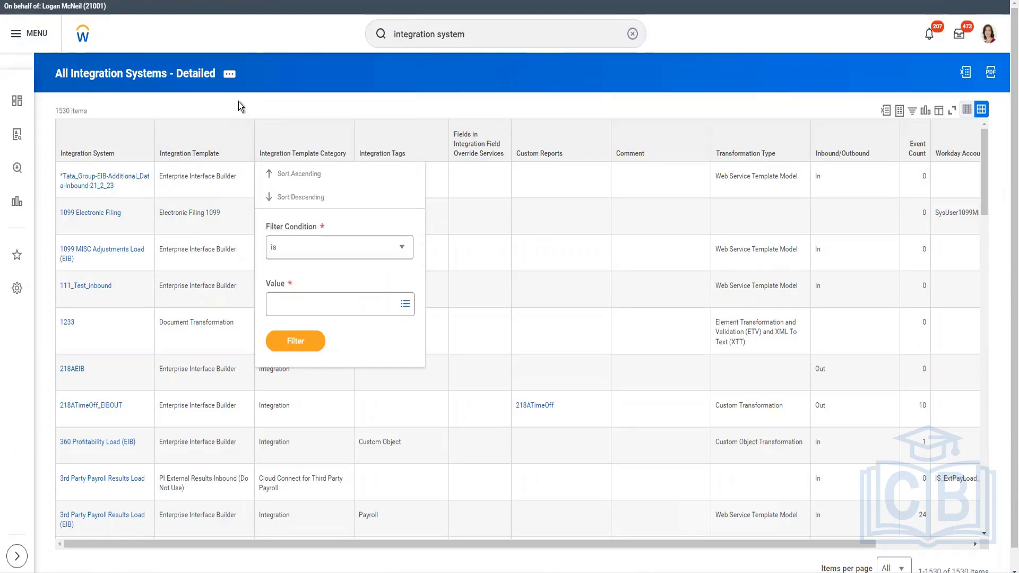
# Review the integration template categories available in the All Integration Systems - Detailed report
pyautogui.click(86, 154)
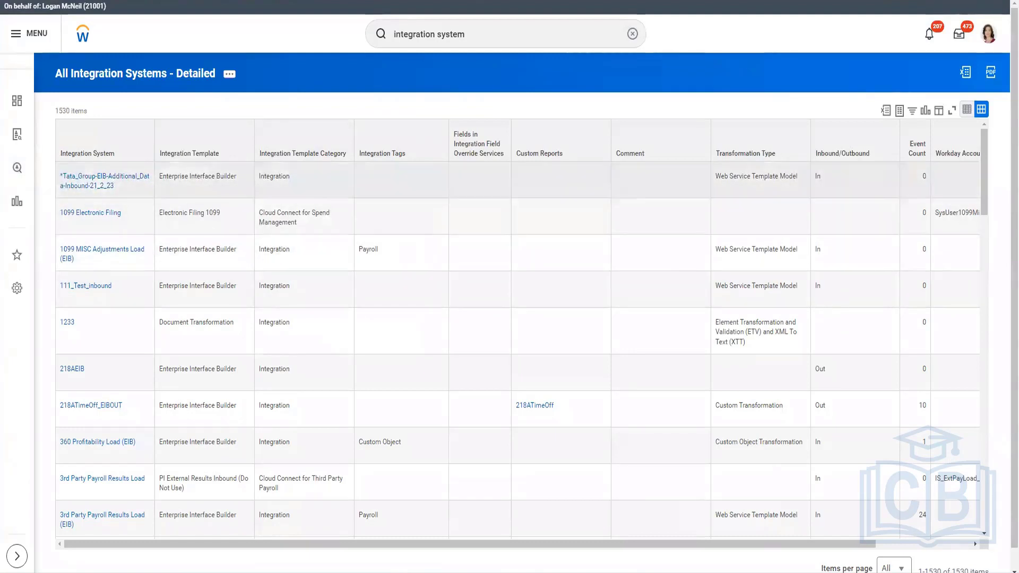
pyautogui.moveTo(757, 540); pyautogui.dragTo(890, 544)
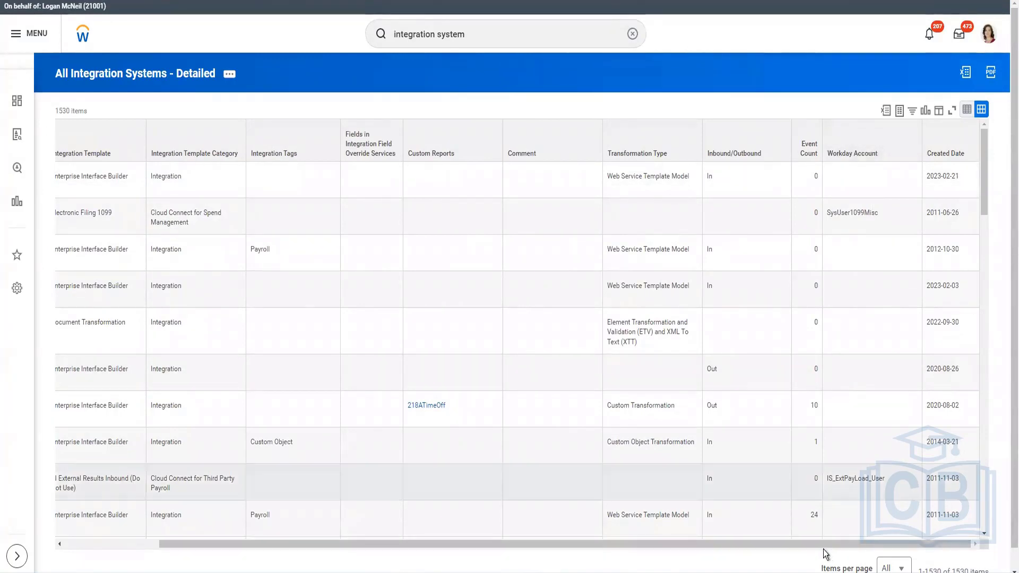
pyautogui.moveTo(240, 545); pyautogui.dragTo(145, 544)
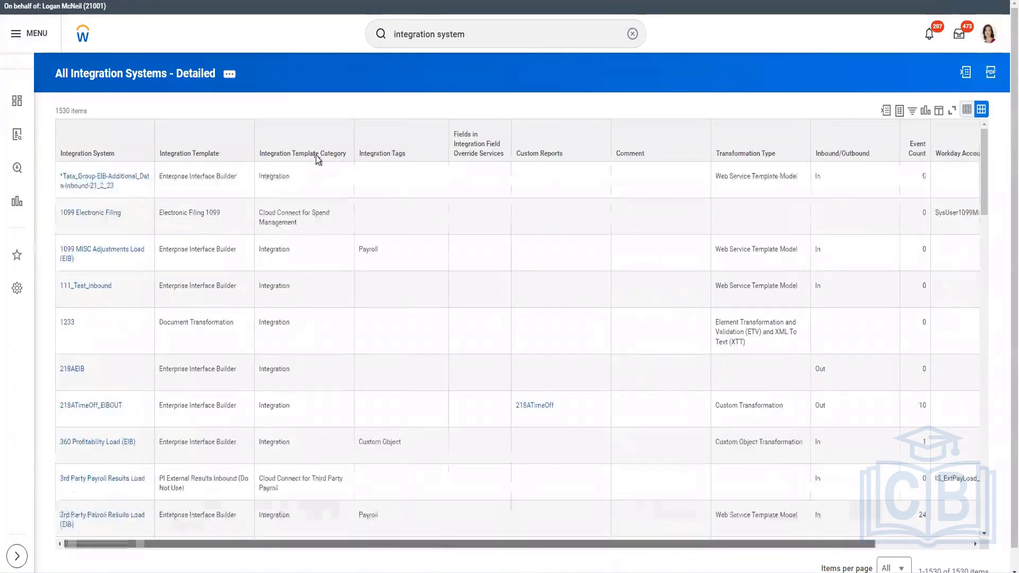
pyautogui.click(318, 150)
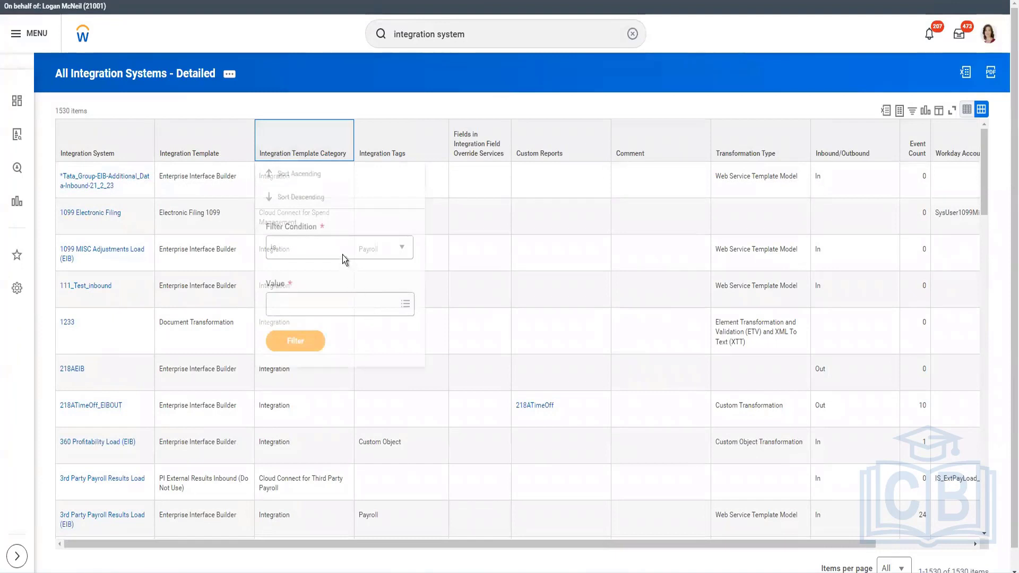
pyautogui.click(342, 303)
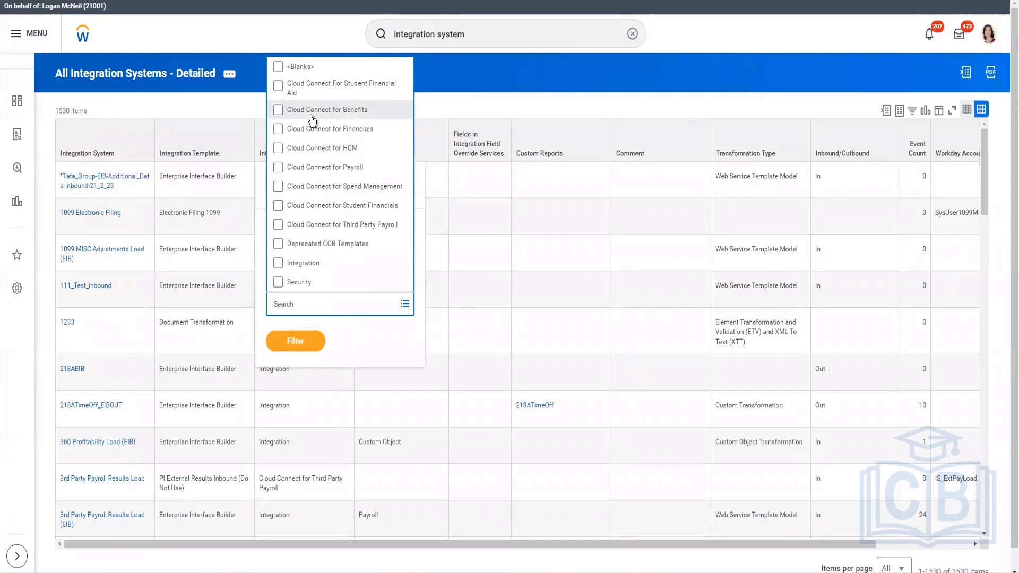
# Open the Create Integration System task and search its template list for boomi
pyautogui.click(508, 34)
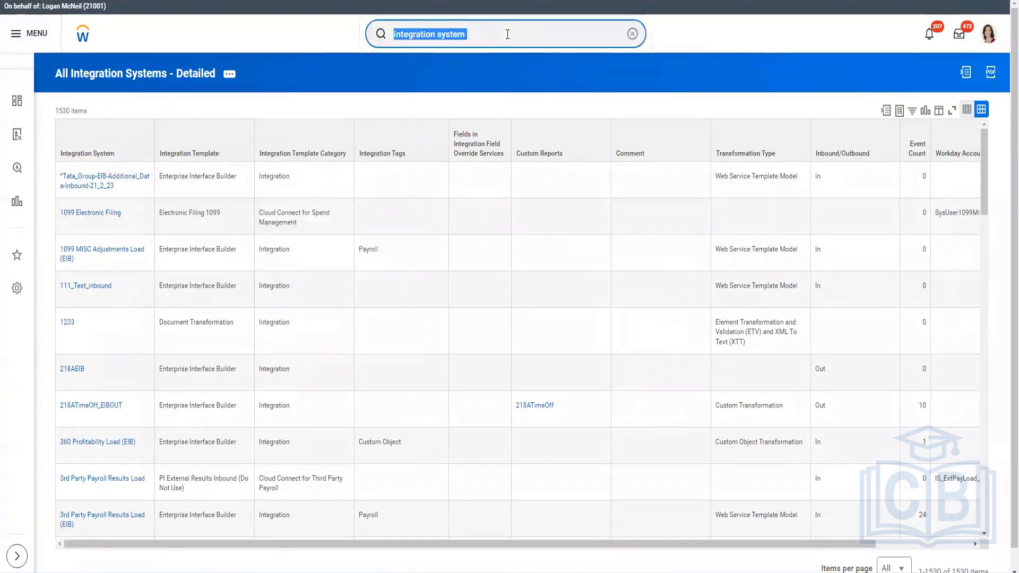
pyautogui.write('create int')
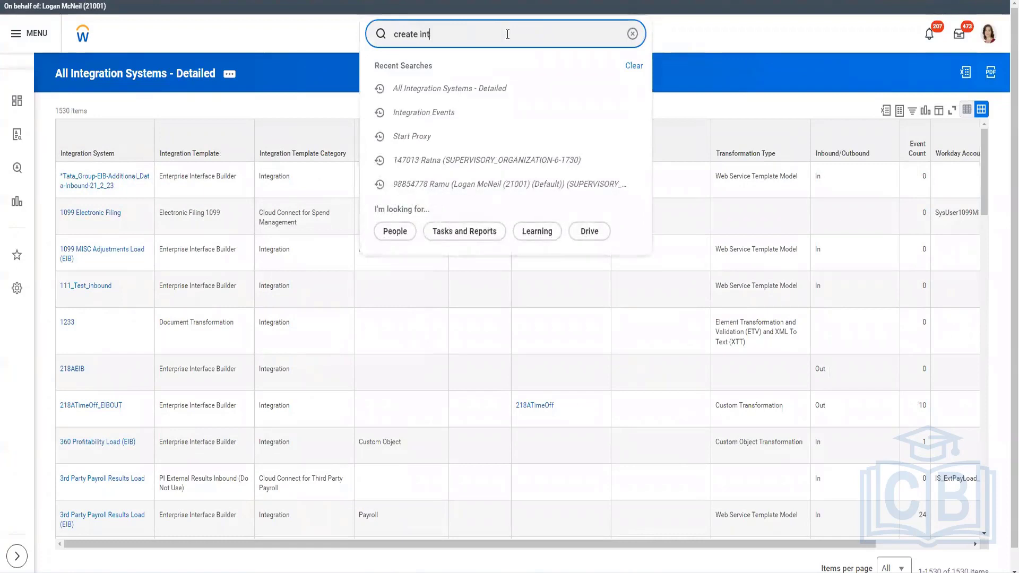
pyautogui.write(' system')
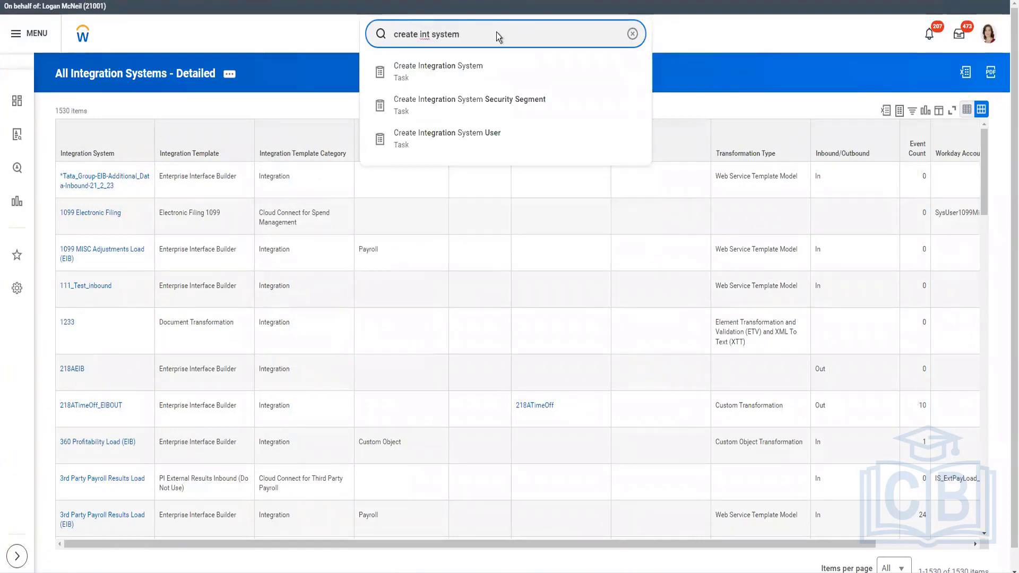
pyautogui.click(559, 84)
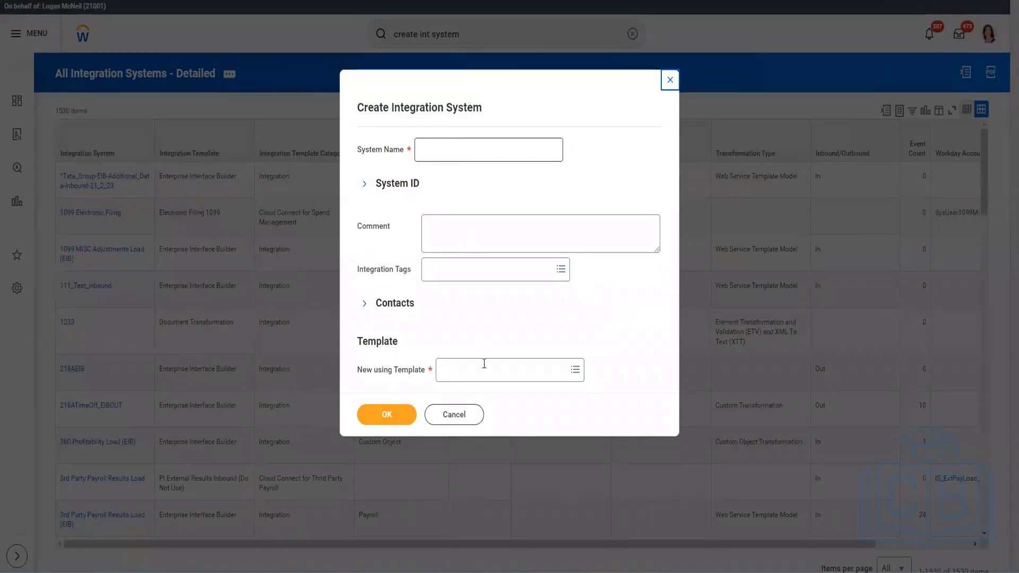
pyautogui.click(483, 376)
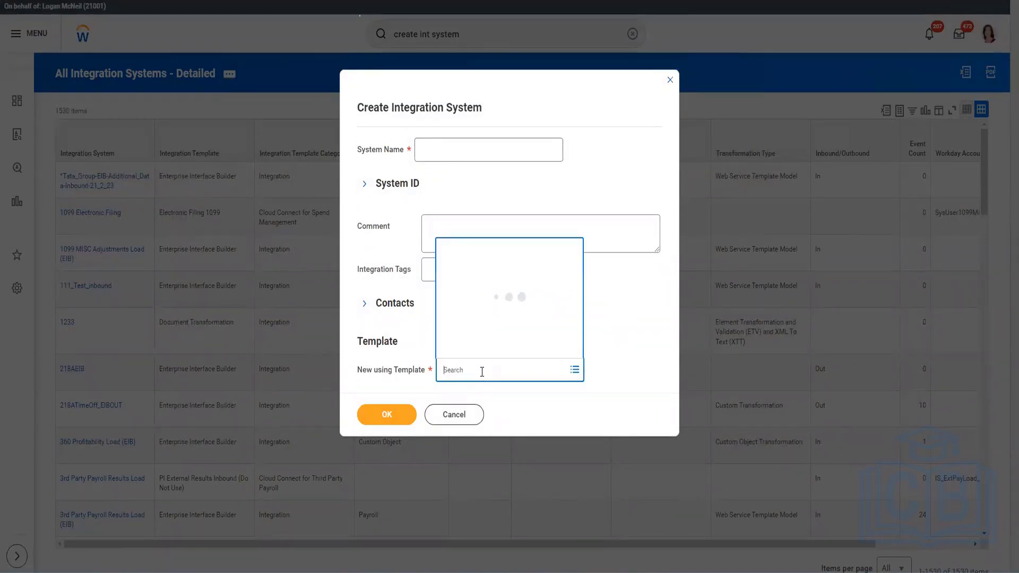
pyautogui.write('boomi')
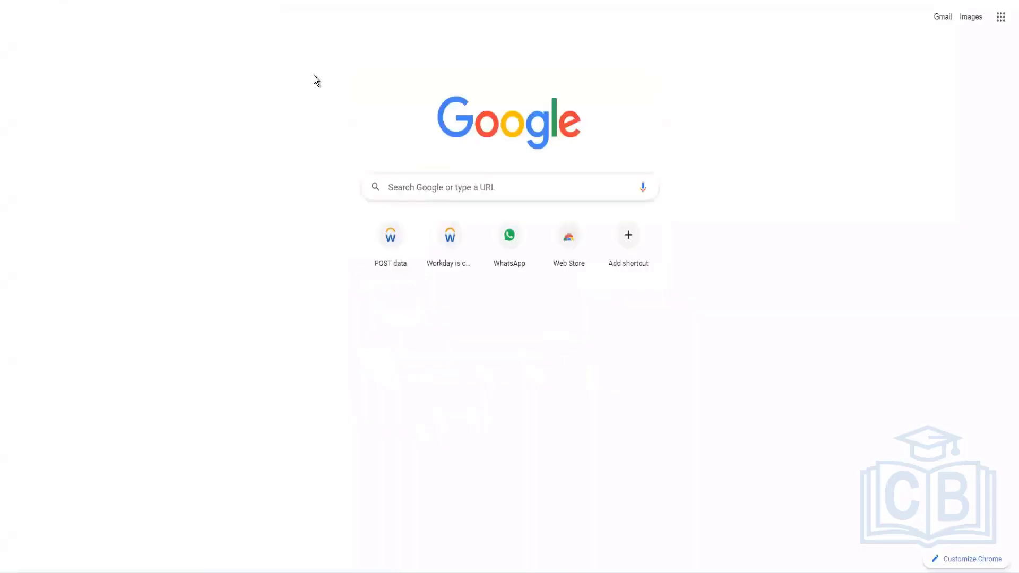
# Switch to the browser, search Google for boomi workday connector, and open the Boomi Workday connector documentation
pyautogui.write('boomi workday')
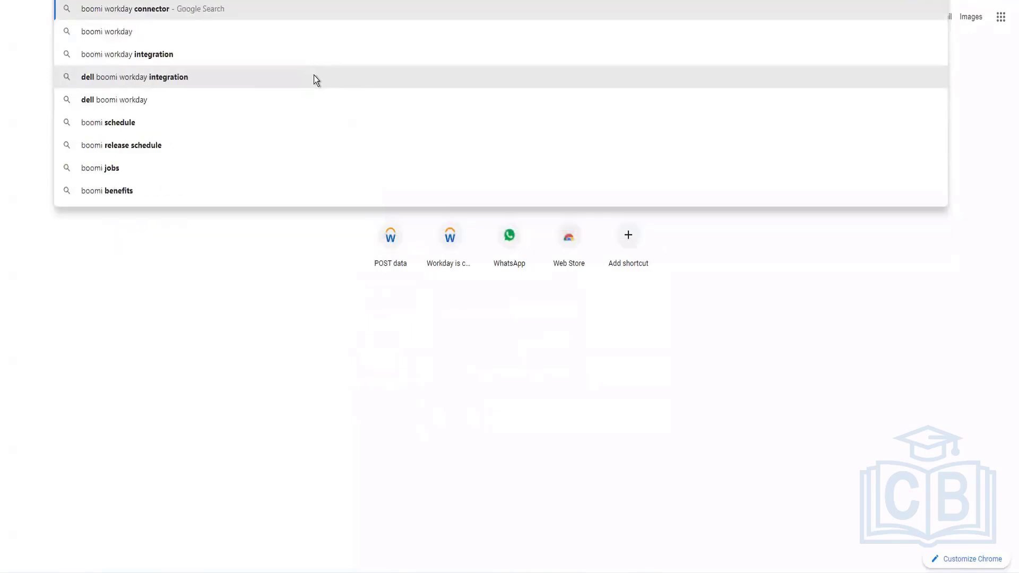
pyautogui.press('Return')
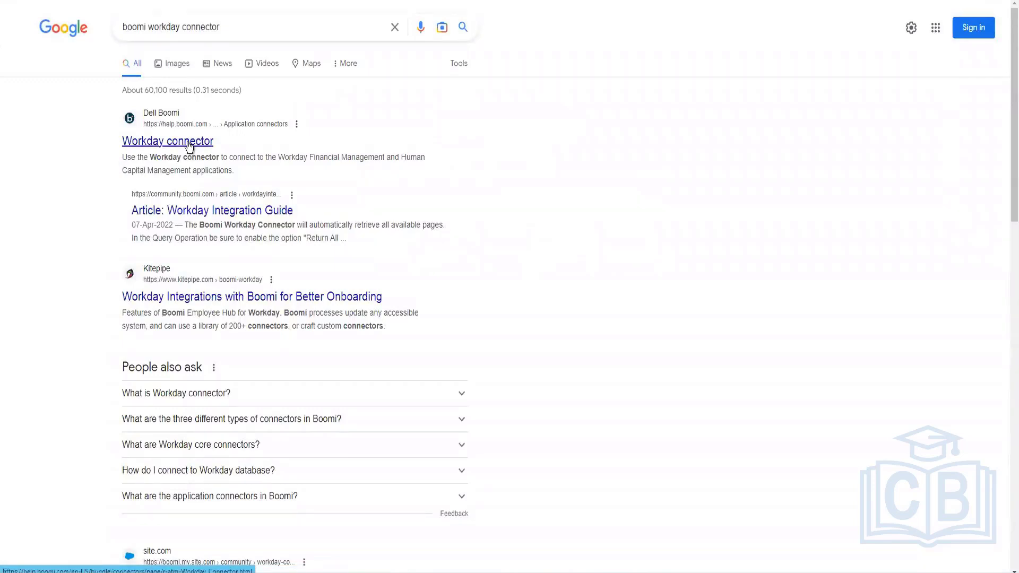
pyautogui.rightClick(200, 147)
pyautogui.click(203, 149)
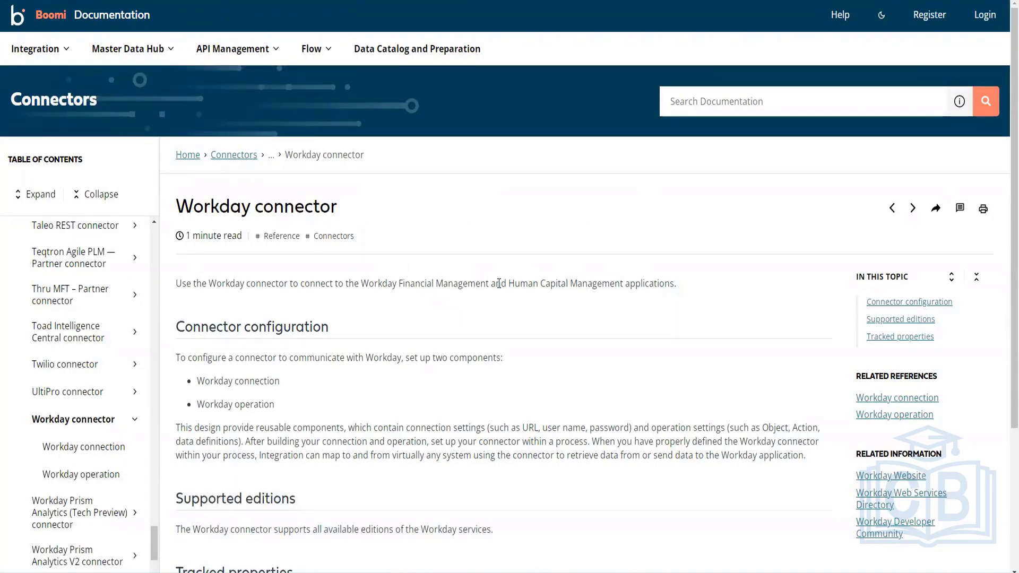
# Read the Workday connector page and its linked Workday connection page, highlighting the example service URL
pyautogui.moveTo(702, 283); pyautogui.dragTo(362, 287)
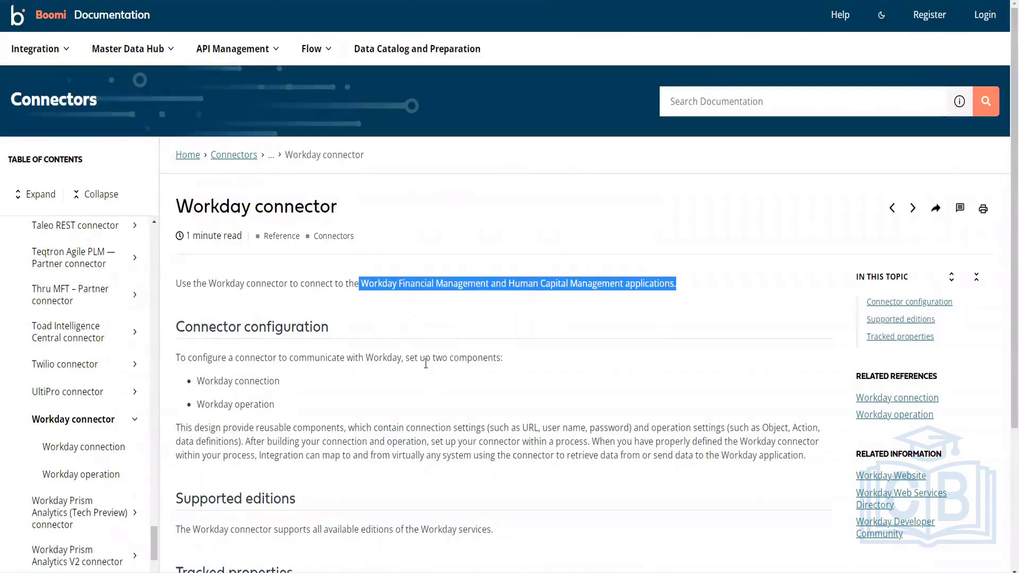
pyautogui.scroll(-1, 425, 364)
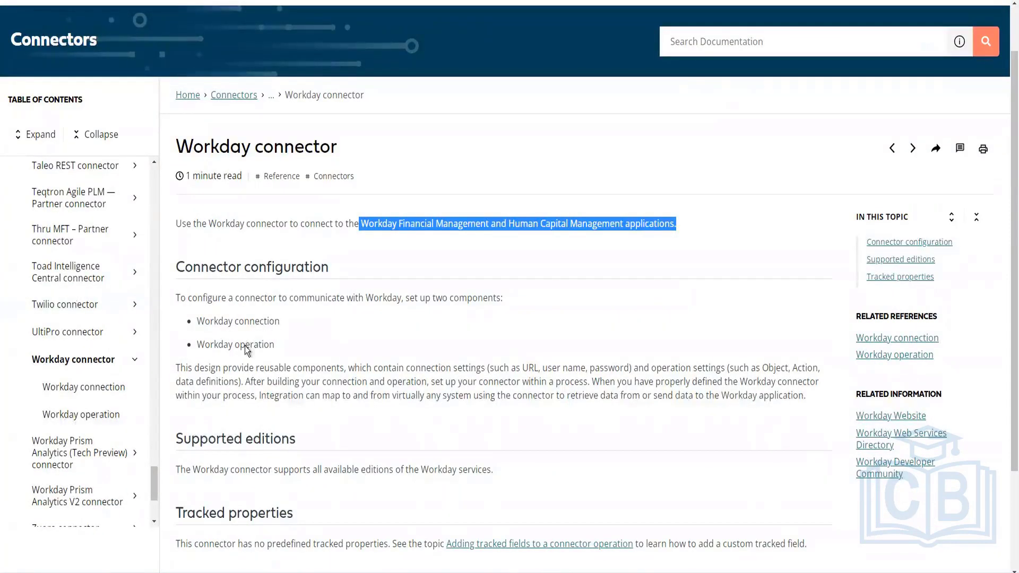
pyautogui.scroll(-2, 298, 345)
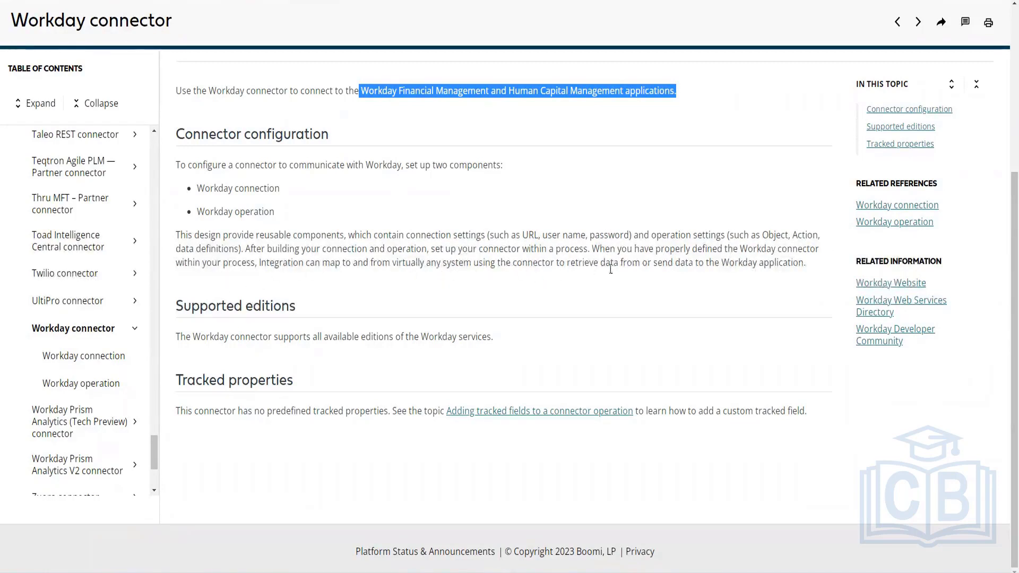
pyautogui.click(903, 210)
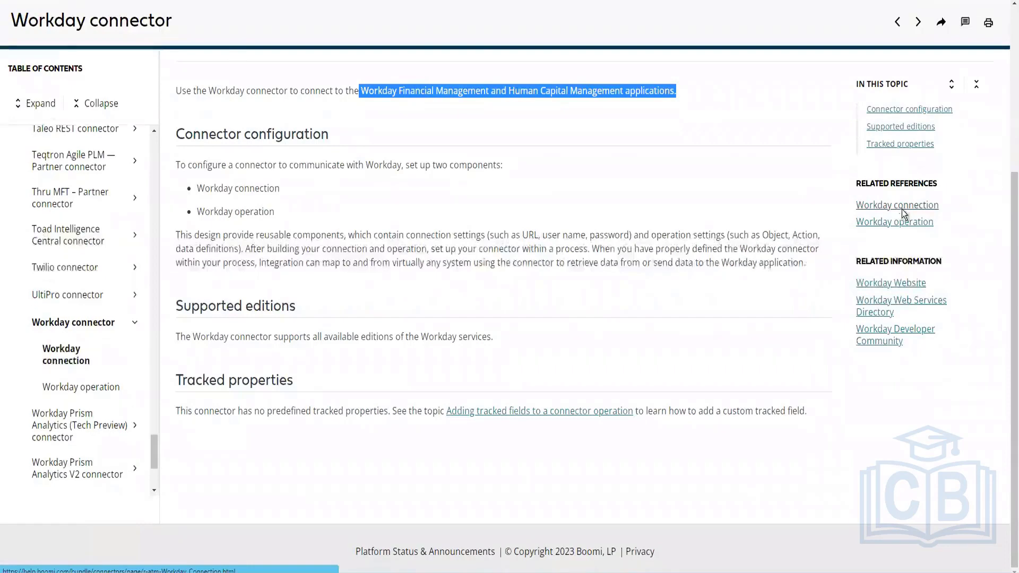
pyautogui.scroll(-3, 464, 350)
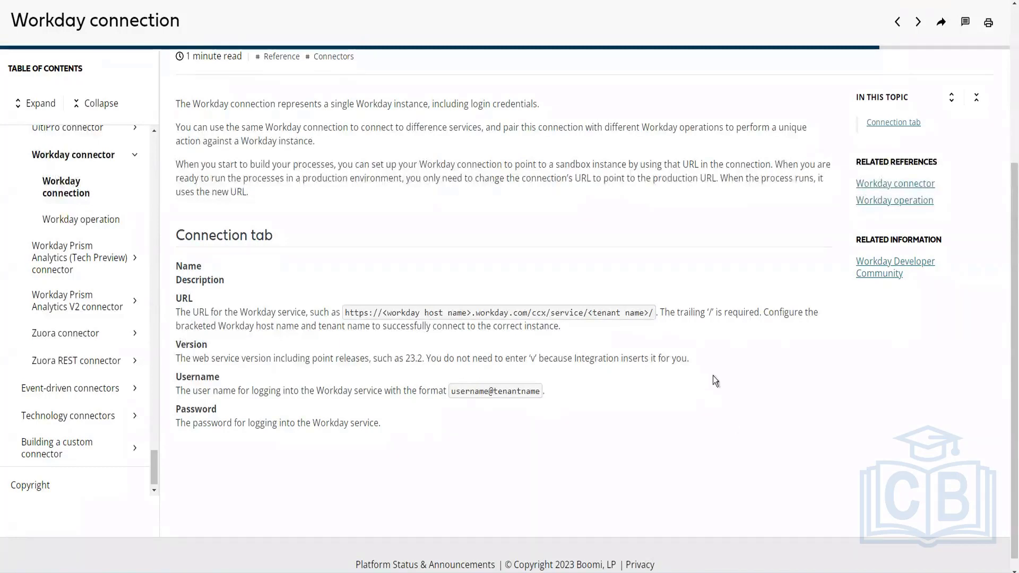
pyautogui.moveTo(655, 313); pyautogui.dragTo(343, 313)
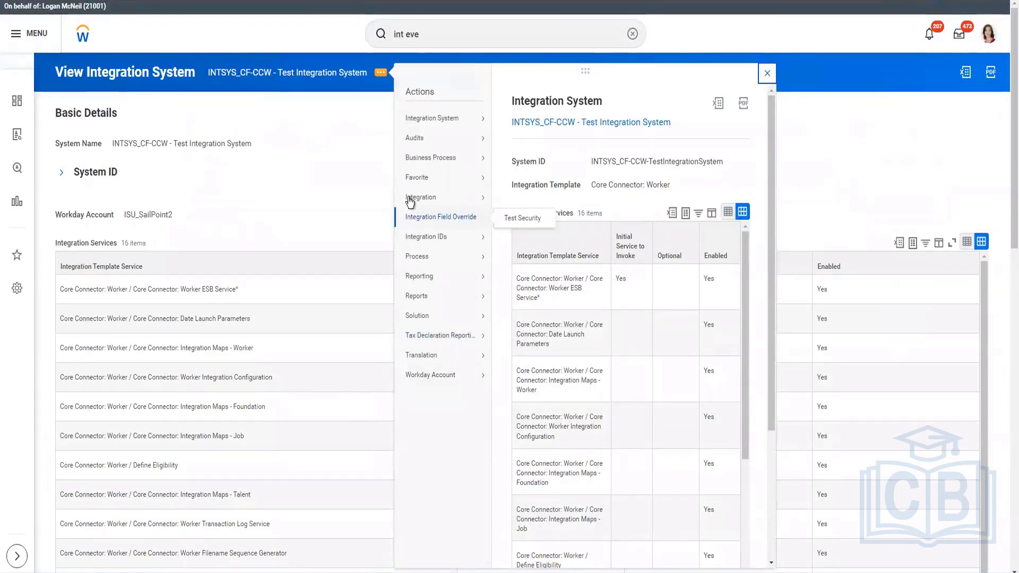
# Close the integration system's actions popup and return to the Workday connector documentation page
pyautogui.moveTo(410, 200)
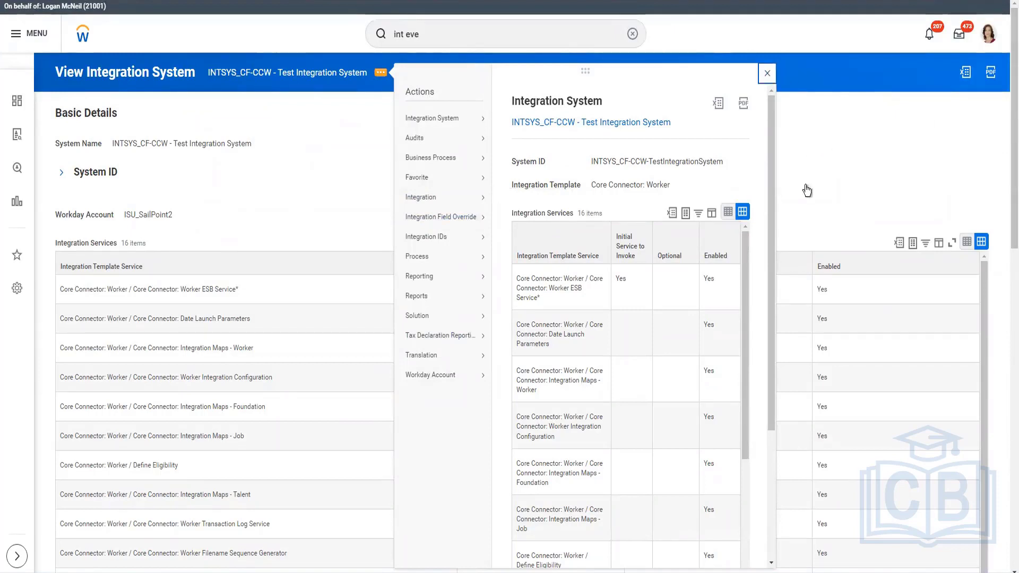
pyautogui.click(767, 73)
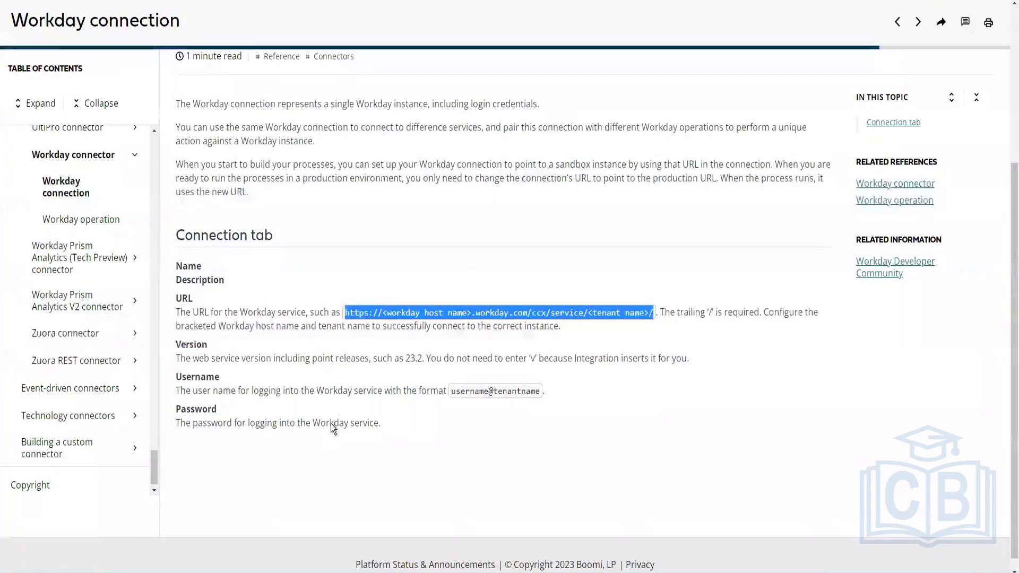
pyautogui.scroll(2, 326, 360)
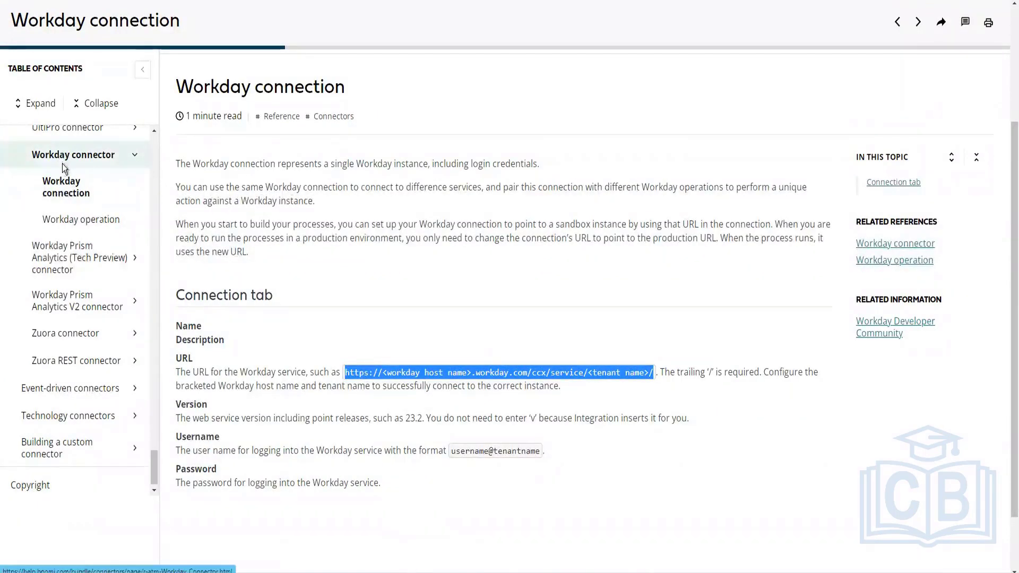
pyautogui.scroll(2, 66, 212)
pyautogui.click(115, 292)
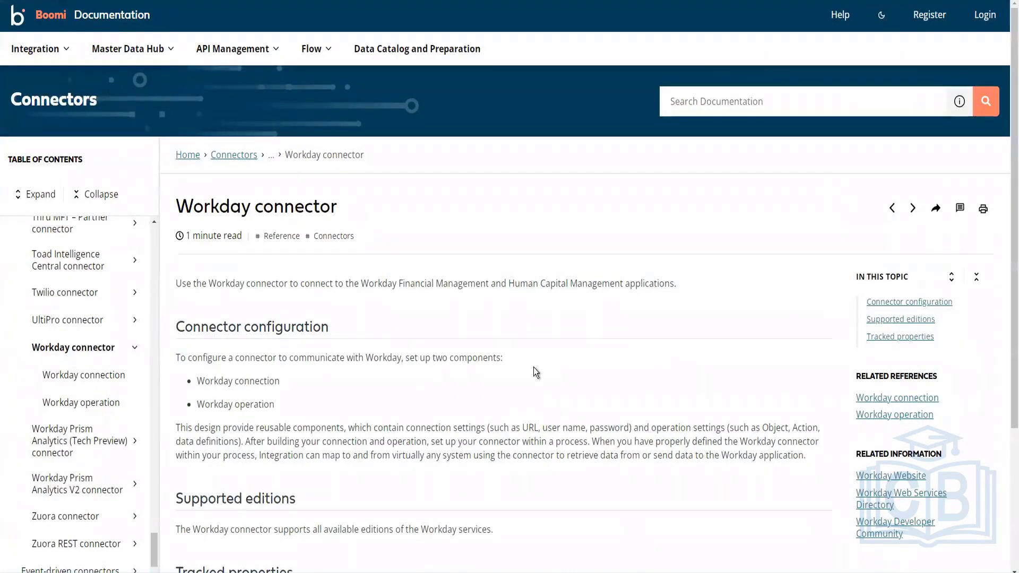
pyautogui.scroll(-3, 535, 371)
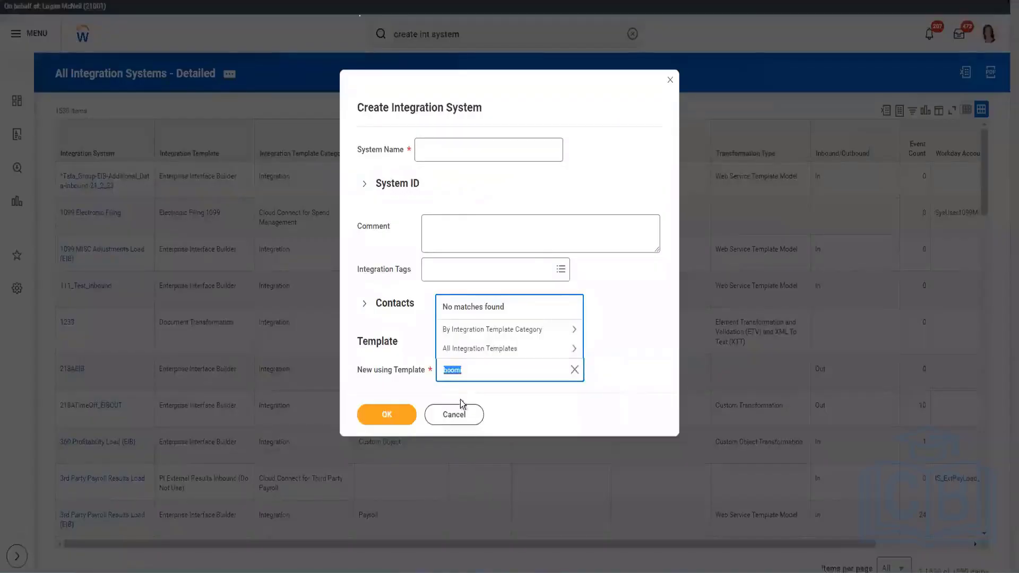
# Cancel the Create Integration System dialog and open the Public Web Services report from search
pyautogui.click(455, 414)
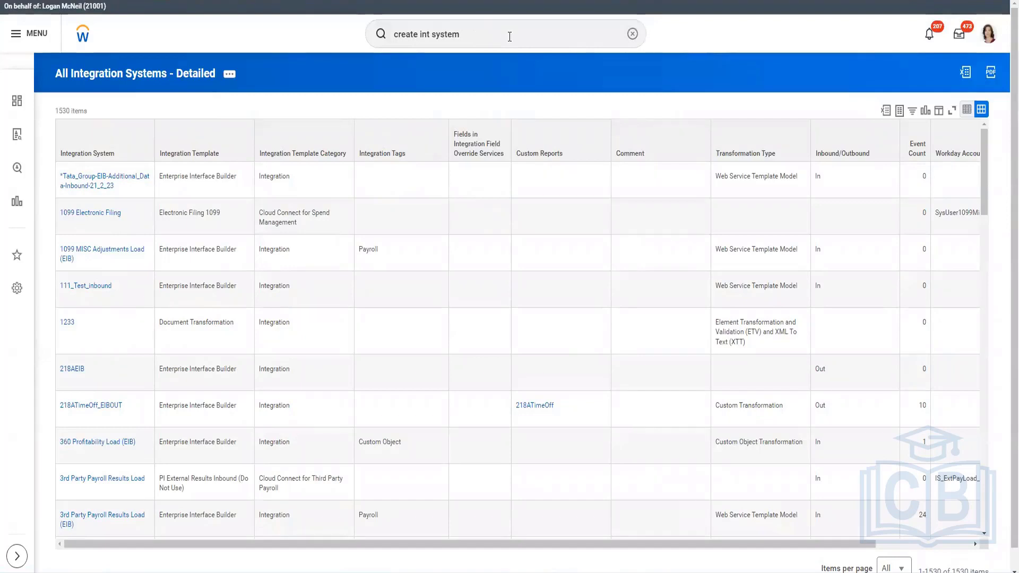
pyautogui.click(631, 34)
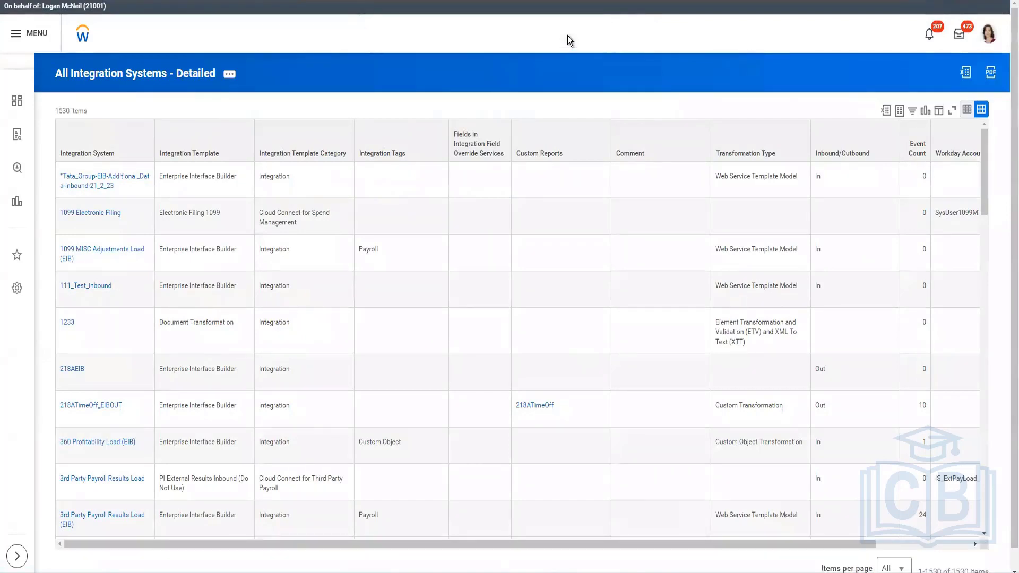
pyautogui.click(520, 27)
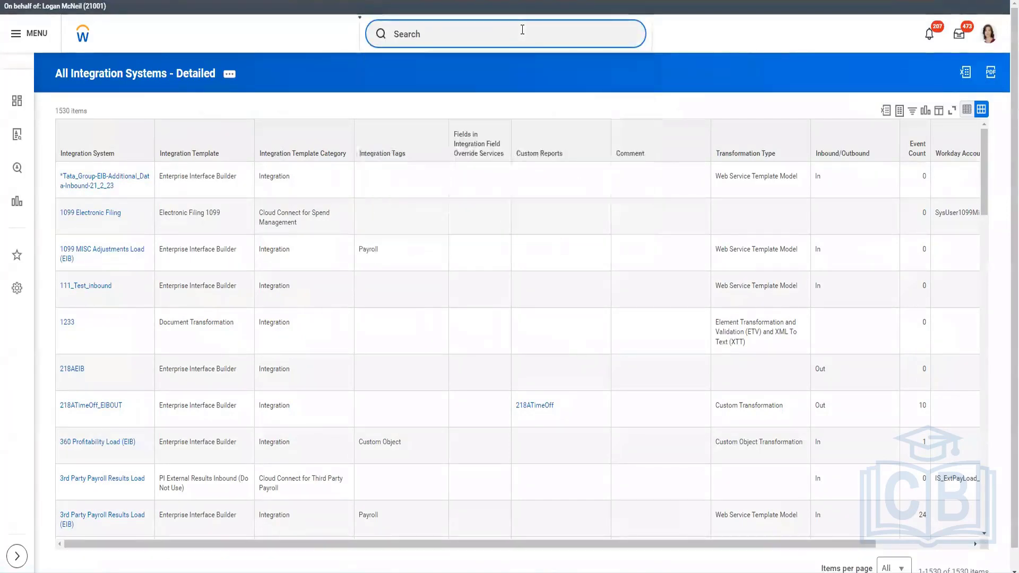
pyautogui.write('public we')
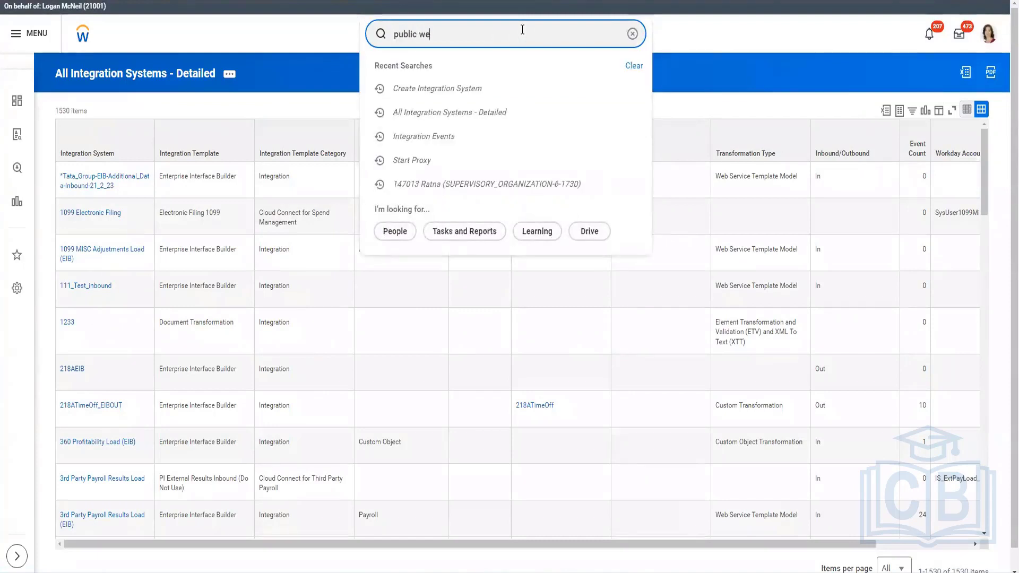
pyautogui.write('b ser')
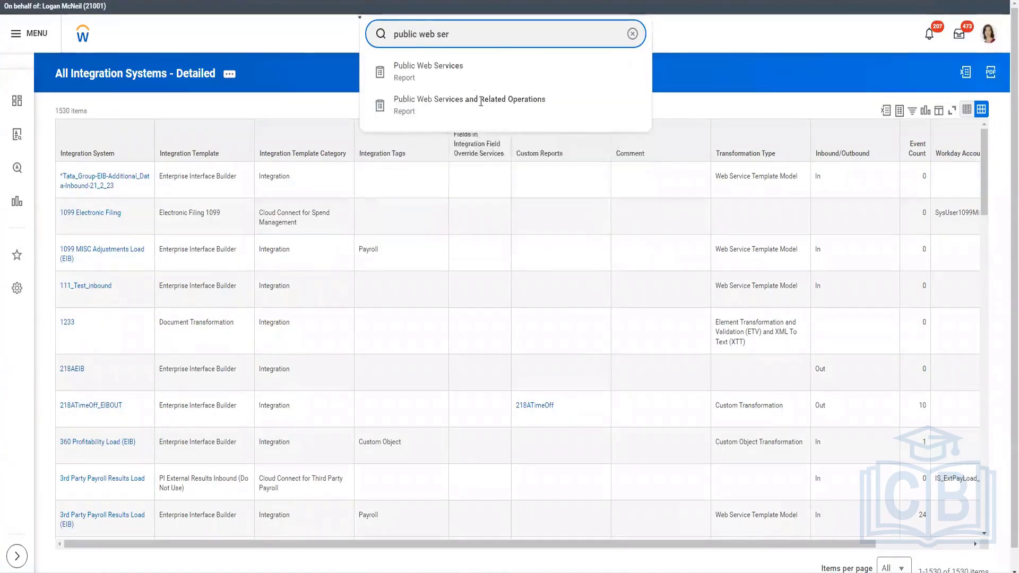
pyautogui.click(474, 68)
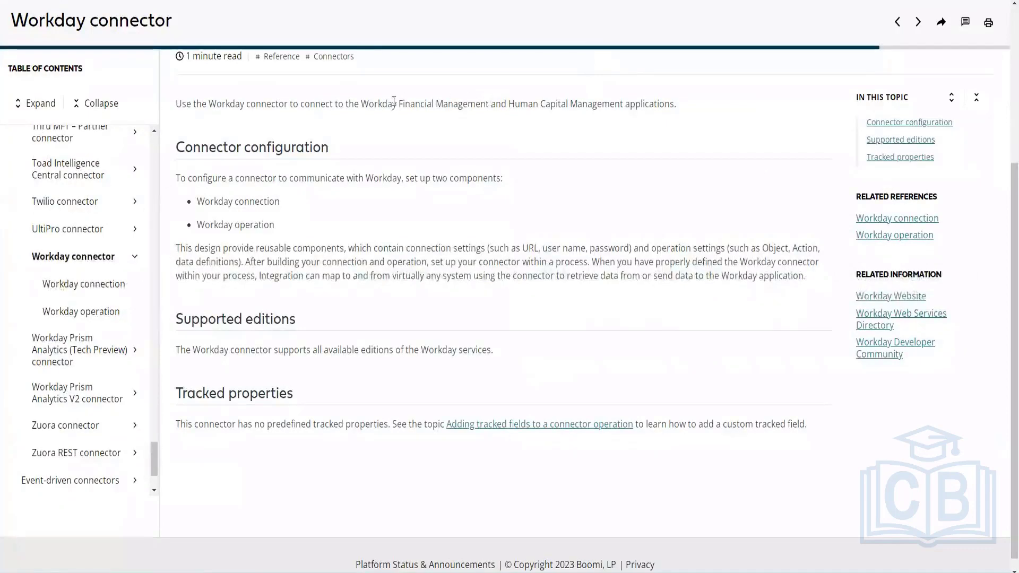
# Copy "Financial Management" from the connector documentation and filter the Web Service column to Financial Management (Public)
pyautogui.moveTo(489, 103); pyautogui.dragTo(400, 102)
pyautogui.hotkey('ctrl', 'c')
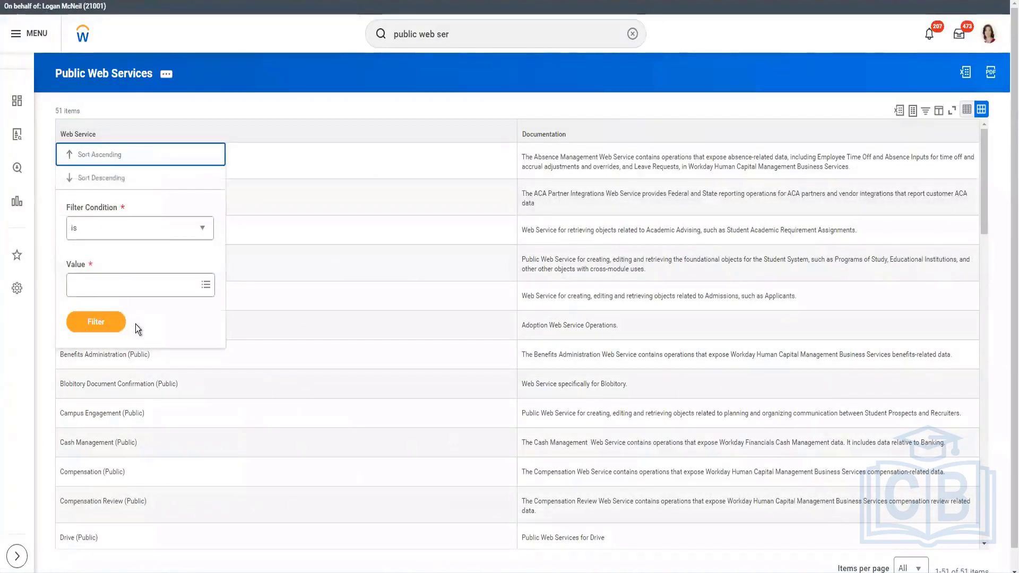
pyautogui.click(132, 289)
pyautogui.hotkey('ctrl', 'v')
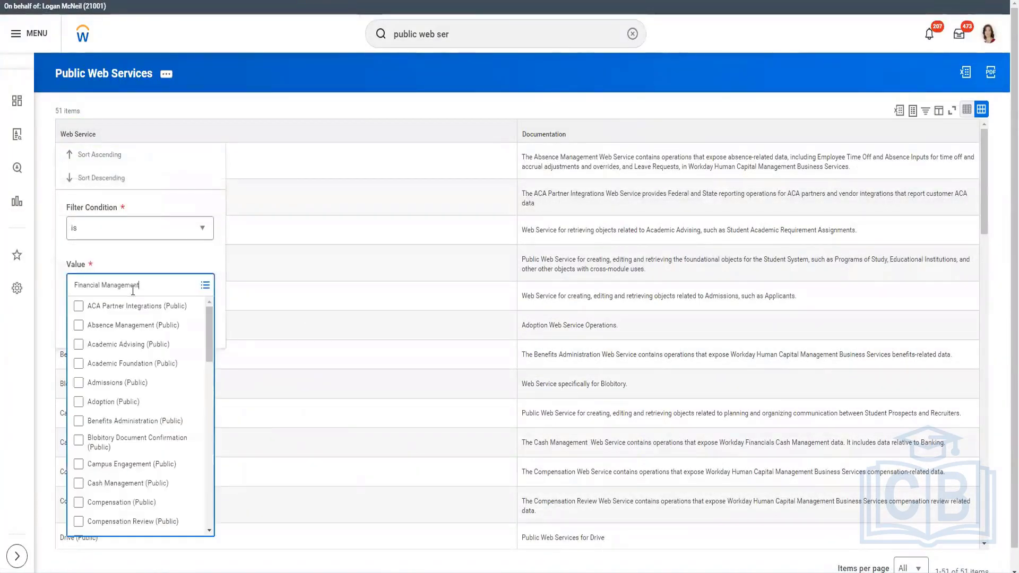
pyautogui.press('Return')
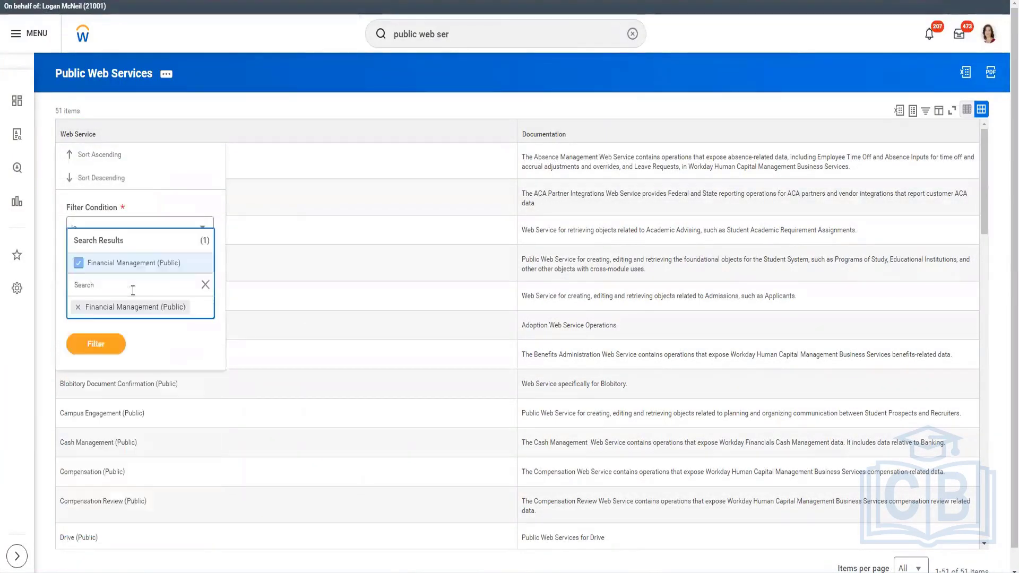
pyautogui.click(160, 347)
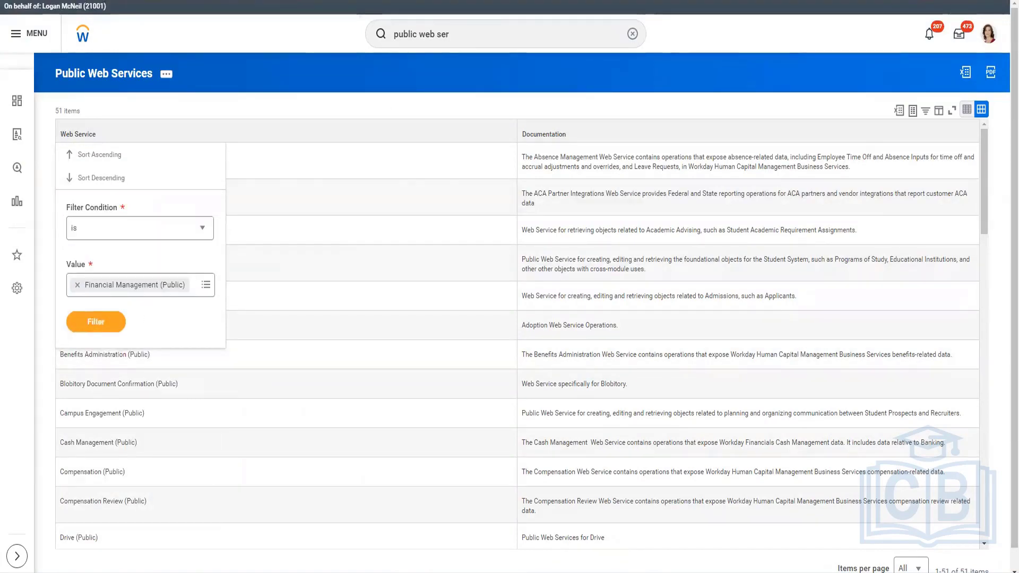
# Try searching the filter values for Human Capital Management copied from the connector documentation
pyautogui.hotkey('alt', 'Tab')
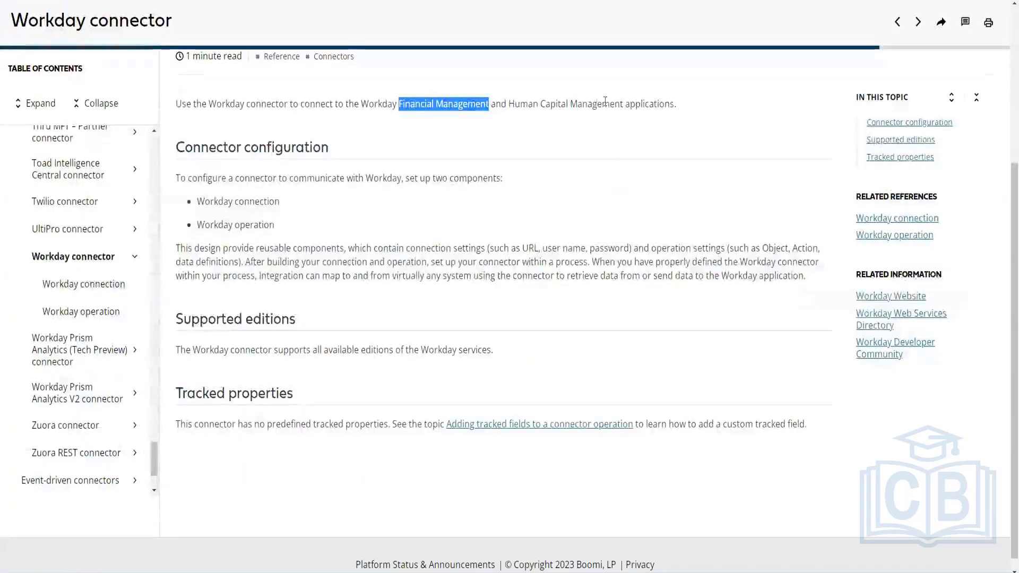
pyautogui.moveTo(625, 104); pyautogui.dragTo(506, 104)
pyautogui.hotkey('ctrl', 'c')
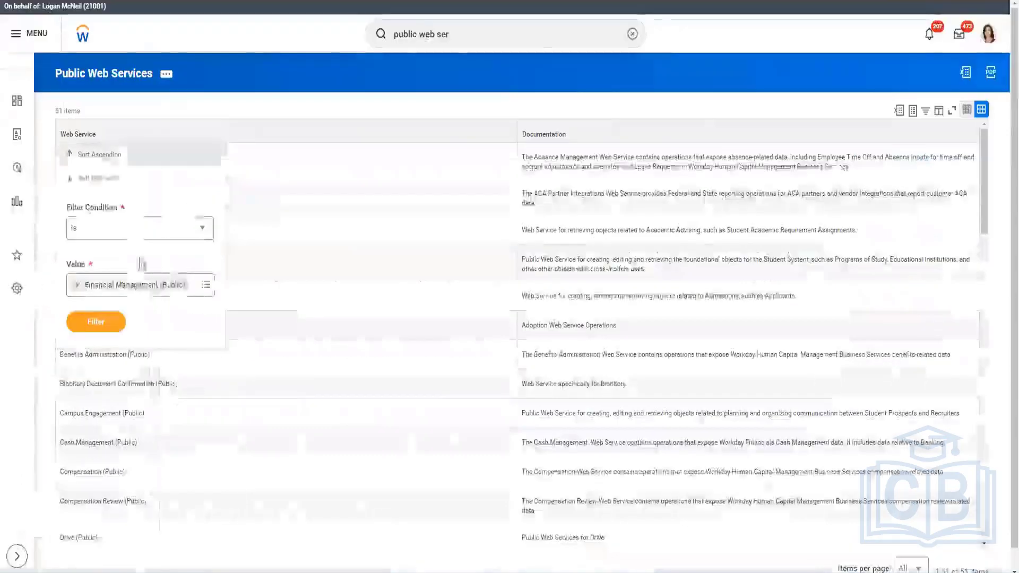
pyautogui.hotkey('alt', 'Tab')
pyautogui.click(199, 291)
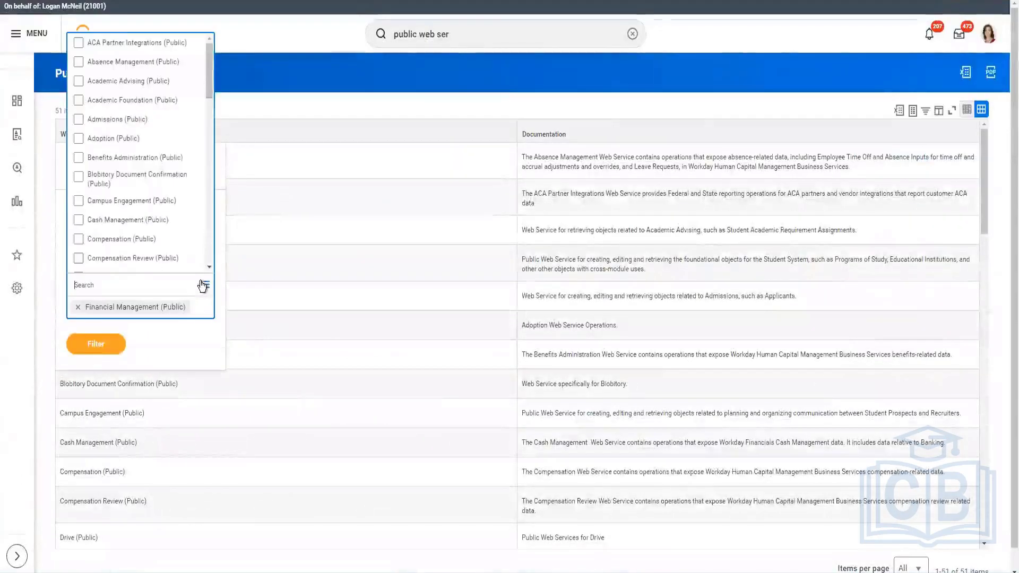
pyautogui.hotkey('ctrl', 'v')
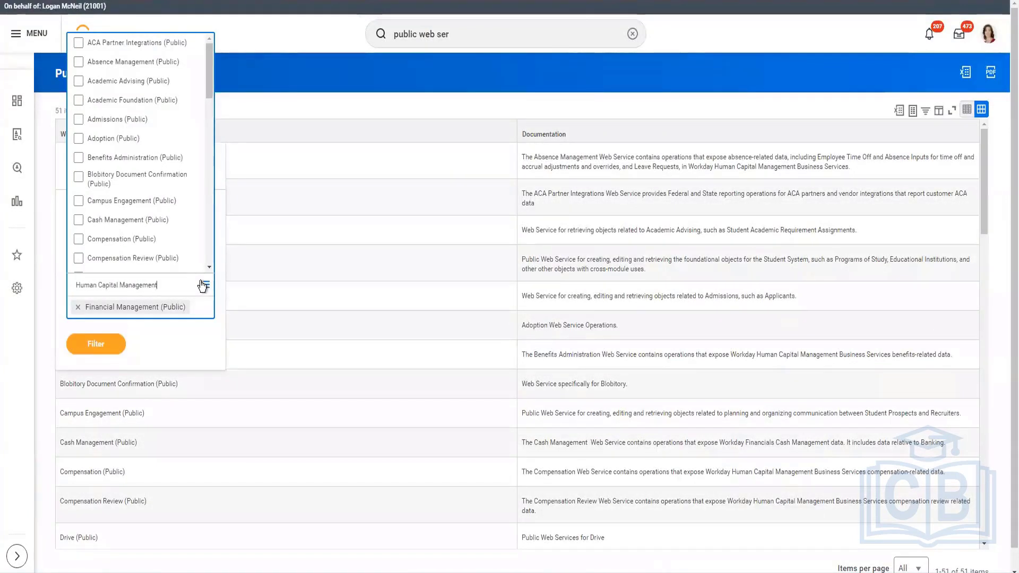
pyautogui.press('Return')
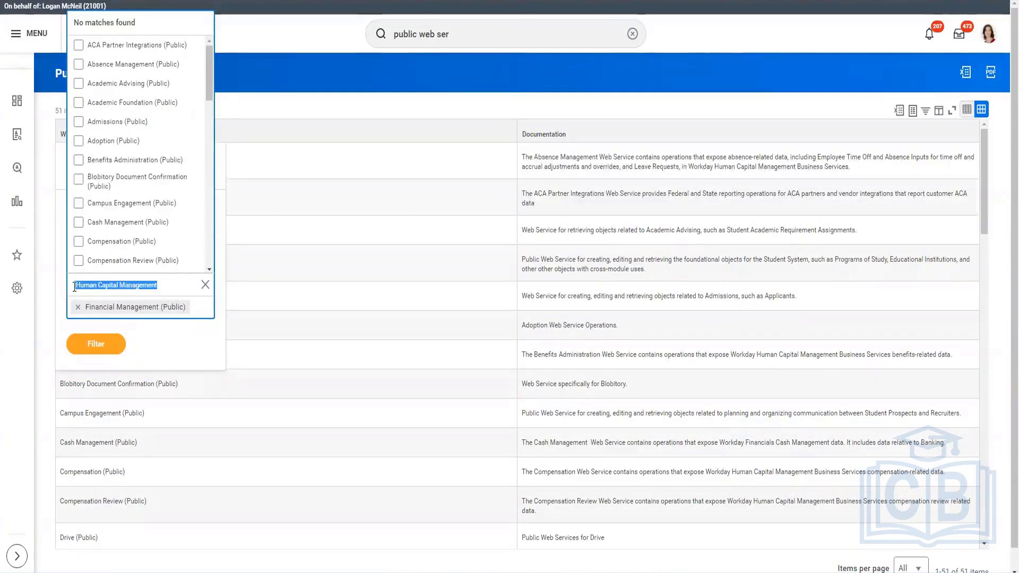
pyautogui.click(125, 425)
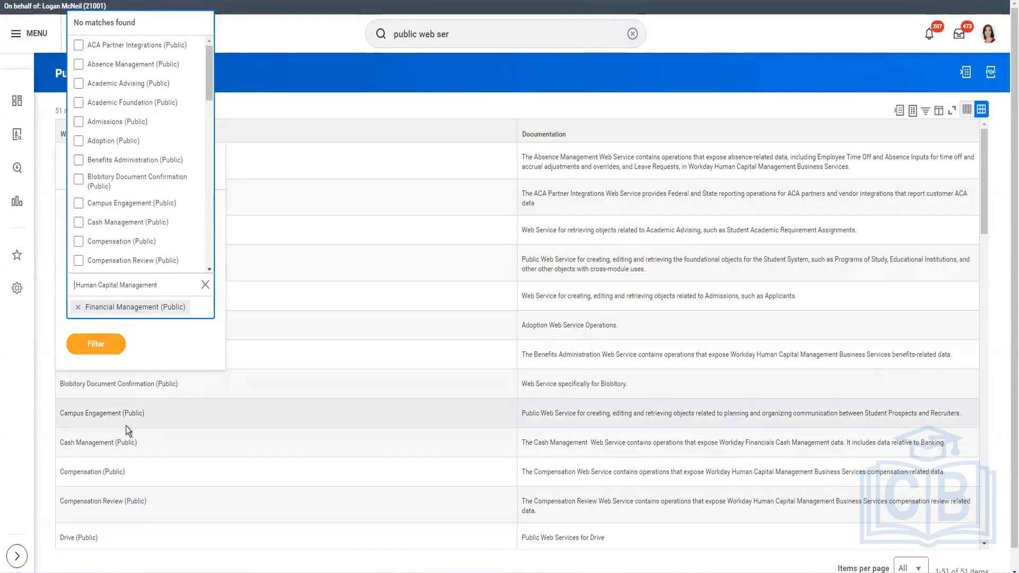
pyautogui.hotkey('ctrl', 'a')
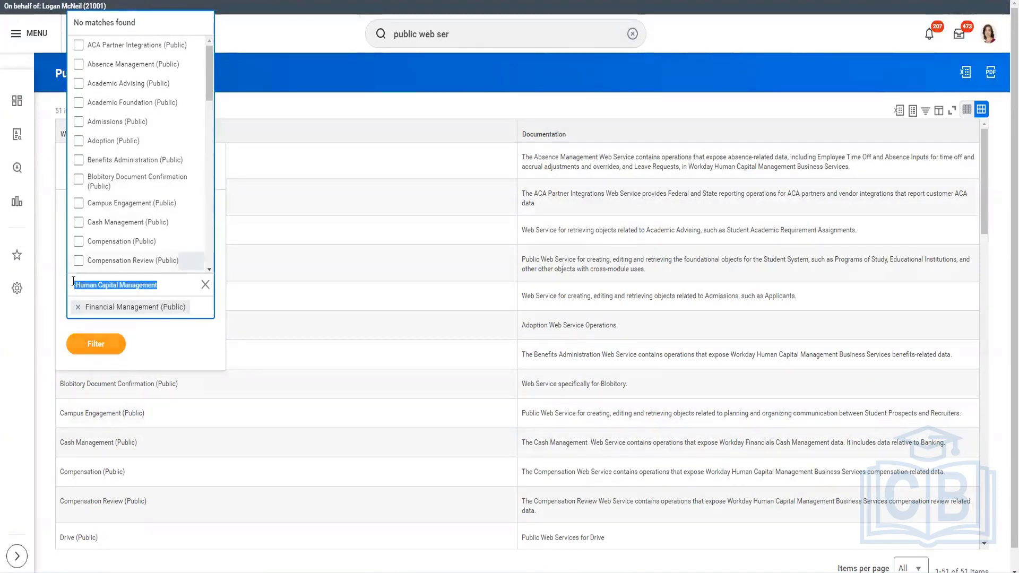
pyautogui.click(101, 322)
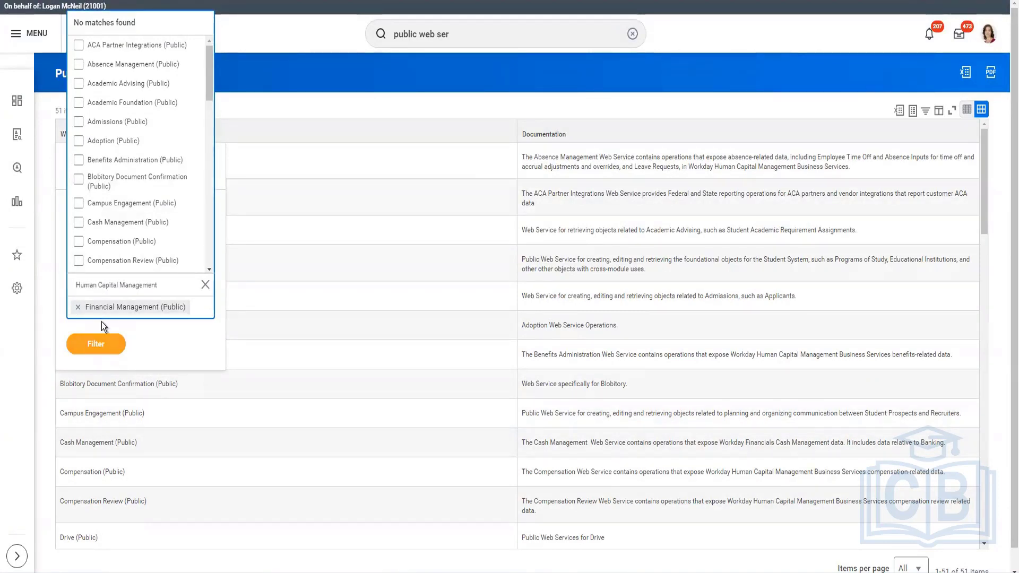
pyautogui.press('BackSpace')
pyautogui.hotkey('ctrl', 'a')
pyautogui.scroll(-3, 101, 154)
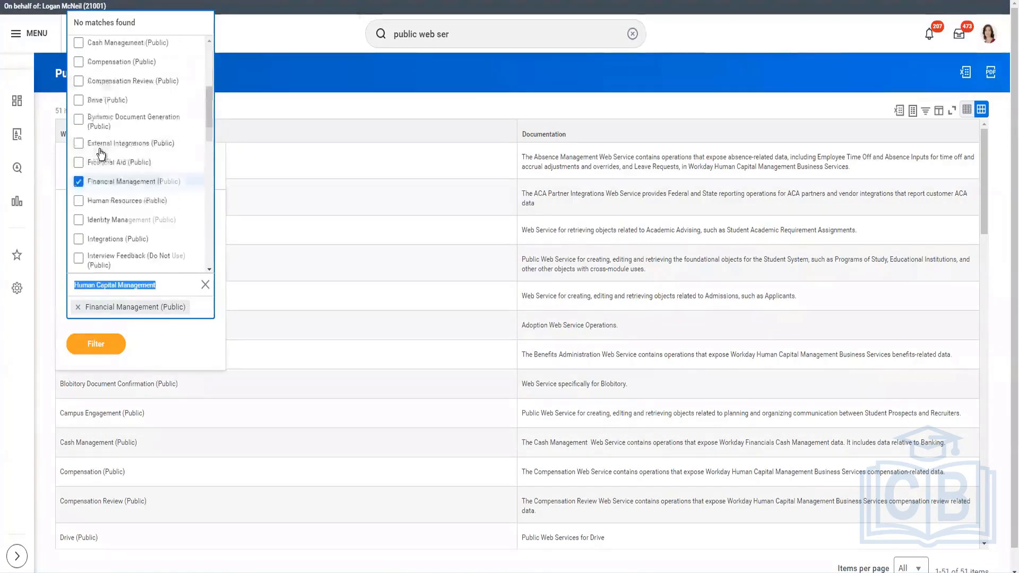
# Add Human Resources (Public) to the Web Service filter values and apply the filter
pyautogui.click(123, 194)
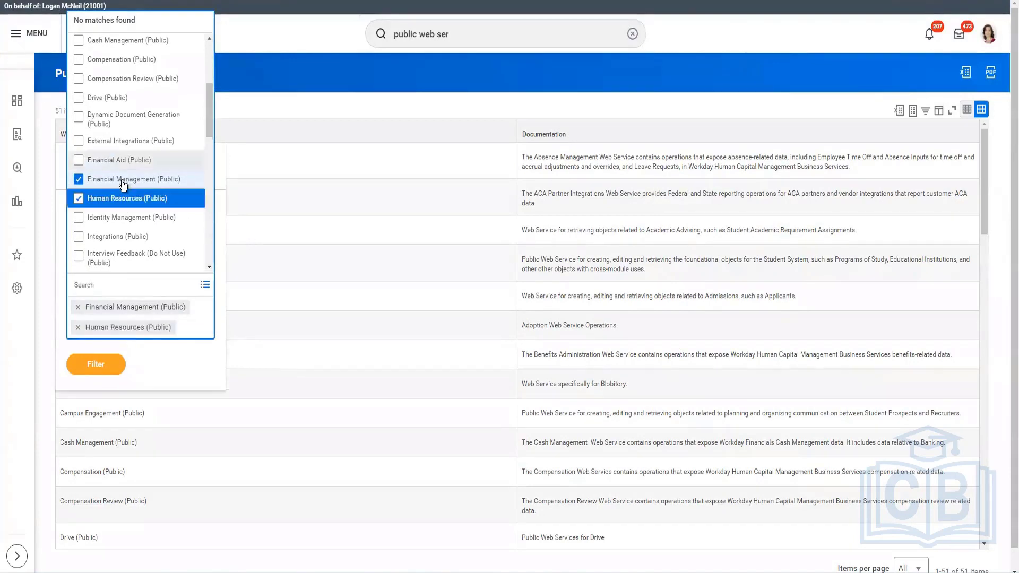
pyautogui.click(100, 366)
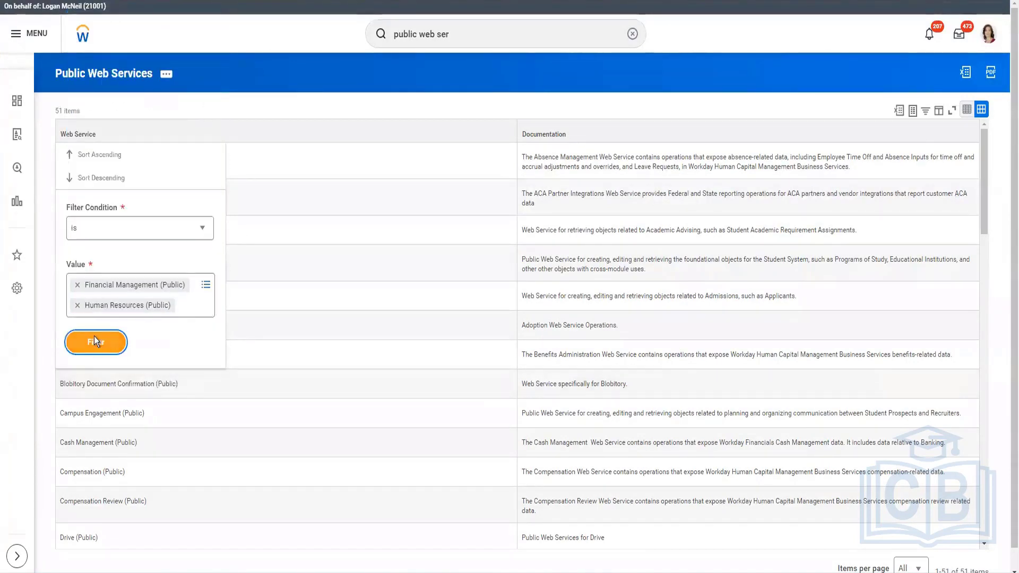
pyautogui.click(94, 340)
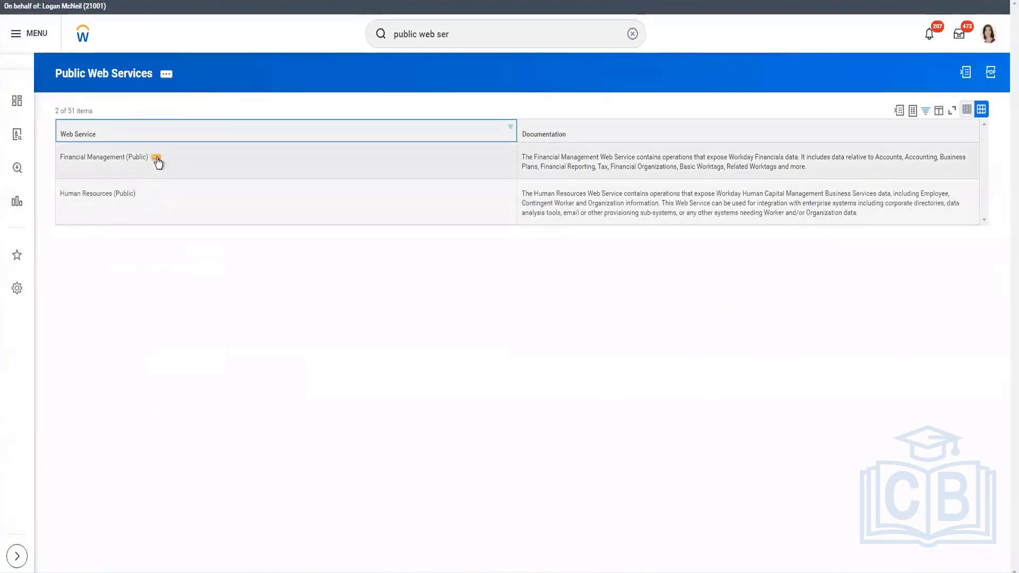
# Open the web service operations security groups view for the Financial Management (Public) web service
pyautogui.click(156, 159)
pyautogui.moveTo(215, 191)
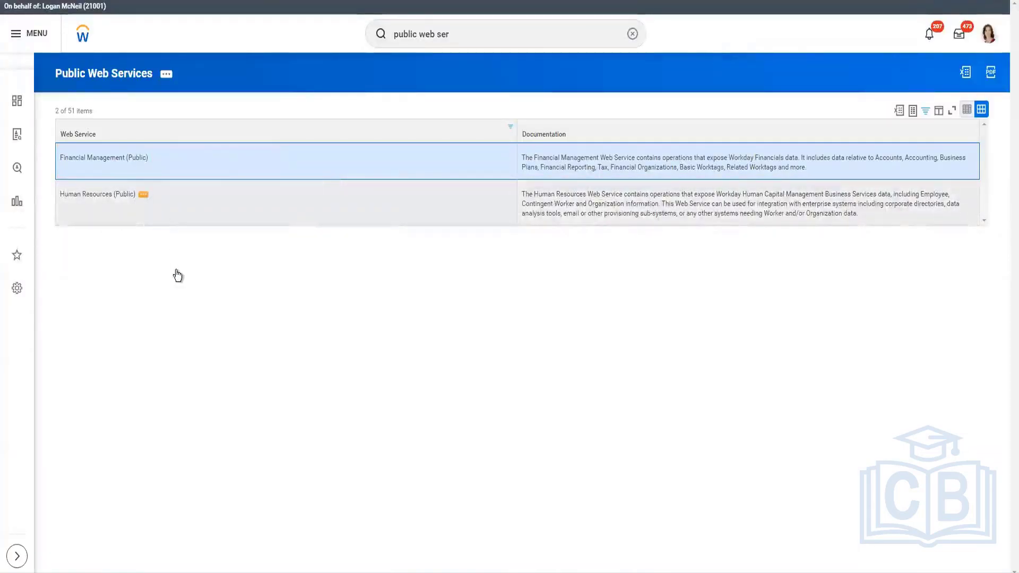
pyautogui.click(144, 194)
pyautogui.moveTo(205, 229)
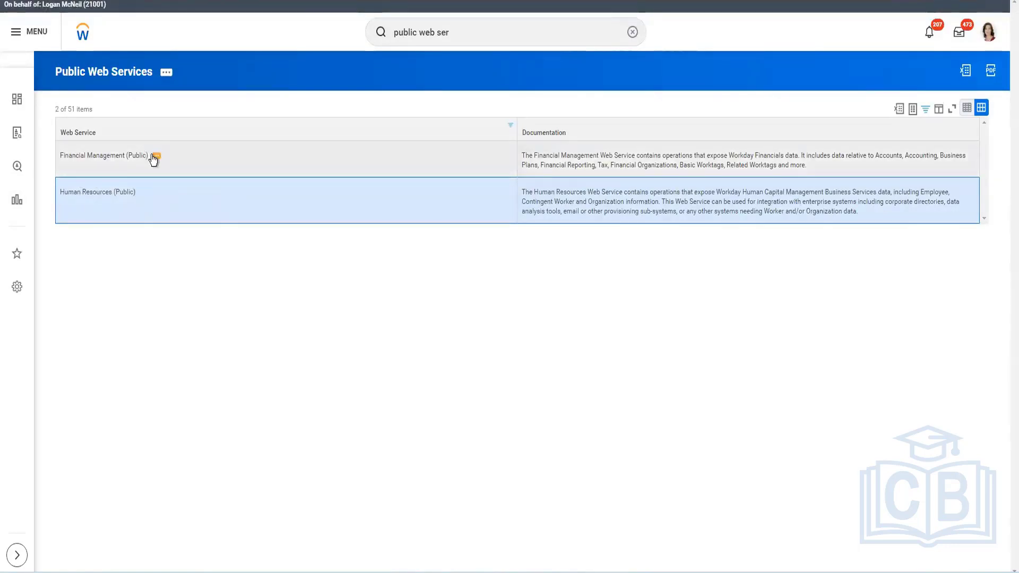
pyautogui.click(155, 158)
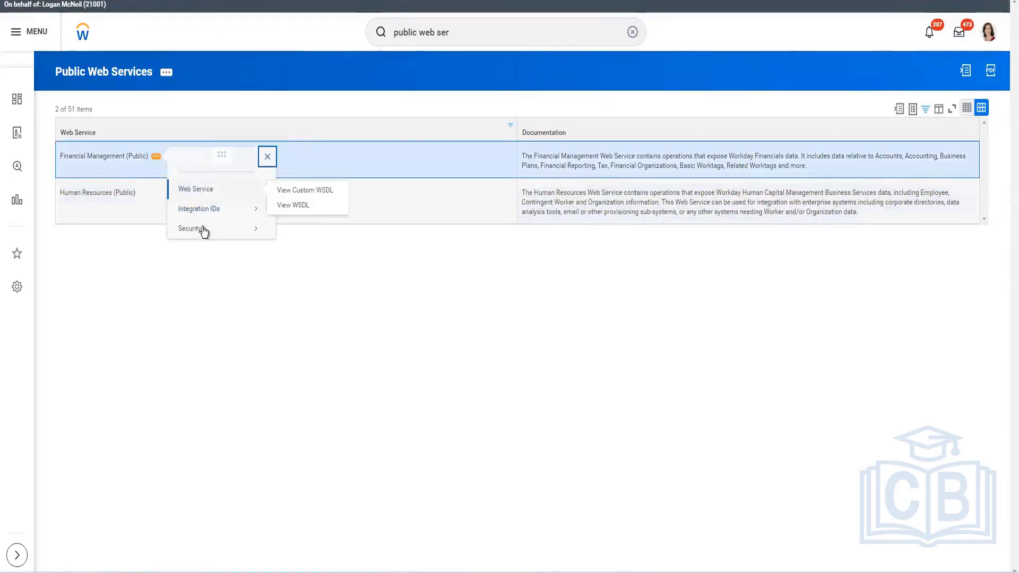
pyautogui.moveTo(200, 229)
pyautogui.click(312, 230)
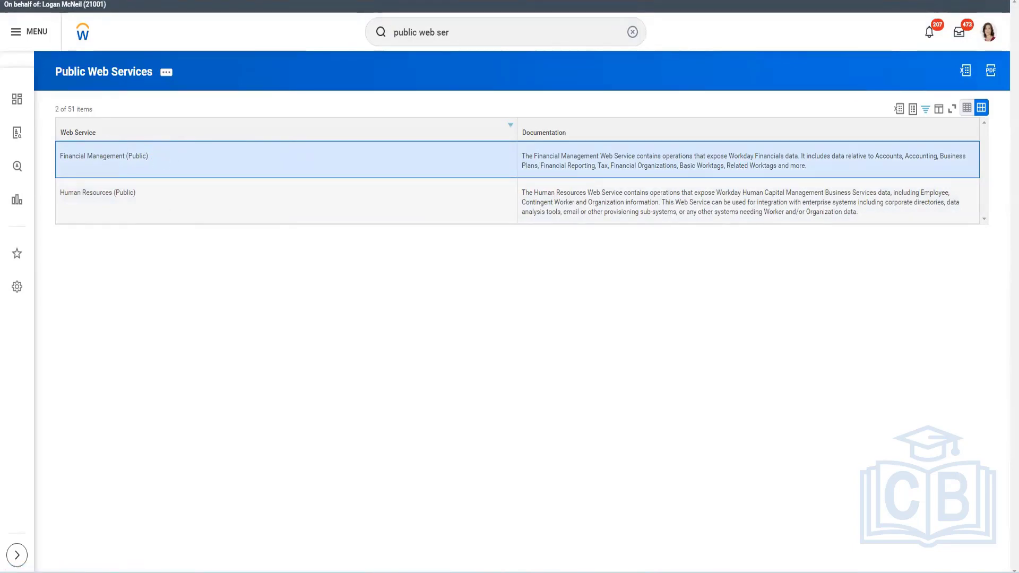
pyautogui.click(425, 0)
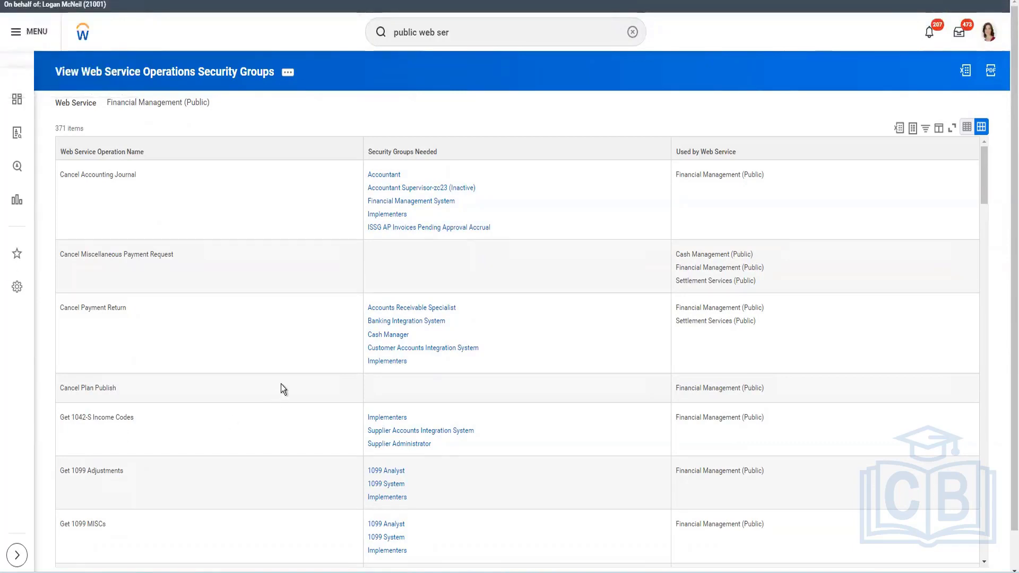
# Open the Accountant security group needed by Cancel Accounting Journal and review its domain security policy permissions
pyautogui.moveTo(403, 175)
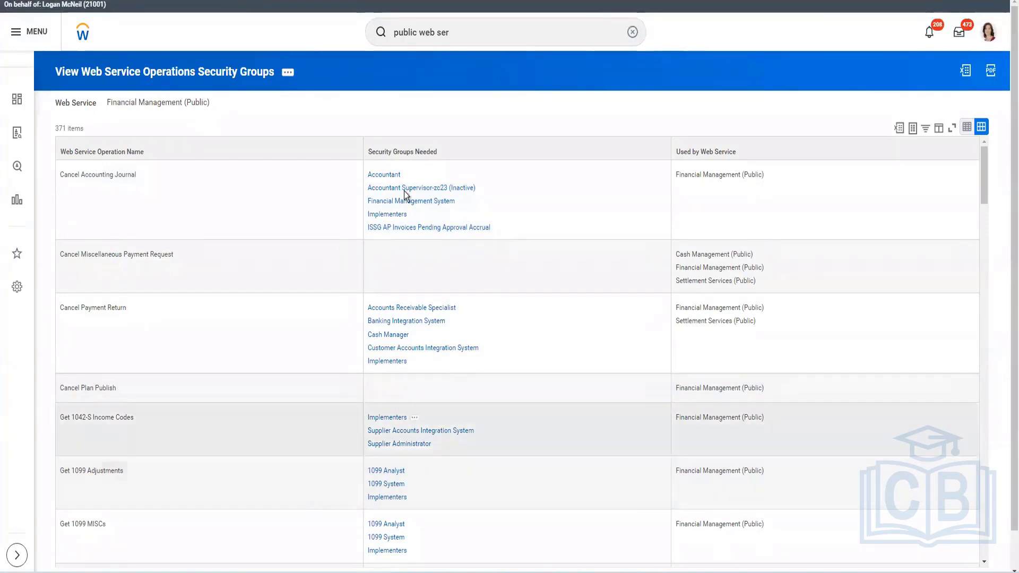
pyautogui.click(409, 176)
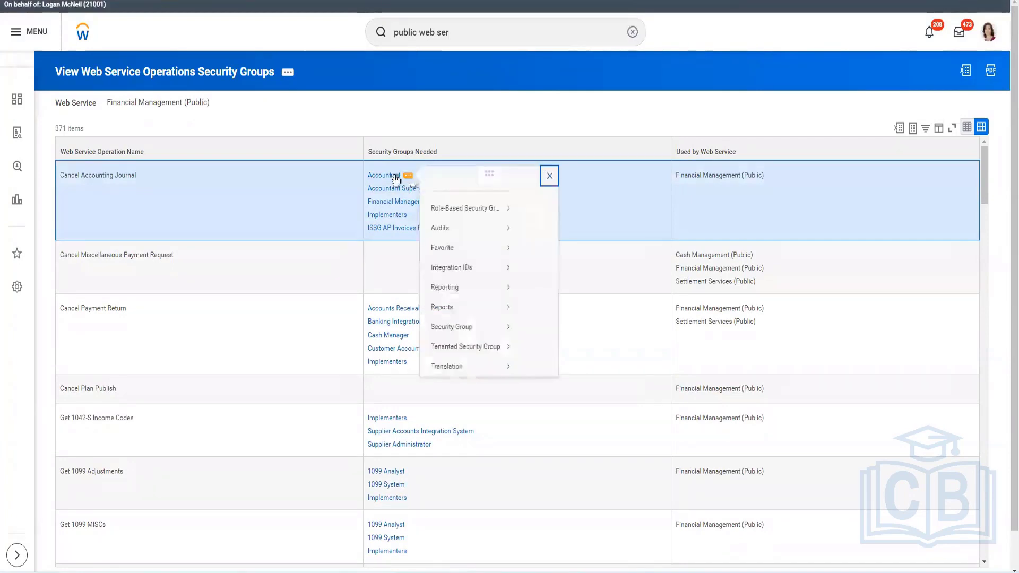
pyautogui.rightClick(396, 176)
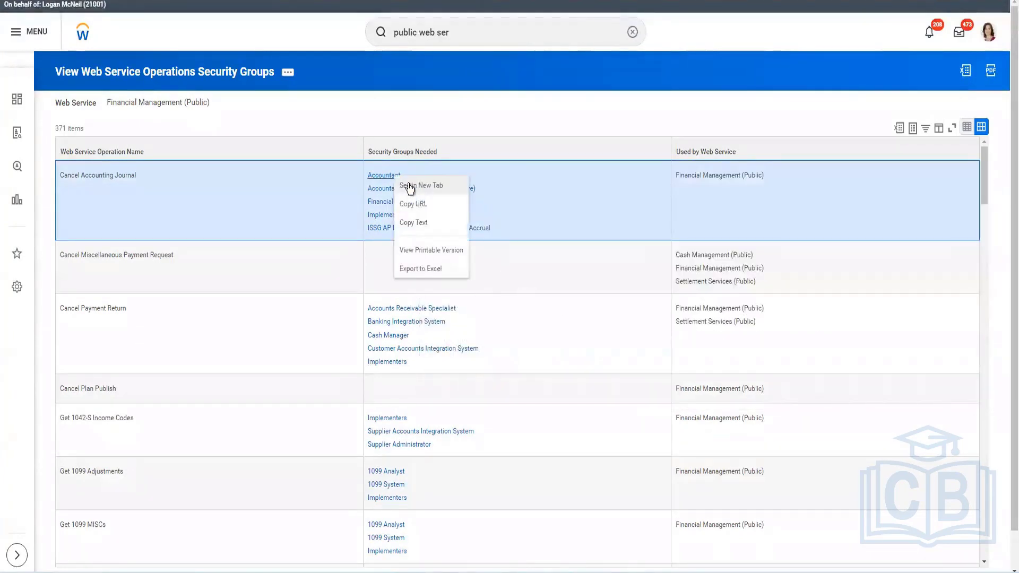
pyautogui.click(429, 256)
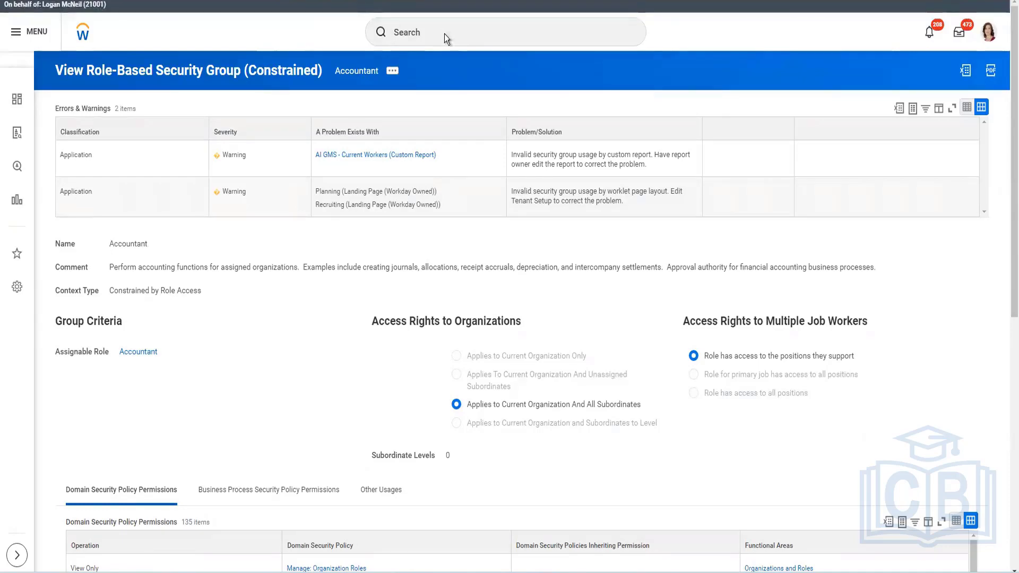
pyautogui.scroll(-9, 445, 34)
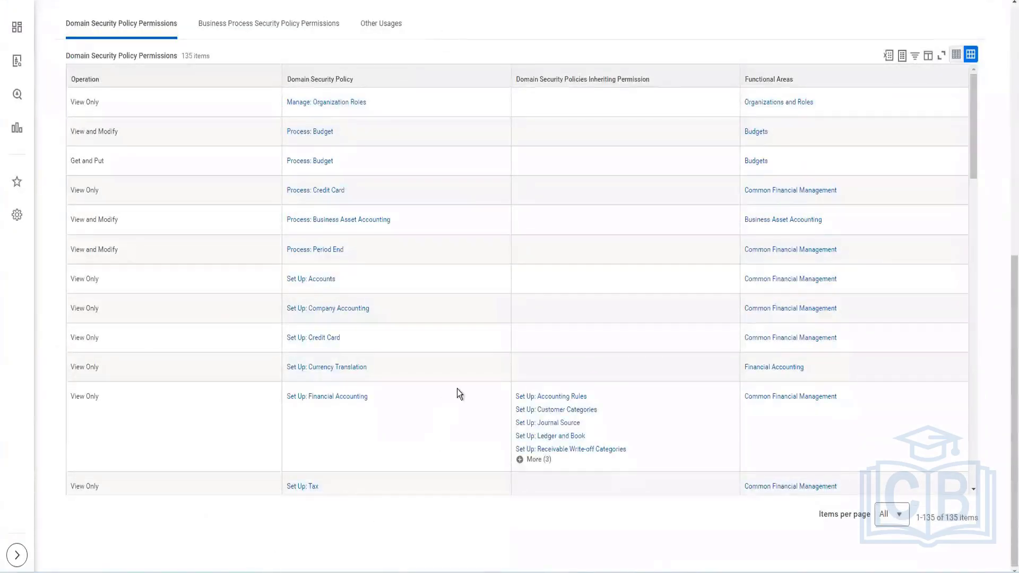
pyautogui.scroll(9, 458, 389)
# Search for view cust obj and open the View Custom Object task
pyautogui.click(454, 32)
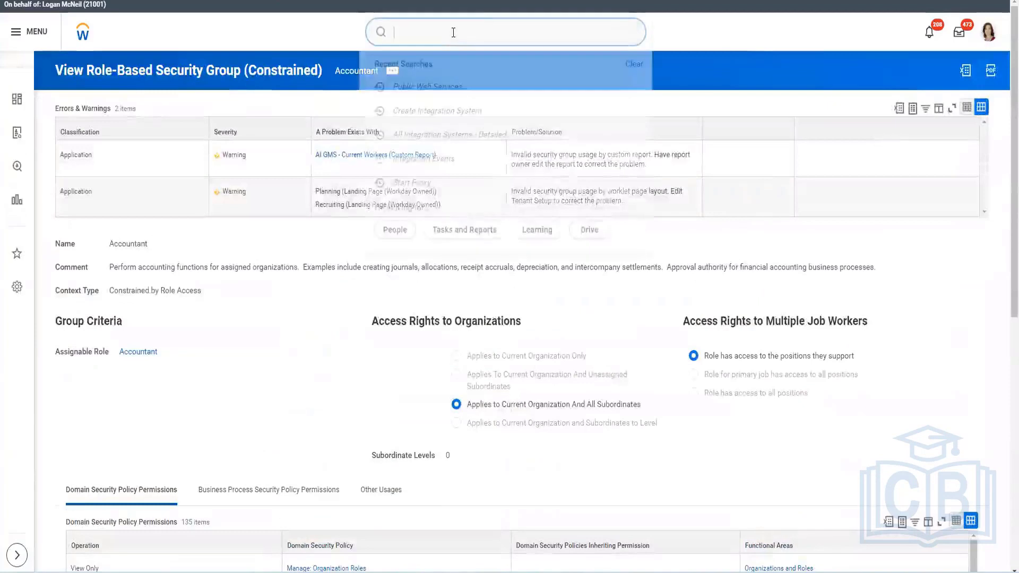
pyautogui.write('view')
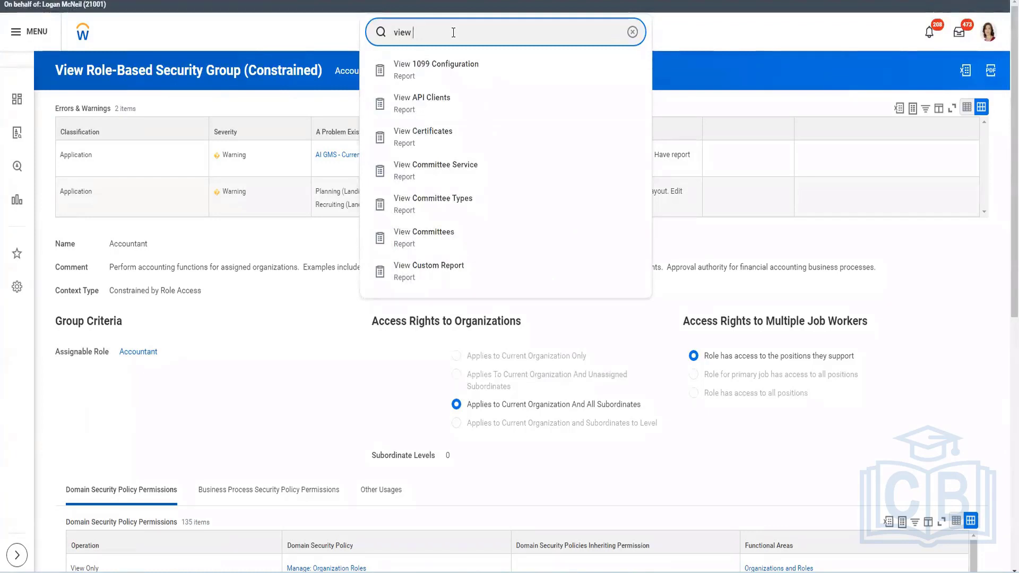
pyautogui.write(' cust obj')
pyautogui.click(533, 134)
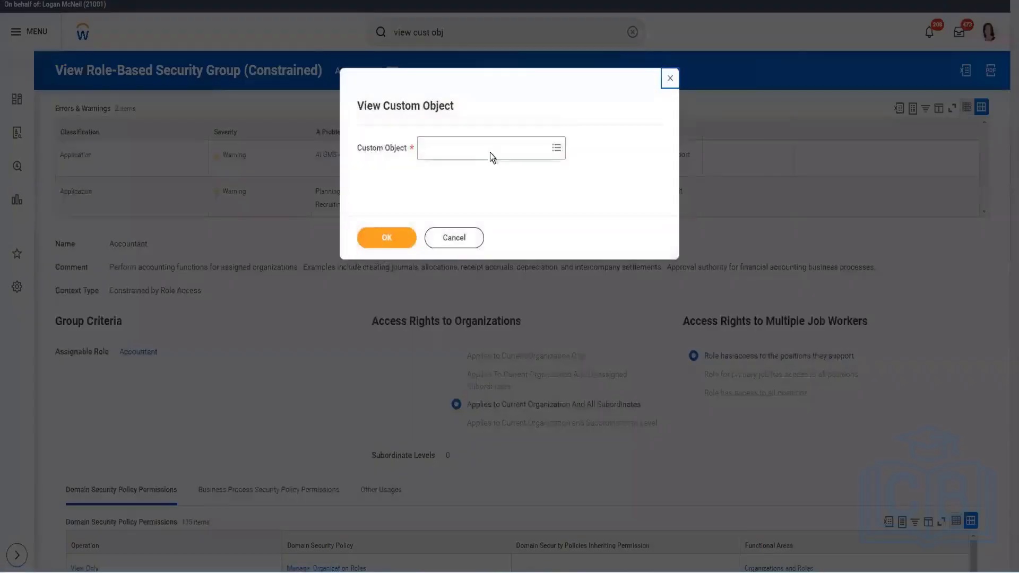
# Choose Worker_SP as the custom object, then cancel the task and discard the changes
pyautogui.click(489, 151)
pyautogui.write('worker')
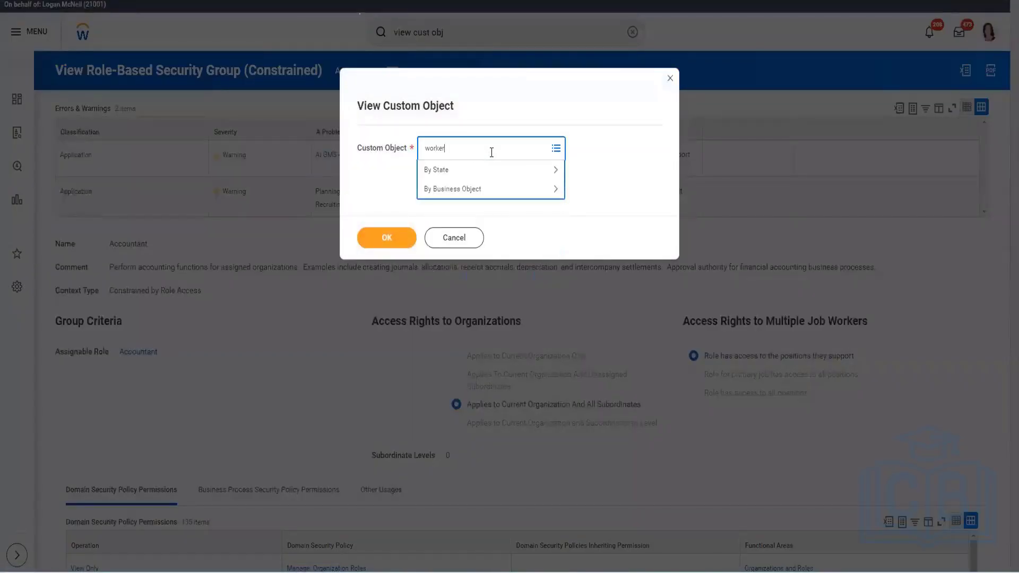
pyautogui.press('Return')
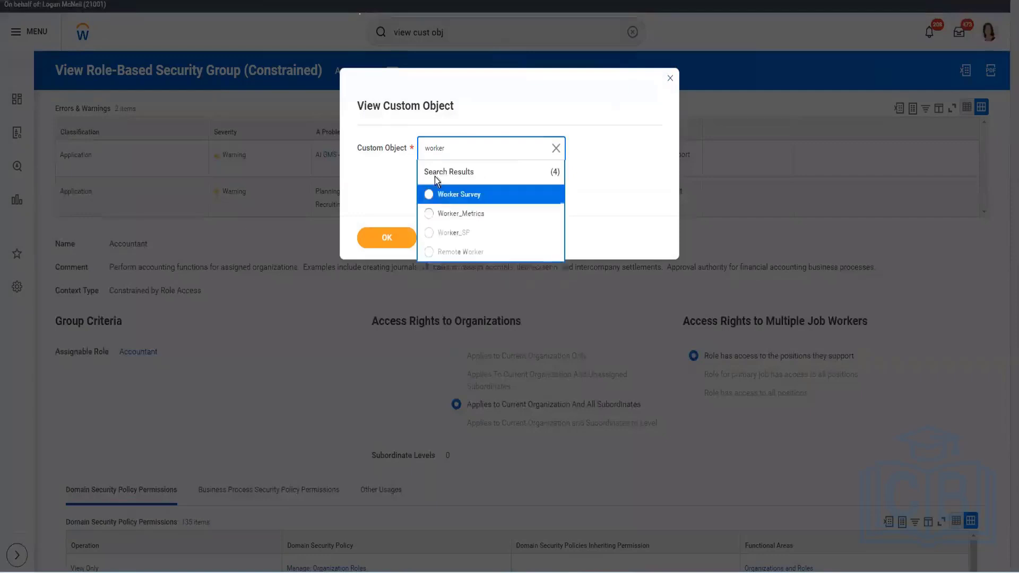
pyautogui.click(446, 234)
pyautogui.click(406, 236)
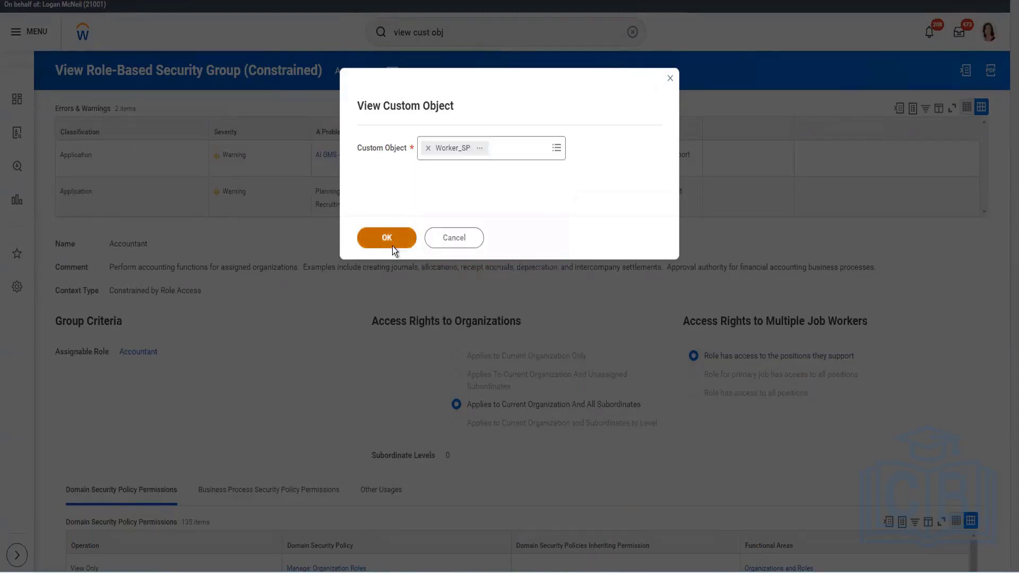
pyautogui.click(393, 246)
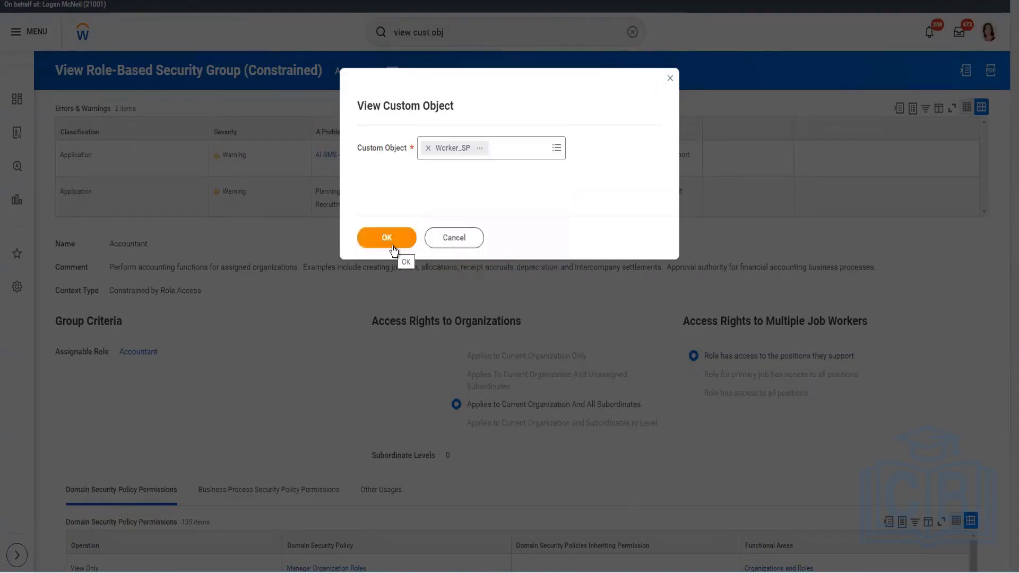
pyautogui.click(454, 237)
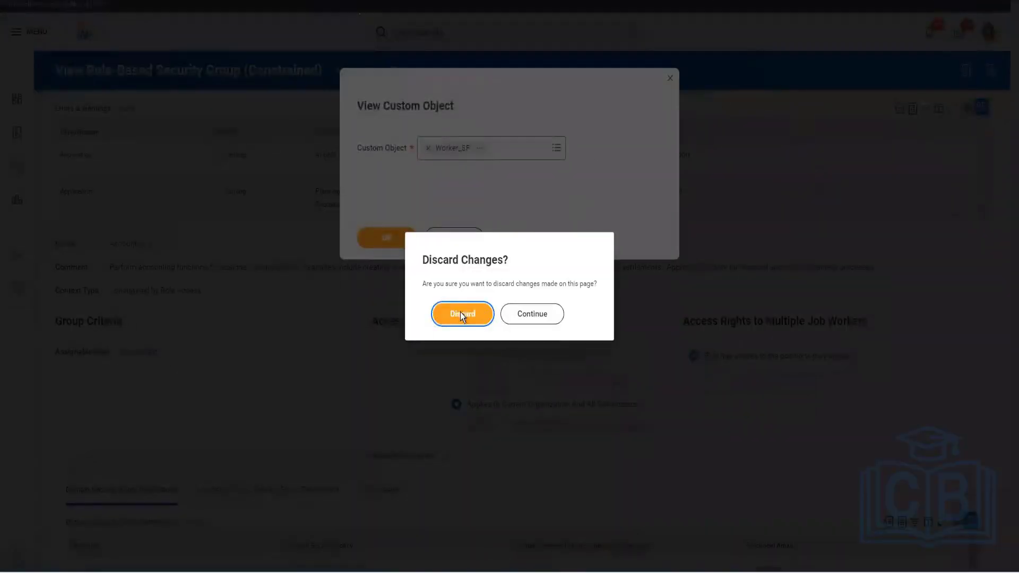
pyautogui.click(461, 314)
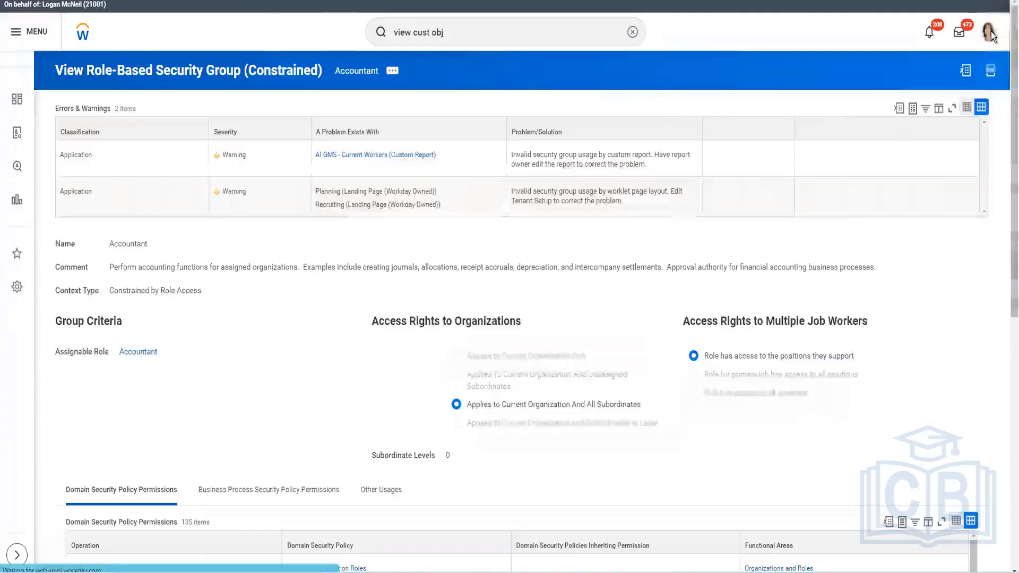
# Open the worker's own profile on its Additional Data tab and review the custom object sections shown there
pyautogui.click(989, 33)
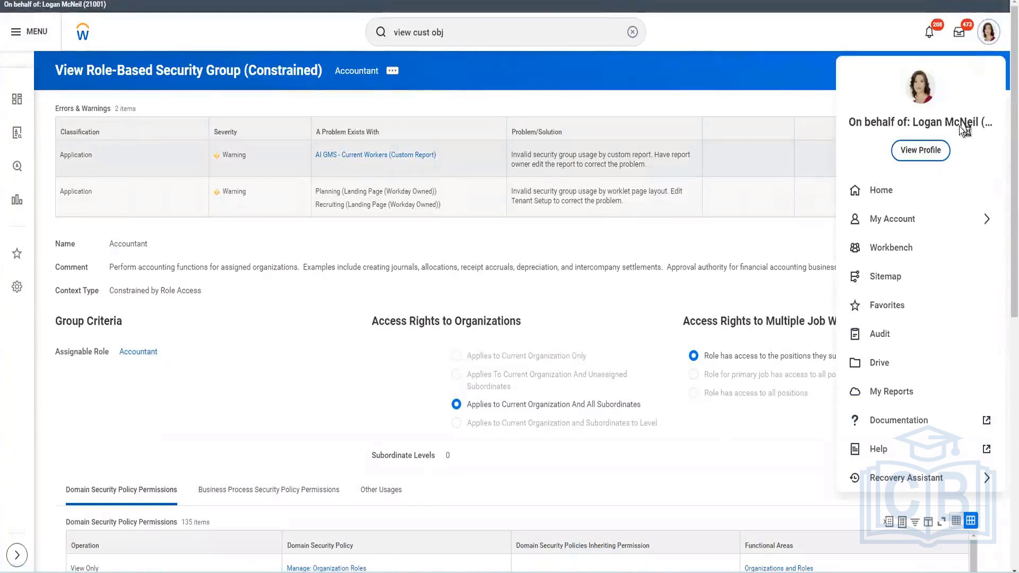
pyautogui.click(925, 155)
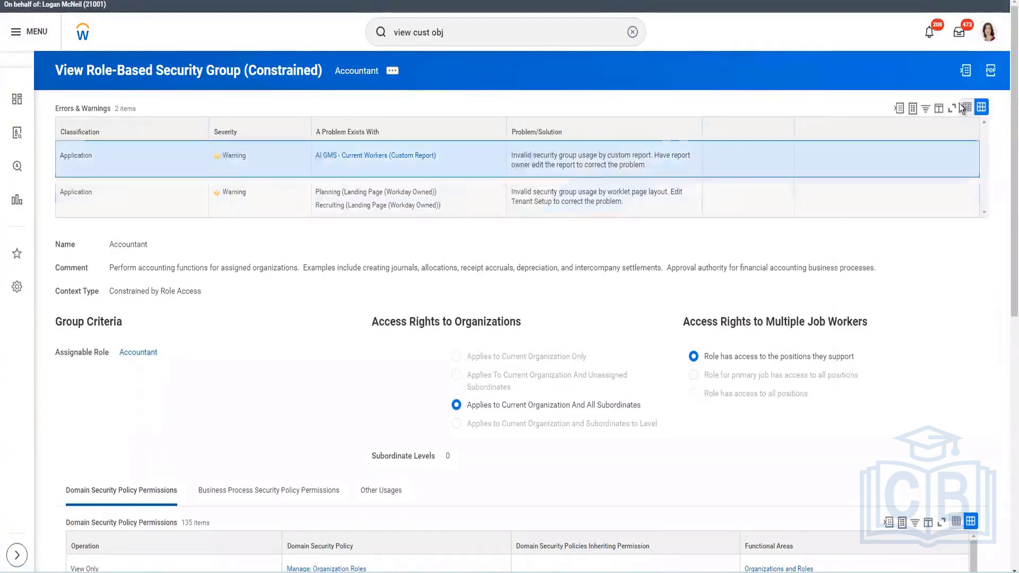
pyautogui.click(989, 33)
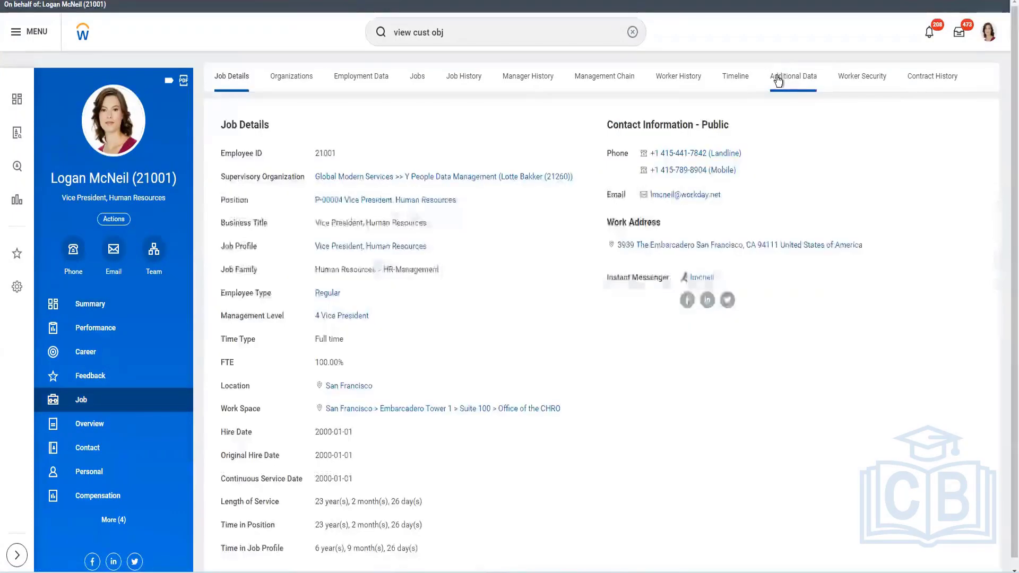
pyautogui.click(776, 77)
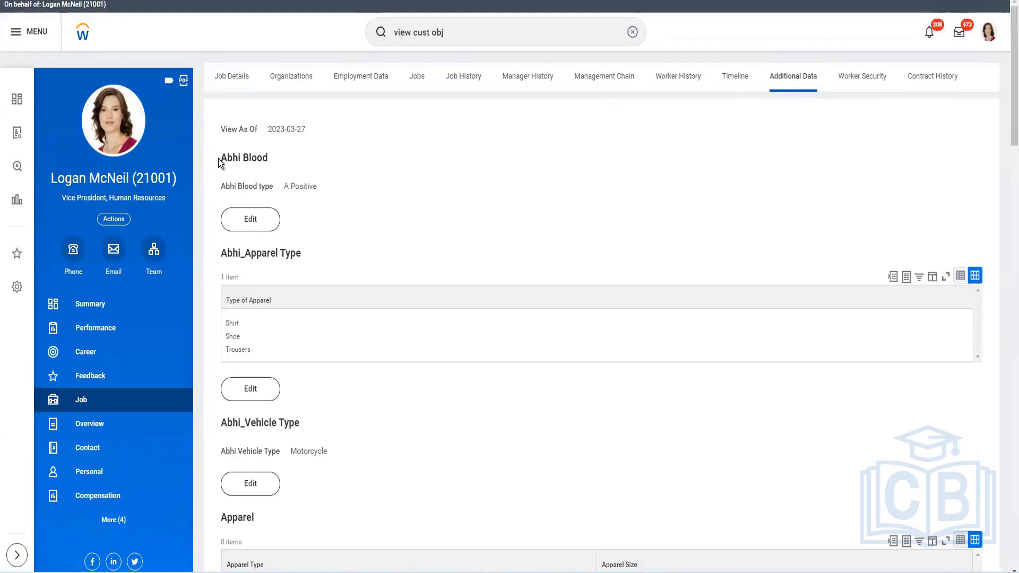
pyautogui.moveTo(219, 159); pyautogui.dragTo(269, 161)
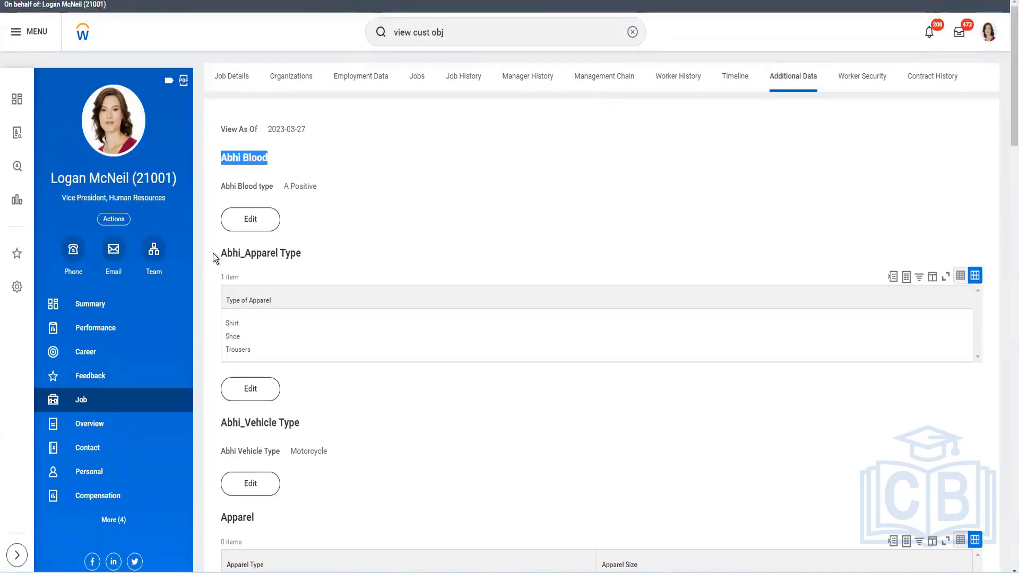
pyautogui.moveTo(215, 259); pyautogui.dragTo(322, 268)
pyautogui.moveTo(214, 427); pyautogui.dragTo(324, 434)
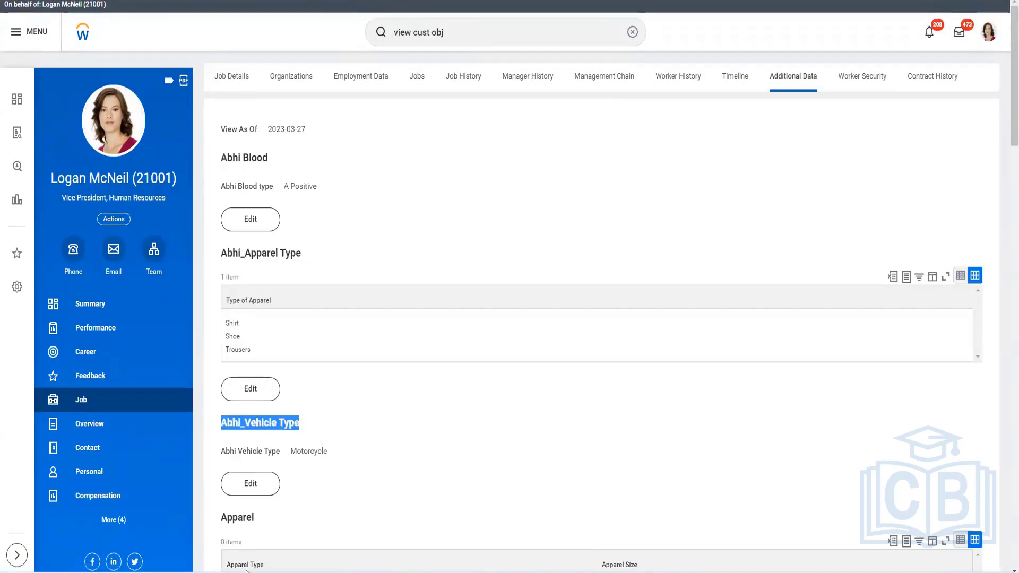
pyautogui.moveTo(216, 517); pyautogui.dragTo(353, 519)
pyautogui.scroll(-3, 353, 512)
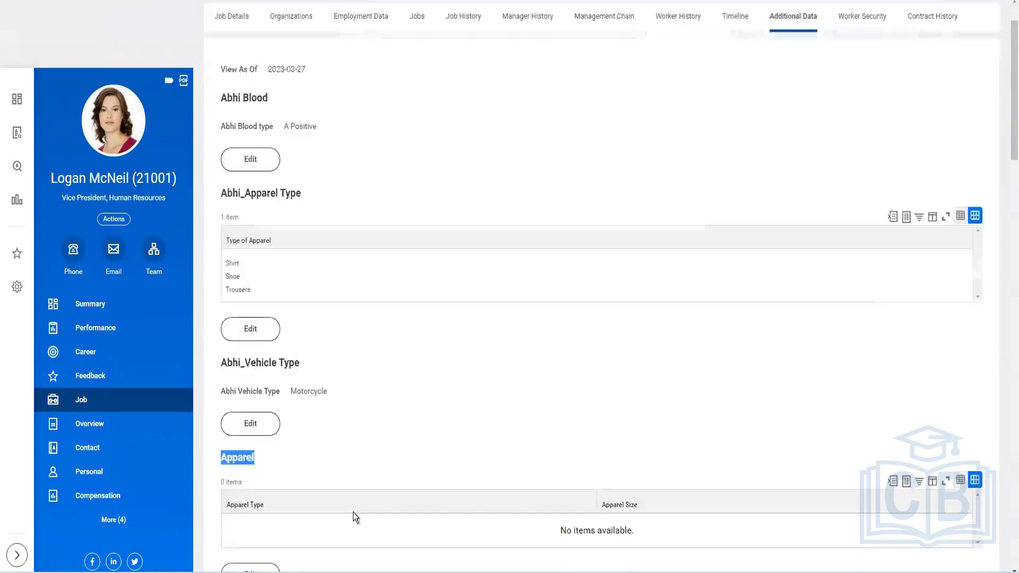
# Edit the Apparel custom object data, adding Shirt size Medium, Trousers size Medium and Shoe size 8, and submit
pyautogui.click(235, 455)
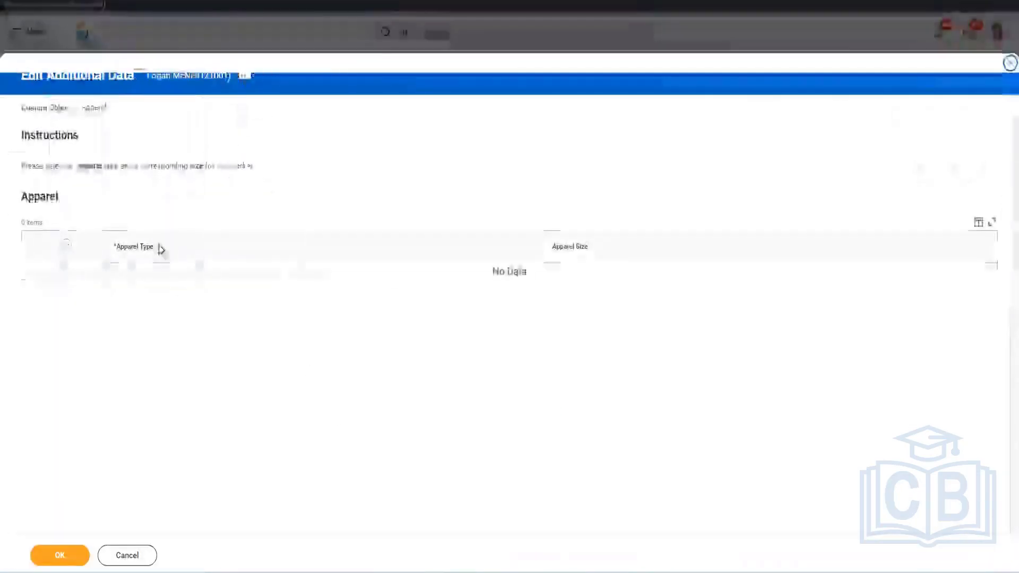
pyautogui.click(66, 245)
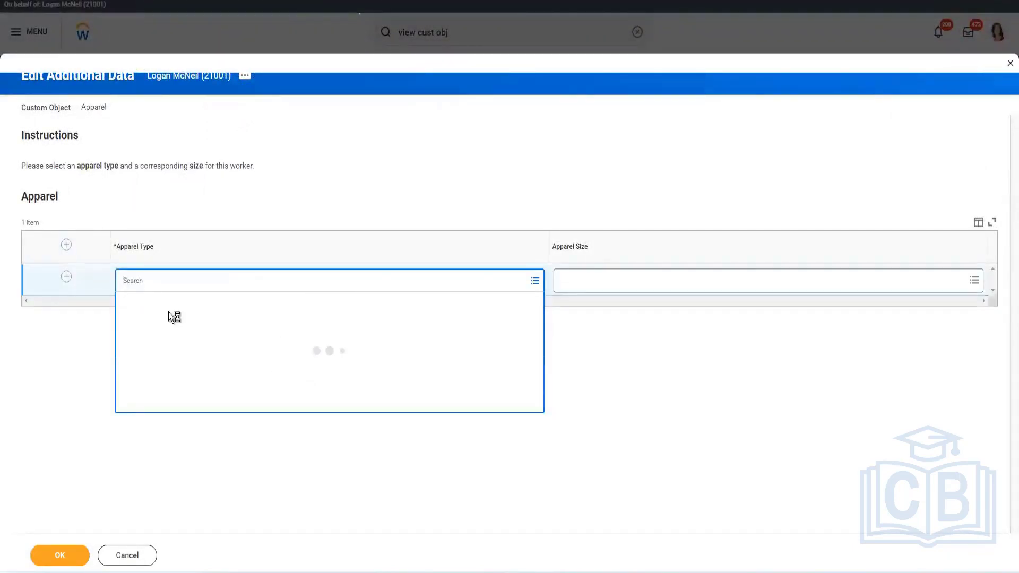
pyautogui.click(143, 302)
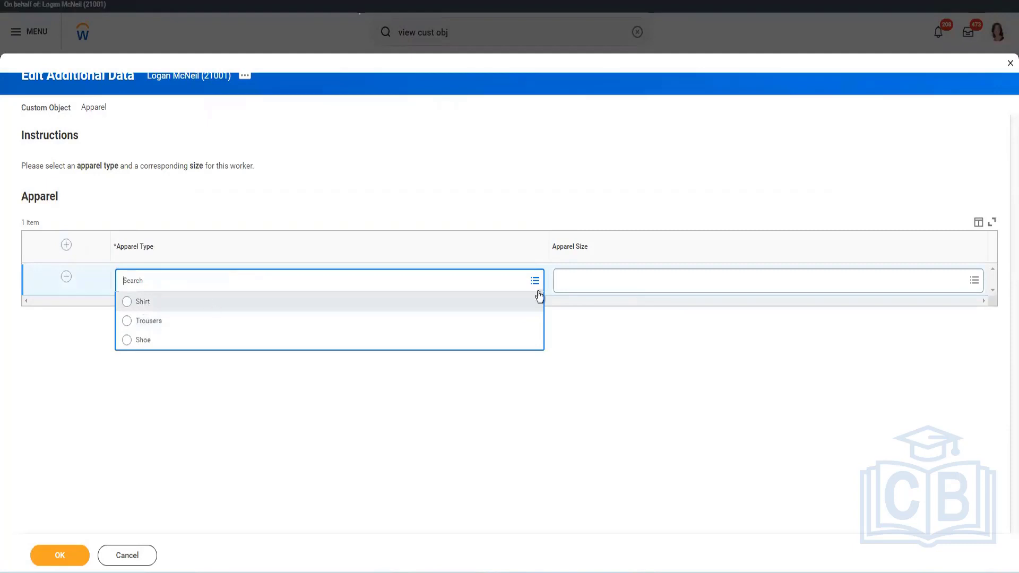
pyautogui.click(630, 281)
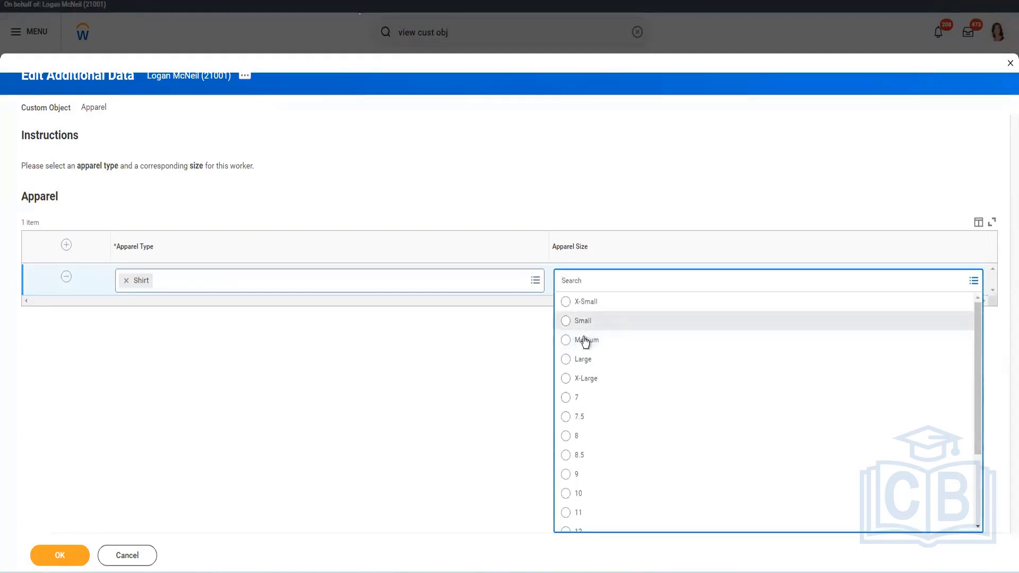
pyautogui.click(585, 340)
pyautogui.click(66, 245)
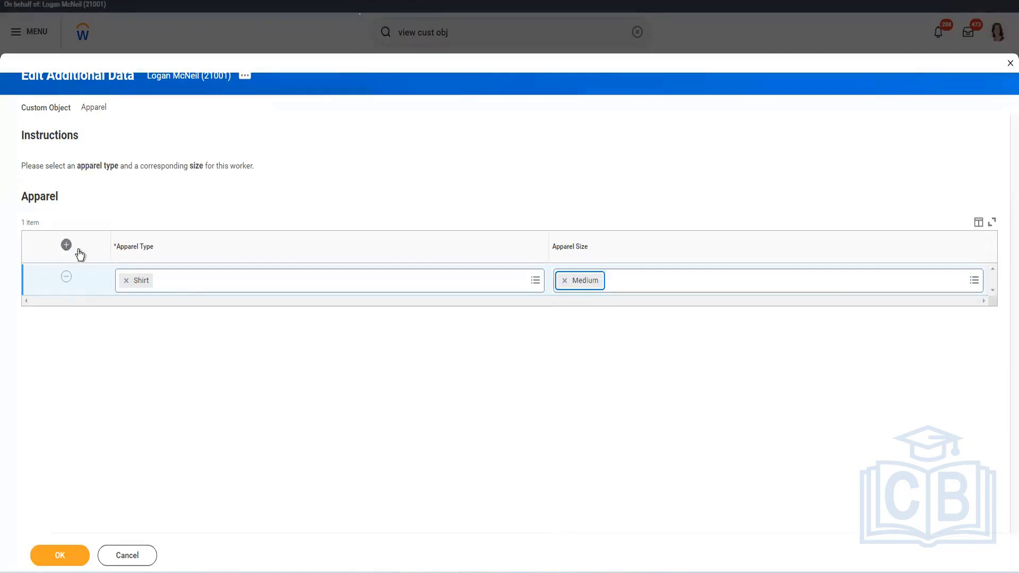
pyautogui.click(207, 286)
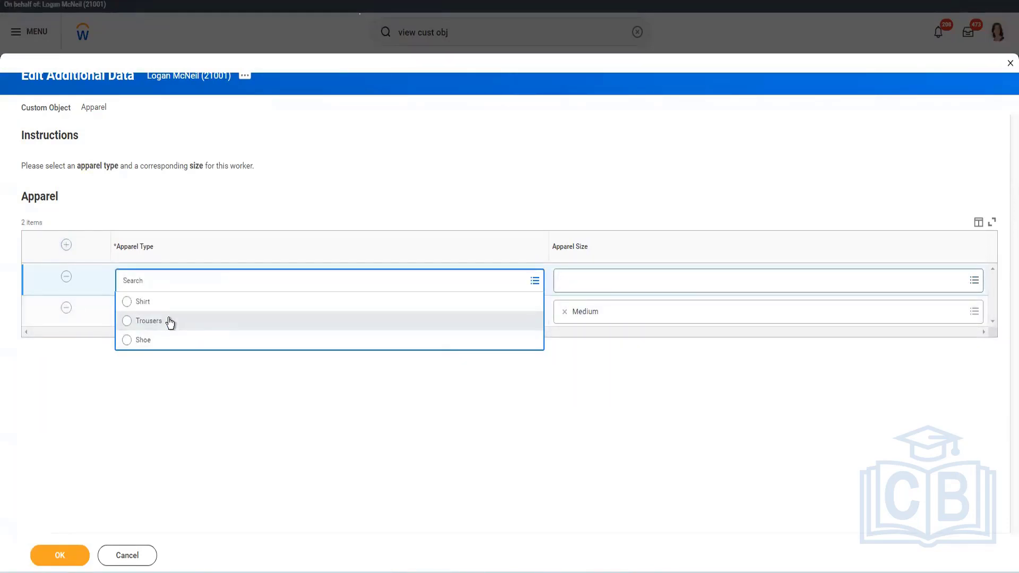
pyautogui.click(170, 321)
pyautogui.click(605, 287)
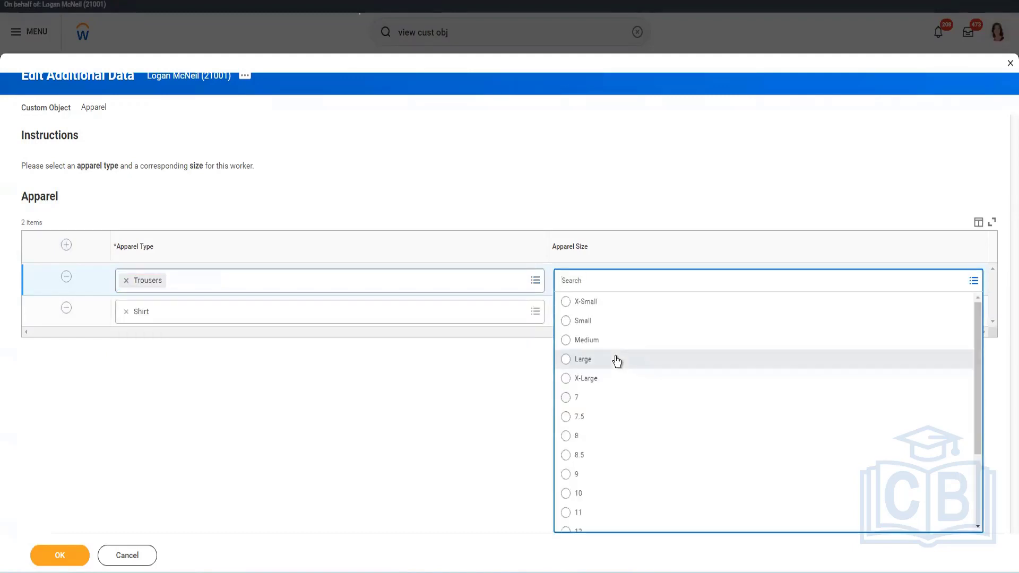
pyautogui.click(583, 343)
pyautogui.click(66, 245)
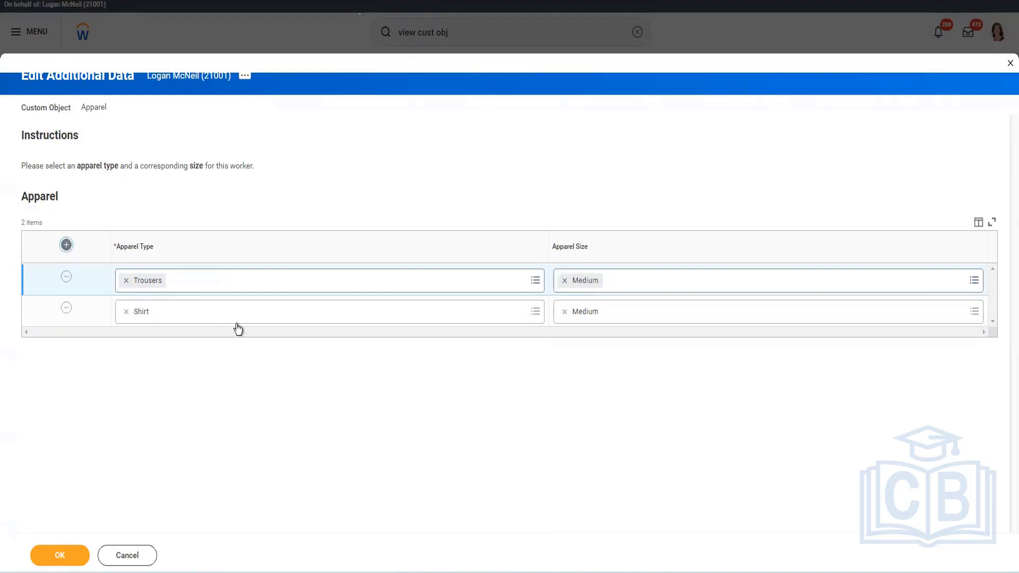
pyautogui.click(166, 287)
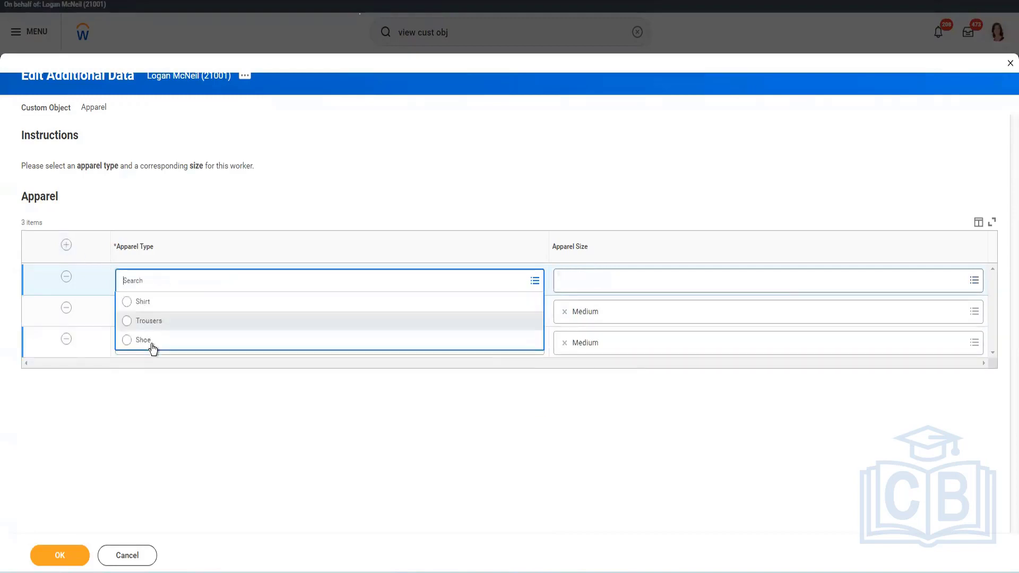
pyautogui.press('Return')
pyautogui.click(635, 284)
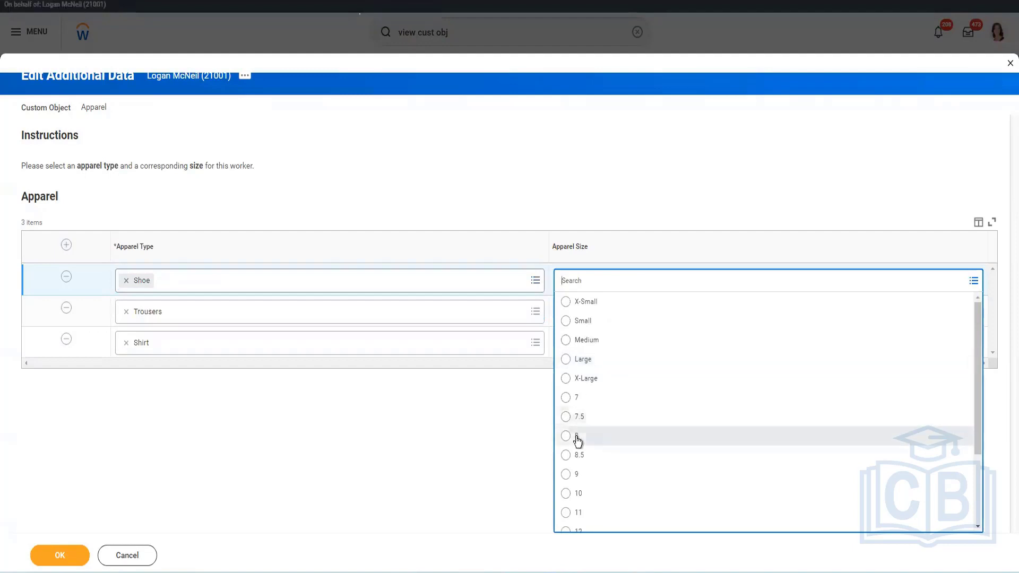
pyautogui.press('Return')
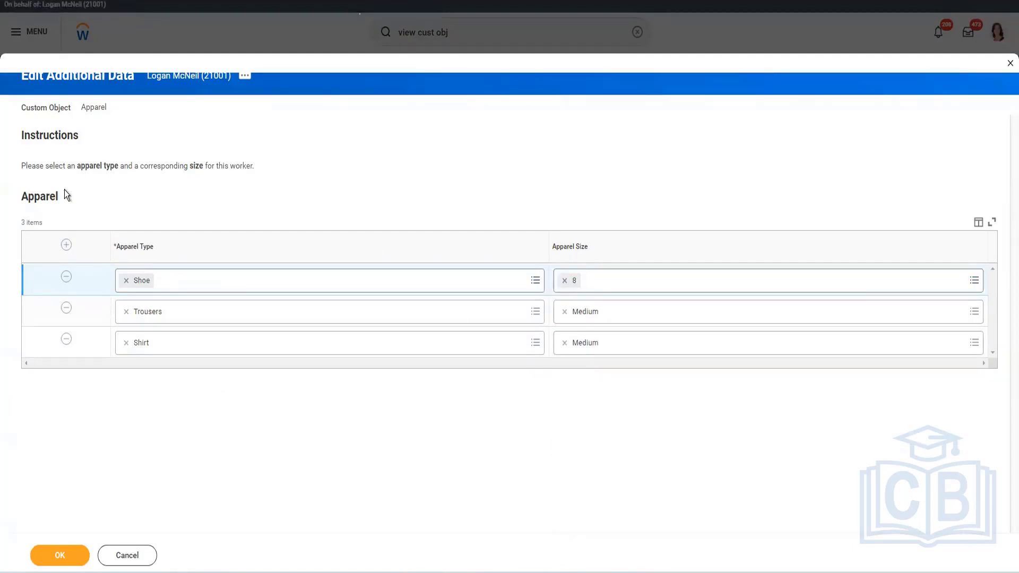
pyautogui.doubleClick(96, 194)
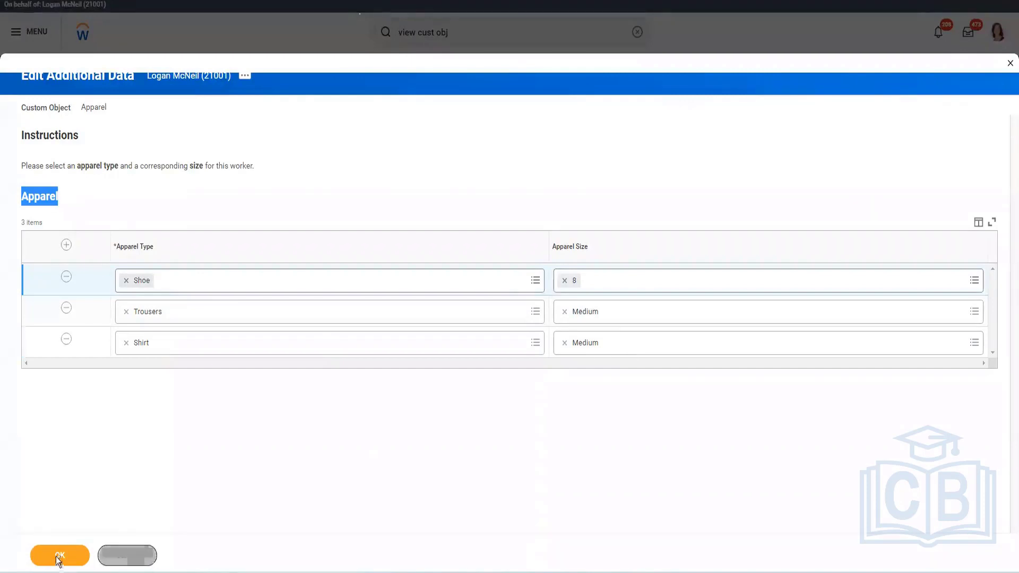
pyautogui.click(580, 277)
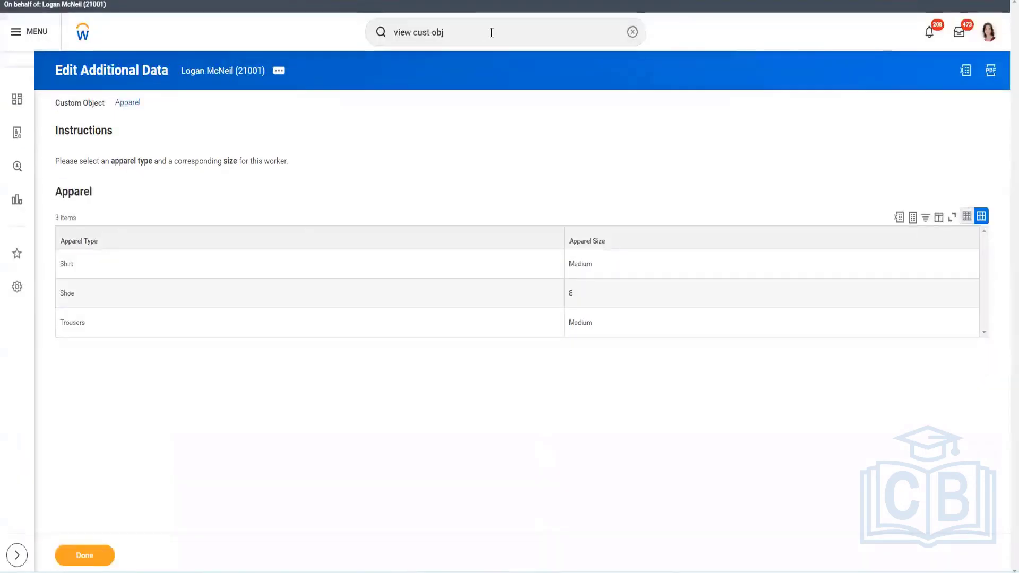
# Search for edit cust obj and open the Edit Custom Object task for the Abhi_Apparel Type custom object
pyautogui.doubleClick(492, 32)
pyautogui.hotkey('ctrl', 'a')
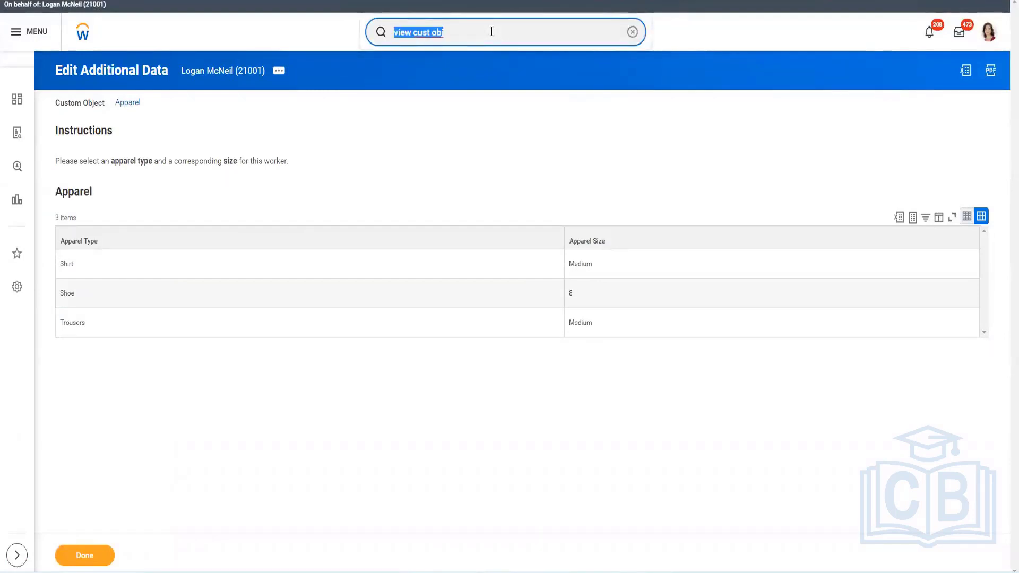
pyautogui.write('edit')
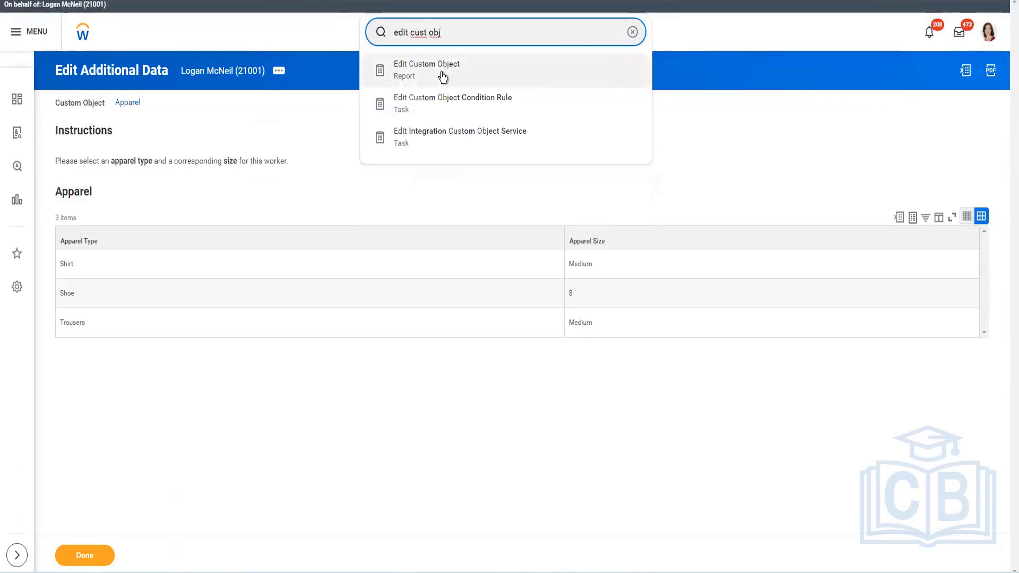
pyautogui.click(443, 74)
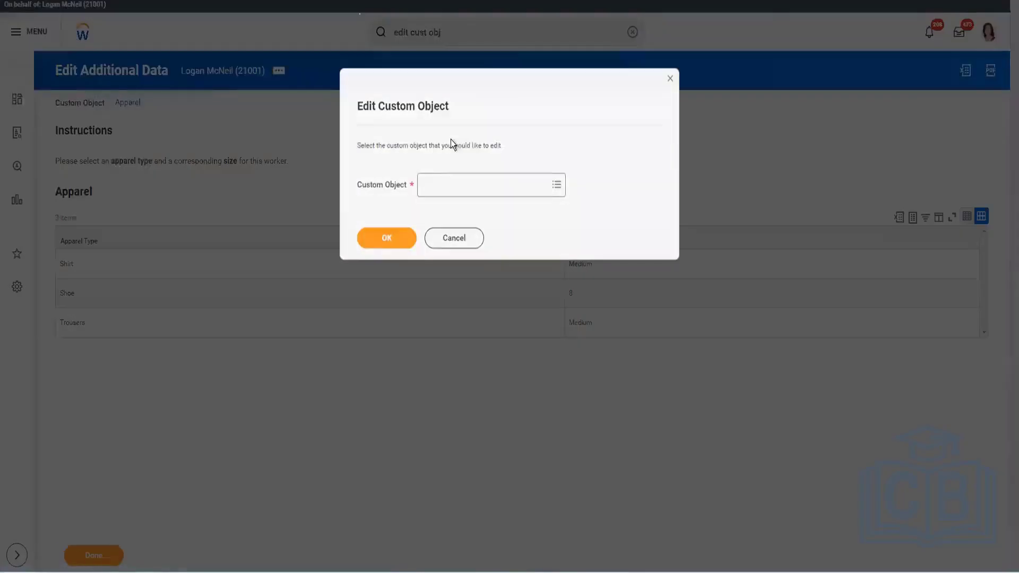
pyautogui.click(469, 182)
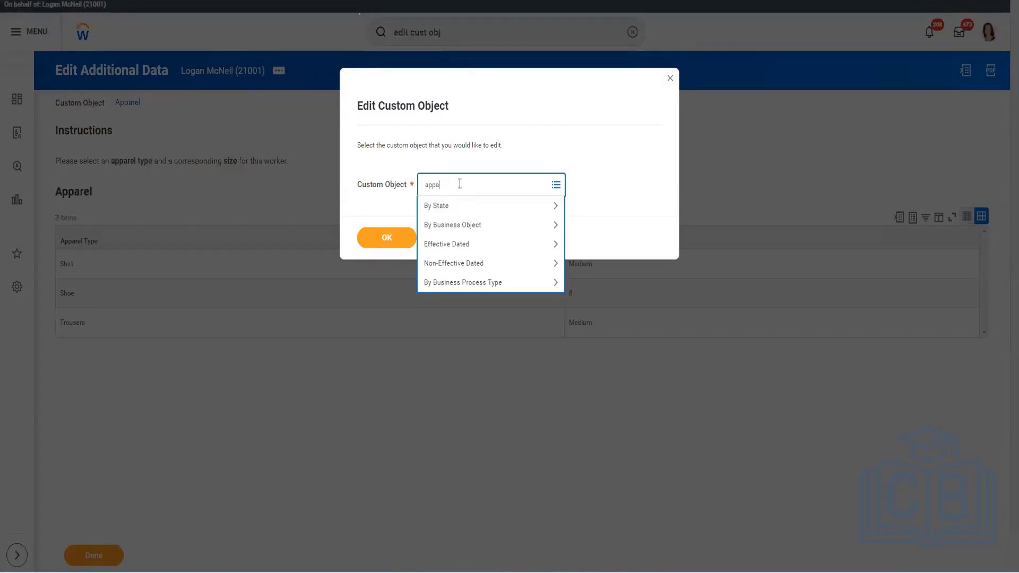
pyautogui.press('Return')
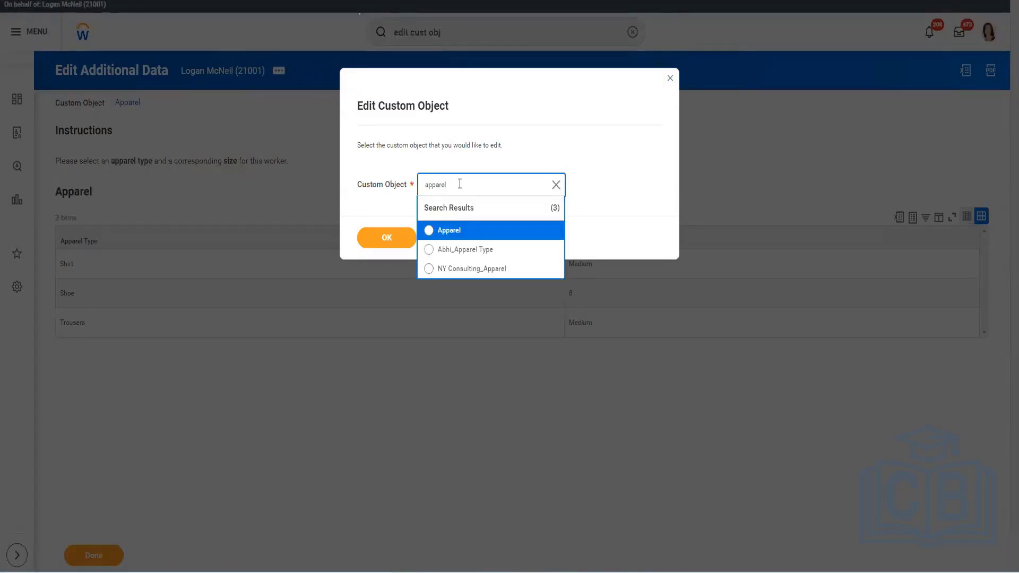
pyautogui.click(457, 249)
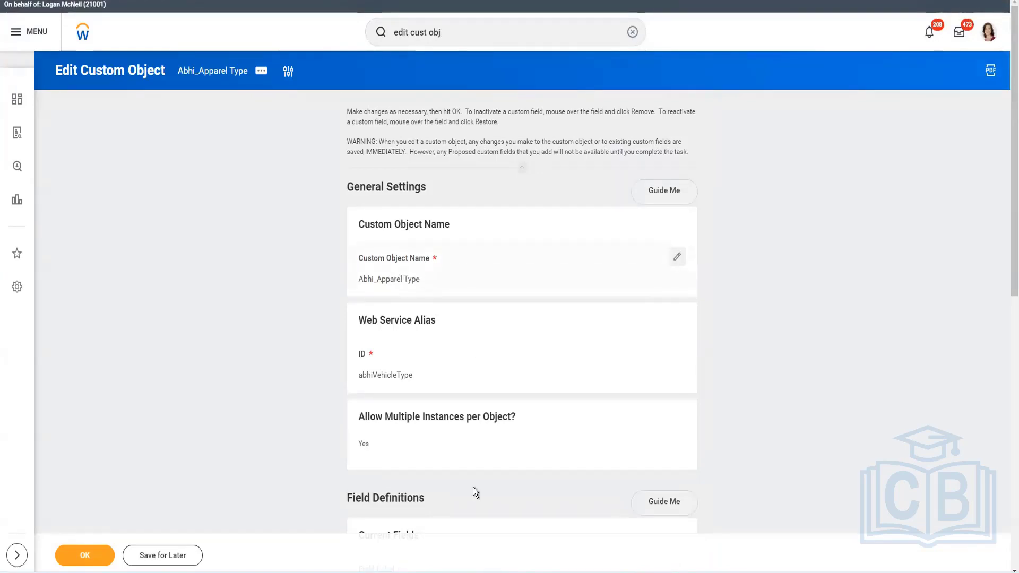
# Review the Abhi_Apparel Type field definitions and security domains, then confirm the custom object and custom fields without changes
pyautogui.scroll(-1, 454, 452)
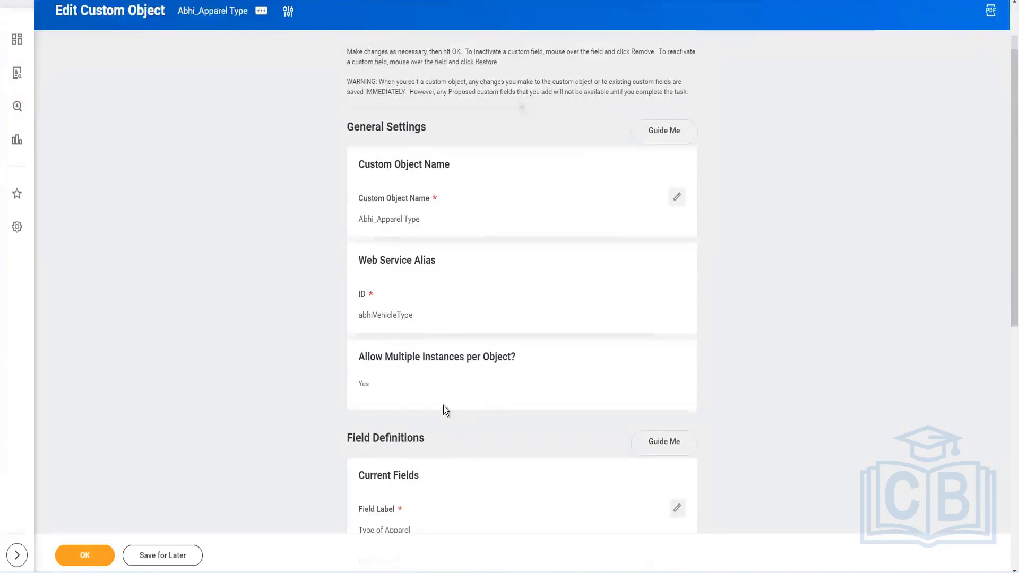
pyautogui.scroll(-3, 444, 405)
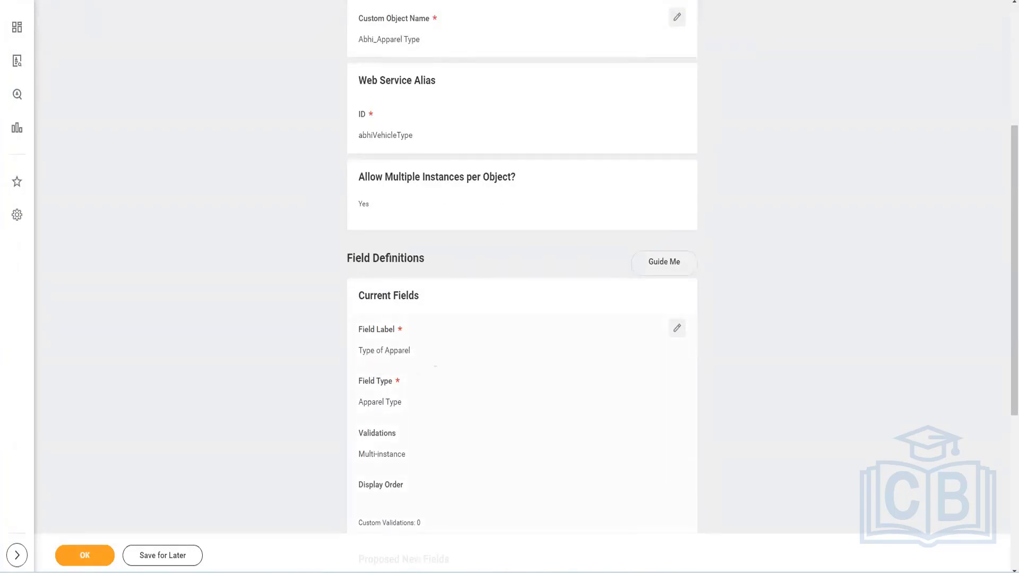
pyautogui.scroll(-5, 412, 450)
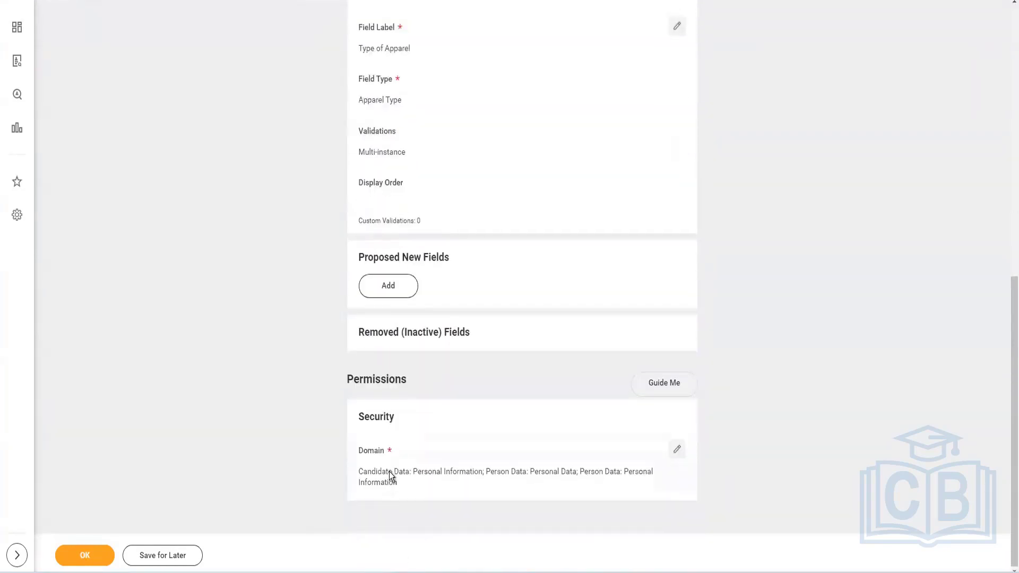
pyautogui.click(102, 565)
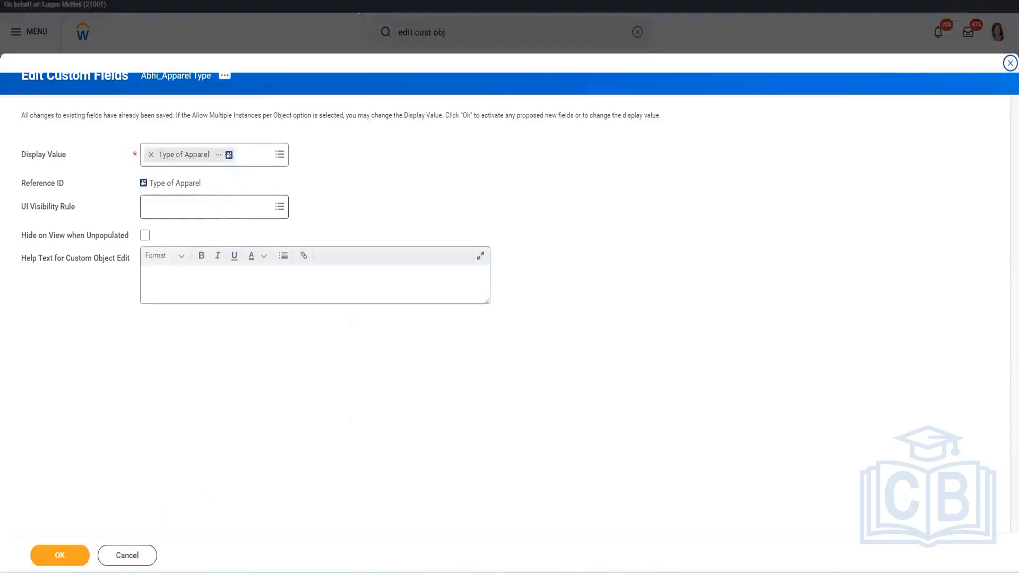
pyautogui.click(76, 560)
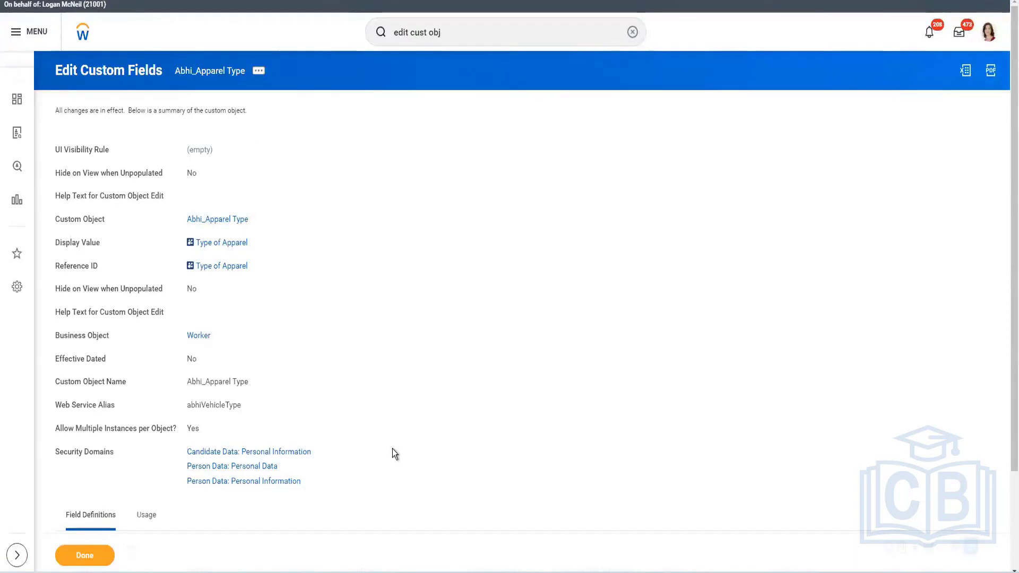
pyautogui.tripleClick(257, 352)
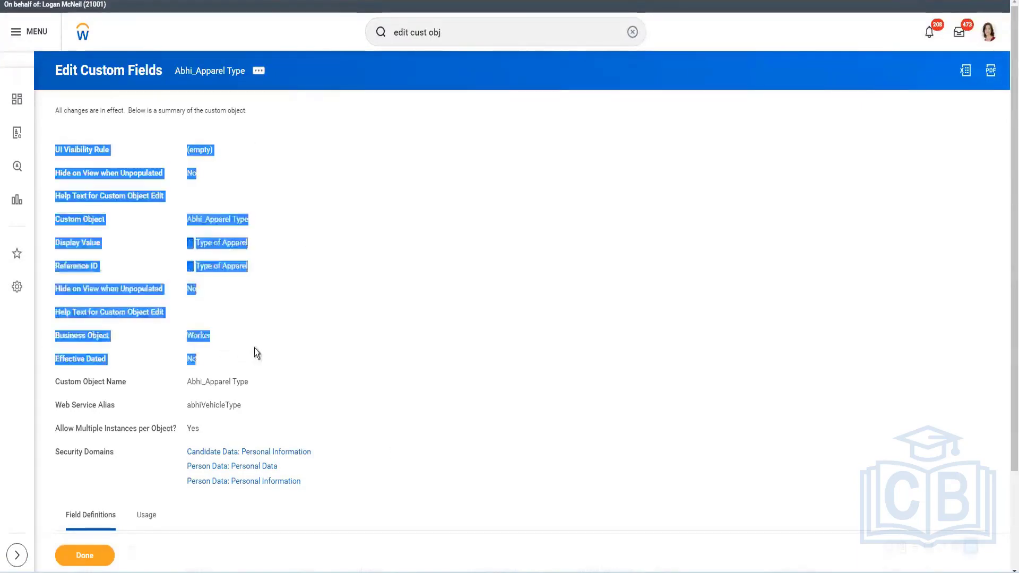
# Return to the worker profile's Additional Data tab to check the custom object entries
pyautogui.click(990, 36)
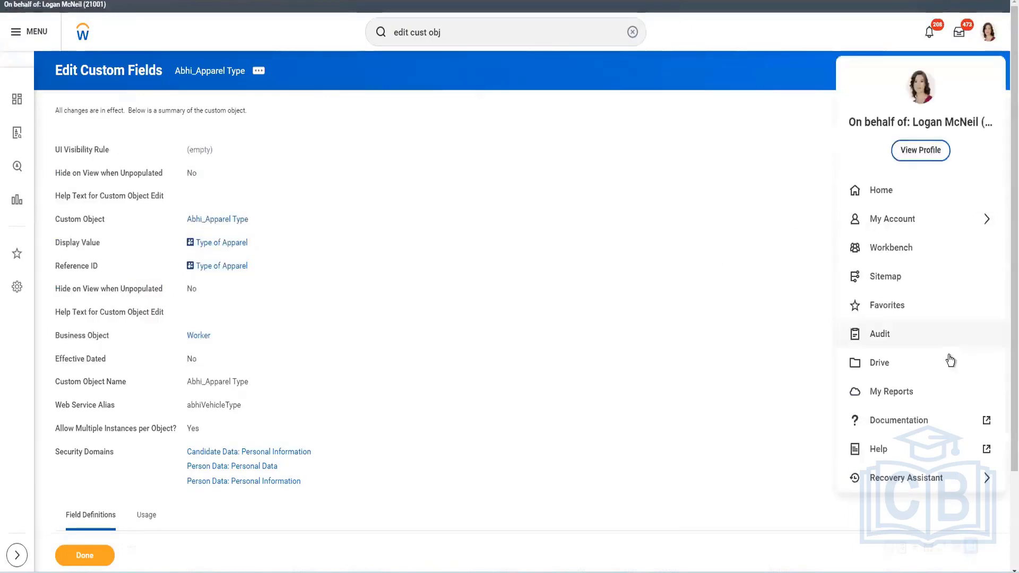
pyautogui.click(644, 276)
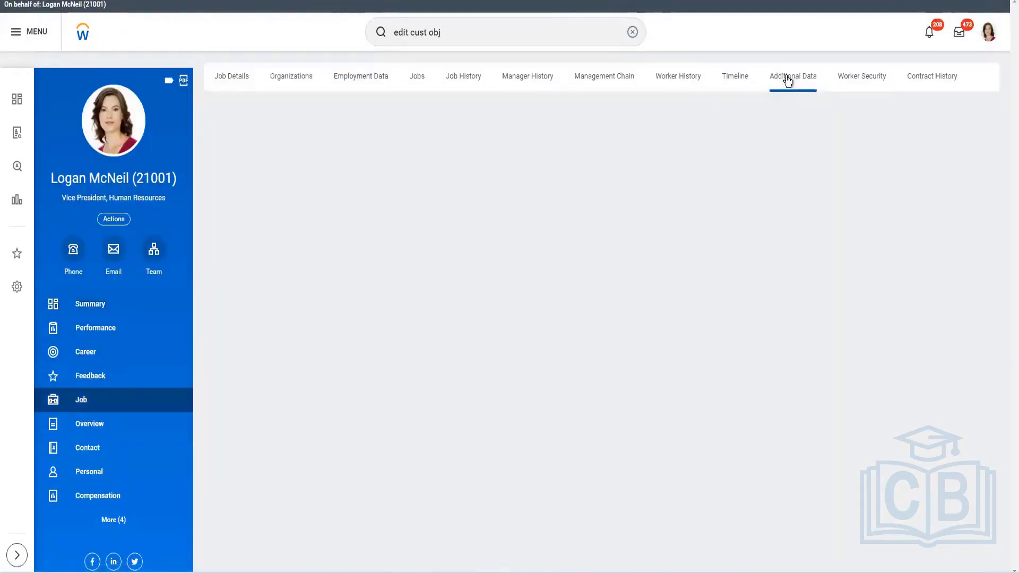
pyautogui.click(787, 79)
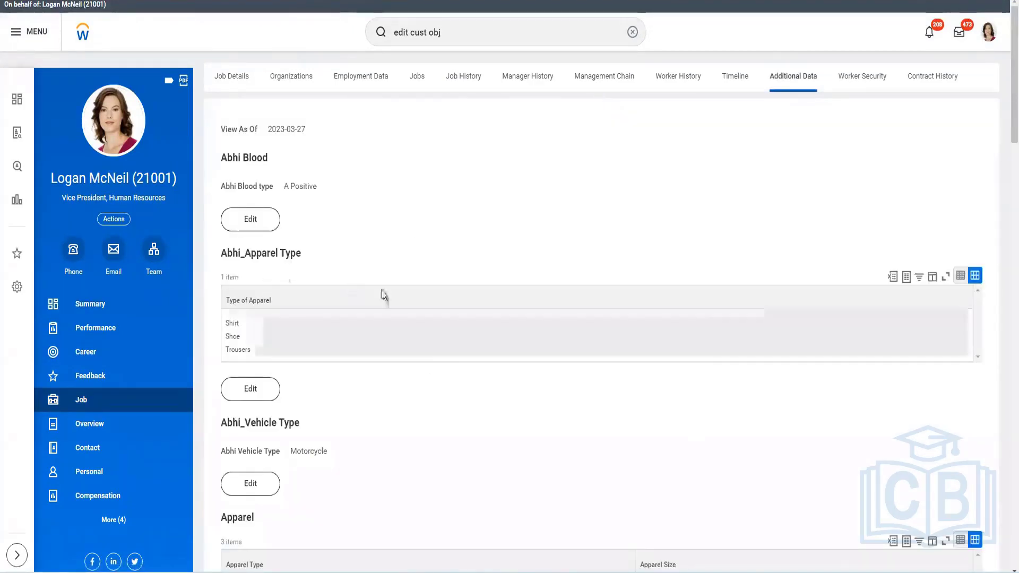
# Examine the Apparel custom object table on the worker profile and select its contents
pyautogui.scroll(-3, 382, 294)
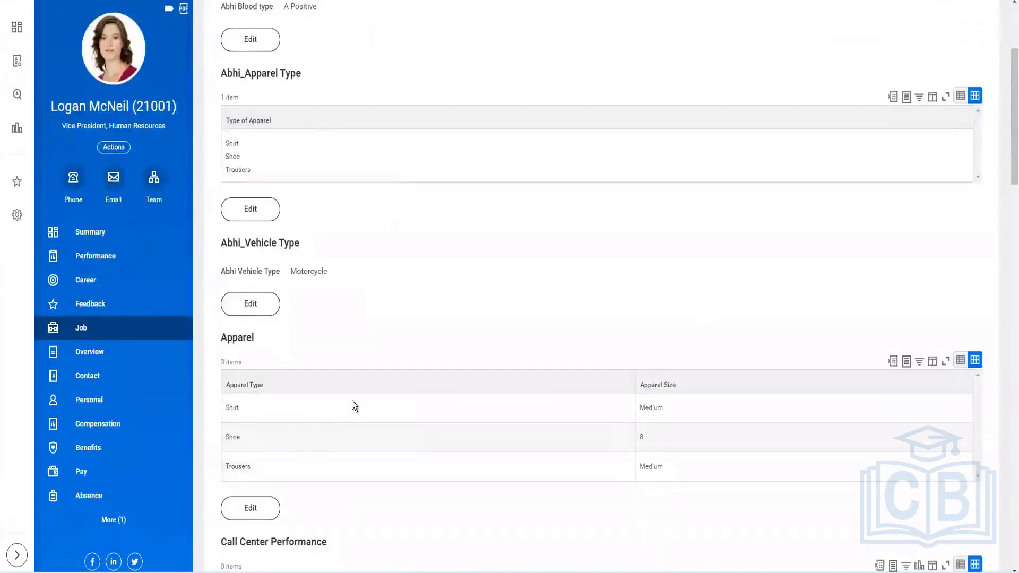
pyautogui.click(225, 393)
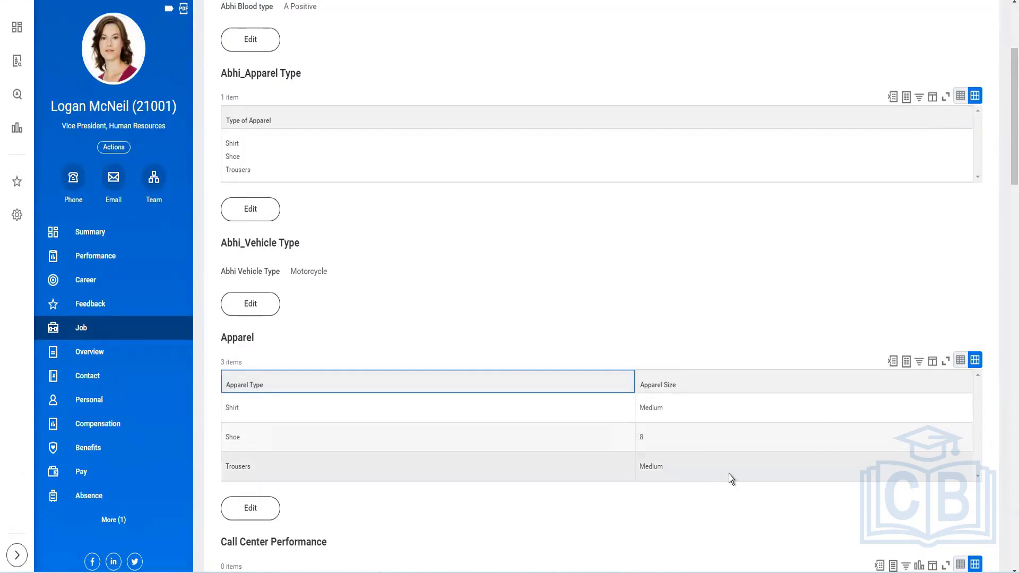
pyautogui.hotkey('ctrl', 'a')
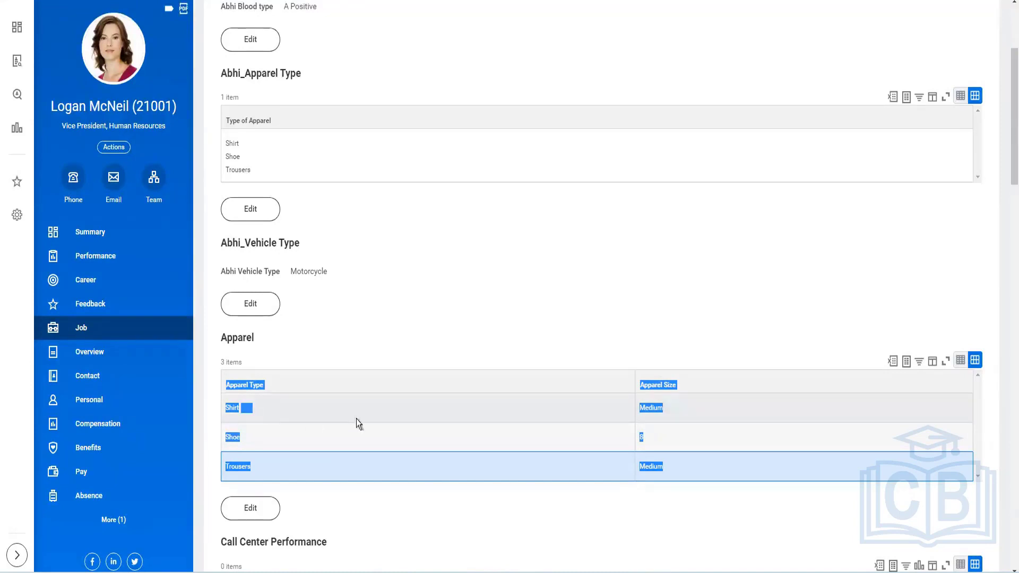
pyautogui.click(449, 318)
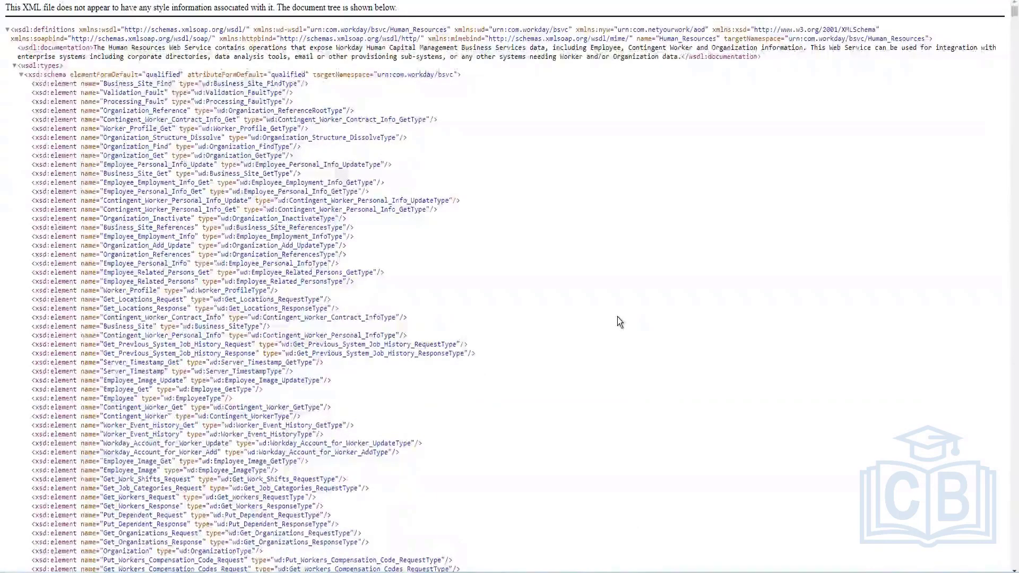
# Search the Human Resources web service WSDL for custom_object and then Additional_Data
pyautogui.hotkey('ctrl', 'f')
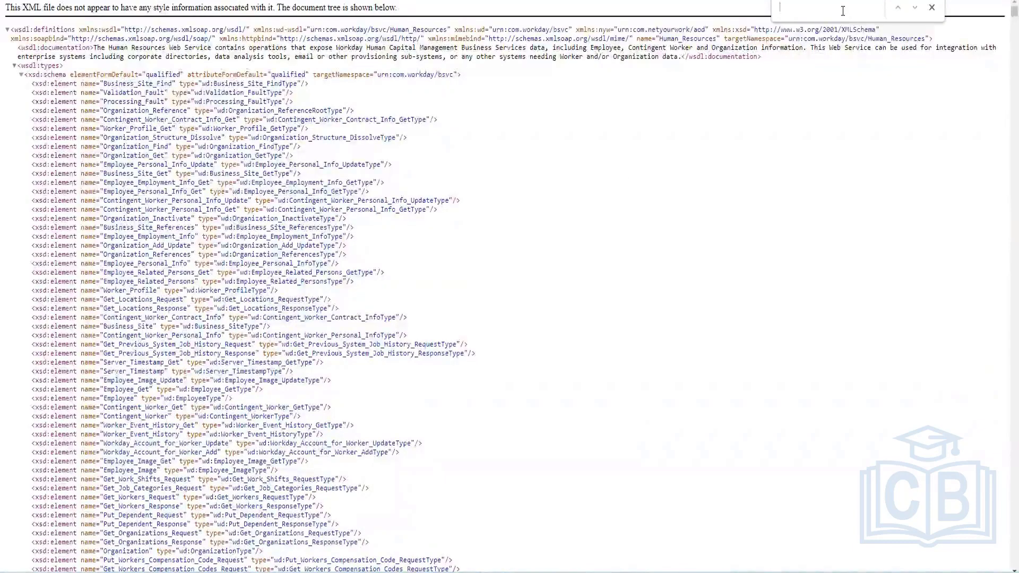
pyautogui.write('custom')
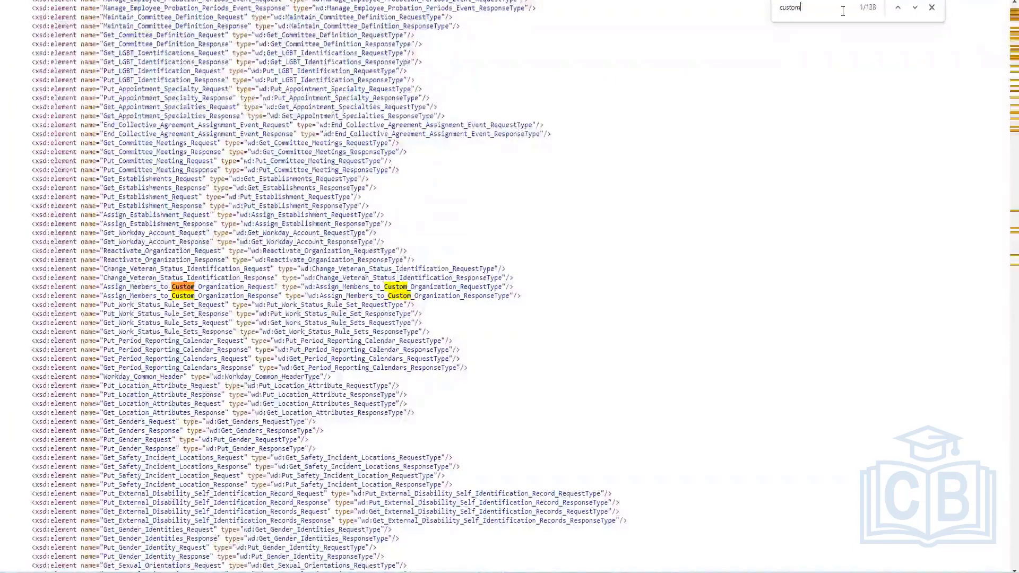
pyautogui.write('_onject')
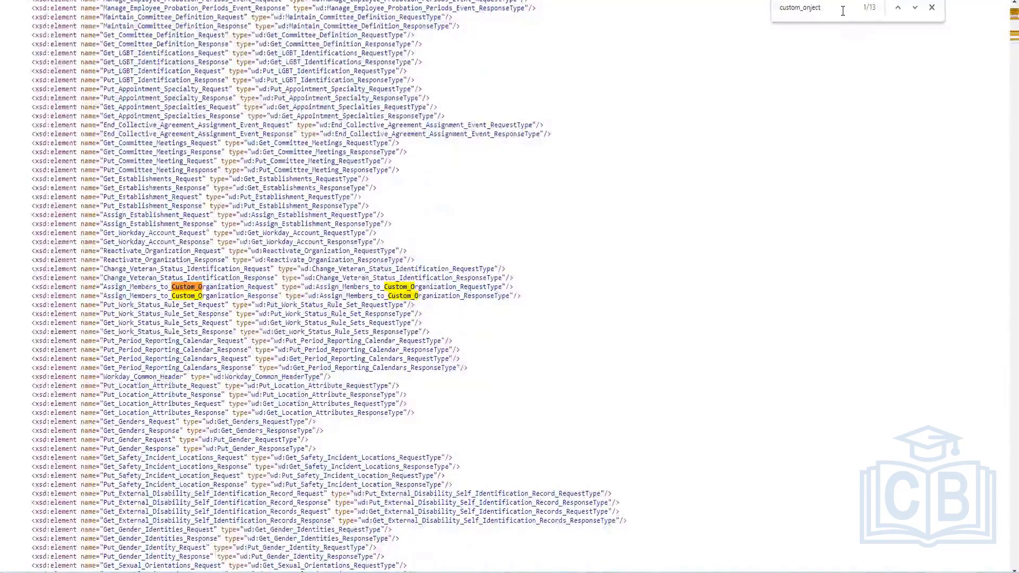
pyautogui.press('BackSpace')
pyautogui.press('BackSpace')
pyautogui.press('BackSpace')
pyautogui.press('BackSpace')
pyautogui.press('BackSpace')
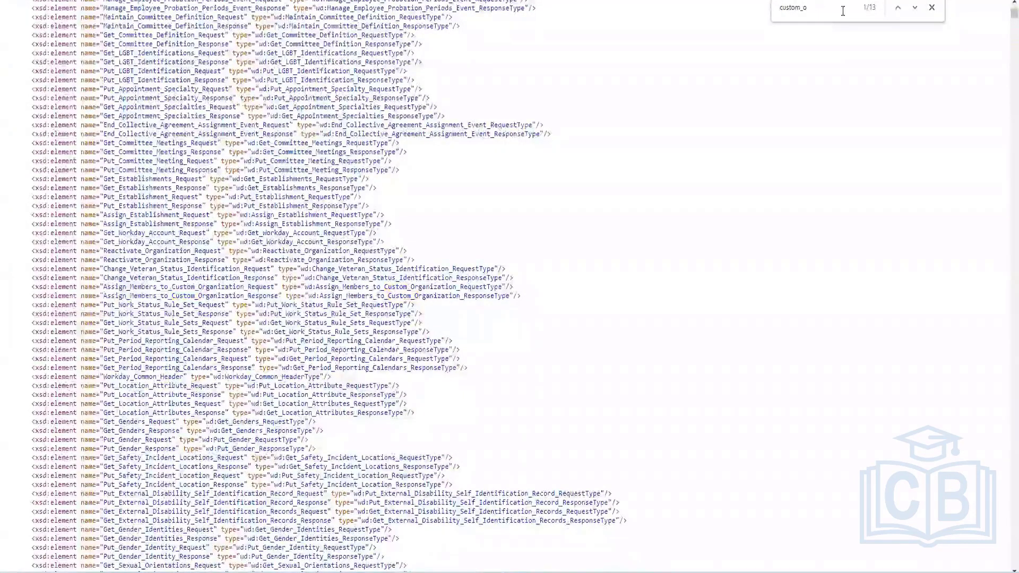
pyautogui.write('bject')
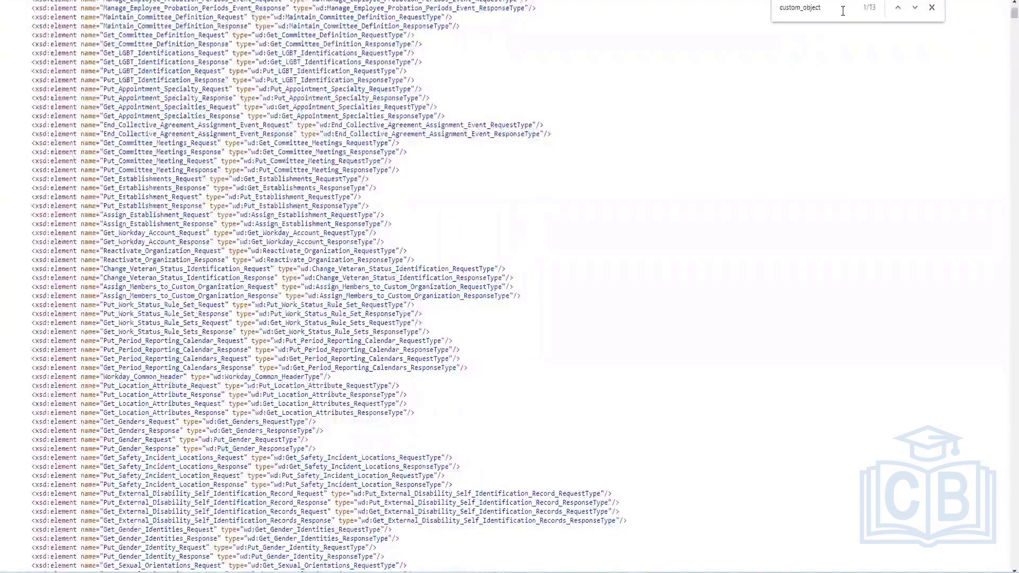
pyautogui.press('BackSpace')
pyautogui.press('BackSpace')
pyautogui.press('BackSpace')
pyautogui.press('BackSpace')
pyautogui.press('BackSpace')
pyautogui.press('BackSpace')
pyautogui.press('BackSpace')
pyautogui.press('BackSpace')
pyautogui.press('BackSpace')
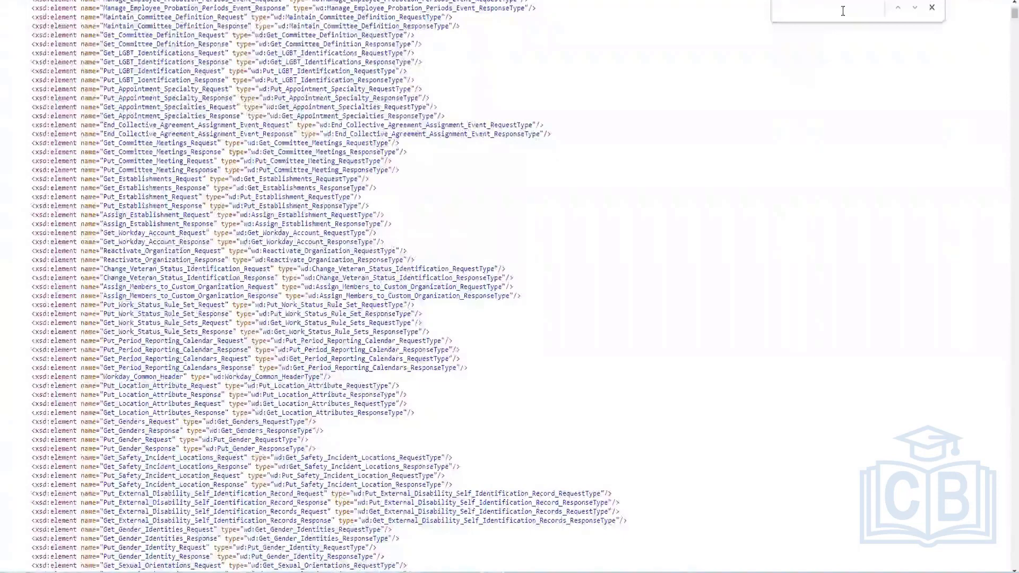
pyautogui.write('Additional')
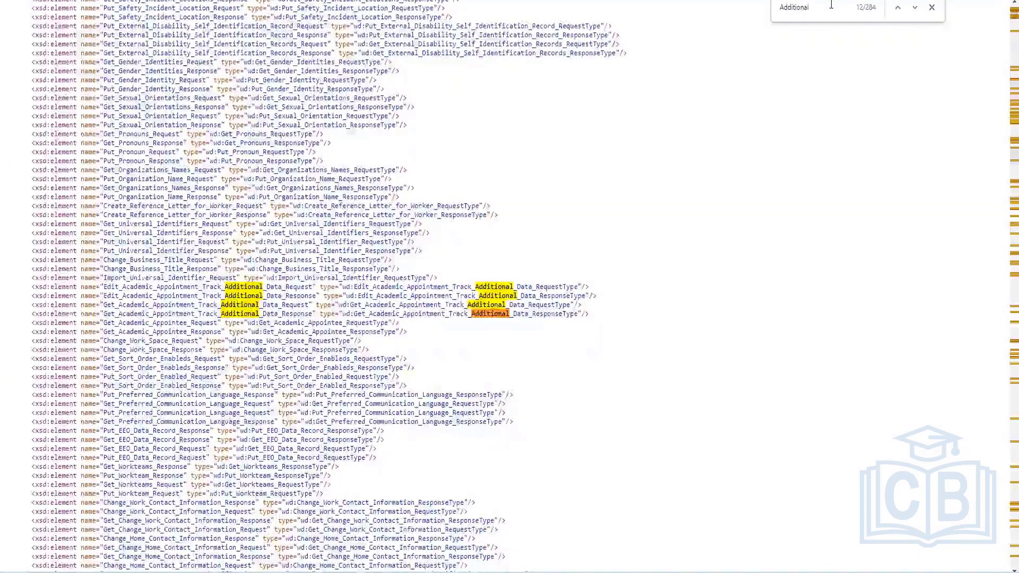
pyautogui.write('_data')
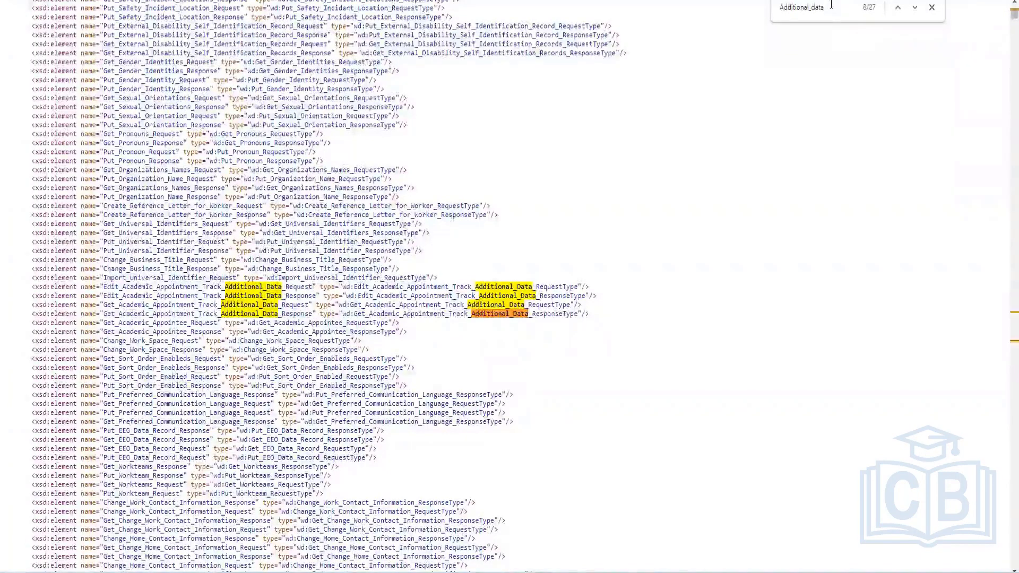
pyautogui.hotkey('ctrl', 'a')
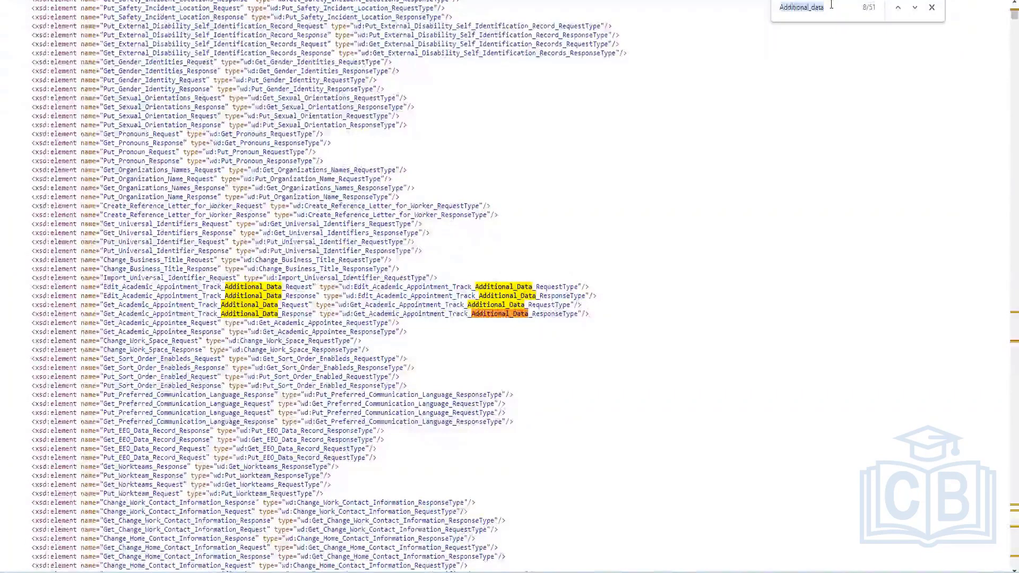
# Search the WSDL for Apparel, copying the section name from the worker profile
pyautogui.write('Appare')
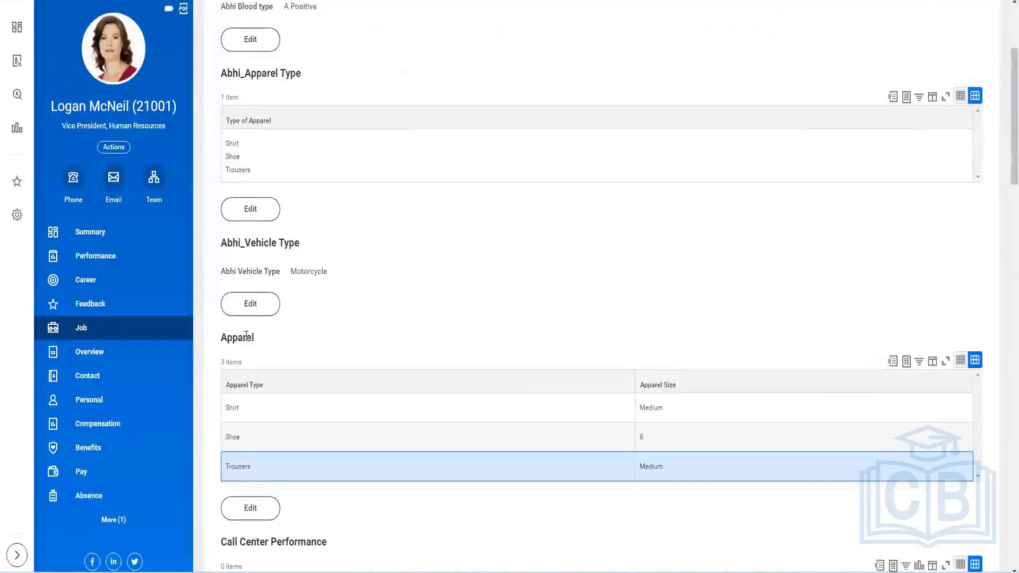
pyautogui.doubleClick(247, 336)
pyautogui.hotkey('ctrl', 'c')
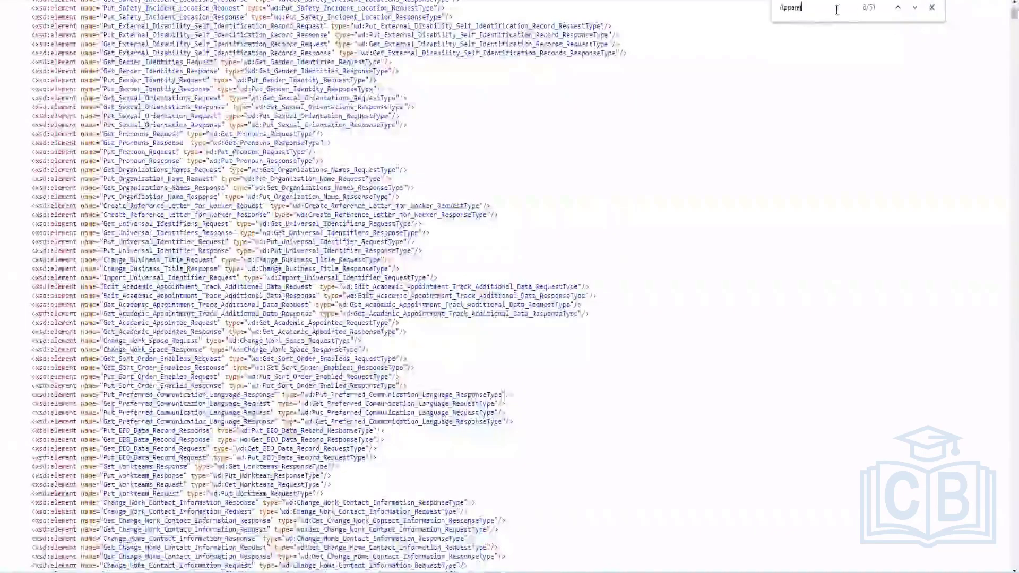
pyautogui.hotkey('ctrl', 'a')
pyautogui.hotkey('ctrl', 'v')
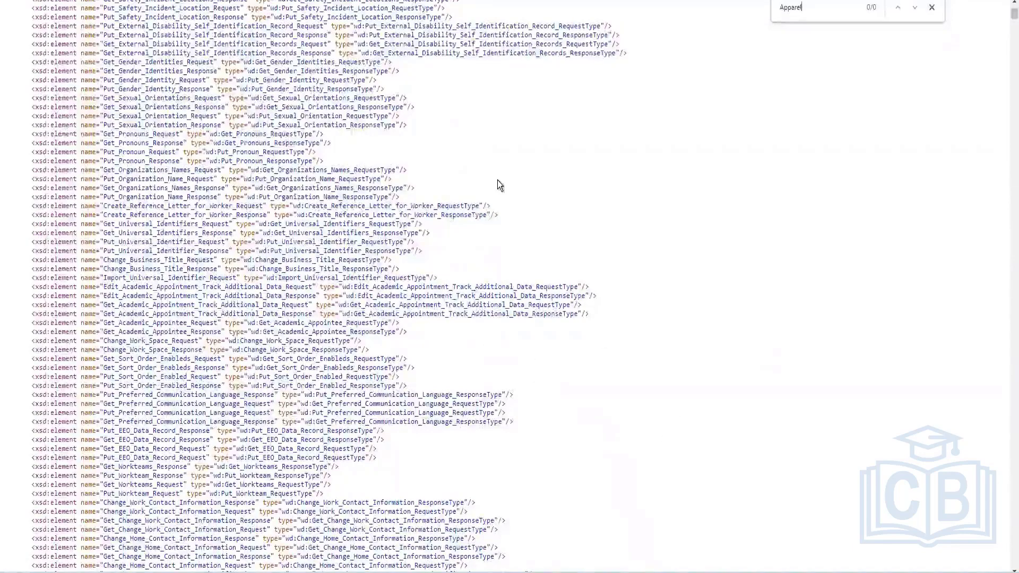
pyautogui.scroll(-5, 497, 183)
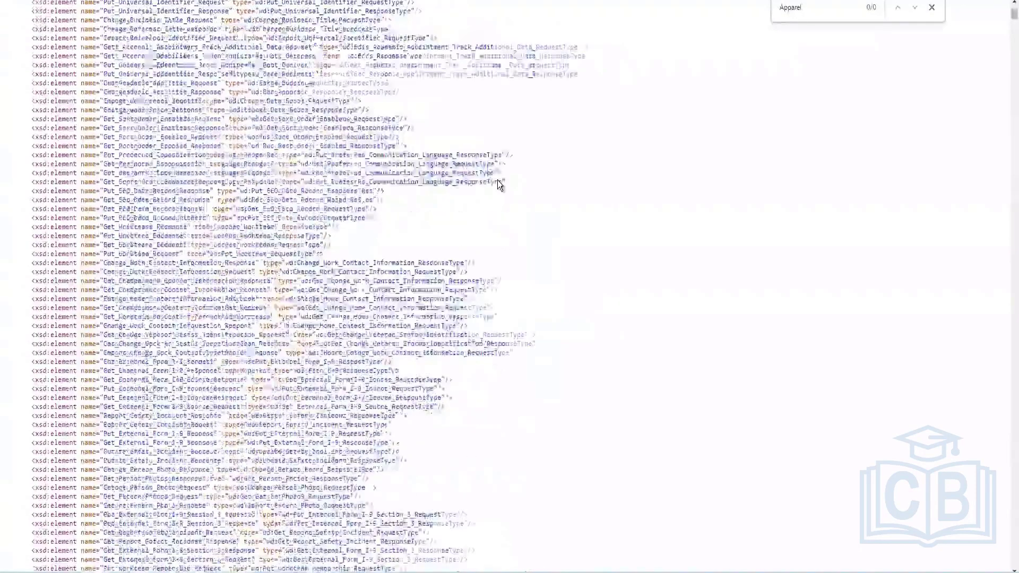
pyautogui.scroll(-5, 498, 183)
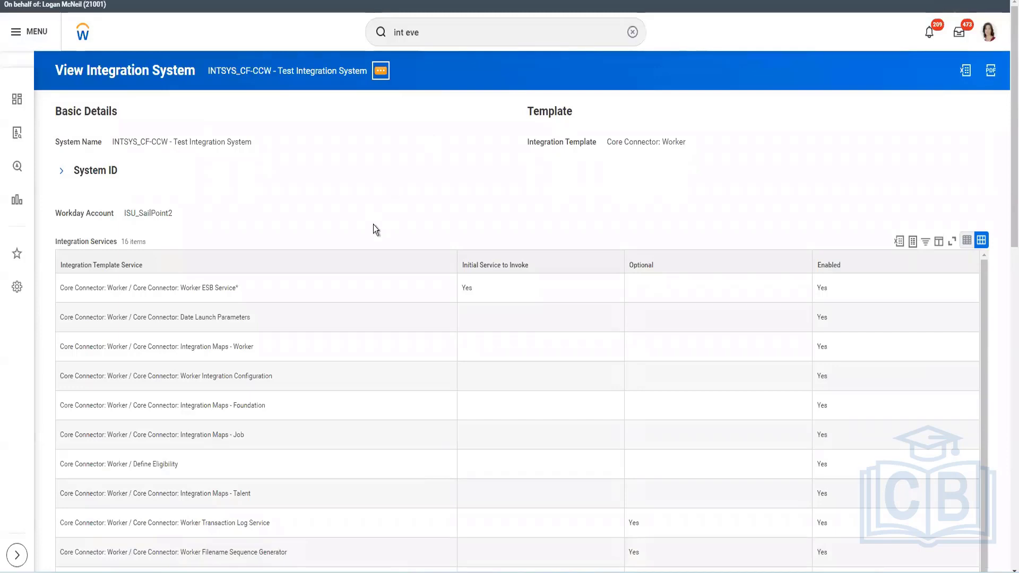
# Open Configure Integration Services for the INTSYS_CF-CCW - Test Integration System
pyautogui.click(380, 71)
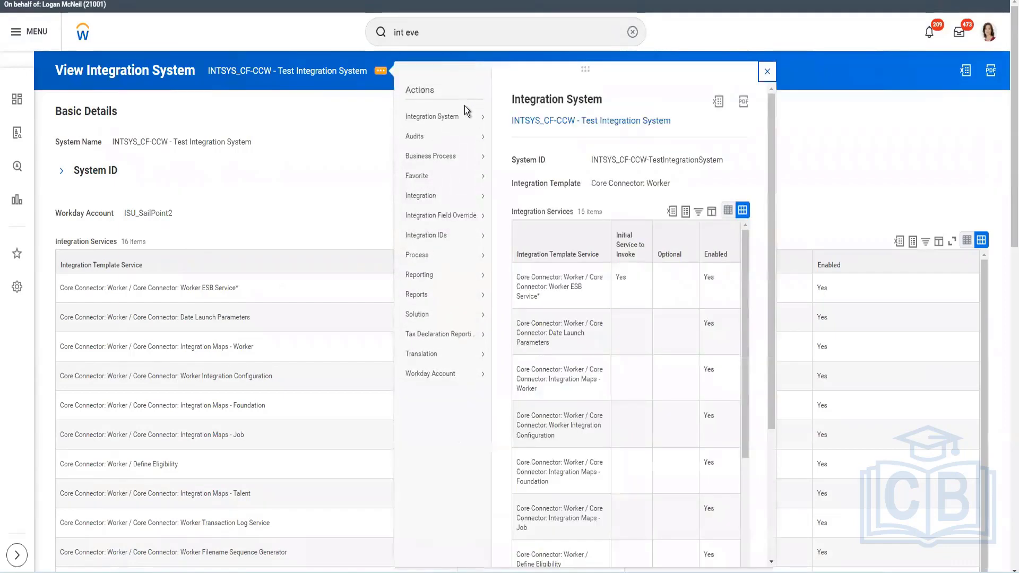
pyautogui.moveTo(456, 116)
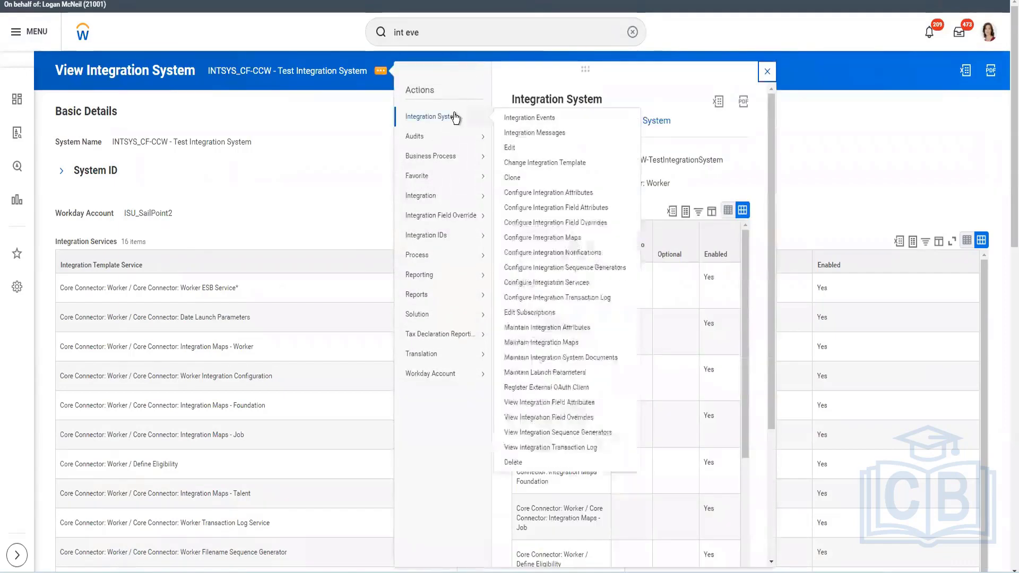
pyautogui.click(579, 285)
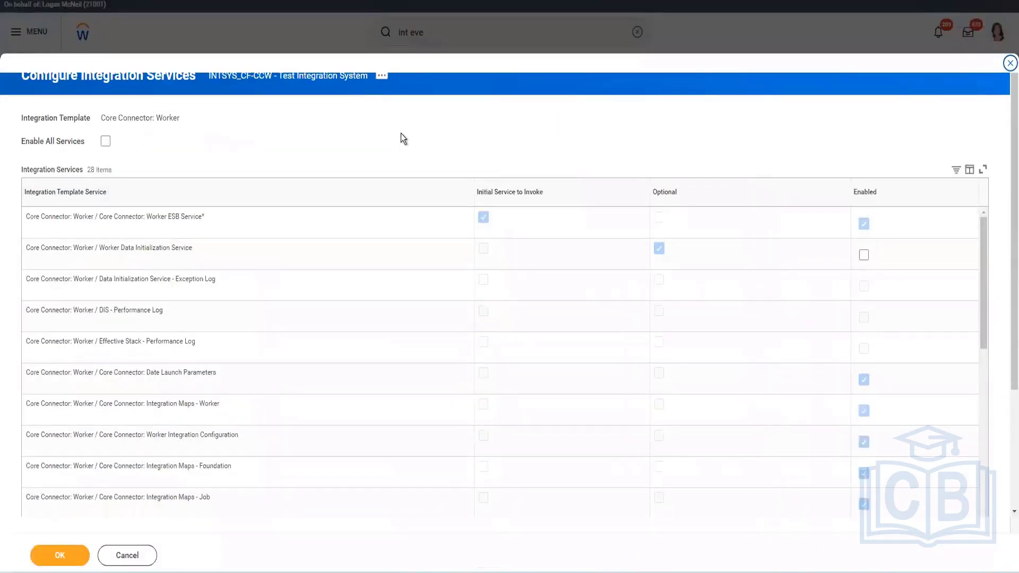
# Filter the integration template services to the two Worker Transaction Log services and highlight their names
pyautogui.scroll(-3, 400, 132)
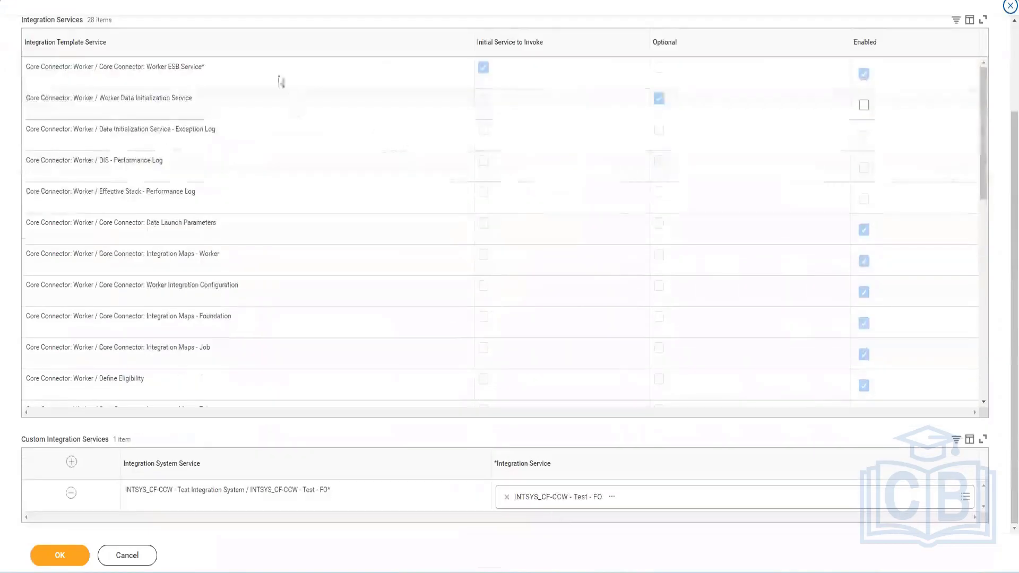
pyautogui.click(245, 49)
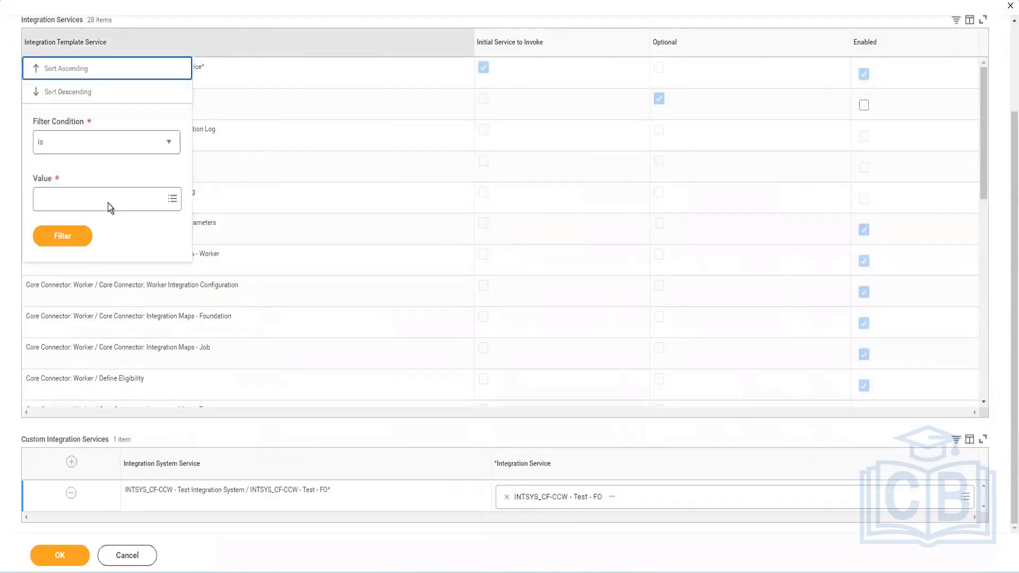
pyautogui.click(109, 205)
pyautogui.write('tran')
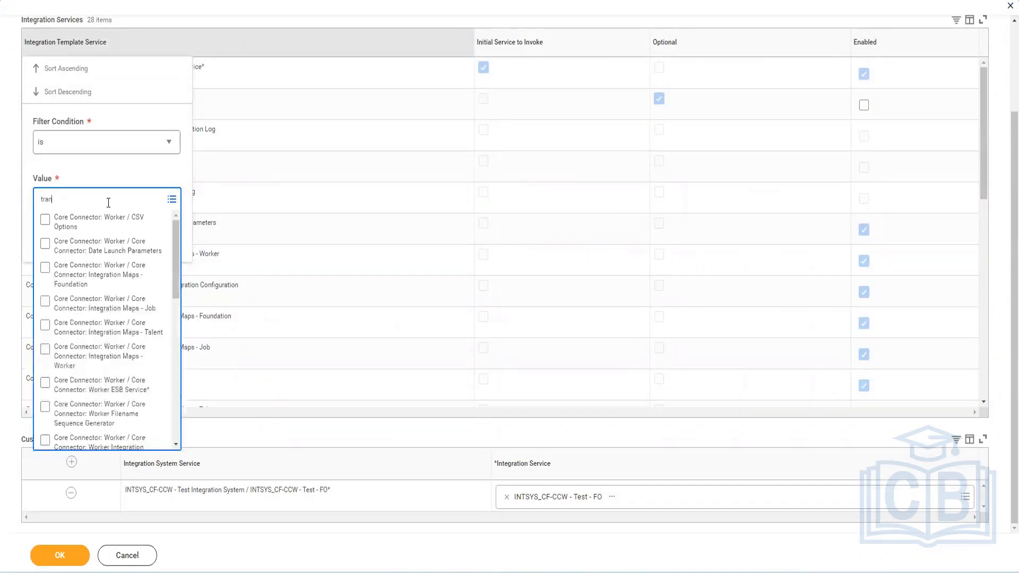
pyautogui.write('saction')
pyautogui.press('Return')
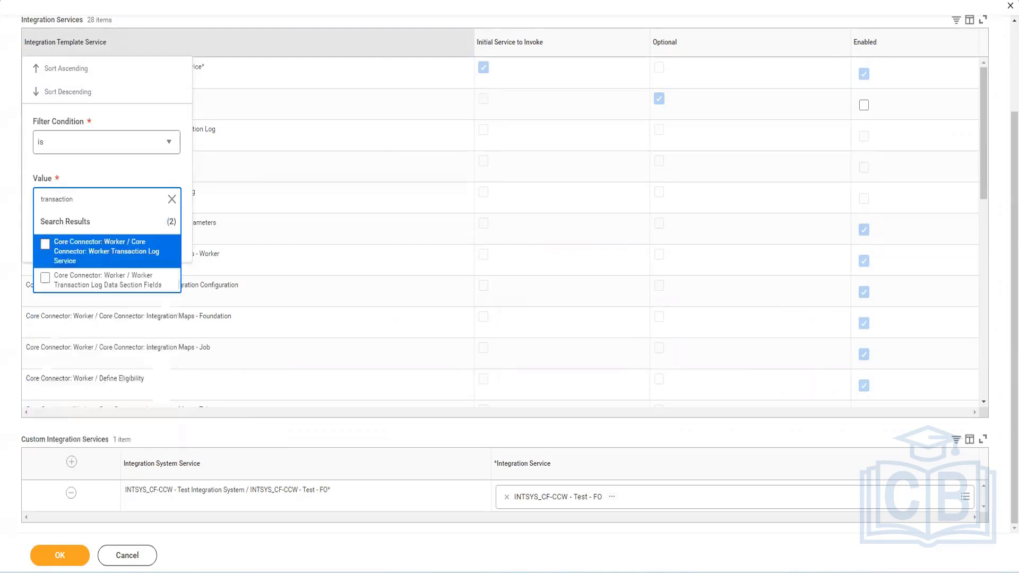
pyautogui.click(45, 248)
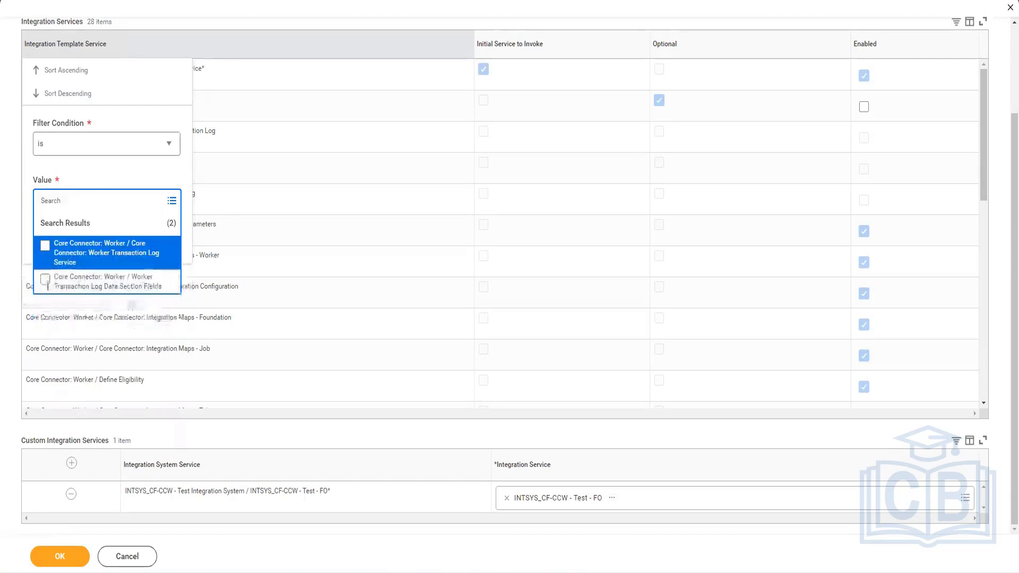
pyautogui.click(45, 280)
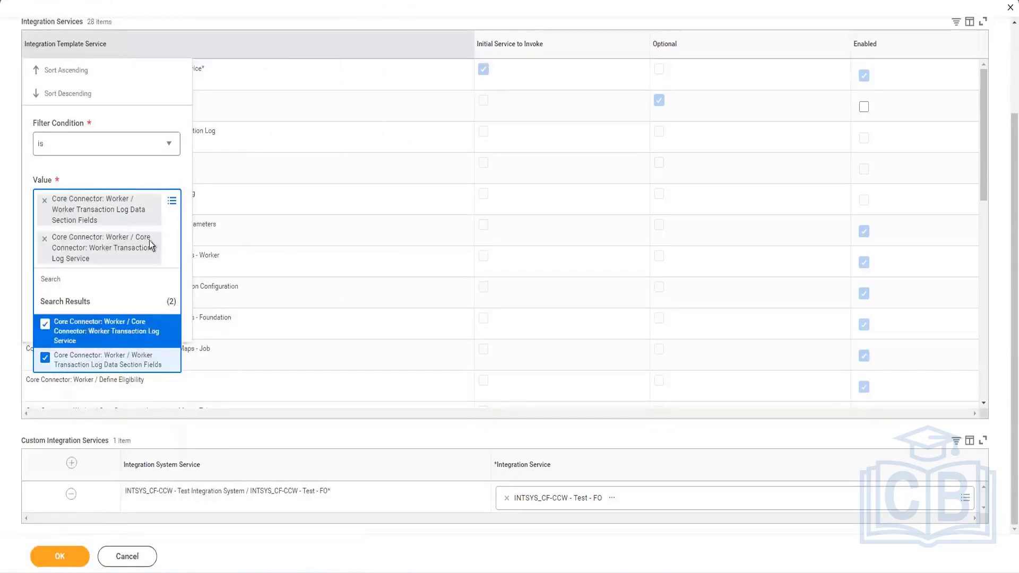
pyautogui.click(85, 381)
pyautogui.click(73, 304)
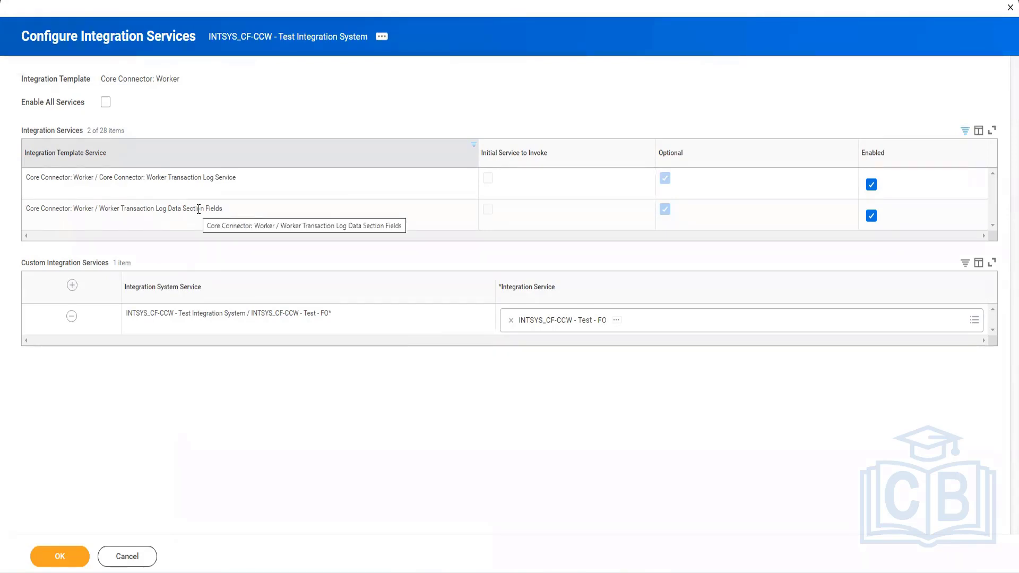
pyautogui.moveTo(247, 208); pyautogui.dragTo(25, 205)
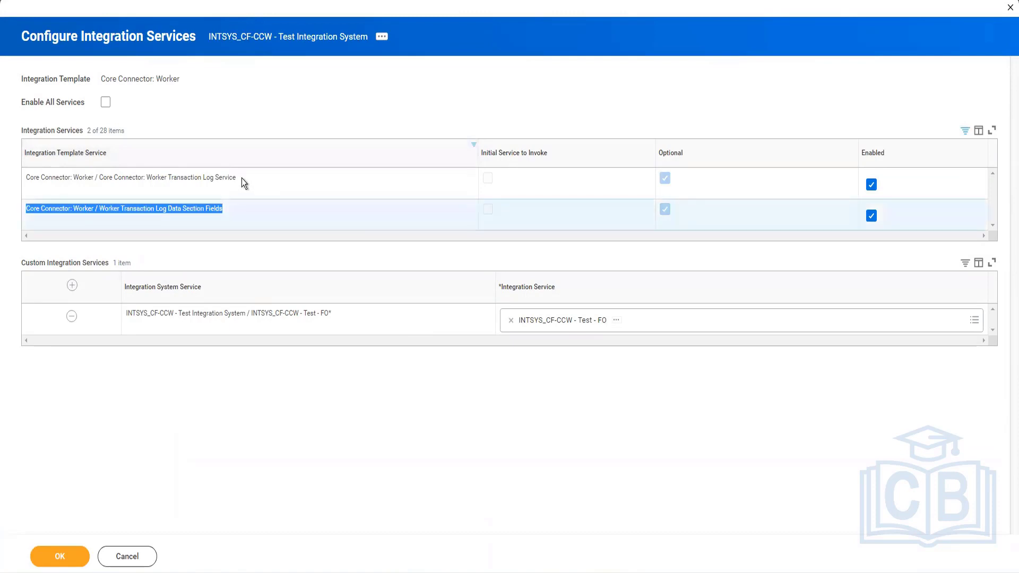
pyautogui.moveTo(173, 177); pyautogui.dragTo(34, 176)
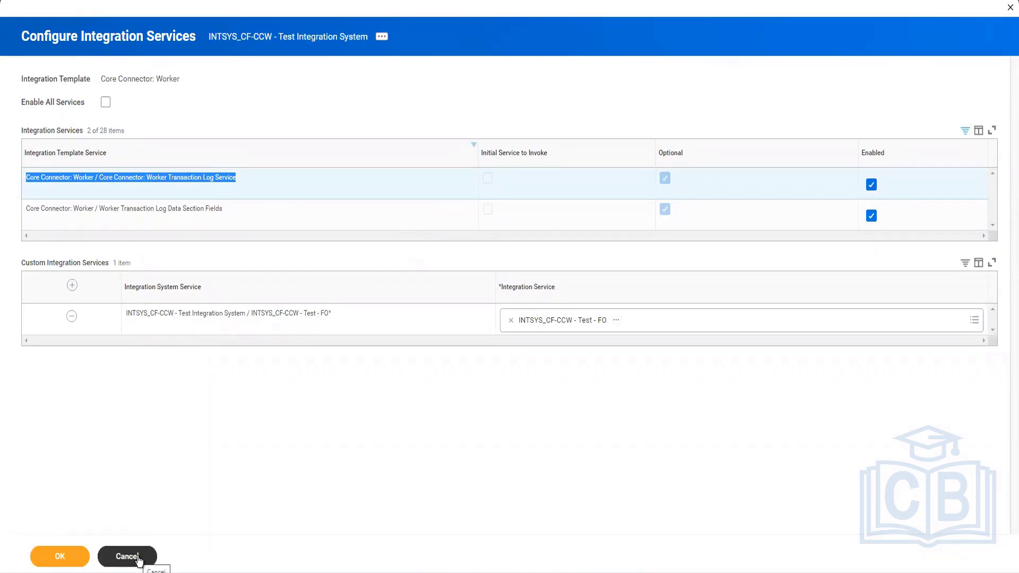
# Return to the test integration system and open Configure Integration Transaction Log from its actions
pyautogui.click(381, 37)
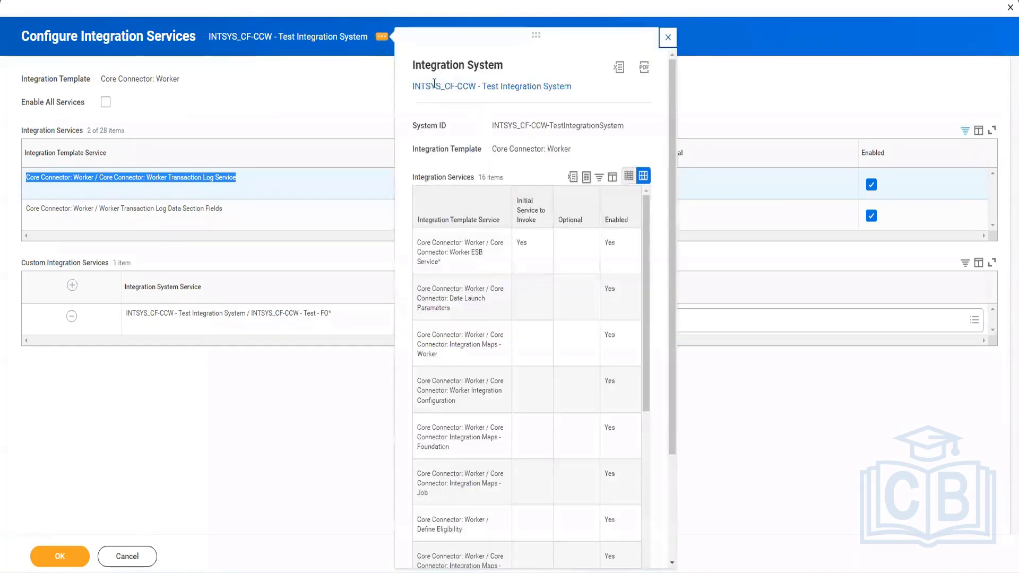
pyautogui.click(434, 87)
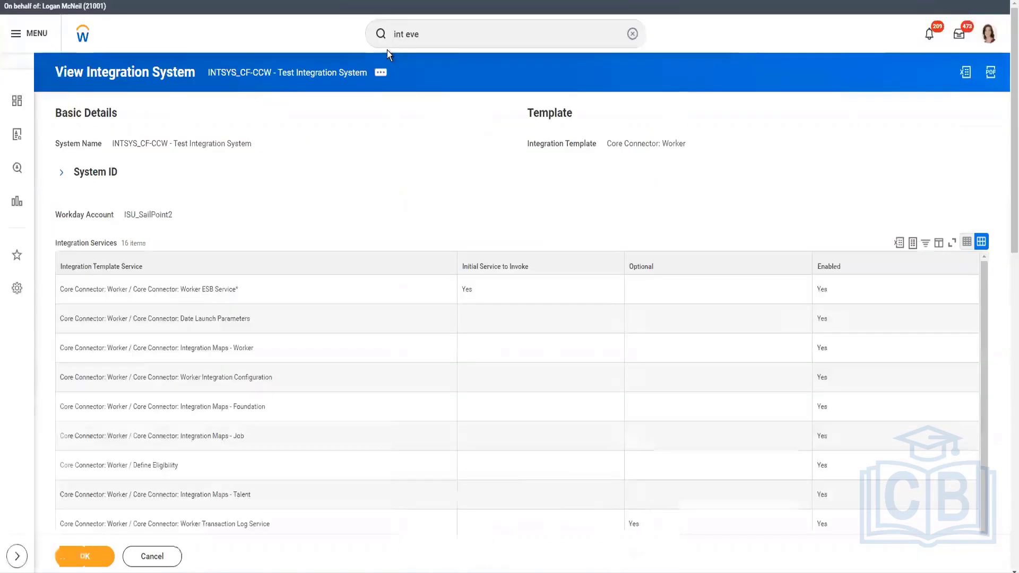
pyautogui.click(380, 72)
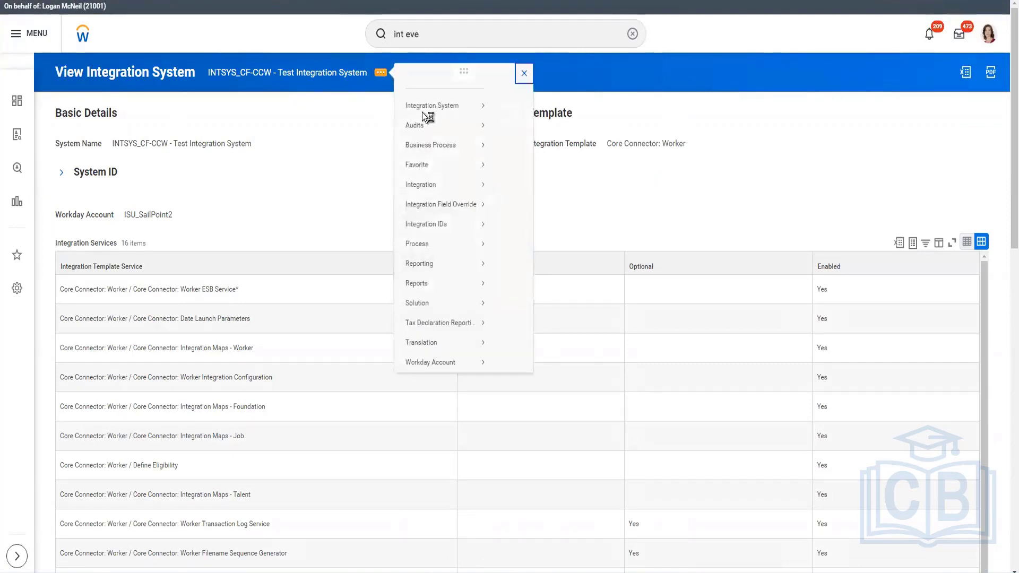
pyautogui.moveTo(425, 114)
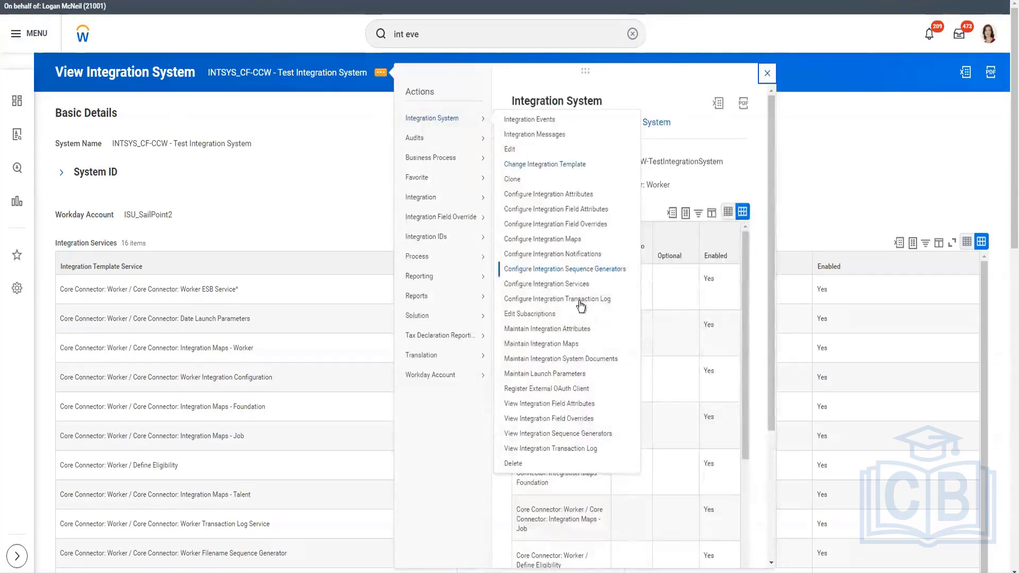
pyautogui.moveTo(468, 138)
pyautogui.click(576, 301)
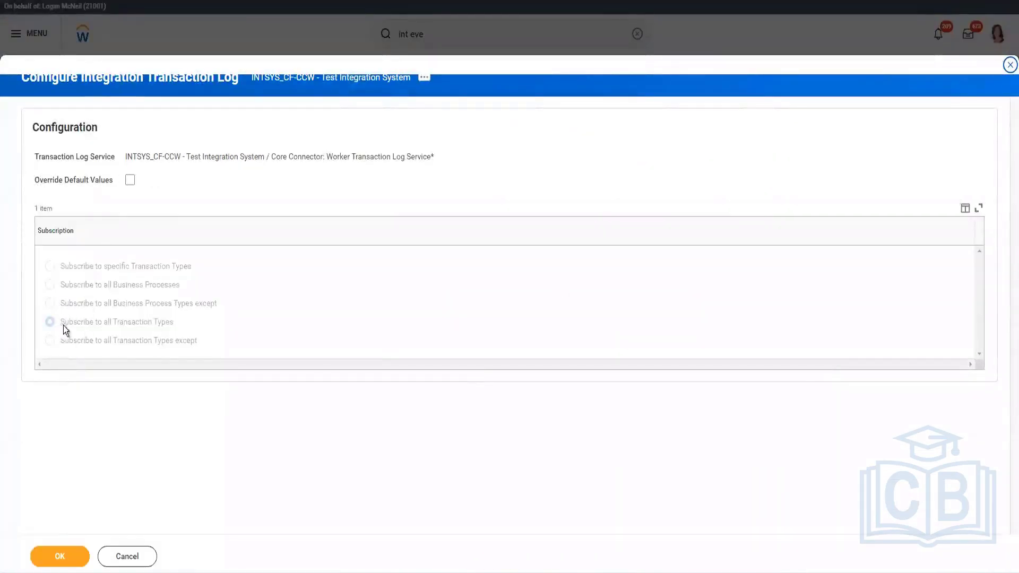
# Highlight the Subscribe to all Transaction Types option, then cancel the transaction log configuration
pyautogui.moveTo(174, 322); pyautogui.dragTo(65, 324)
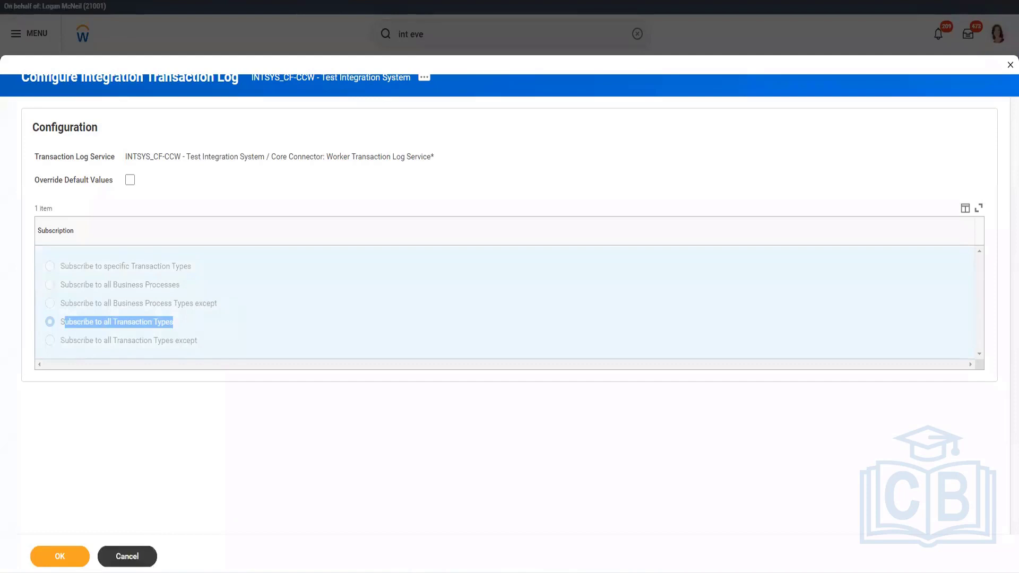
pyautogui.click(136, 555)
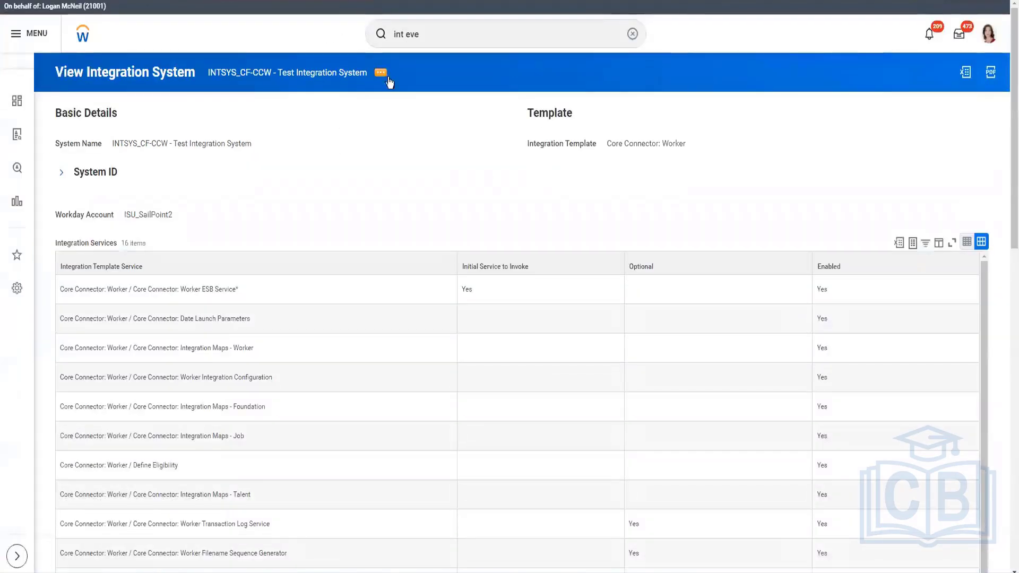
# Open the Integration Events list for the test integration system from its related actions
pyautogui.click(387, 78)
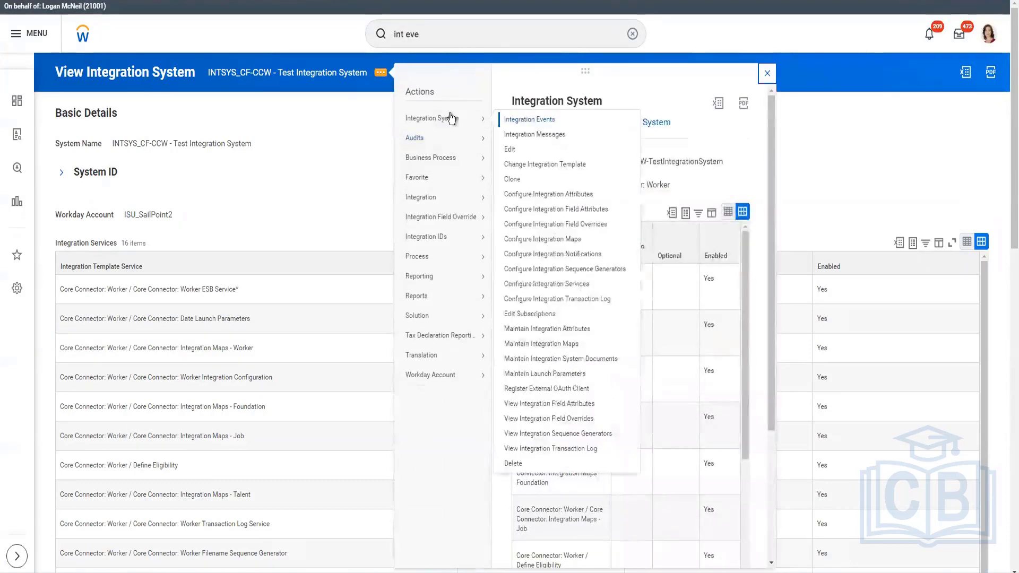
pyautogui.rightClick(565, 133)
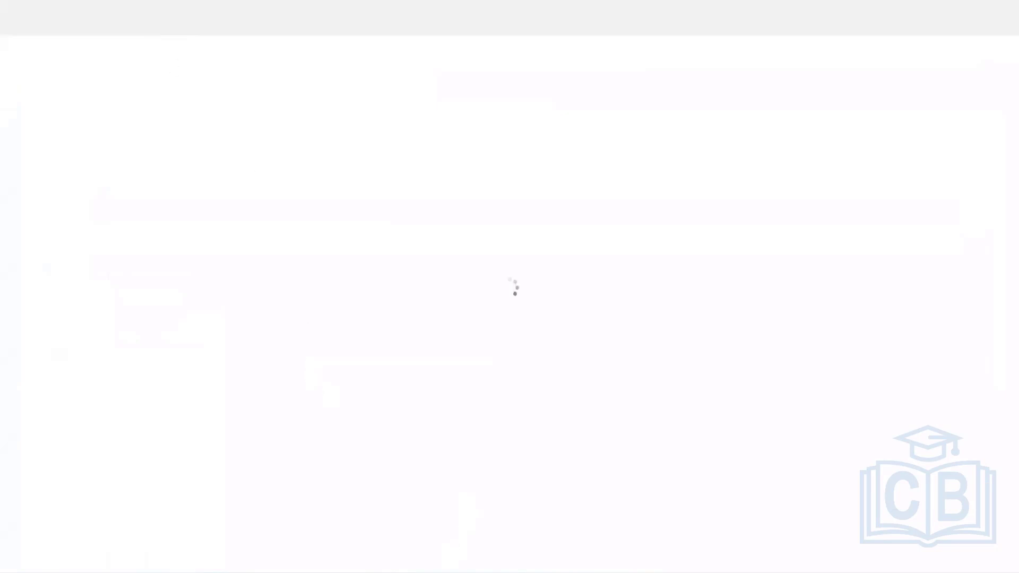
pyautogui.moveTo(451, 571)
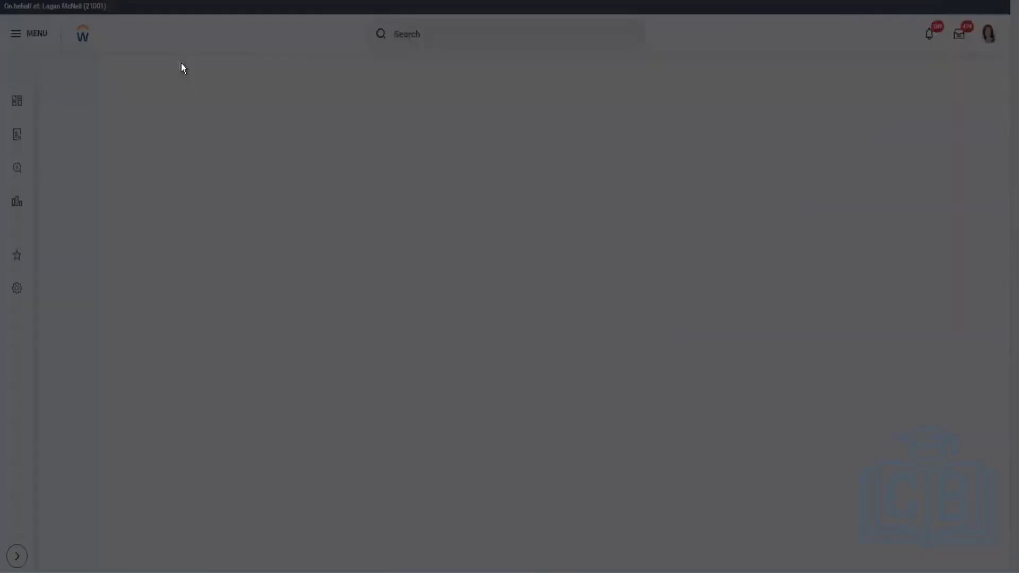
pyautogui.click(389, 326)
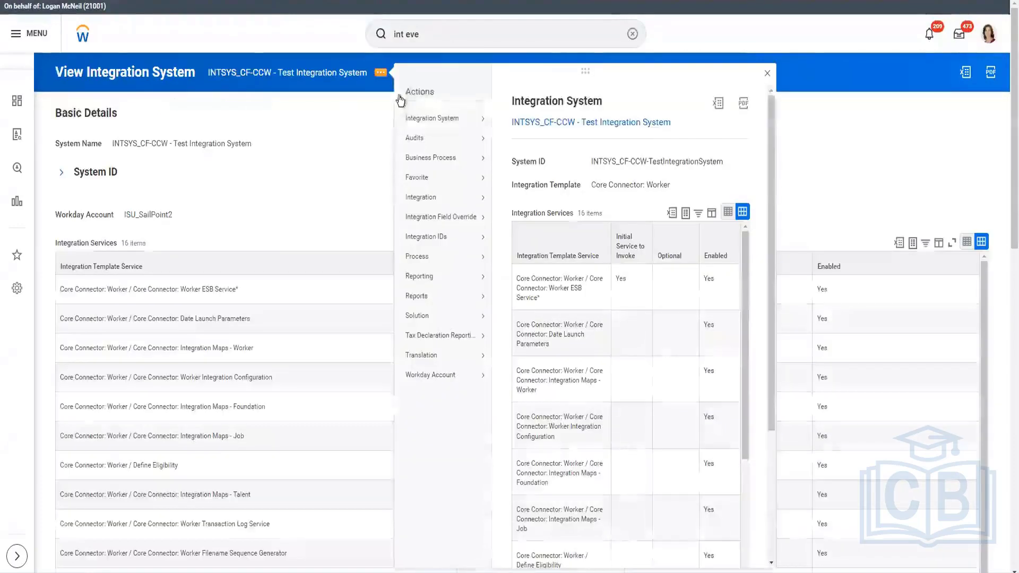
pyautogui.moveTo(450, 120)
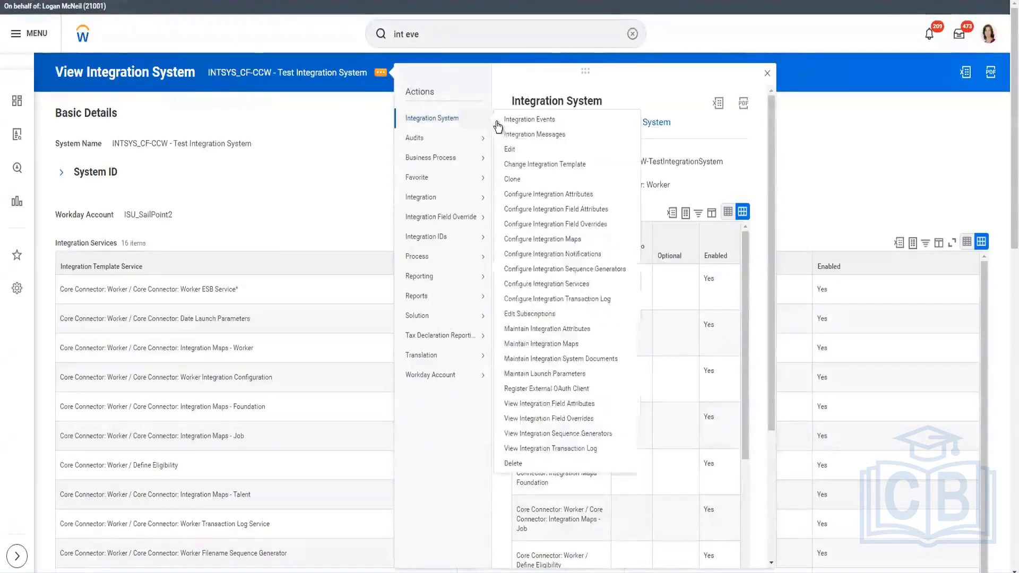
pyautogui.rightClick(531, 126)
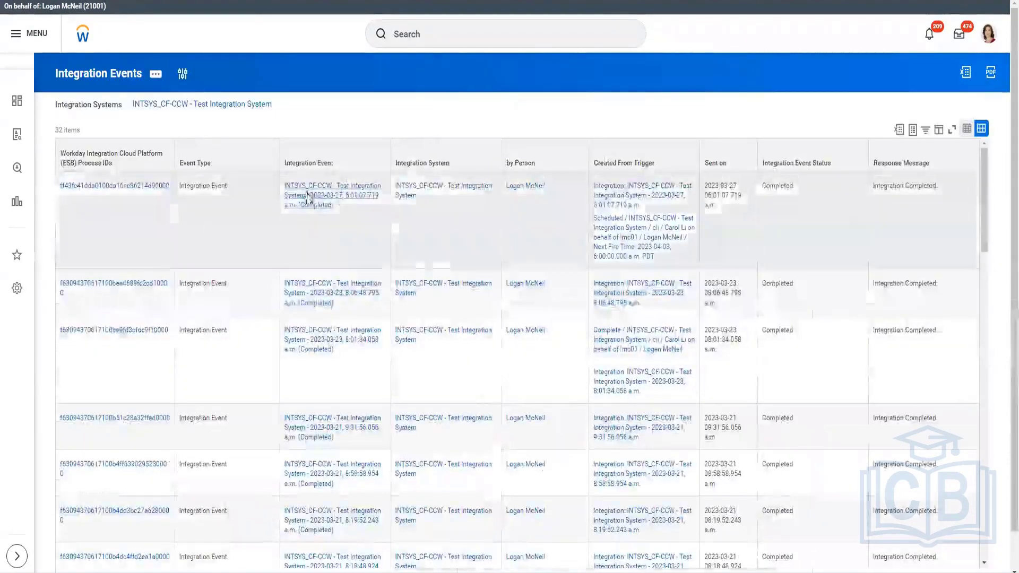
# Open the 2023-03-27 integration event's output files and view the downloaded CF_CCW-2023-03-27 XML file
pyautogui.click(307, 197)
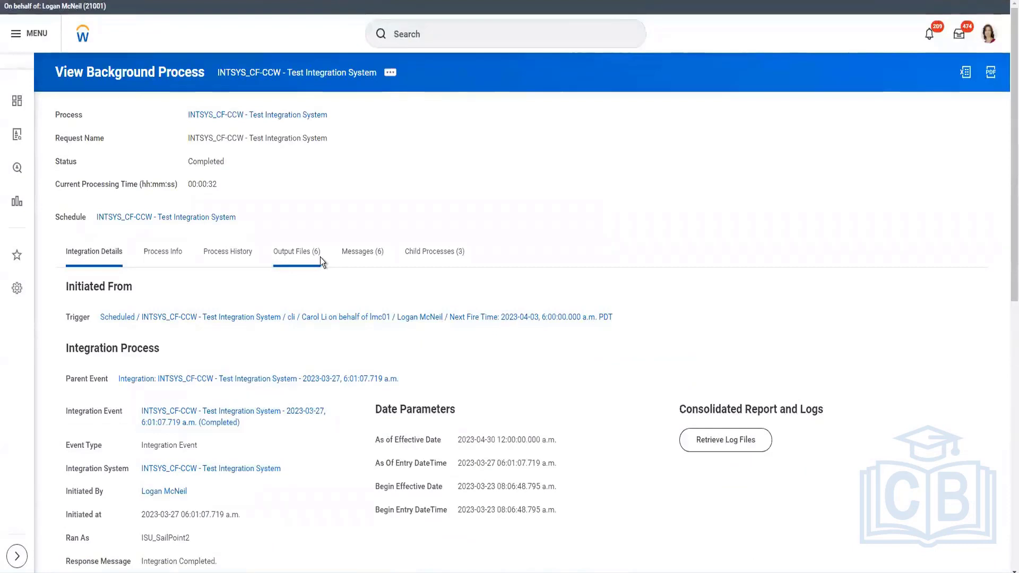
pyautogui.click(320, 257)
pyautogui.click(249, 527)
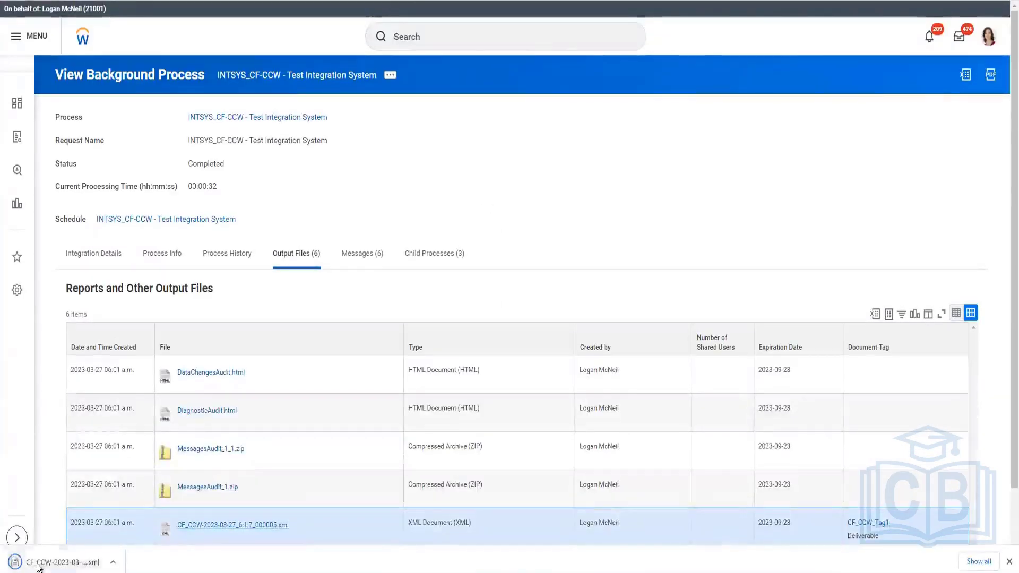
pyautogui.click(55, 561)
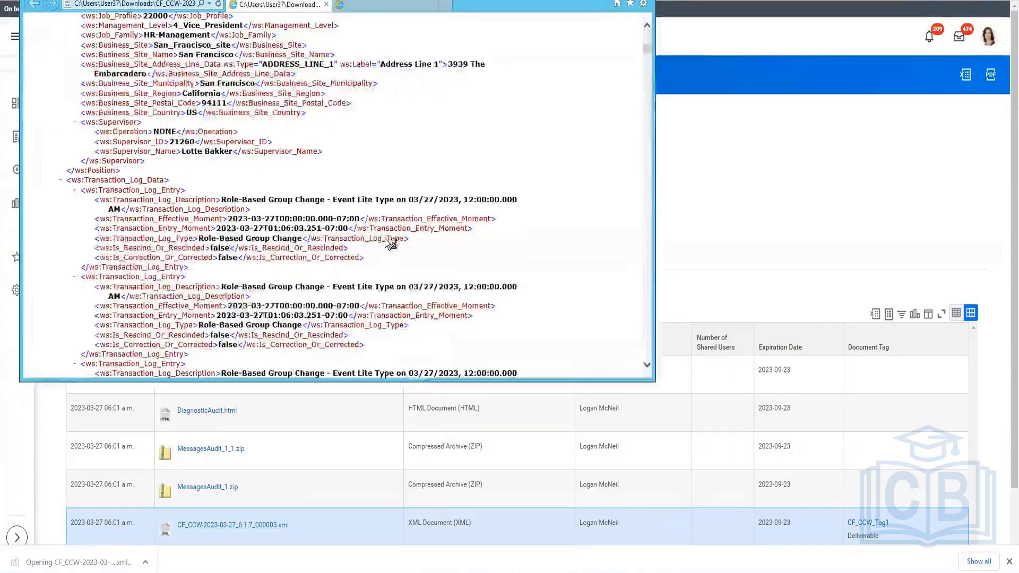
pyautogui.click(326, 5)
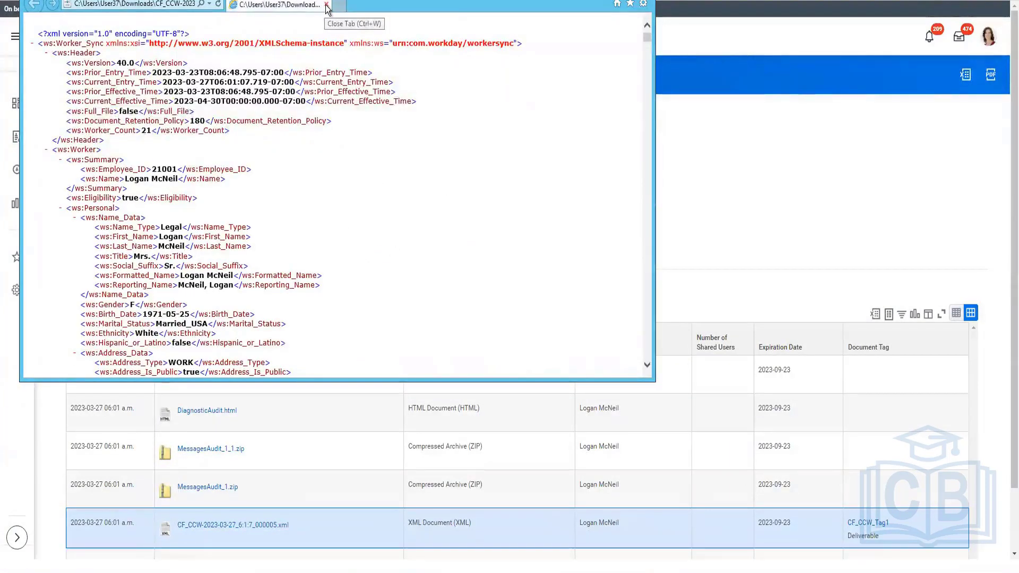
# Scroll through the worker XML output in full screen and highlight a Hire entry's rescind and correction flags
pyautogui.scroll(-5, 349, 229)
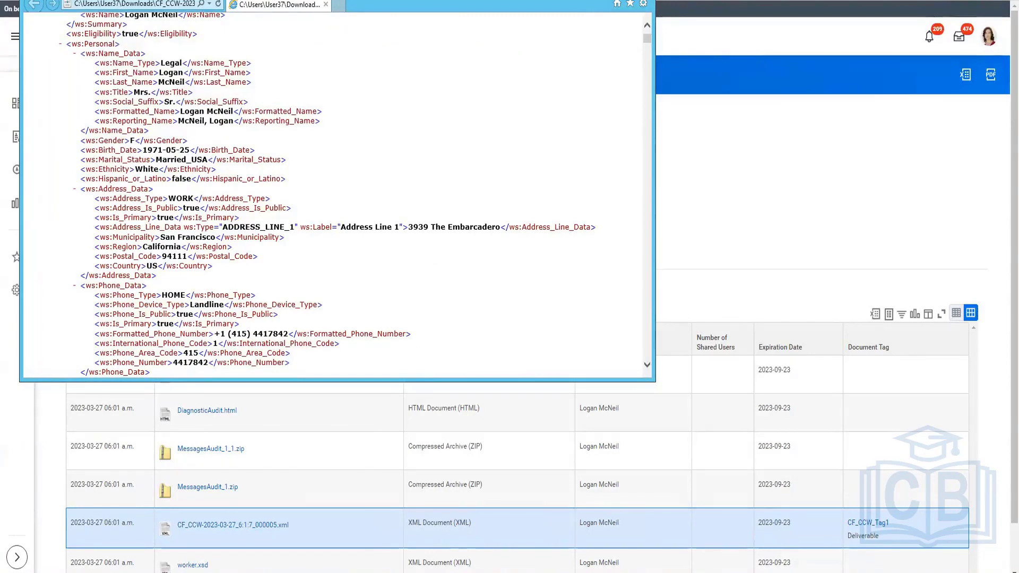
pyautogui.press('F11')
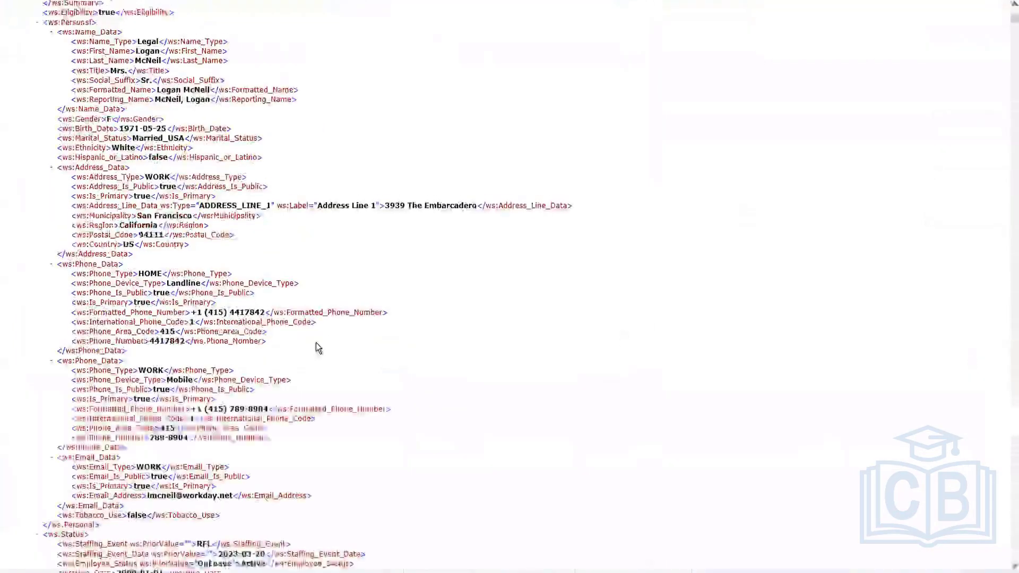
pyautogui.scroll(-15, 317, 347)
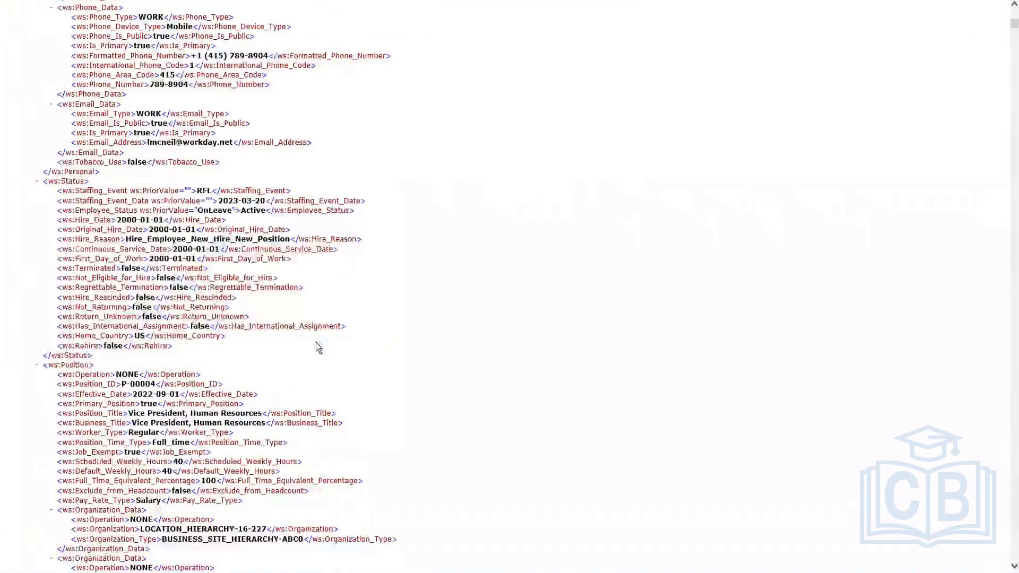
pyautogui.scroll(-9, 316, 343)
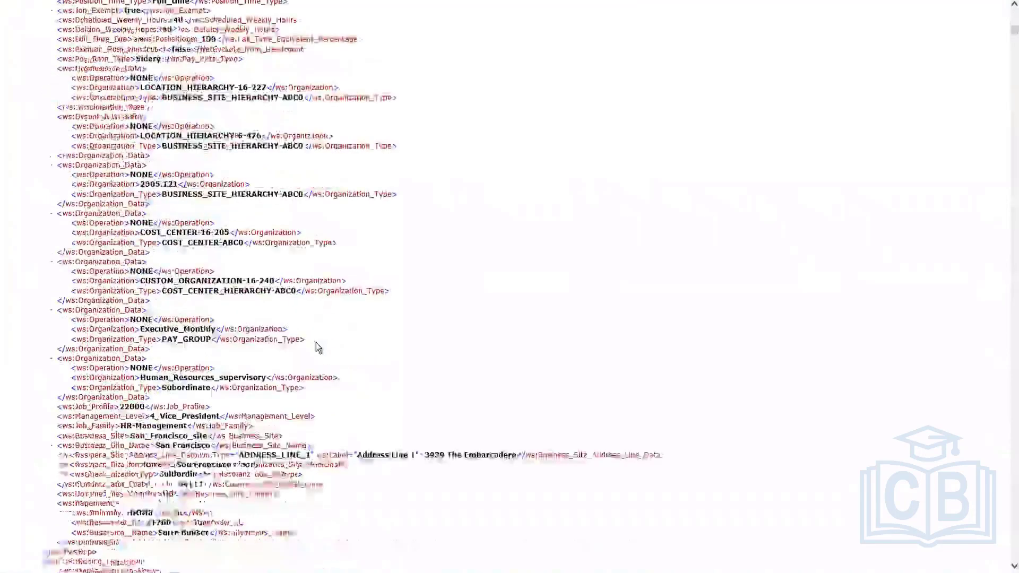
pyautogui.scroll(-12, 317, 348)
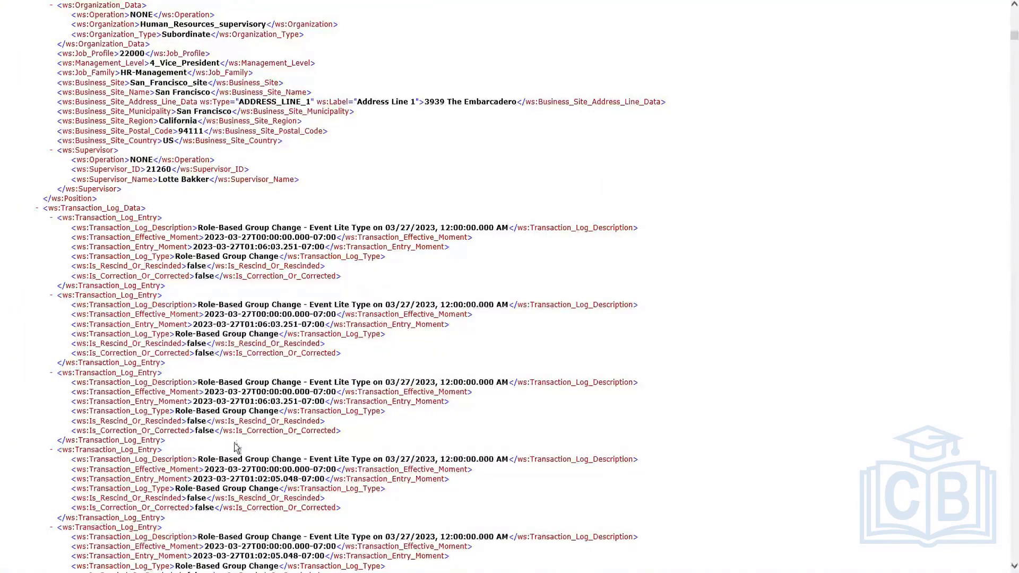
pyautogui.scroll(-3, 276, 384)
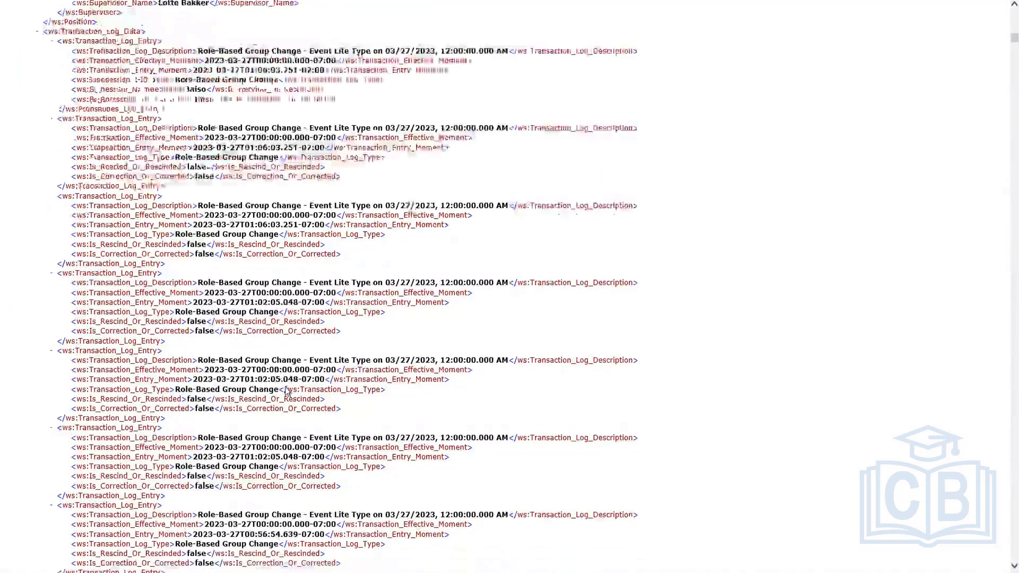
pyautogui.scroll(-3, 285, 389)
pyautogui.scroll(-3, 285, 387)
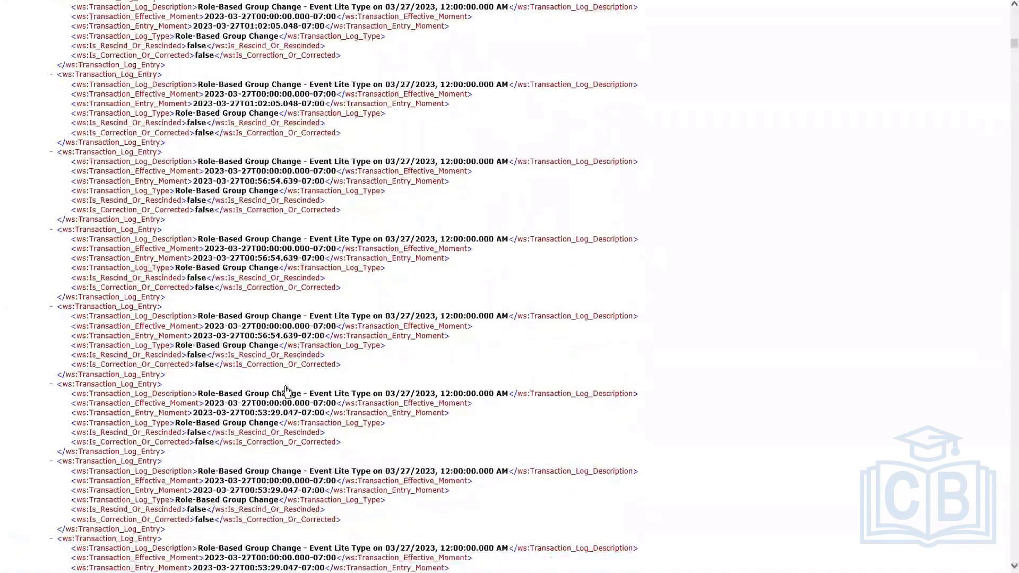
pyautogui.scroll(-3, 286, 392)
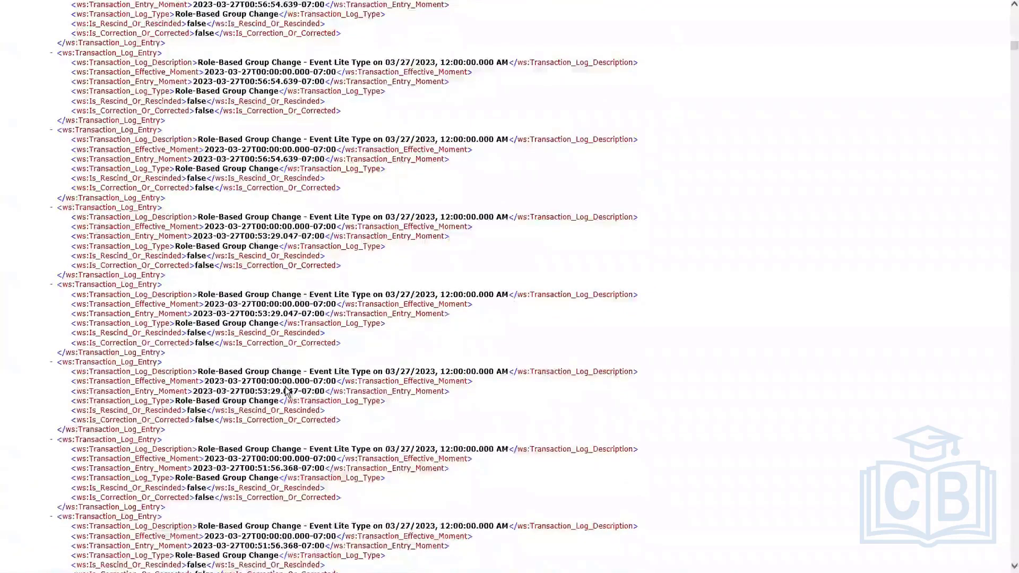
pyautogui.scroll(-15, 285, 392)
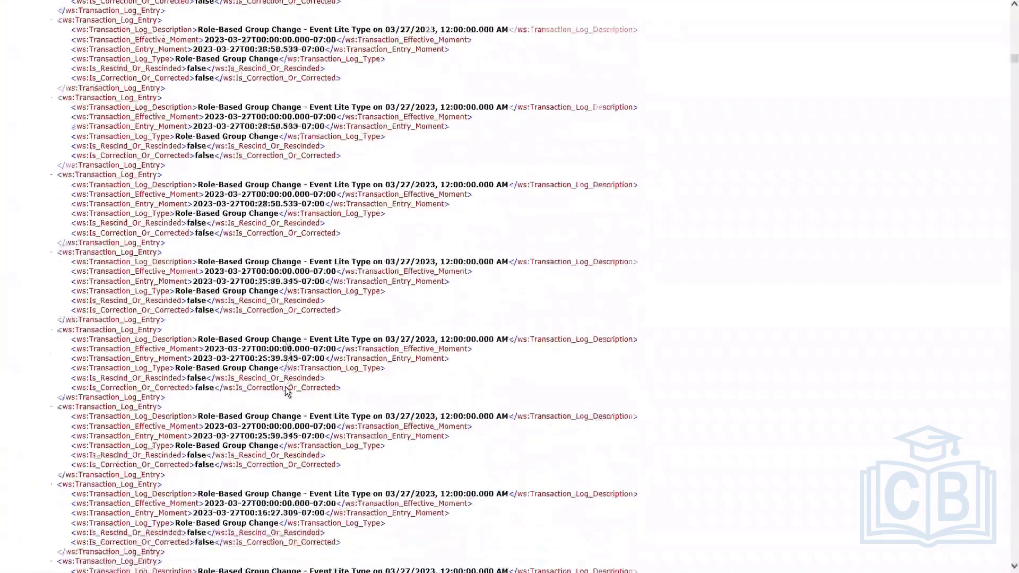
pyautogui.scroll(-20, 286, 392)
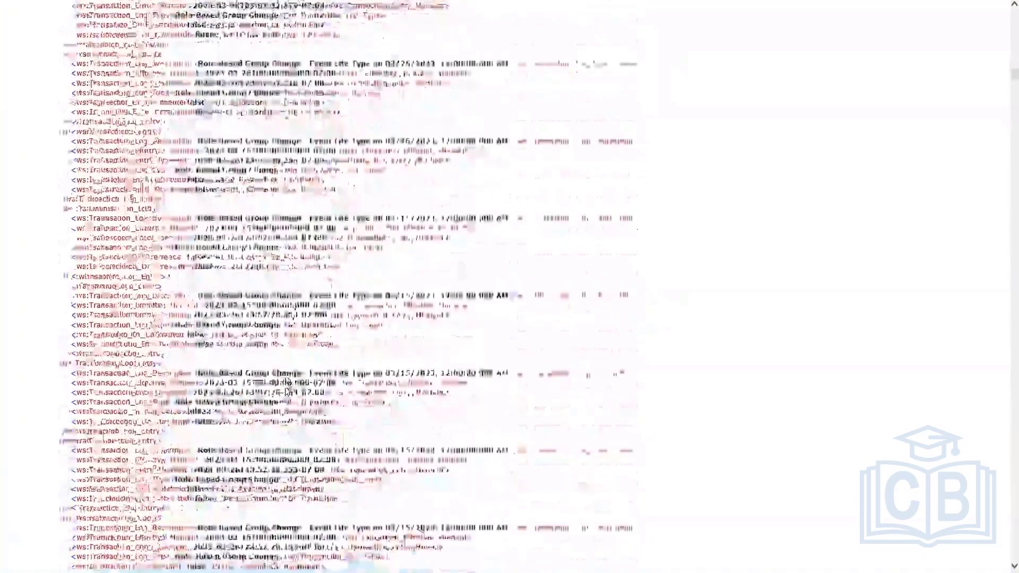
pyautogui.scroll(-20, 285, 392)
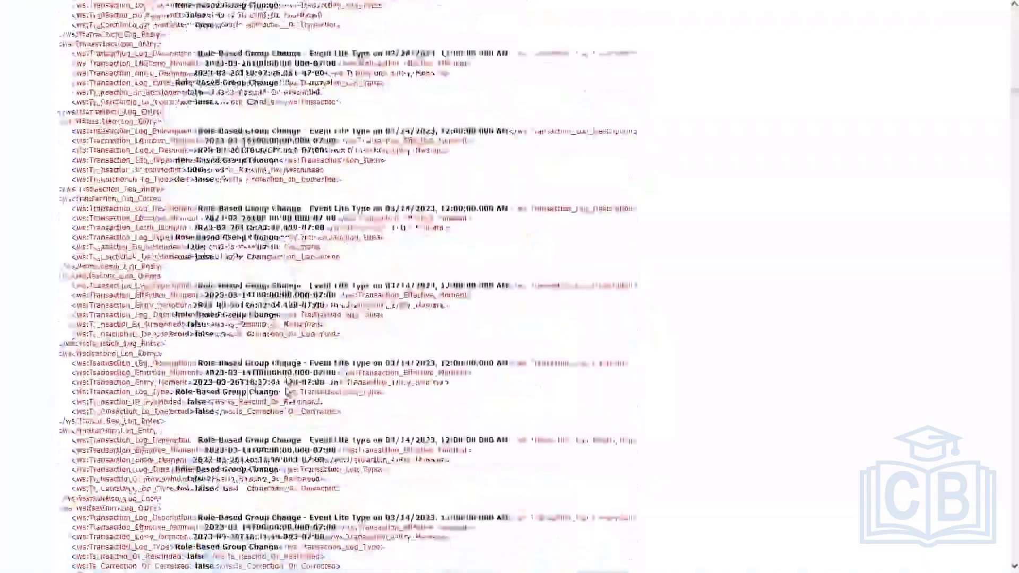
pyautogui.scroll(-20, 286, 392)
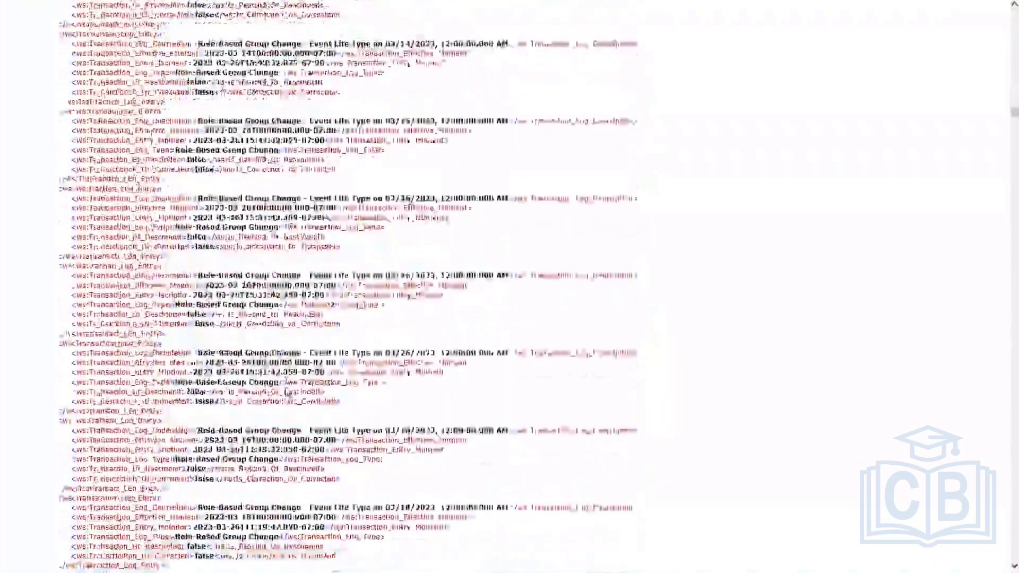
pyautogui.scroll(-15, 285, 391)
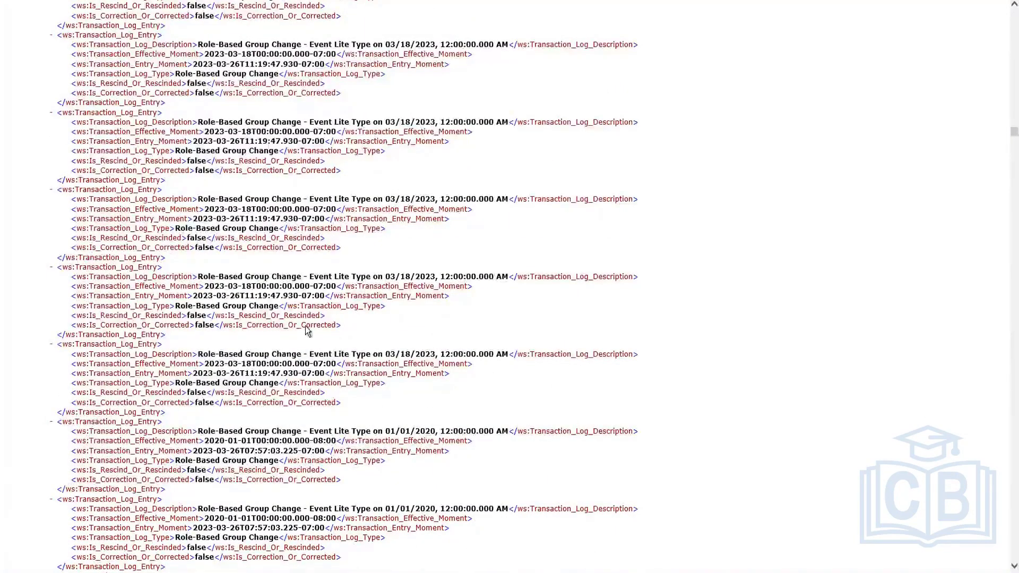
pyautogui.scroll(-10, 308, 330)
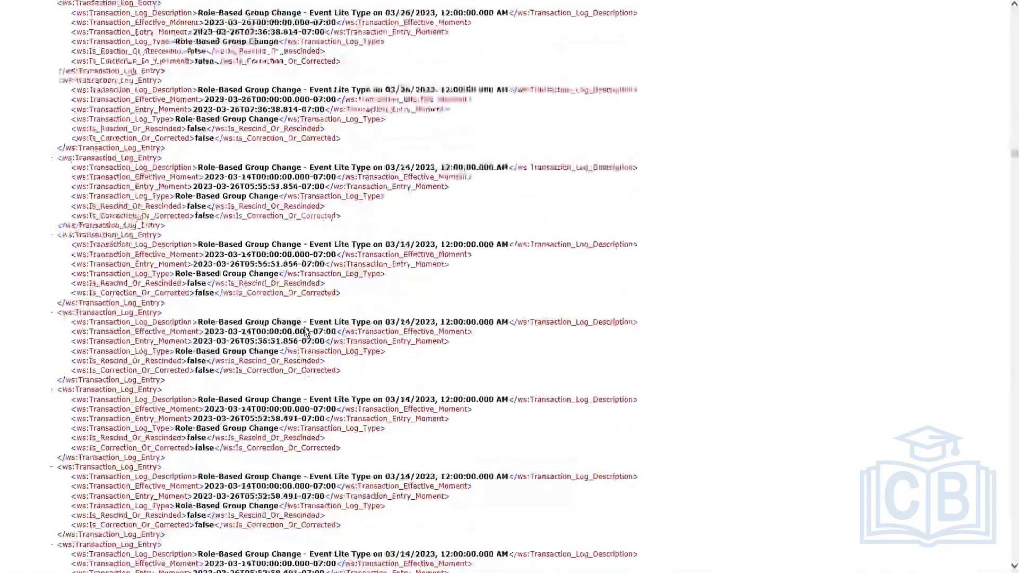
pyautogui.scroll(-10, 305, 330)
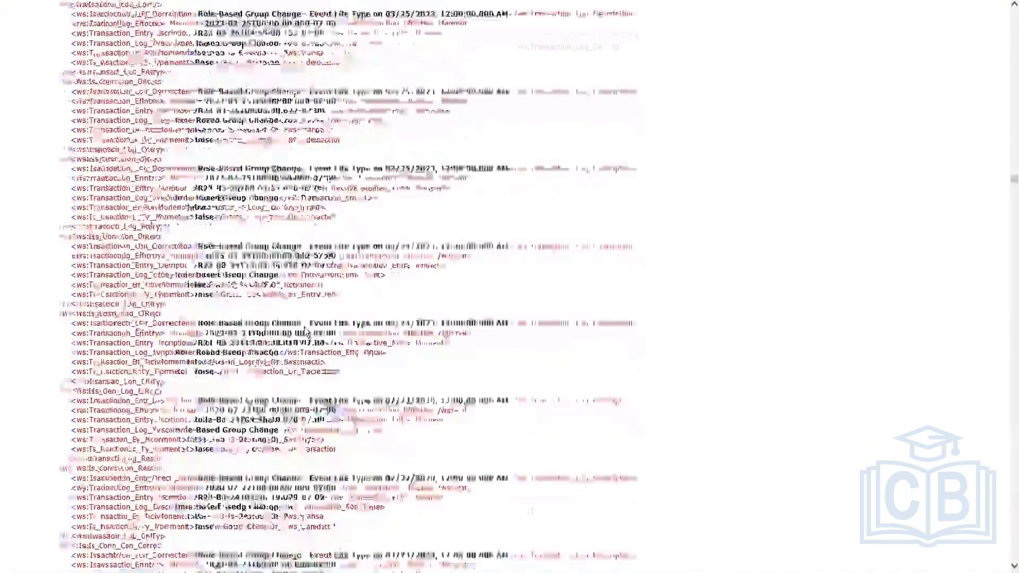
pyautogui.scroll(-10, 304, 327)
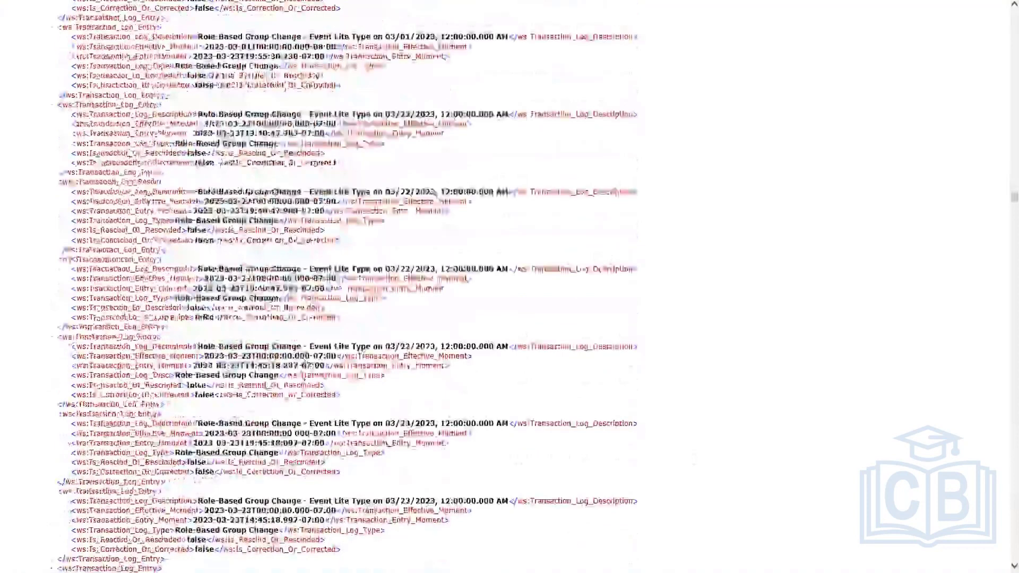
pyautogui.scroll(-2, 273, 371)
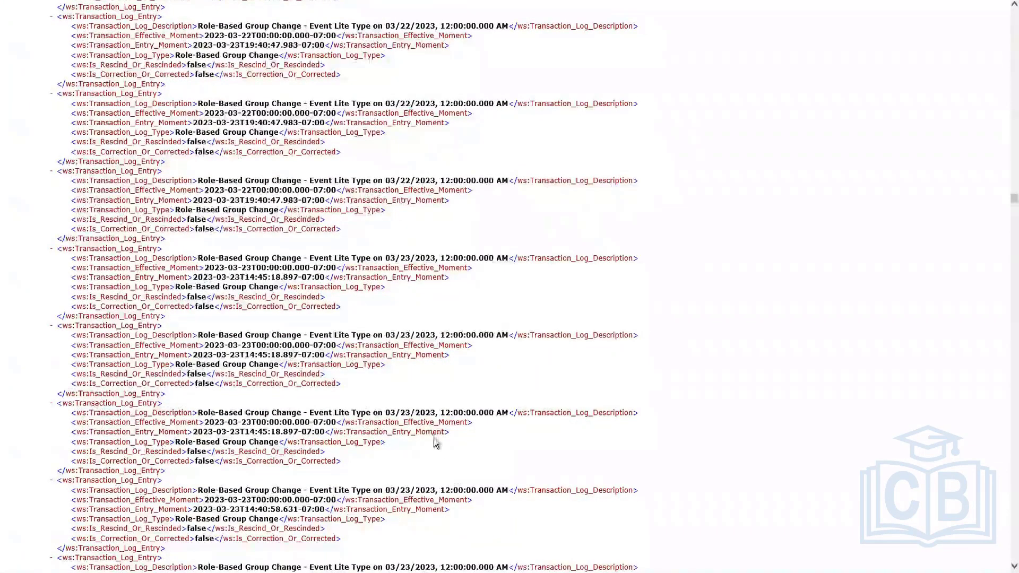
pyautogui.scroll(-20, 385, 385)
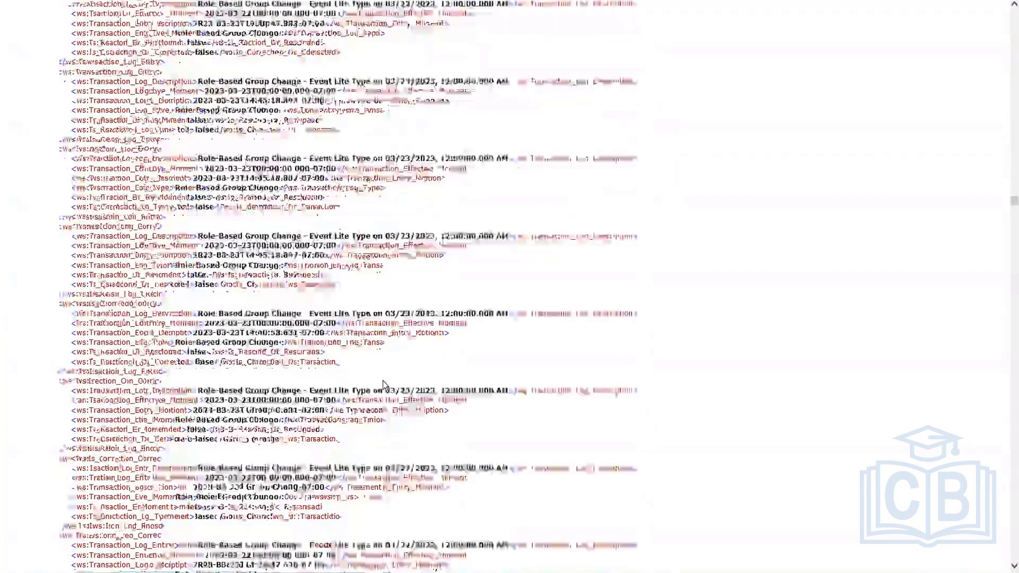
pyautogui.scroll(-20, 386, 385)
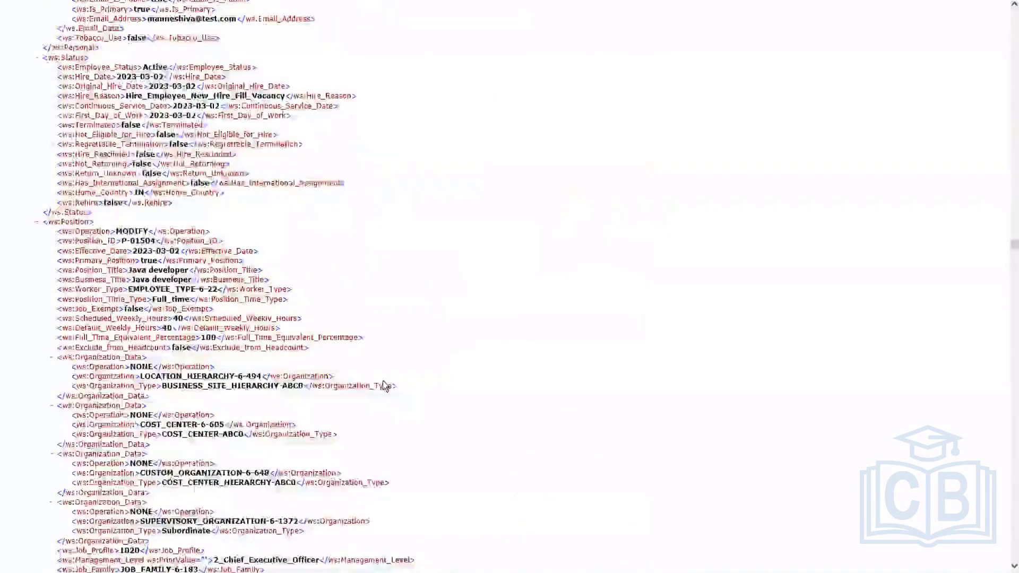
pyautogui.scroll(-20, 385, 385)
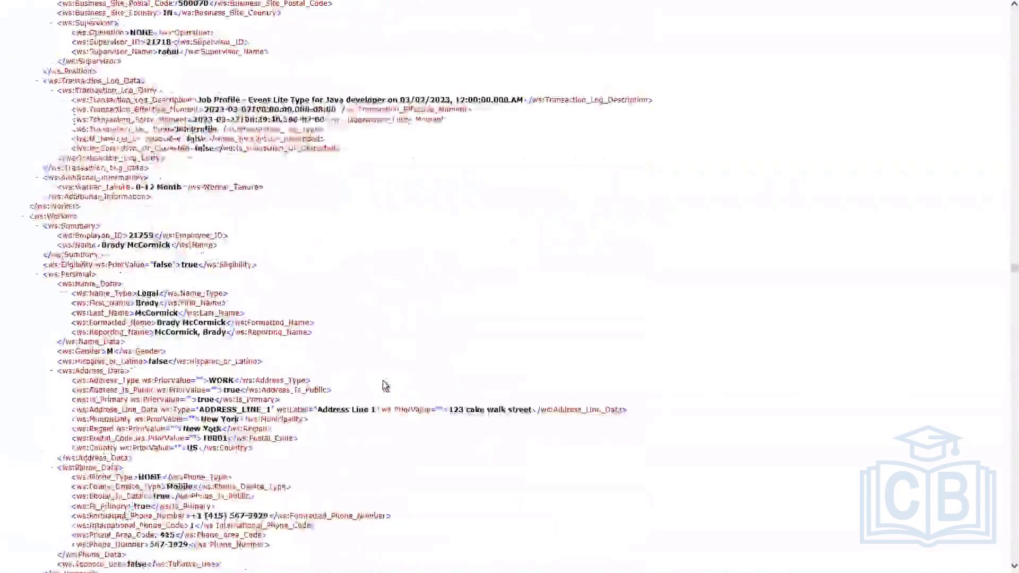
pyautogui.scroll(-20, 385, 385)
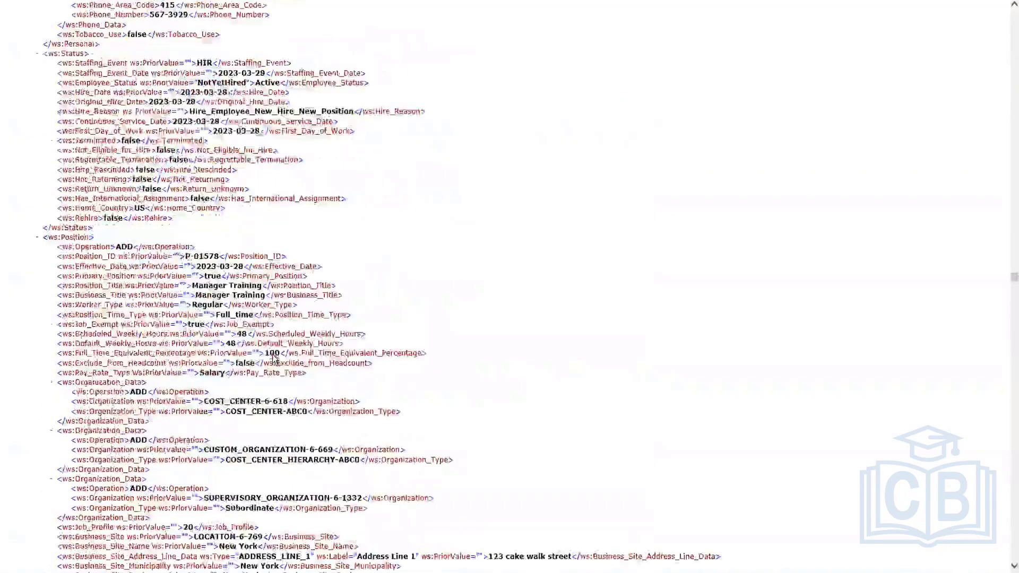
pyautogui.scroll(-20, 274, 359)
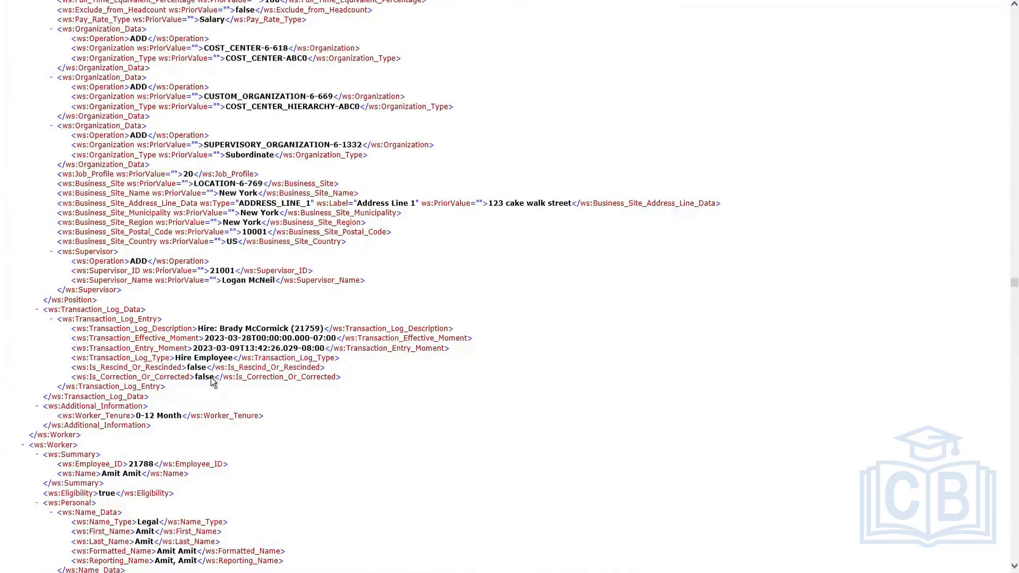
pyautogui.moveTo(344, 377); pyautogui.dragTo(78, 370)
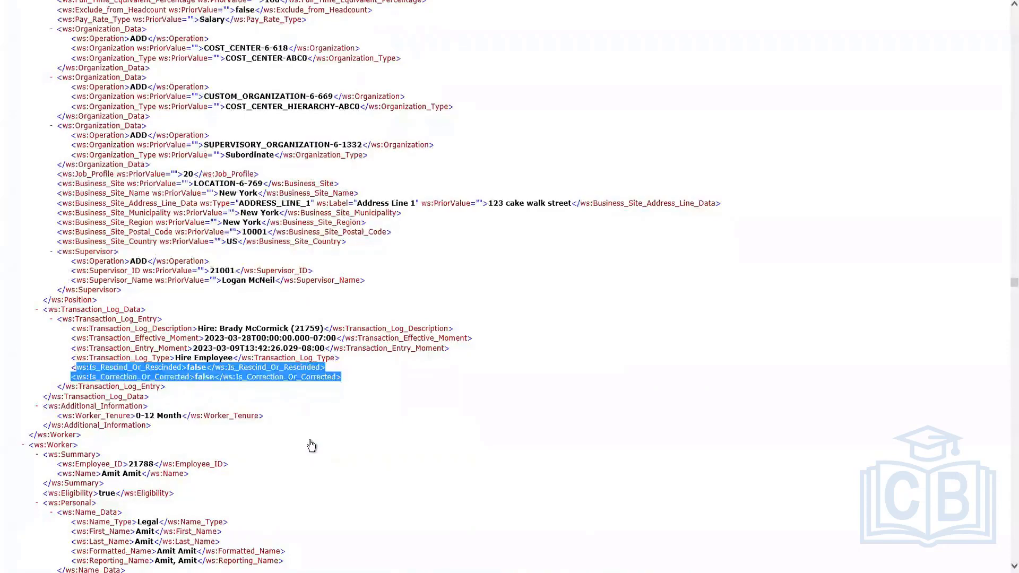
# Scroll further through the worker XML and highlight a Role-Based Group Change transaction log entry
pyautogui.scroll(-20, 311, 446)
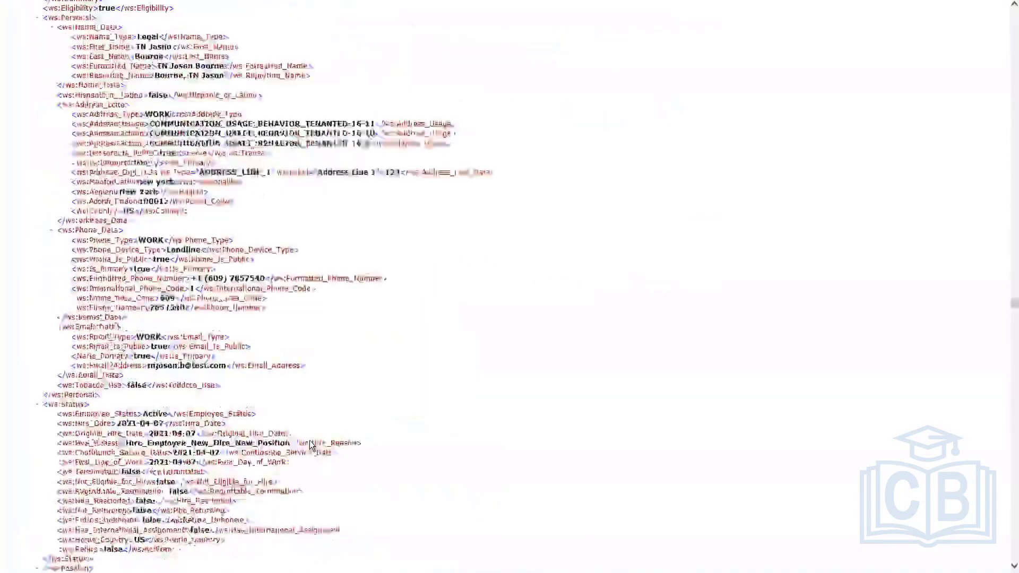
pyautogui.scroll(-8, 310, 440)
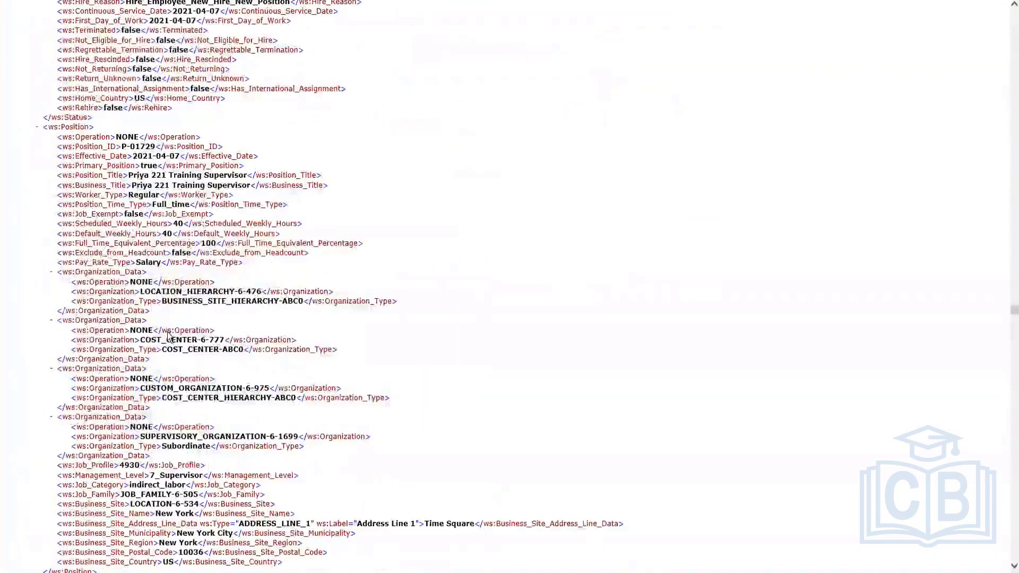
pyautogui.scroll(-15, 721, 282)
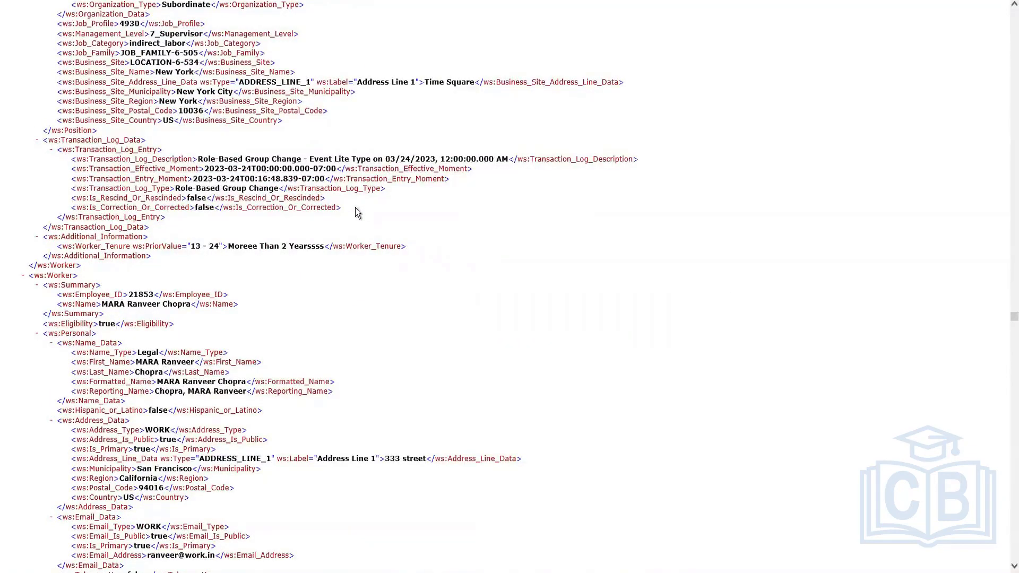
pyautogui.moveTo(355, 208); pyautogui.dragTo(39, 139)
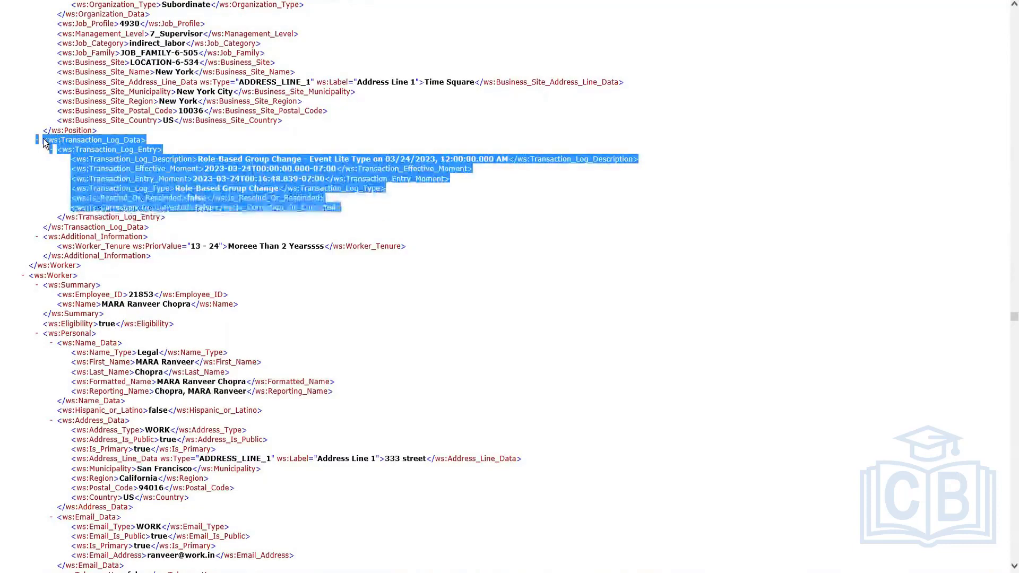
pyautogui.click(450, 326)
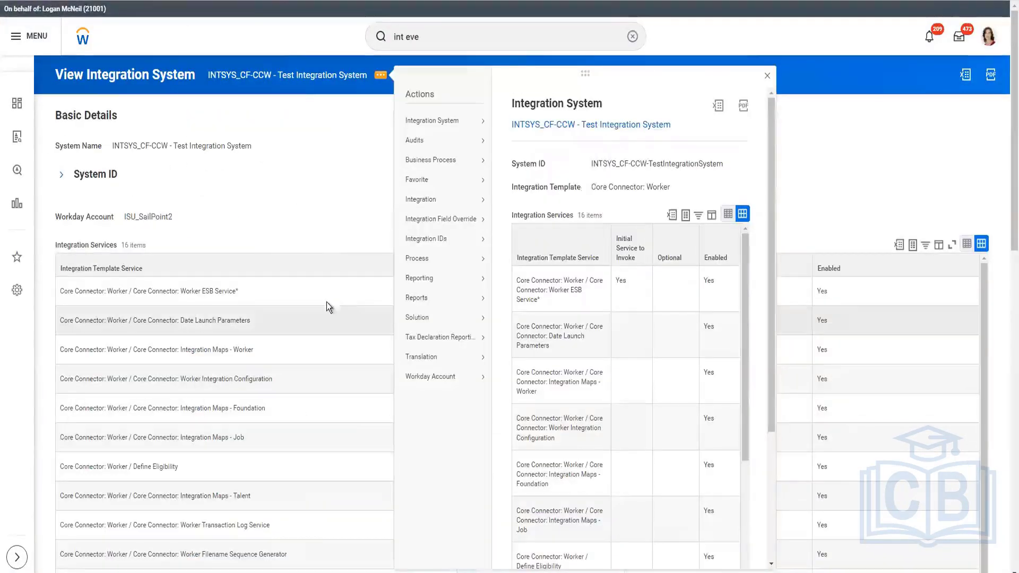
# Open the test integration system and highlight its Worker Transaction Log Service and Transaction Log Data Section Fields services
pyautogui.click(349, 211)
pyautogui.scroll(-2, 349, 211)
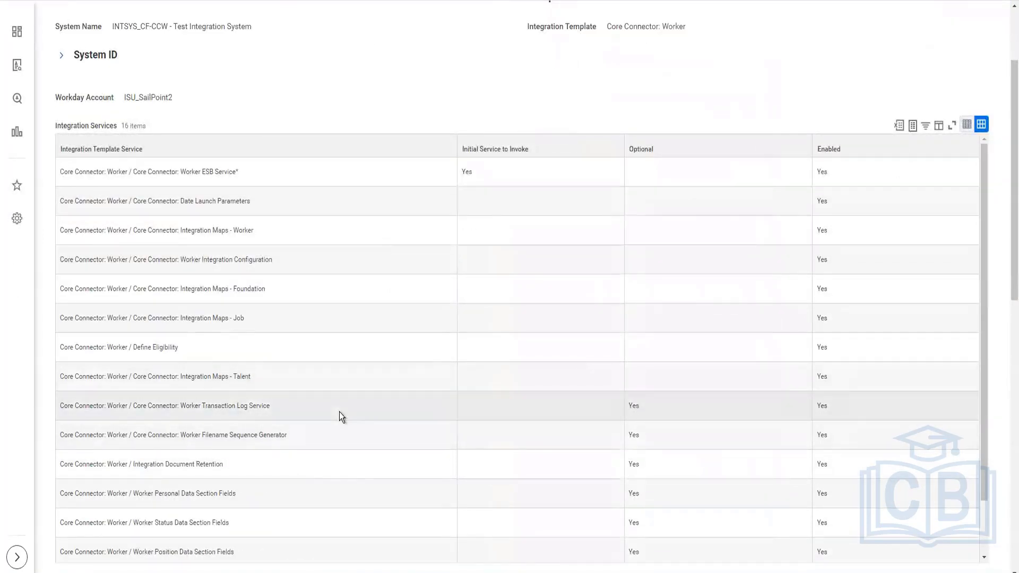
pyautogui.doubleClick(826, 407)
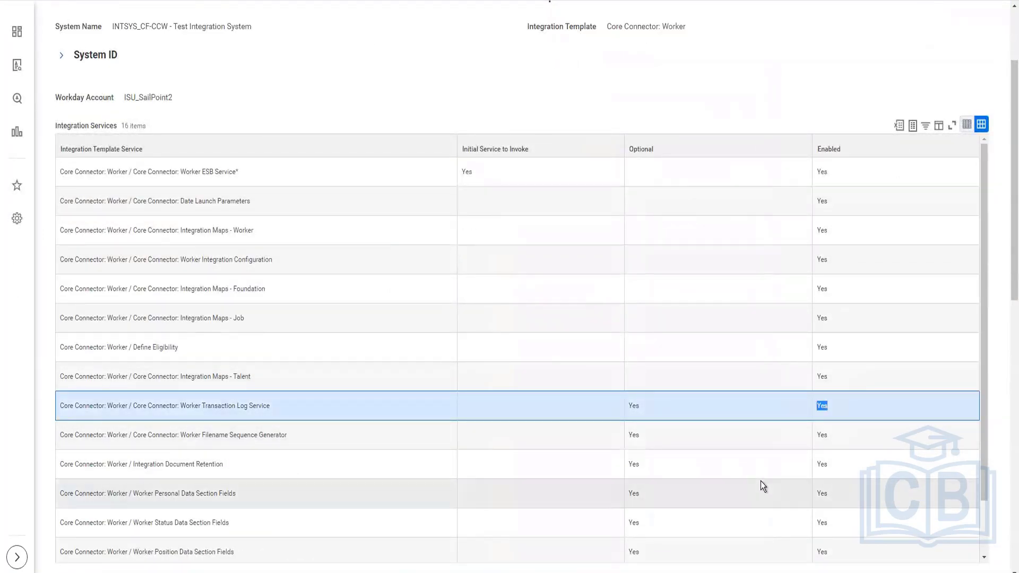
pyautogui.scroll(-2, 760, 481)
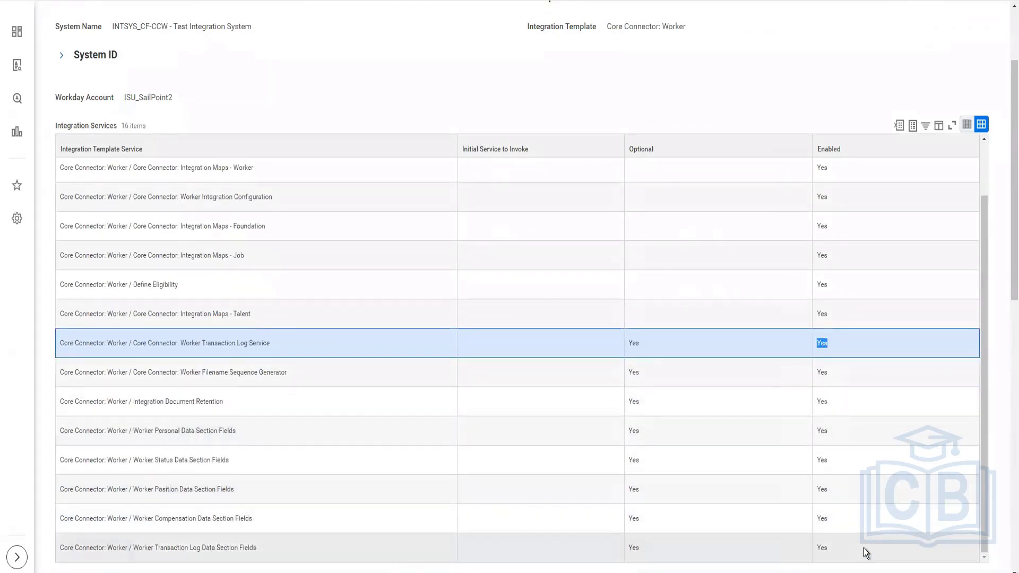
pyautogui.click(866, 545)
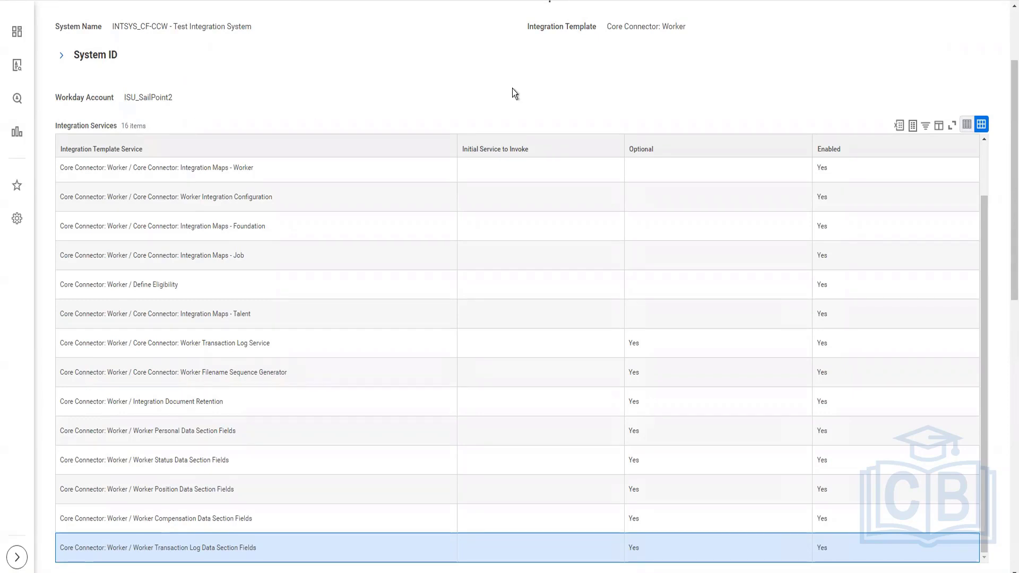
pyautogui.scroll(3, 511, 86)
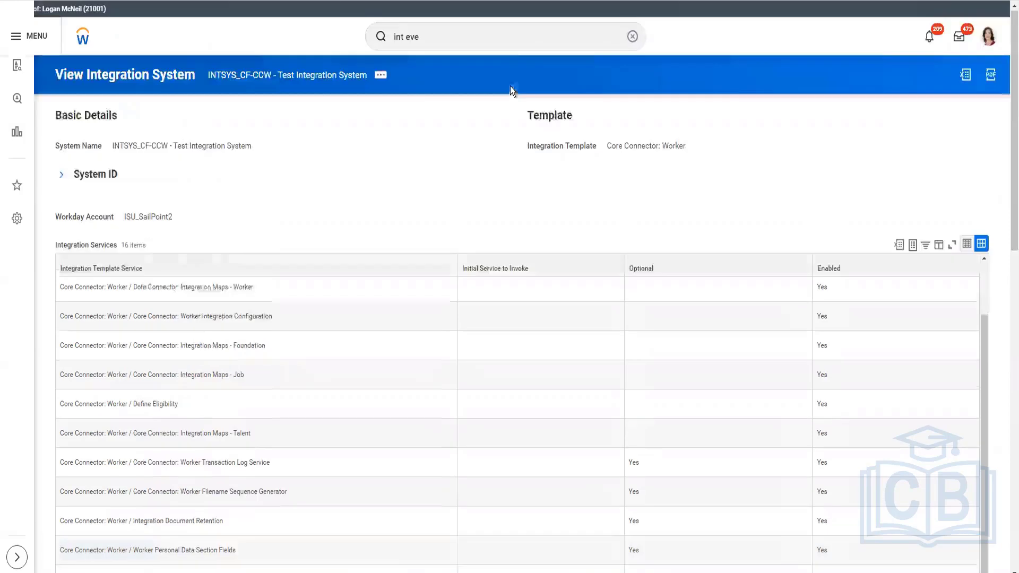
# Search for "intsys: phani" and open the INTSYS - CF CCW -Test Phani integration system
pyautogui.click(527, 34)
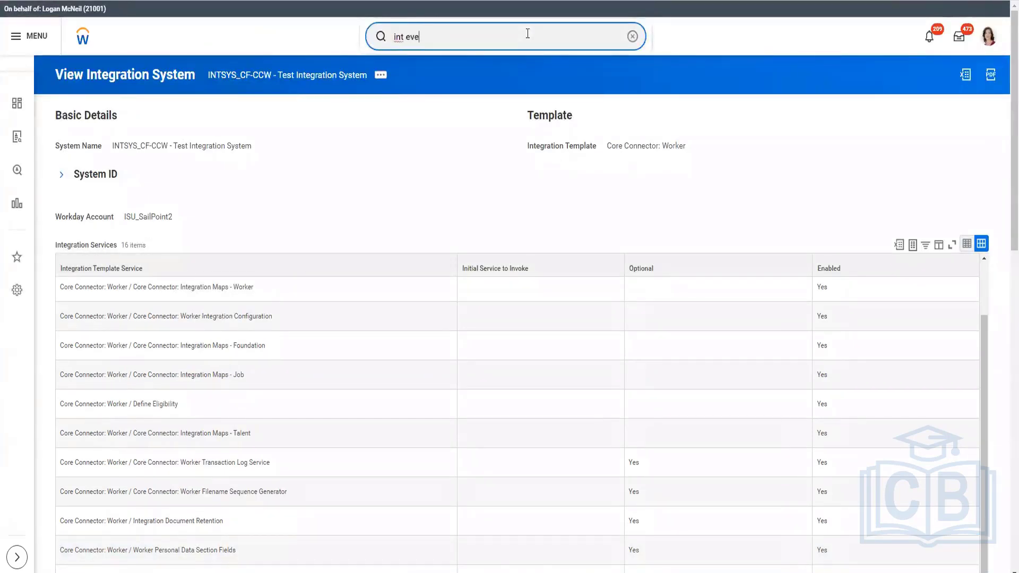
pyautogui.press('BackSpace')
pyautogui.press('BackSpace')
pyautogui.press('BackSpace')
pyautogui.press('BackSpace')
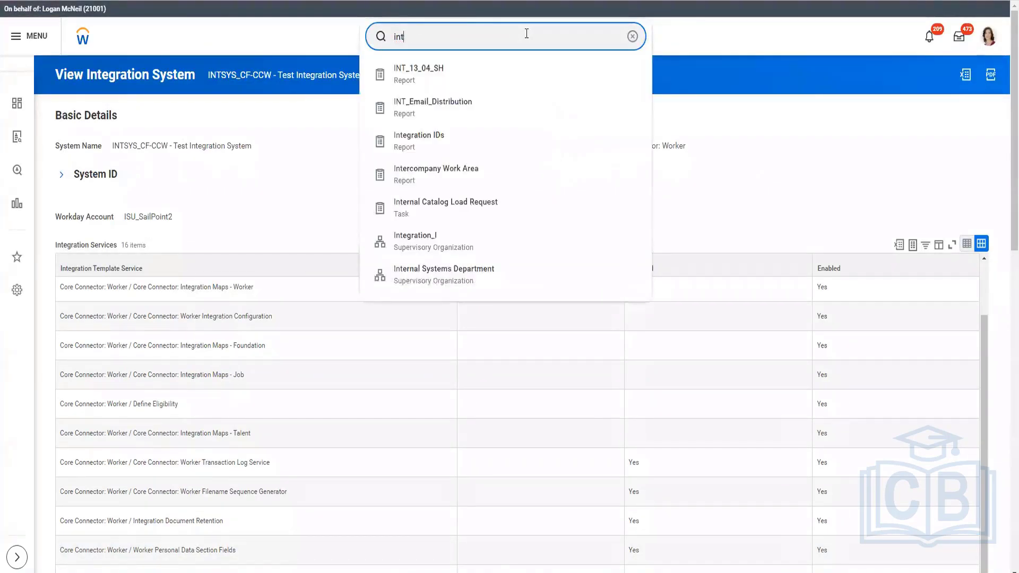
pyautogui.write('sys:')
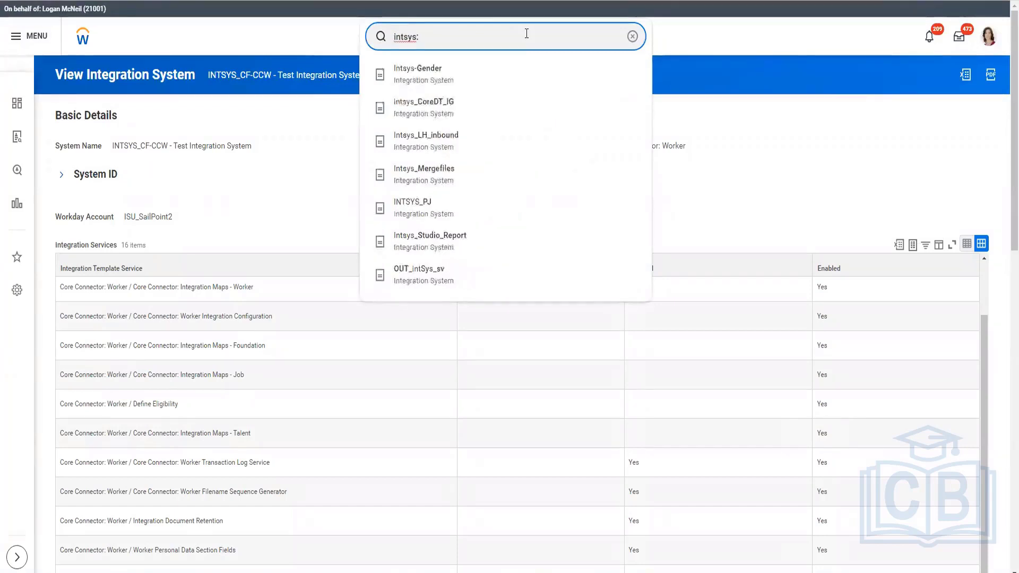
pyautogui.write(' phani')
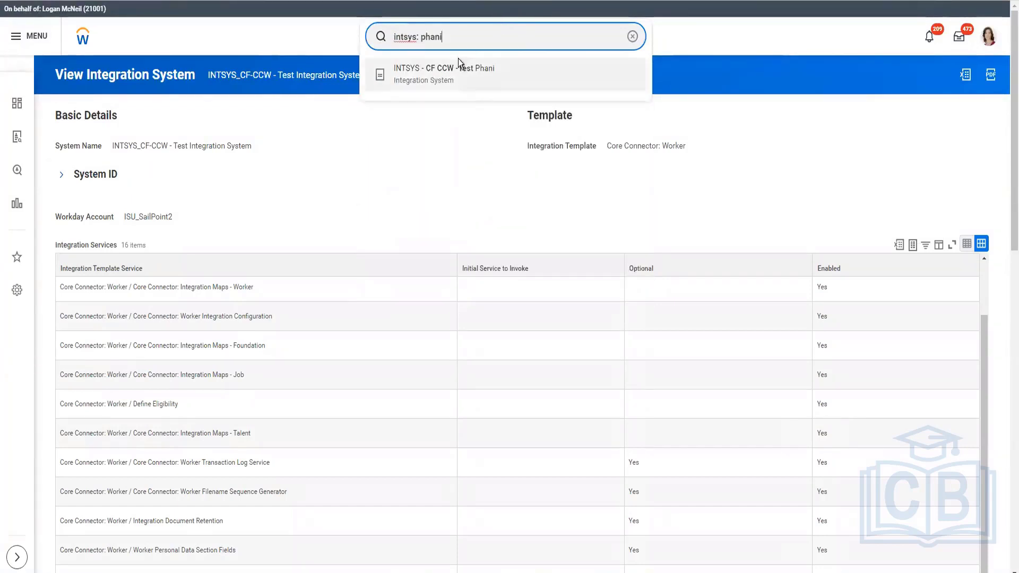
pyautogui.click(644, 98)
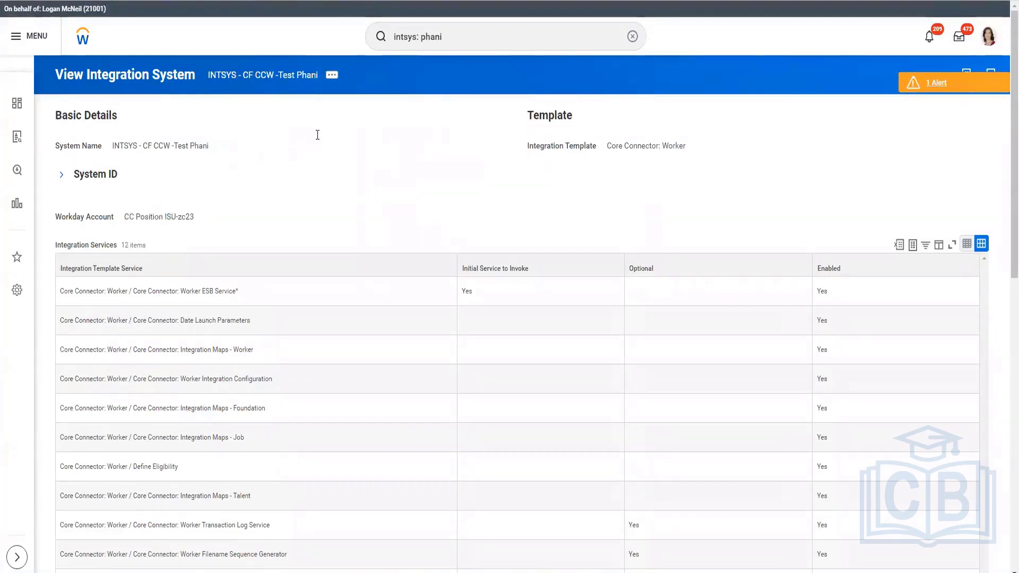
# Highlight this system's transaction log services and view its event subscriptions
pyautogui.scroll(-1, 434, 172)
pyautogui.scroll(-1, 434, 172)
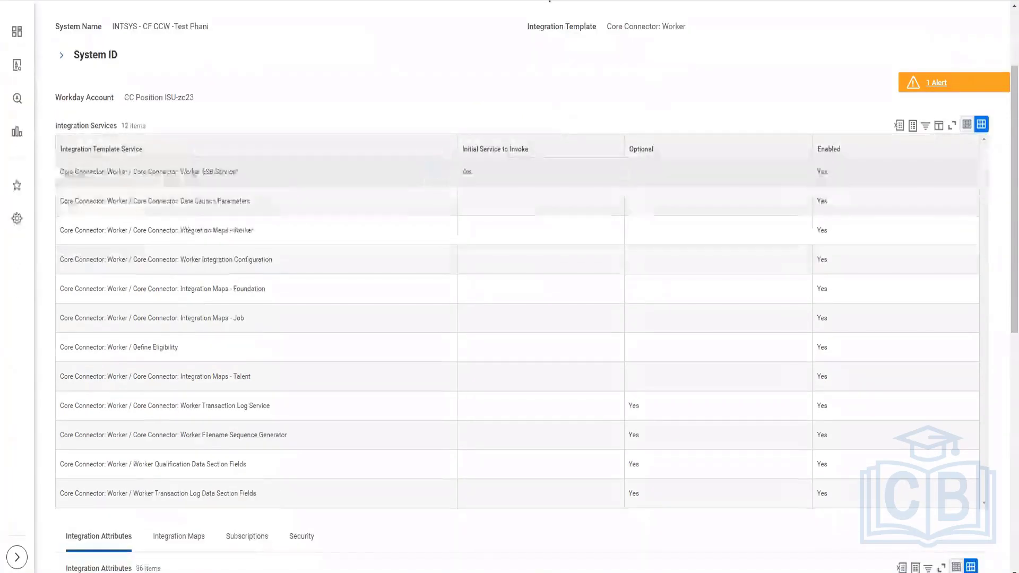
pyautogui.tripleClick(256, 406)
pyautogui.scroll(-3, 256, 406)
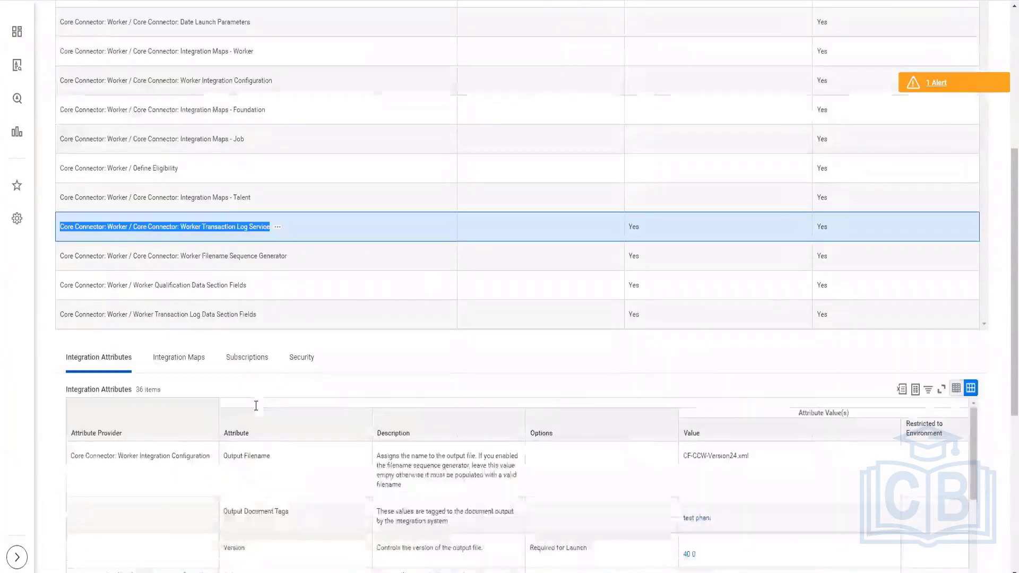
pyautogui.tripleClick(221, 316)
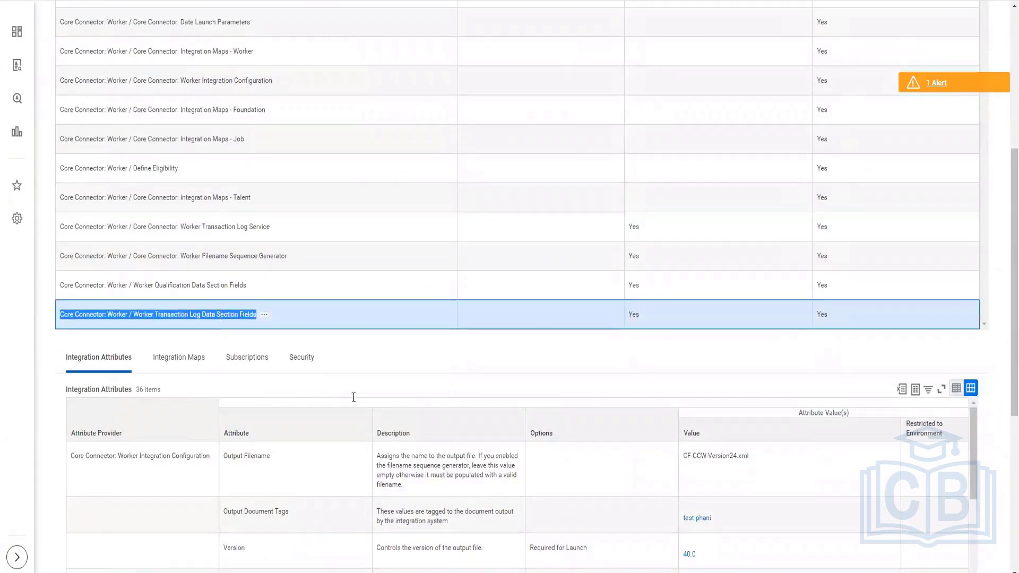
pyautogui.click(247, 357)
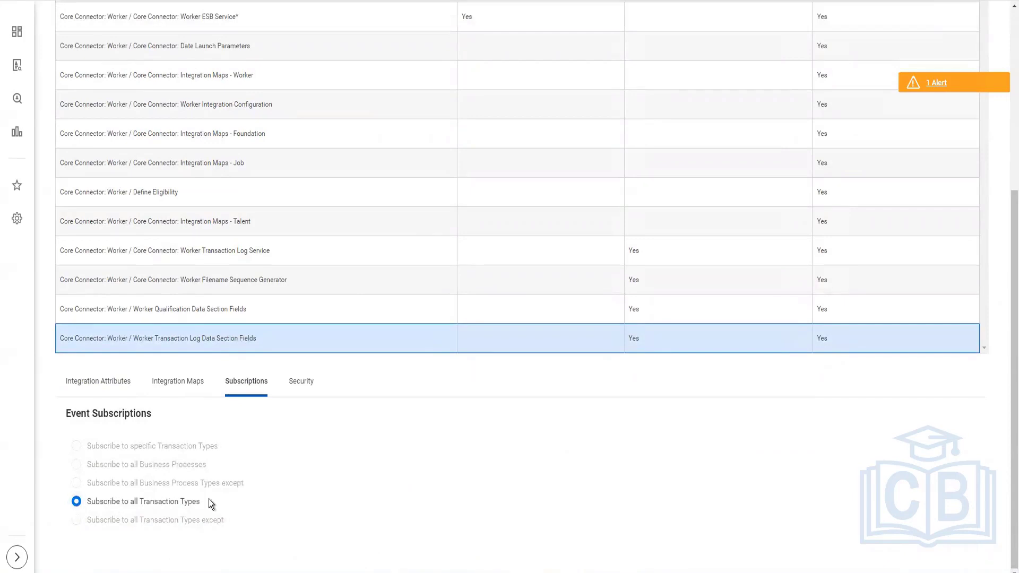
pyautogui.scroll(5, 412, 496)
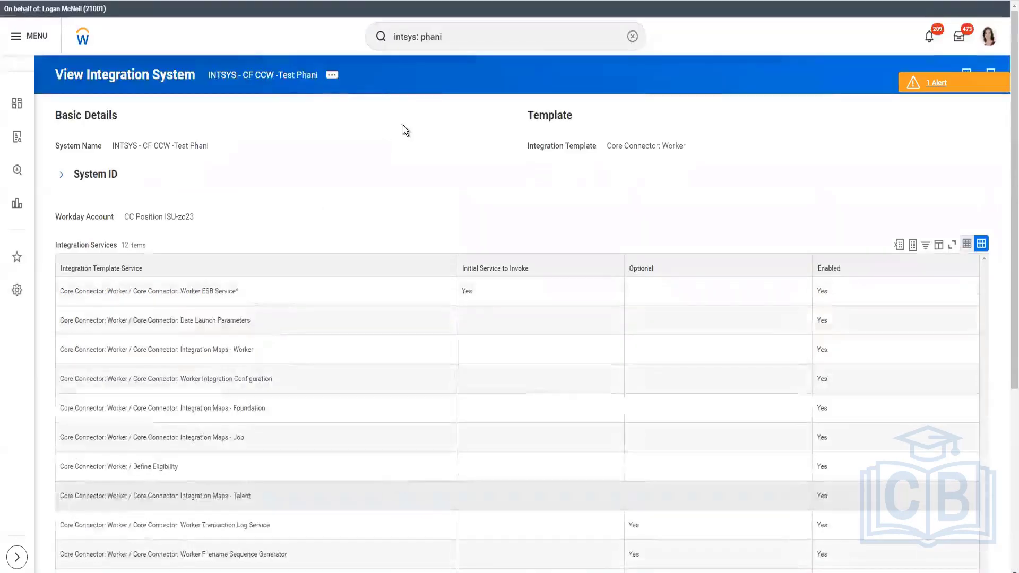
# Open the system's Integration Events and open the 2023-03-22 integration event's background process
pyautogui.click(332, 74)
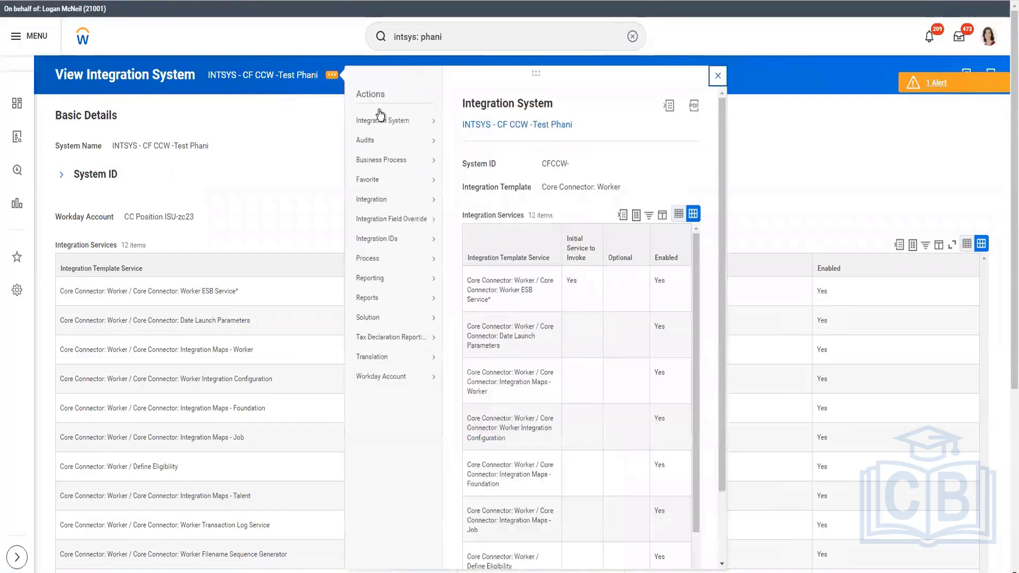
pyautogui.moveTo(419, 122)
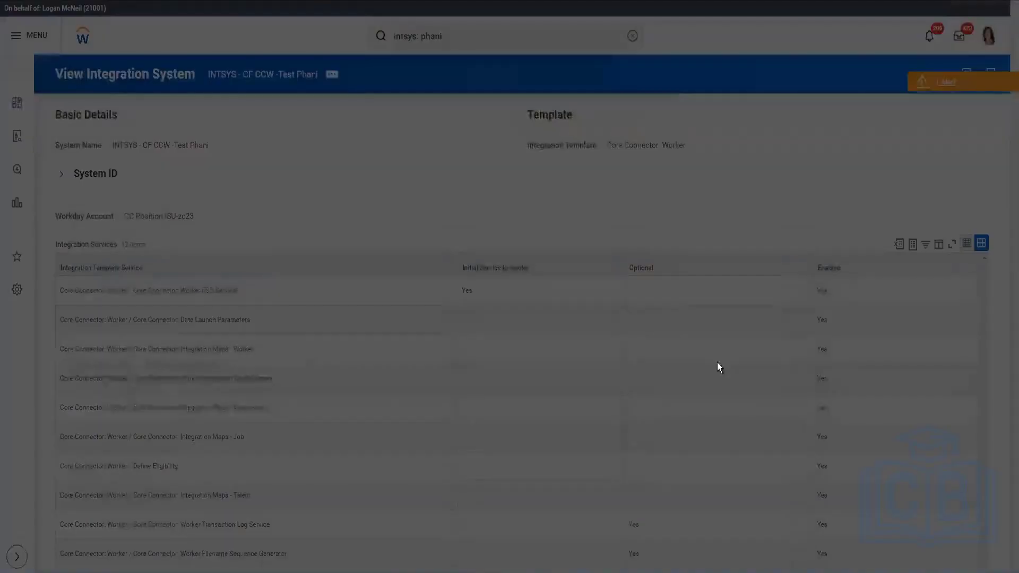
pyautogui.click(397, 320)
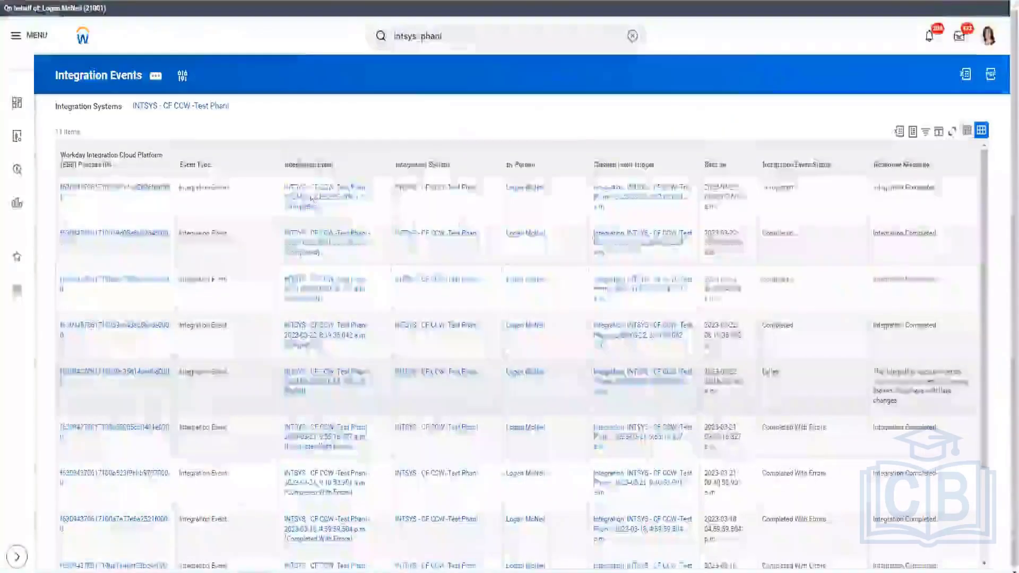
pyautogui.rightClick(334, 202)
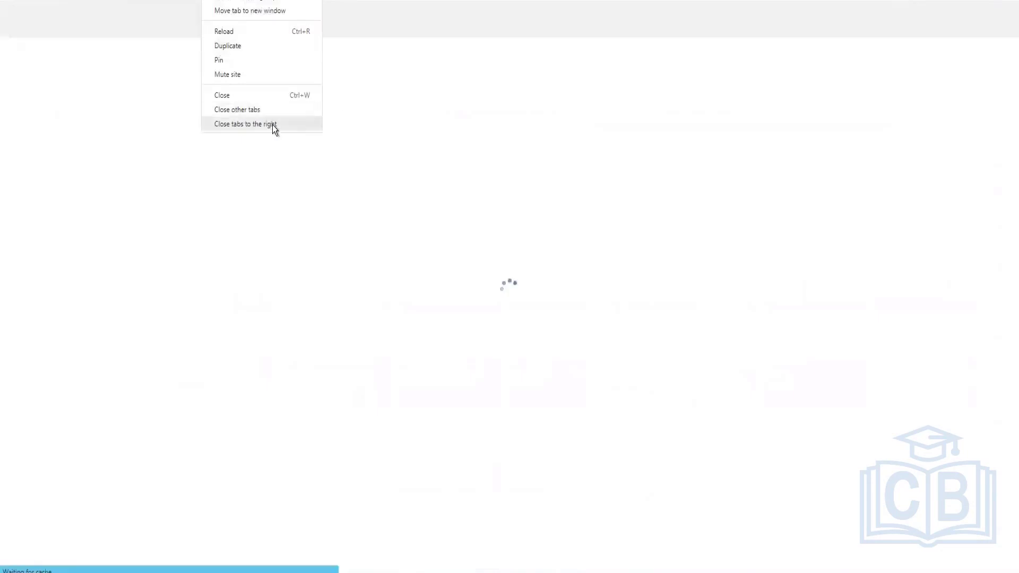
pyautogui.click(273, 125)
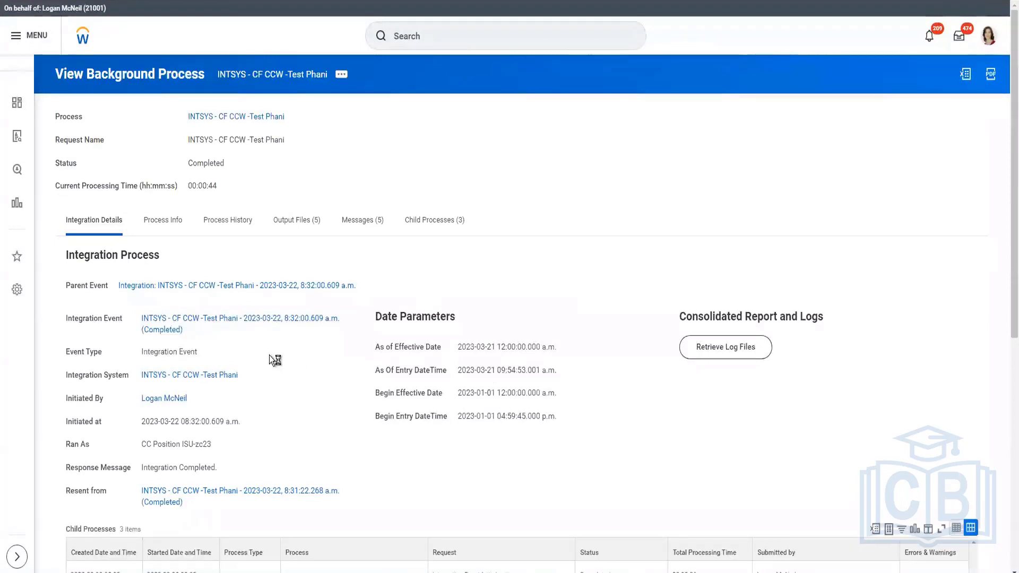
# Scroll through the event's child processes and integration event parameters
pyautogui.scroll(-3, 418, 314)
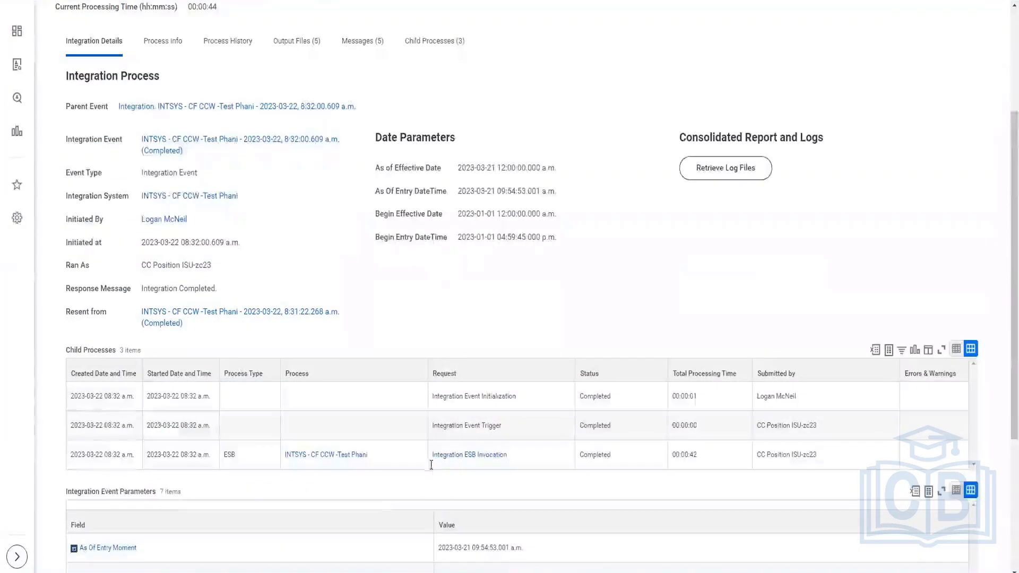
pyautogui.scroll(-3, 428, 467)
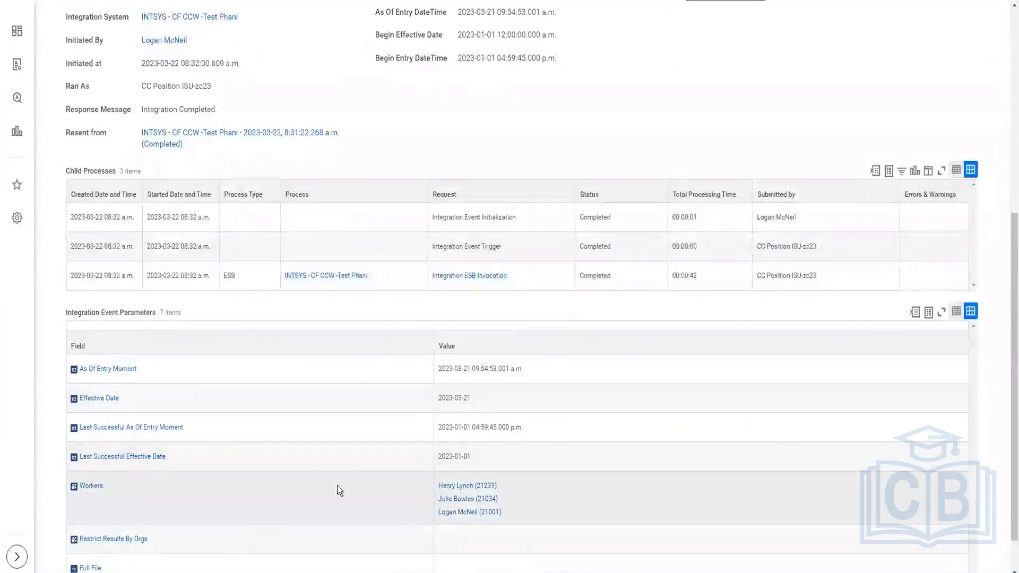
pyautogui.scroll(-1, 355, 479)
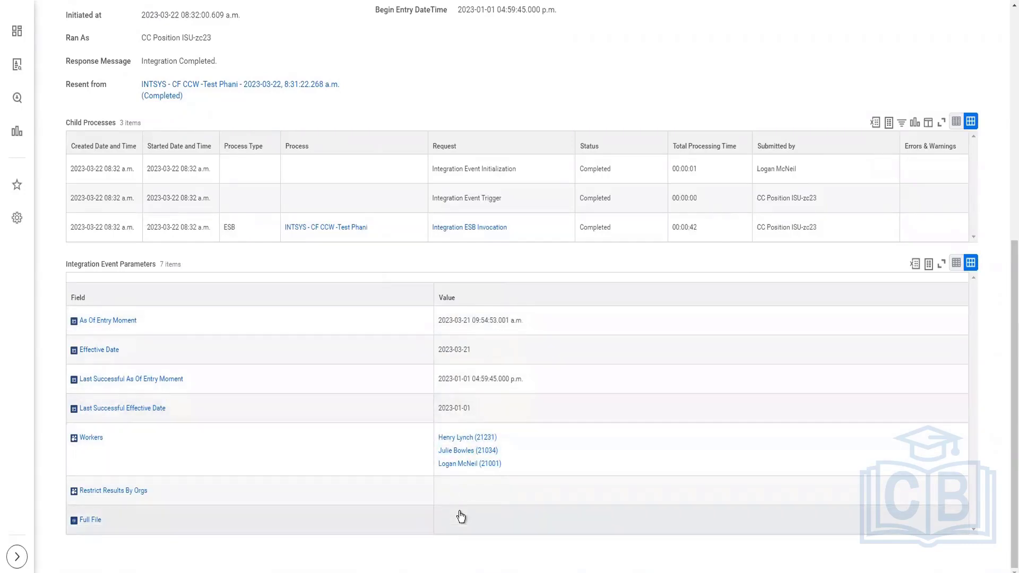
pyautogui.scroll(8, 398, 348)
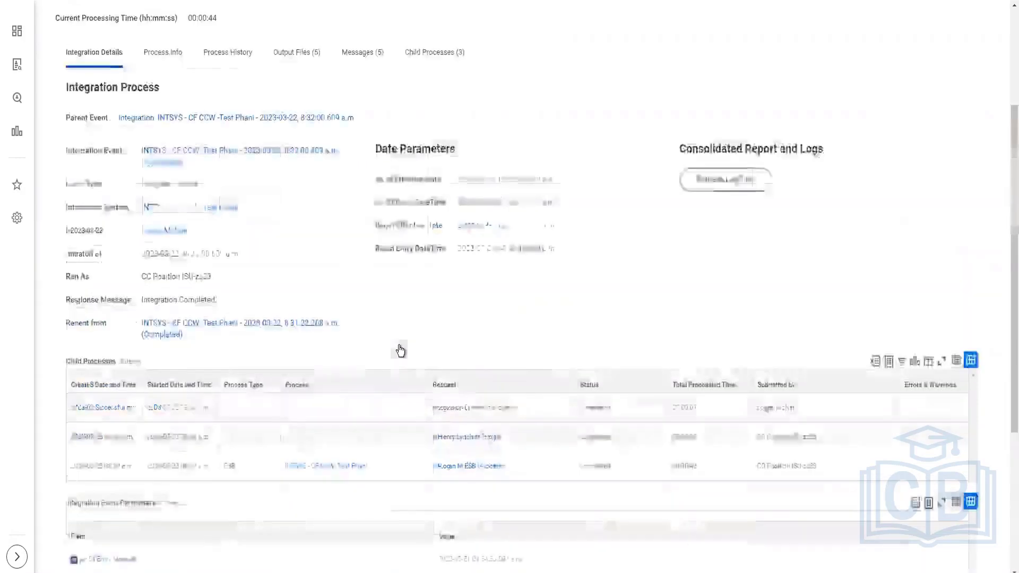
# Download the CF-CCW-Version24.xml output file and open it
pyautogui.click(303, 227)
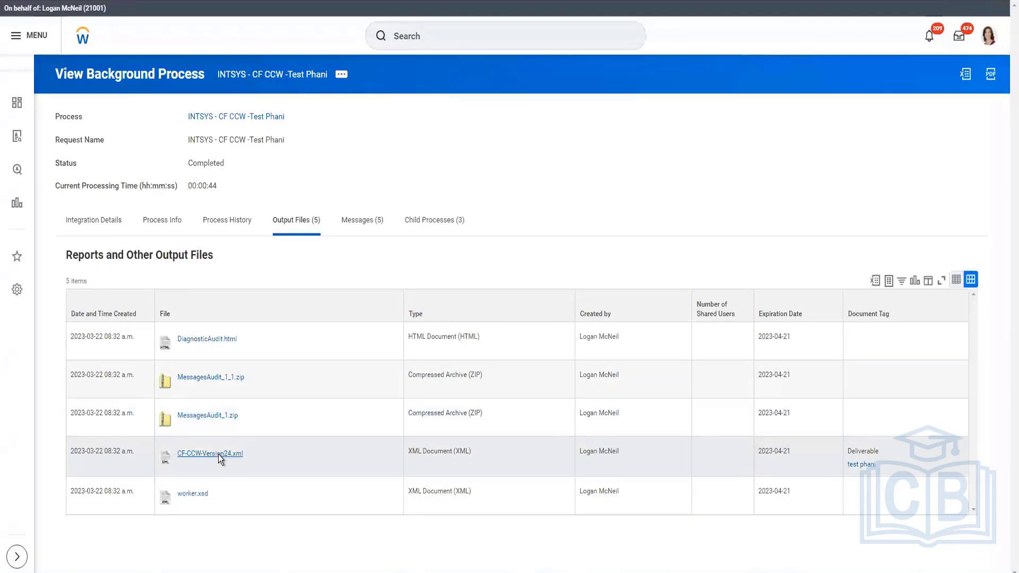
pyautogui.click(218, 454)
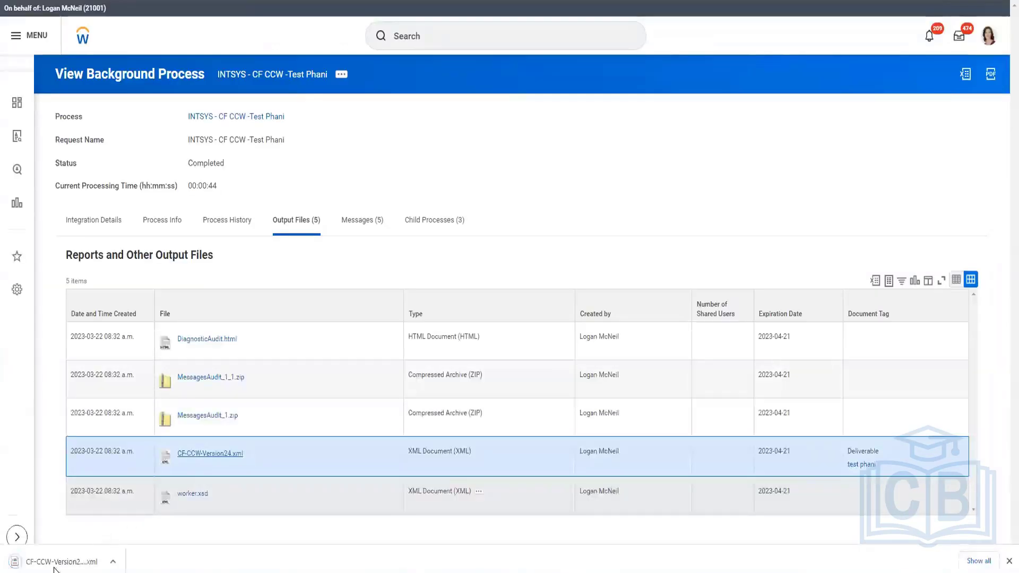
pyautogui.click(53, 566)
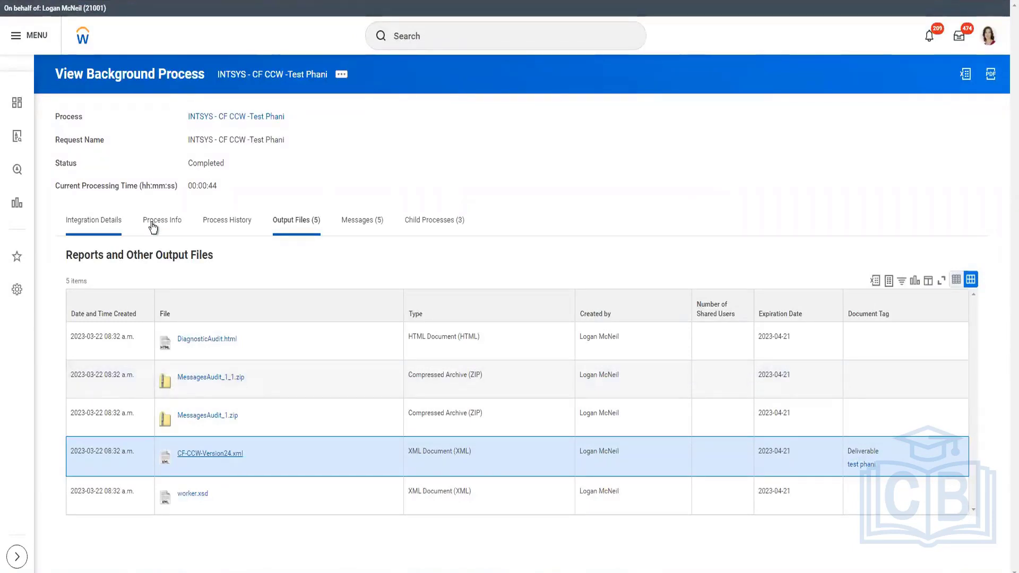
# Retrieve the integration event's log files from the integration details, confirming the request
pyautogui.click(101, 221)
pyautogui.click(712, 347)
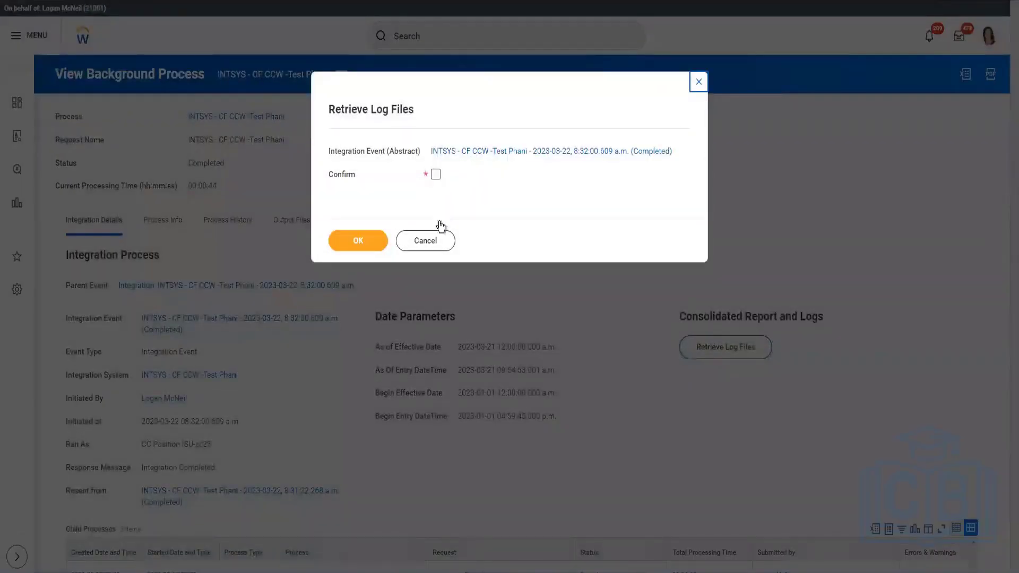
pyautogui.click(436, 175)
pyautogui.press('Return')
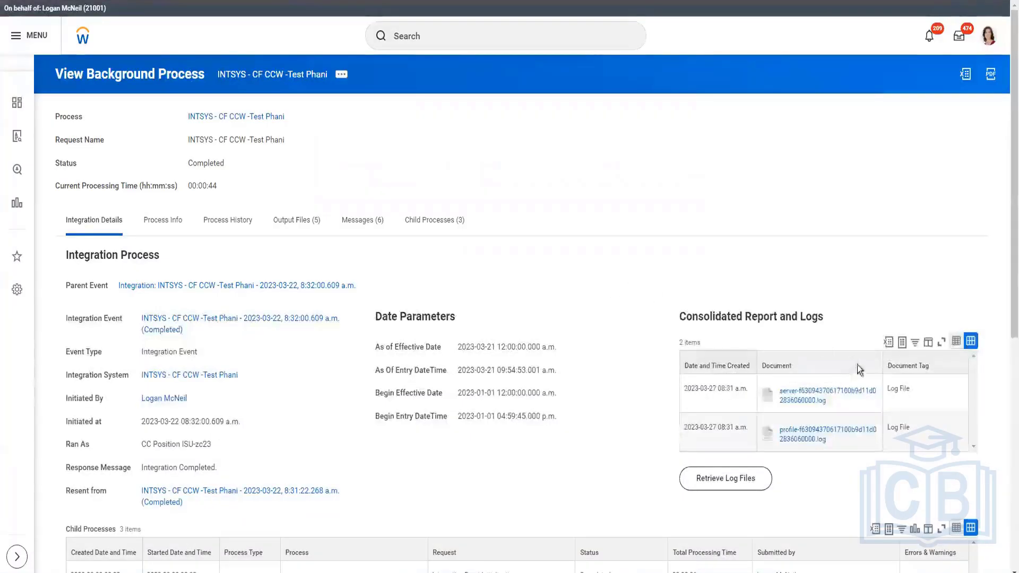
# Download the profile log file, open it in Notepad and scroll across its comma-separated contents
pyautogui.rightClick(822, 399)
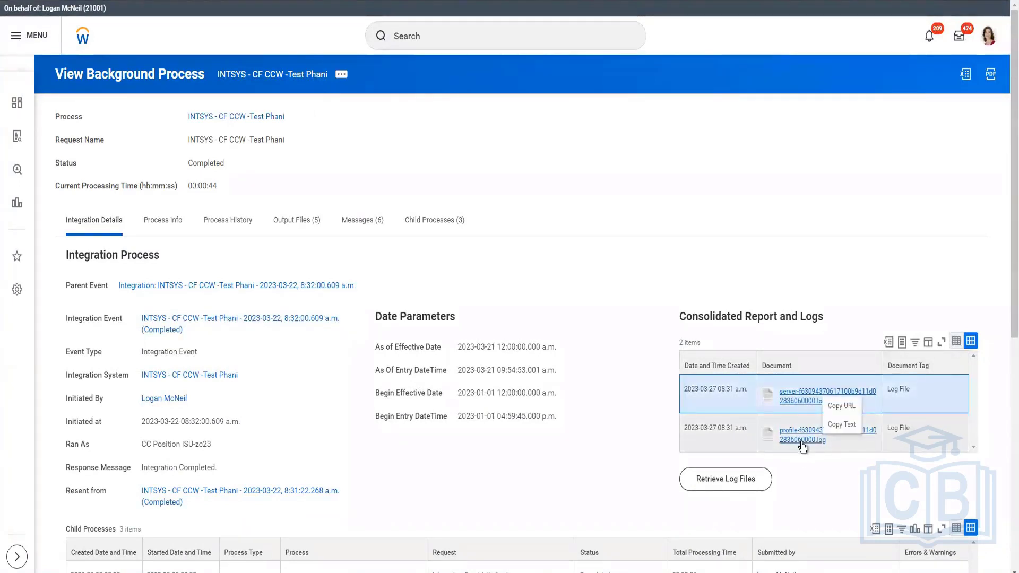
pyautogui.rightClick(800, 442)
pyautogui.click(798, 434)
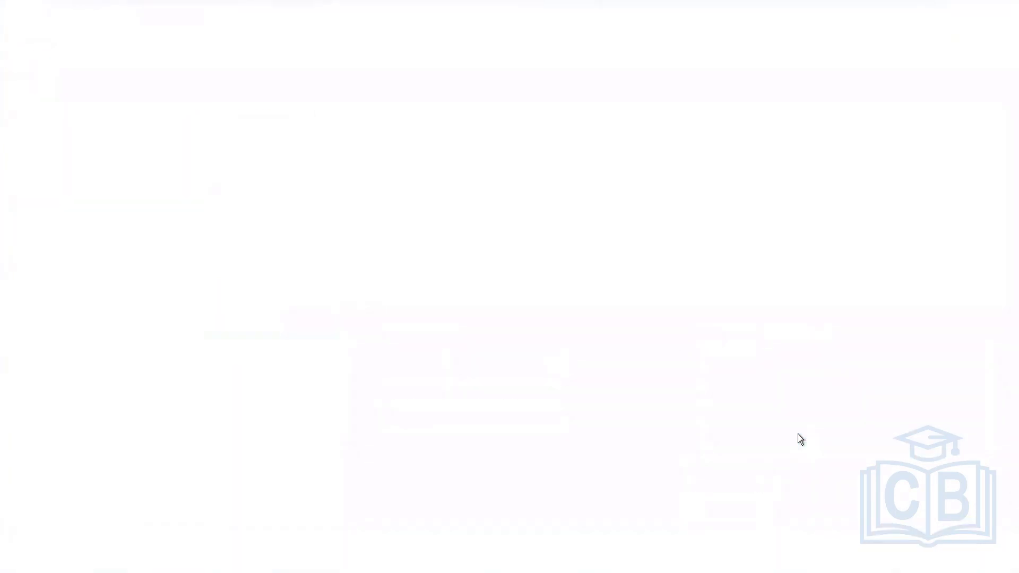
pyautogui.click(69, 561)
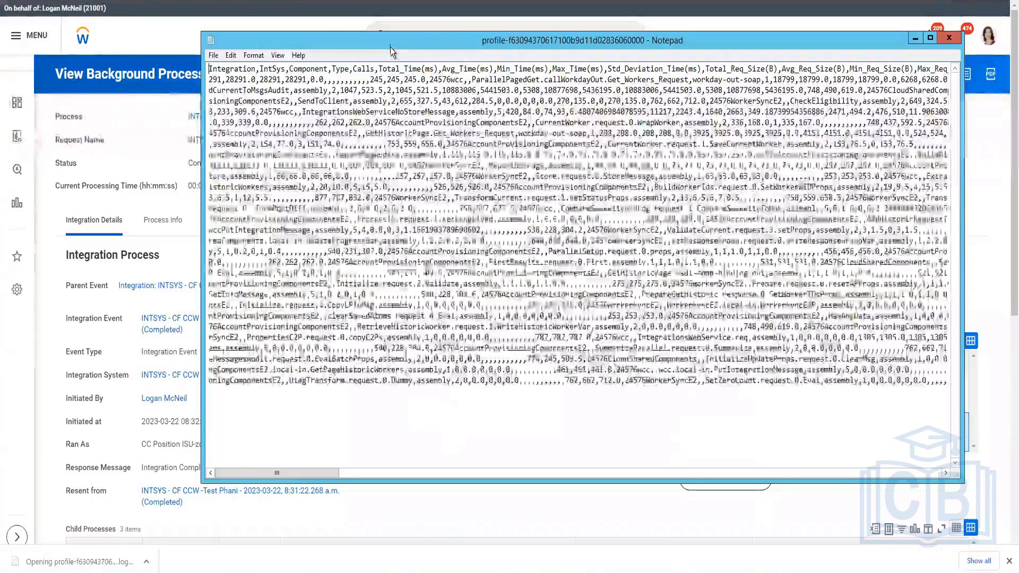
pyautogui.doubleClick(391, 44)
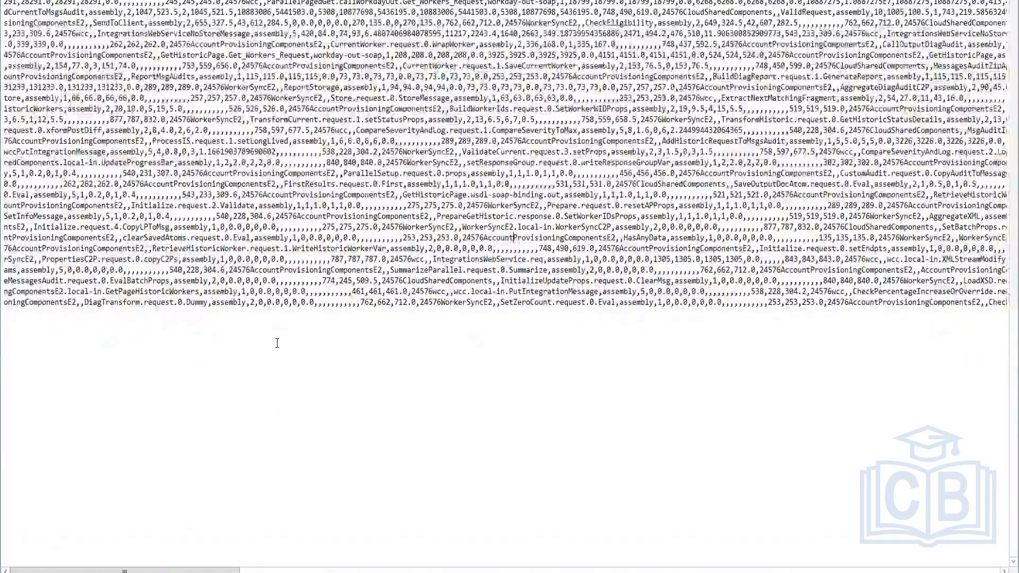
pyautogui.click(376, 360)
pyautogui.moveTo(250, 571); pyautogui.dragTo(334, 572)
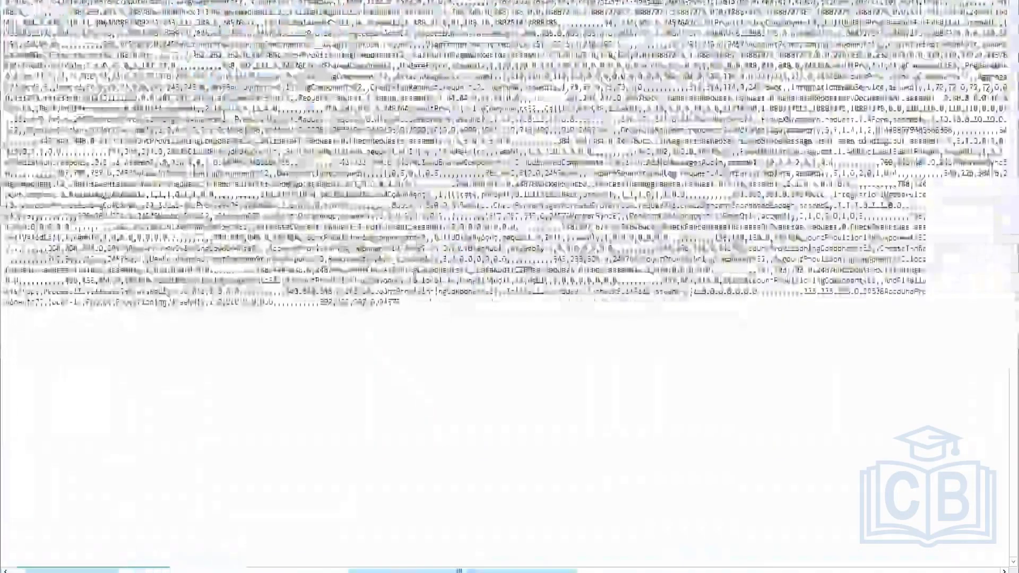
pyautogui.moveTo(461, 572); pyautogui.dragTo(689, 572)
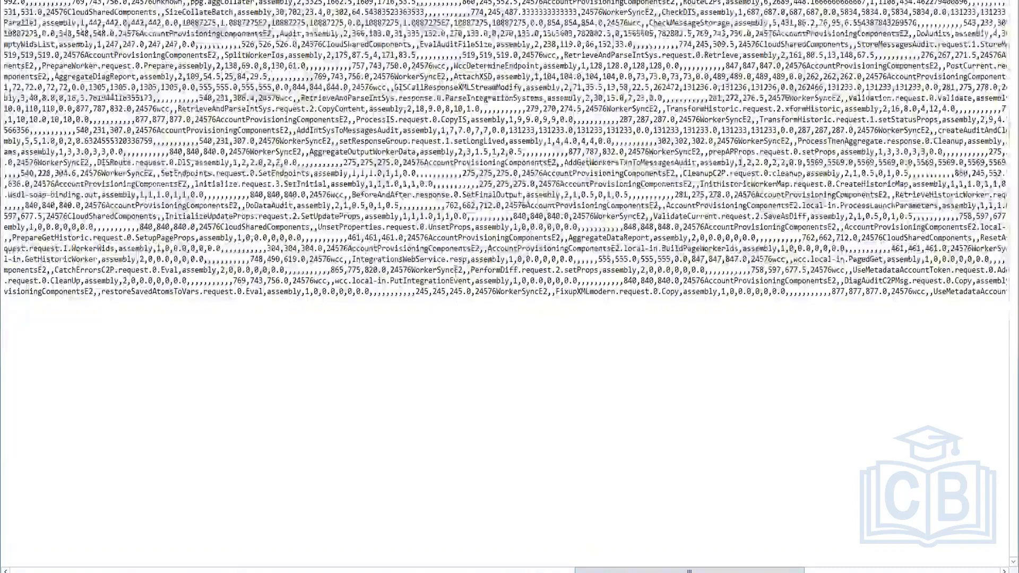
# Copy the entire profile log and paste it into a new blank Excel workbook
pyautogui.hotkey('ctrl', 'a')
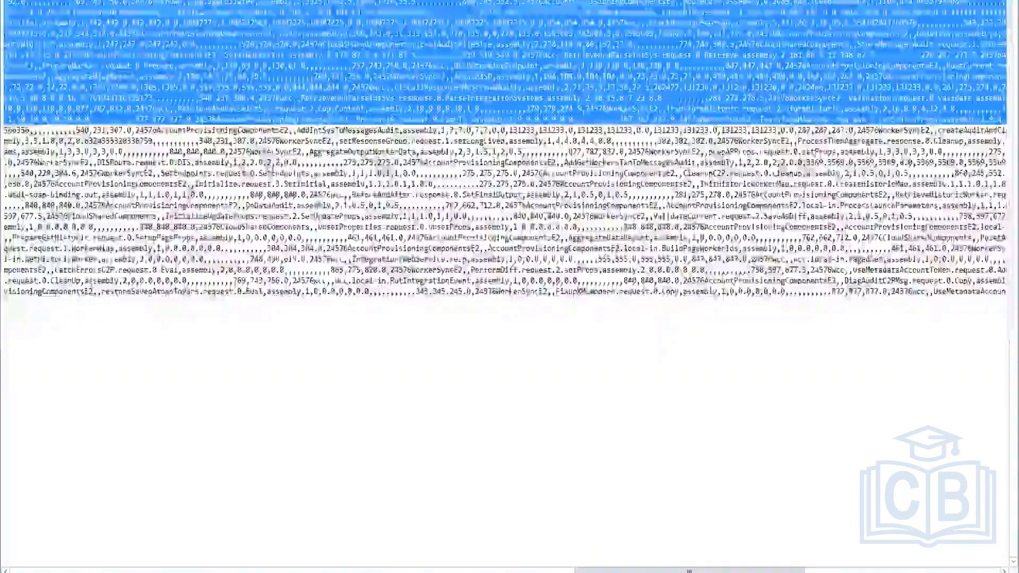
pyautogui.press('super')
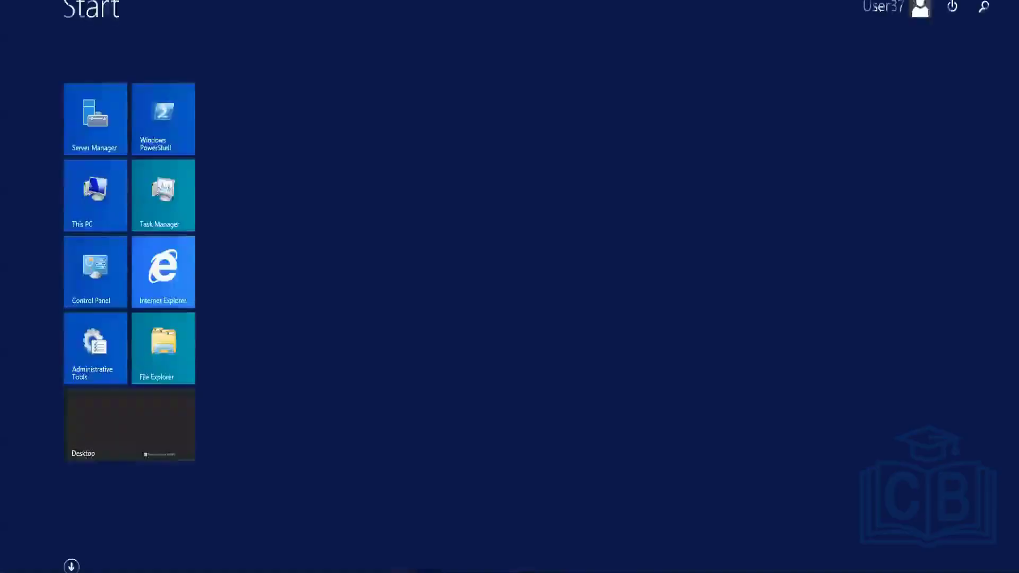
pyautogui.write('excel')
pyautogui.press('Return')
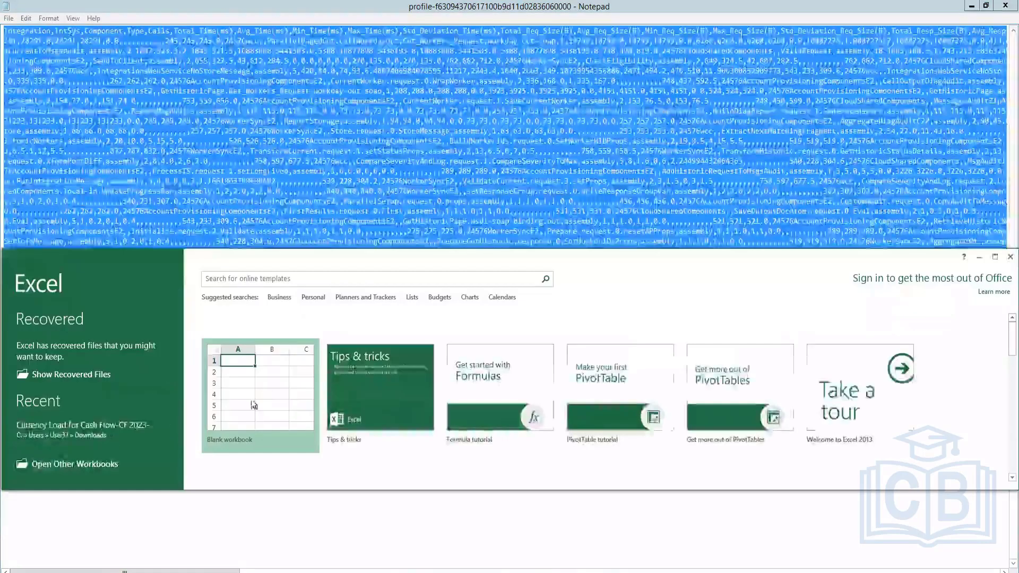
pyautogui.click(254, 405)
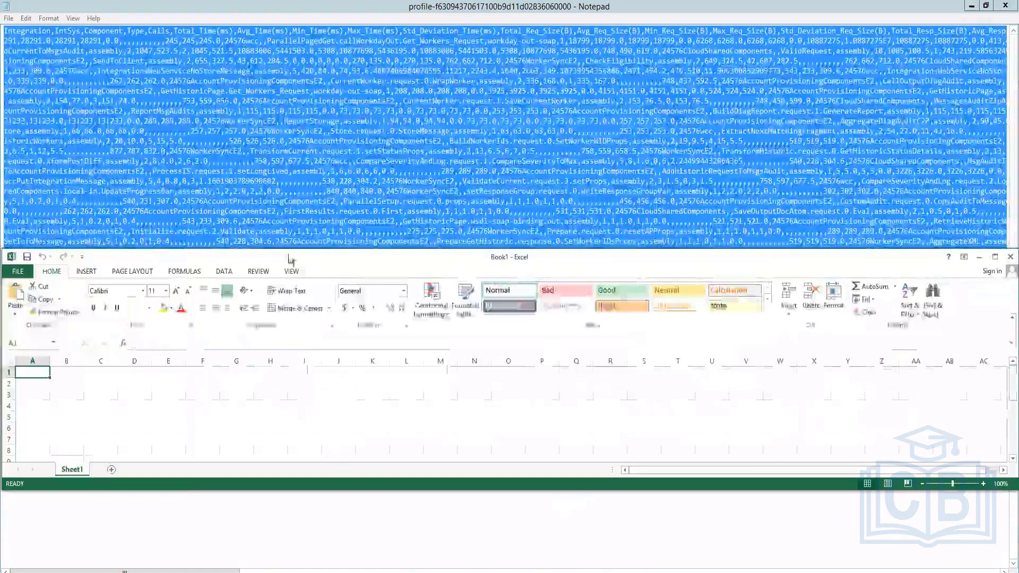
pyautogui.doubleClick(291, 259)
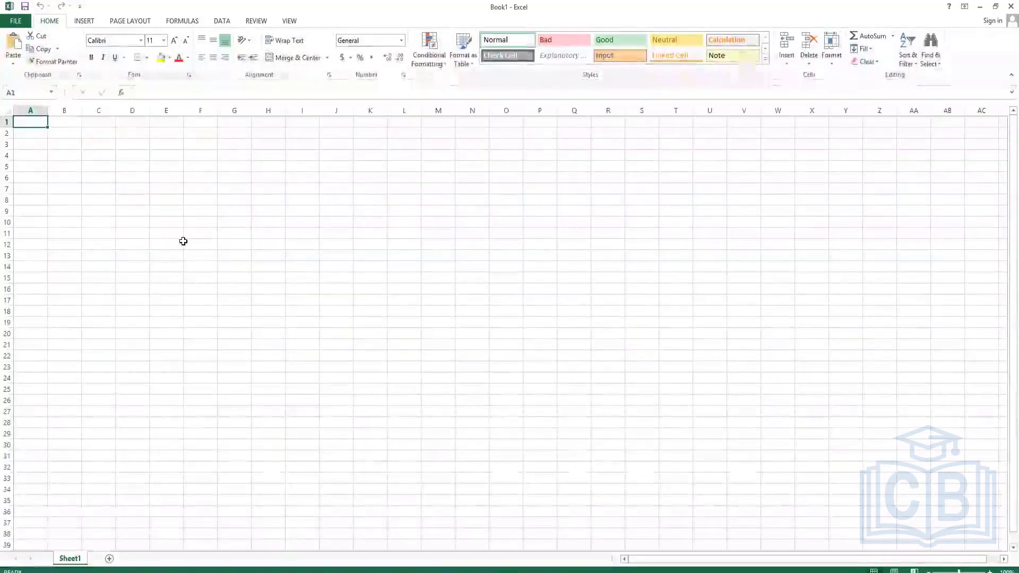
pyautogui.hotkey('ctrl', 'v')
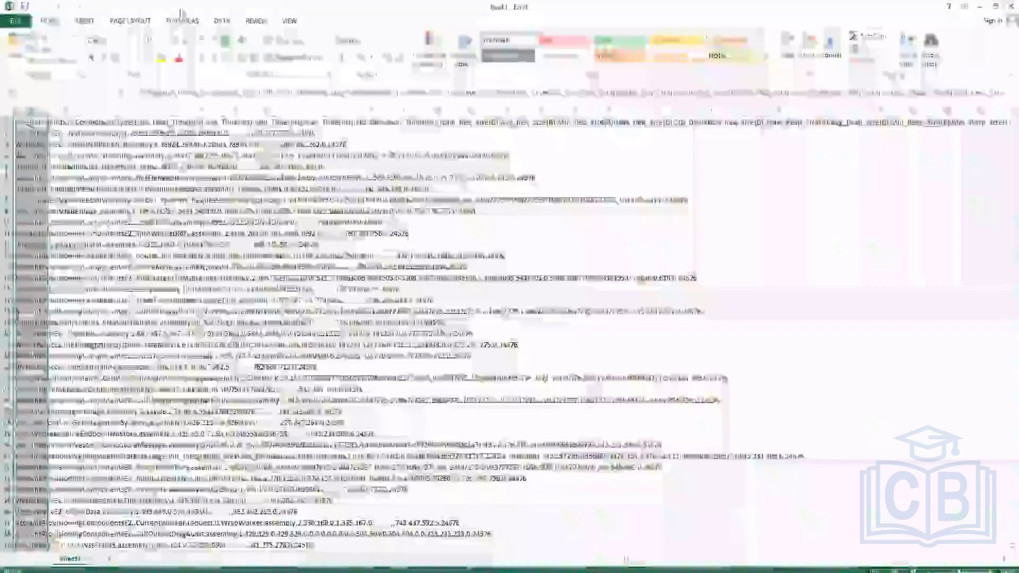
# Split the pasted log data into columns with Text to Columns, using Comma as the delimiter
pyautogui.click(222, 20)
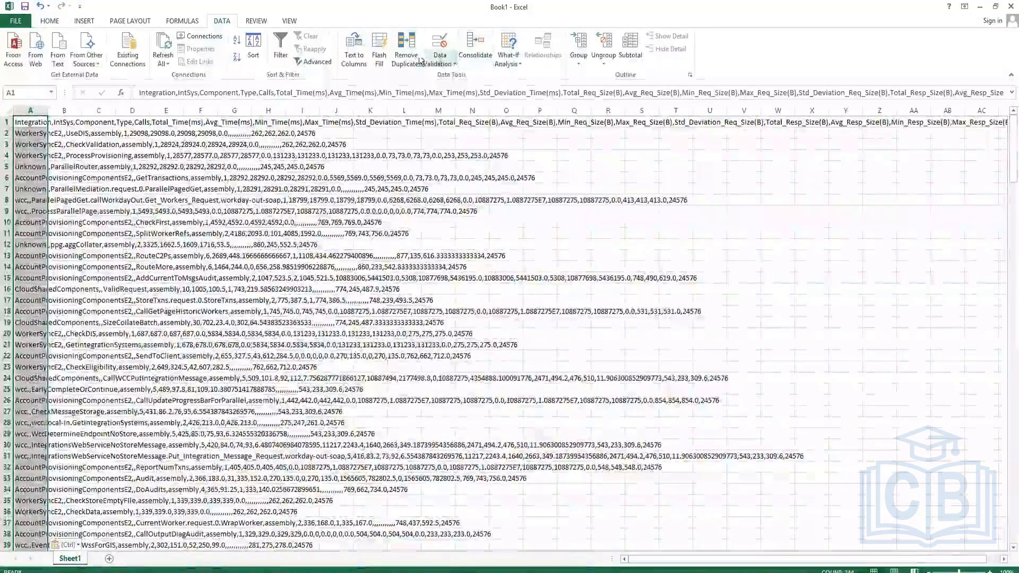
pyautogui.click(354, 50)
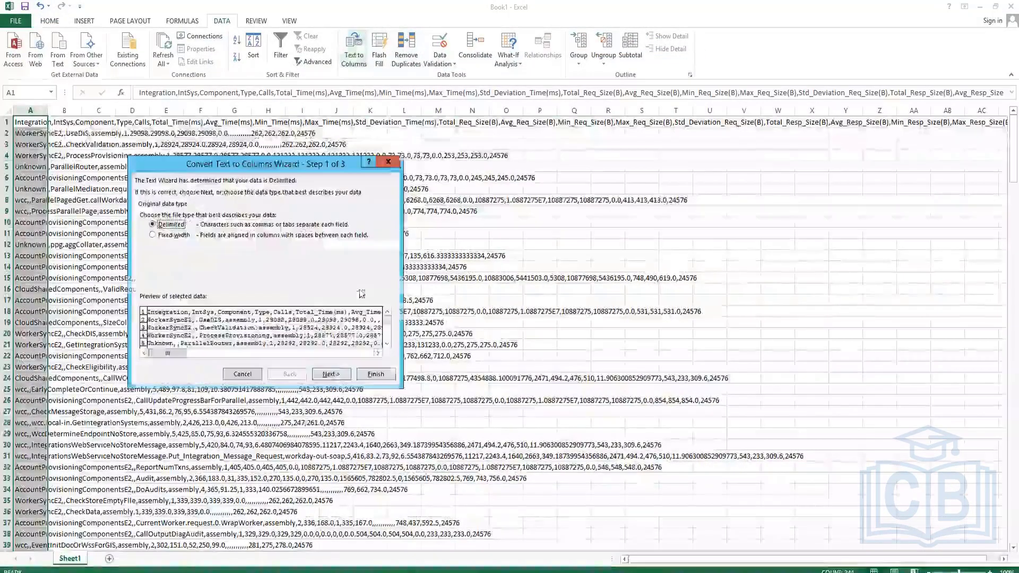
pyautogui.click(331, 374)
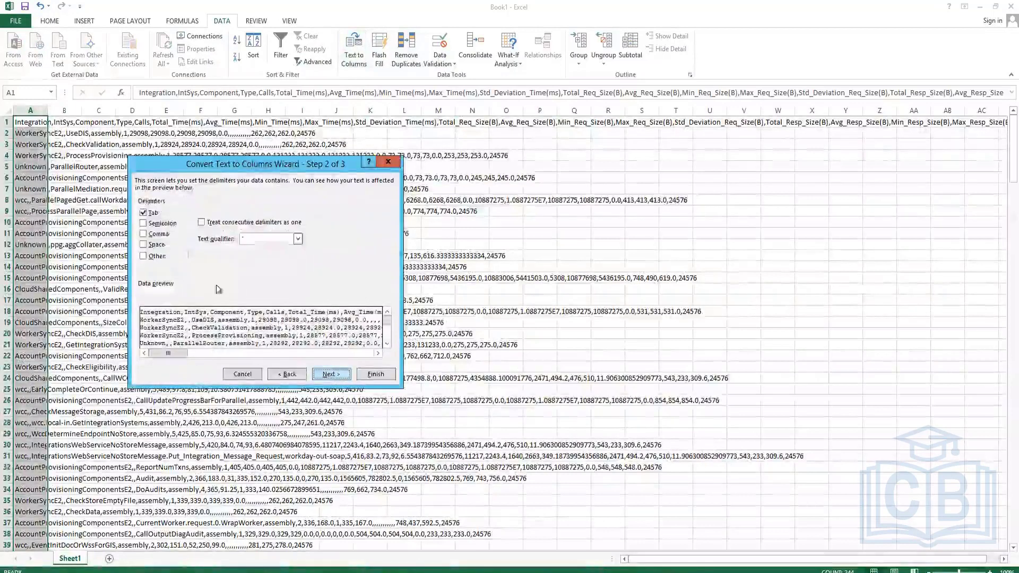
pyautogui.click(161, 234)
pyautogui.click(332, 374)
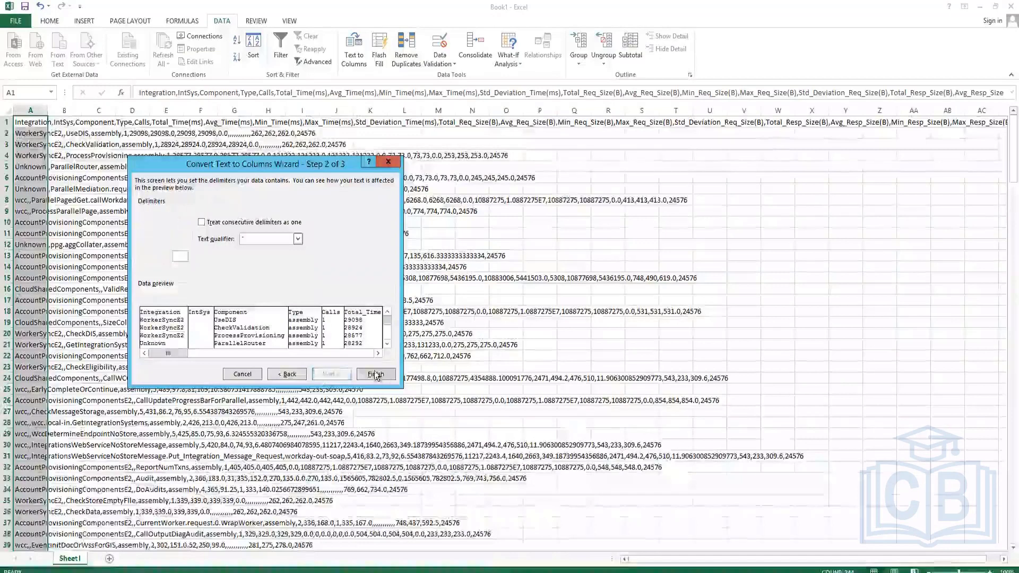
pyautogui.click(375, 374)
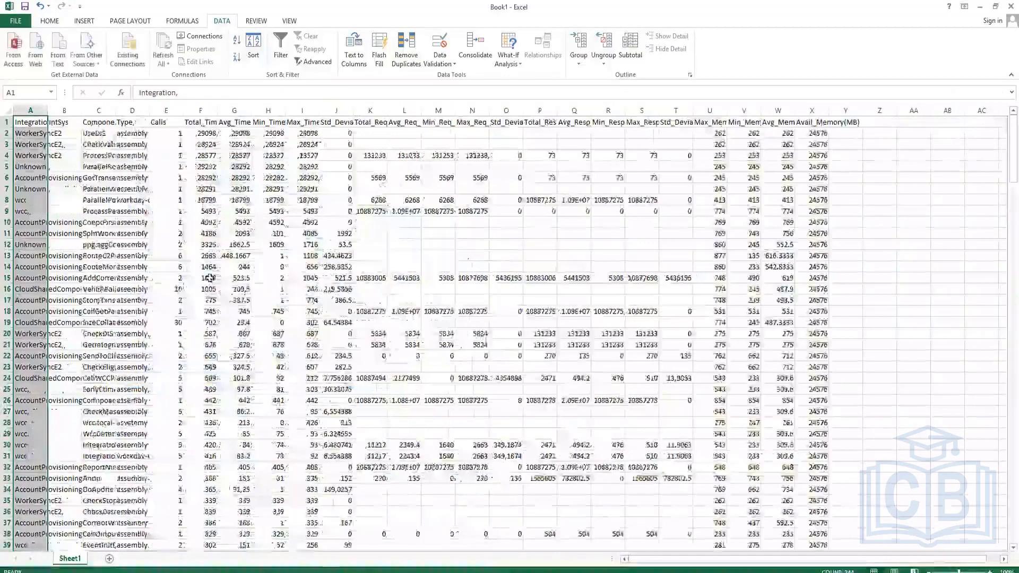
# Autofit the widths of the log's populated columns to their contents and scroll through the rows
pyautogui.click(210, 278)
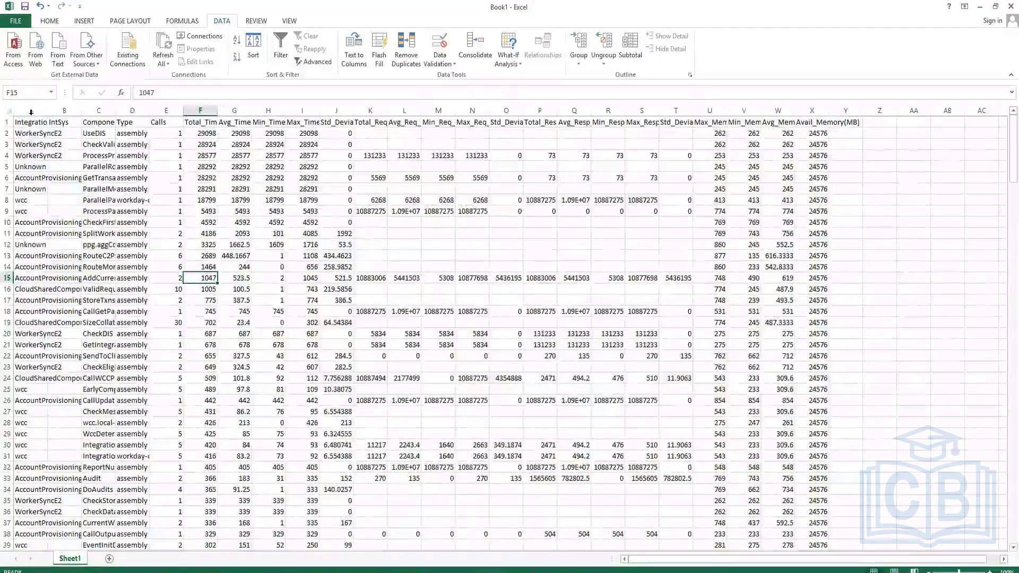
pyautogui.moveTo(31, 111); pyautogui.dragTo(858, 109)
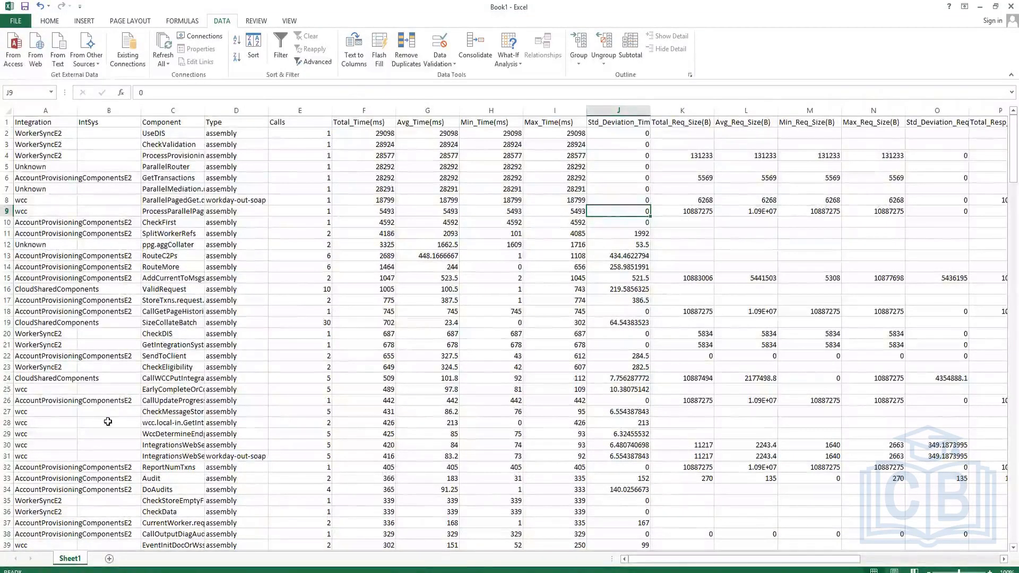
pyautogui.scroll(-6, 109, 406)
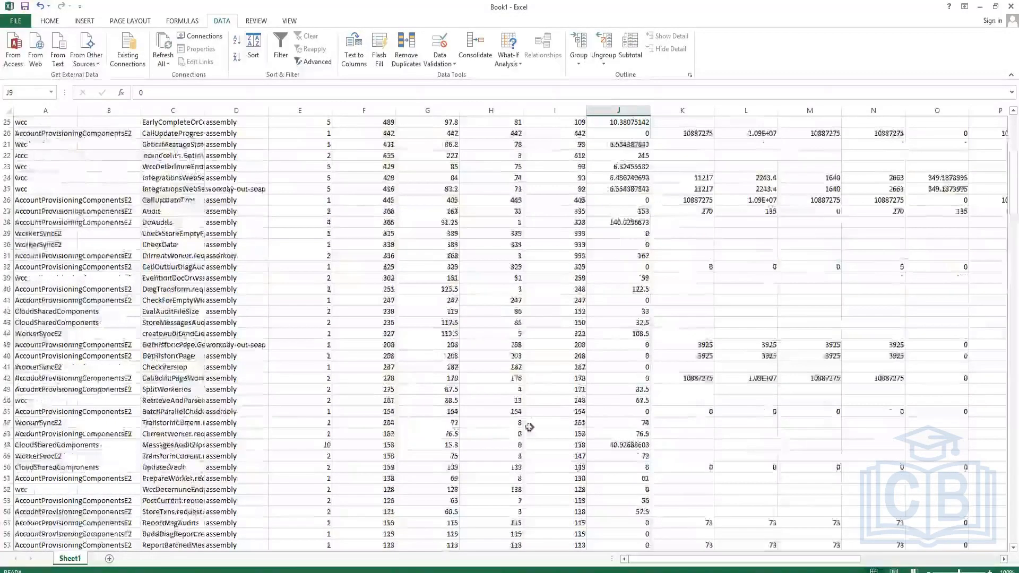
pyautogui.scroll(6, 565, 366)
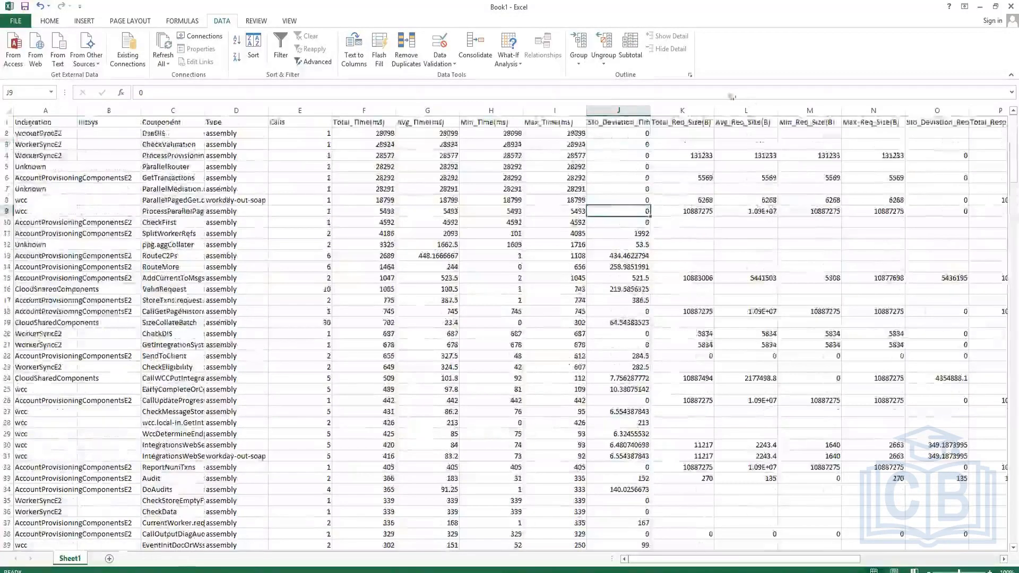
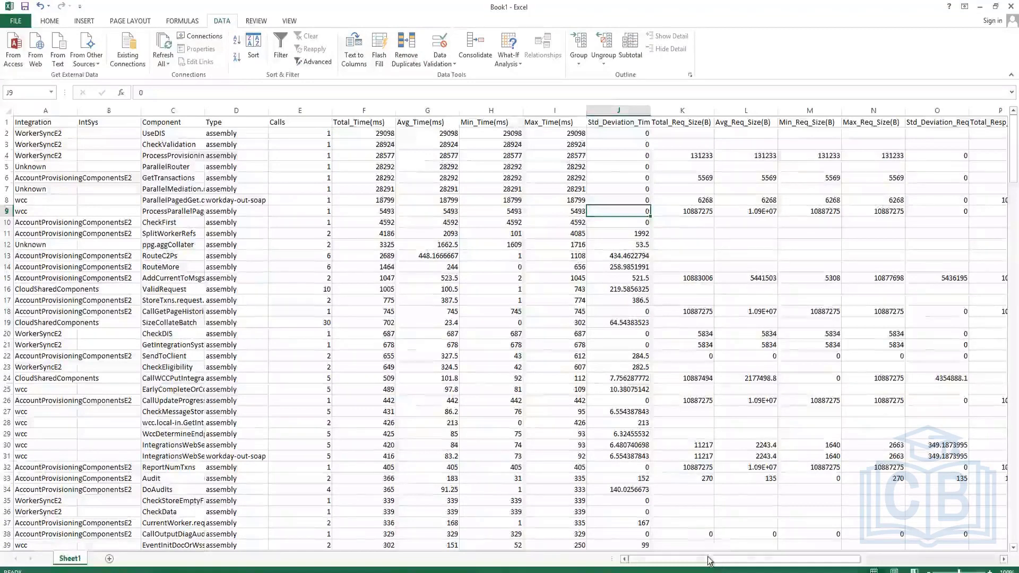
# Scroll across the log worksheet's columns and rows to review the split profile log data
pyautogui.moveTo(714, 558); pyautogui.dragTo(931, 569)
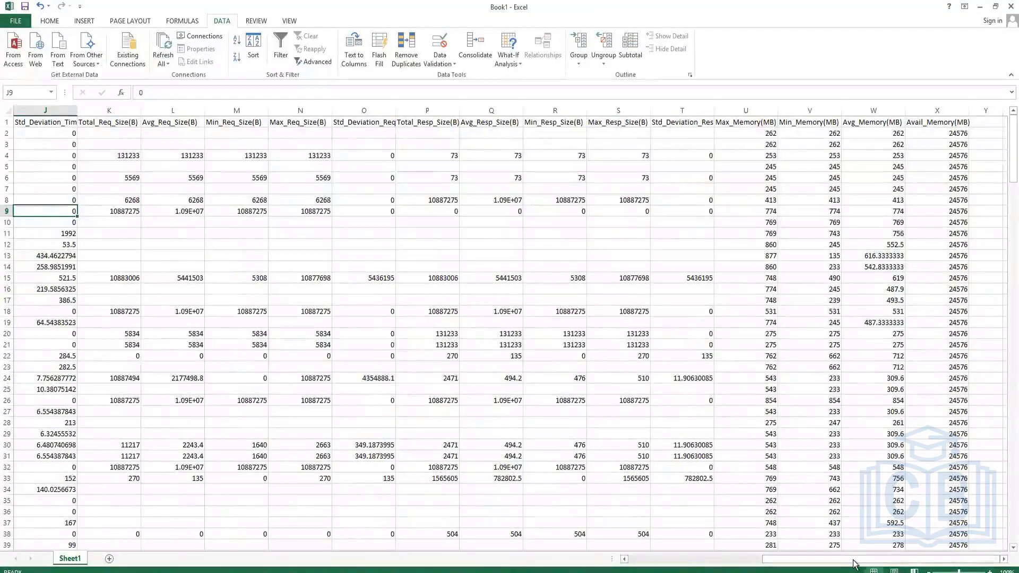
pyautogui.moveTo(855, 560); pyautogui.dragTo(435, 556)
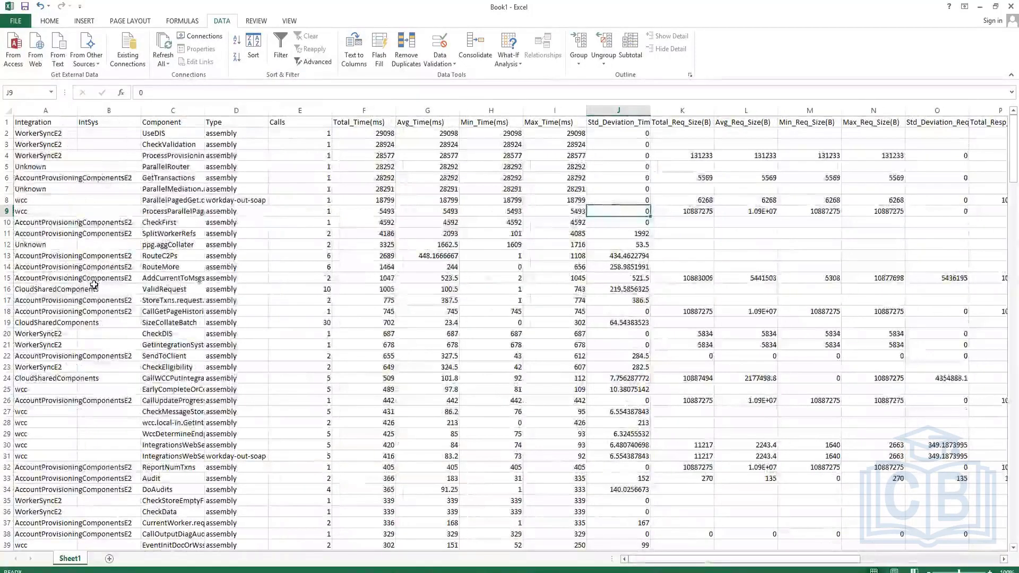
pyautogui.scroll(-2, 94, 285)
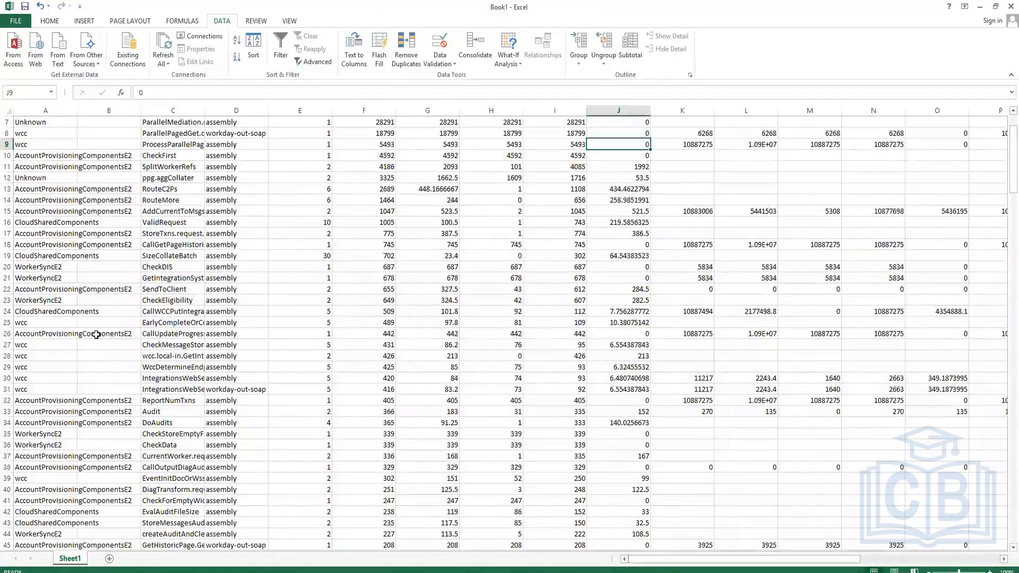
pyautogui.scroll(2, 111, 318)
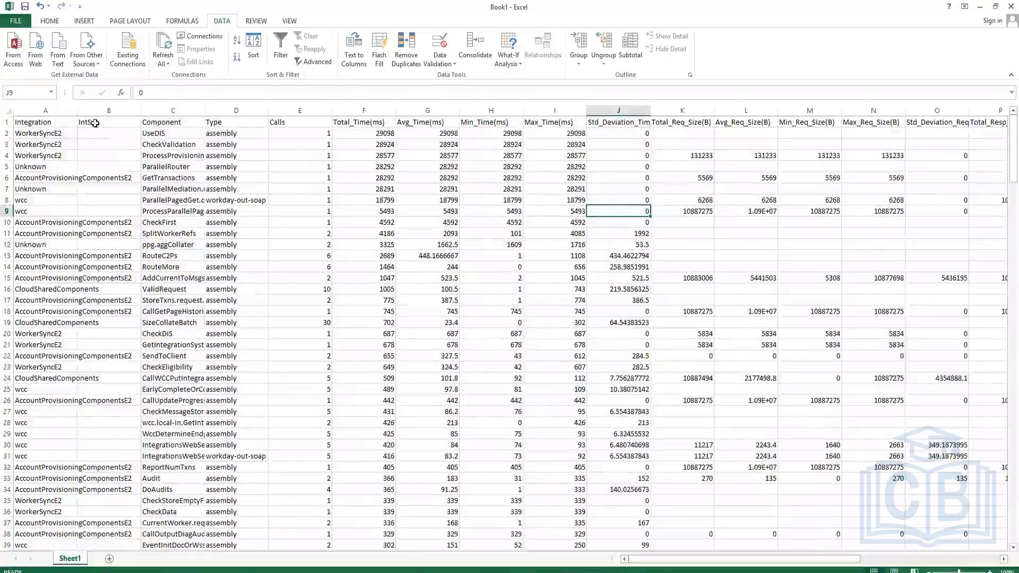
pyautogui.scroll(-4, 49, 396)
pyautogui.scroll(4, 50, 396)
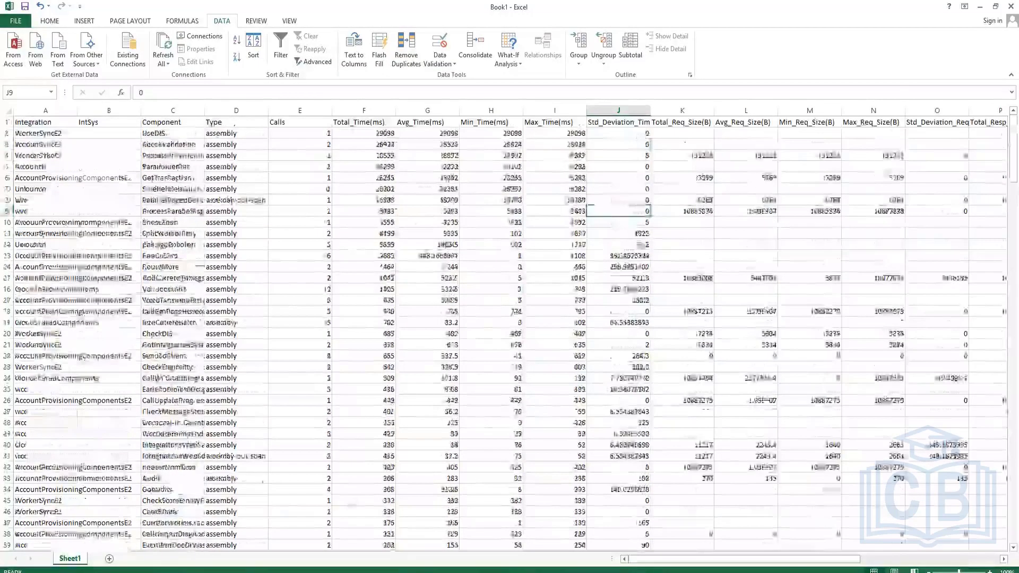
pyautogui.moveTo(767, 561); pyautogui.dragTo(775, 561)
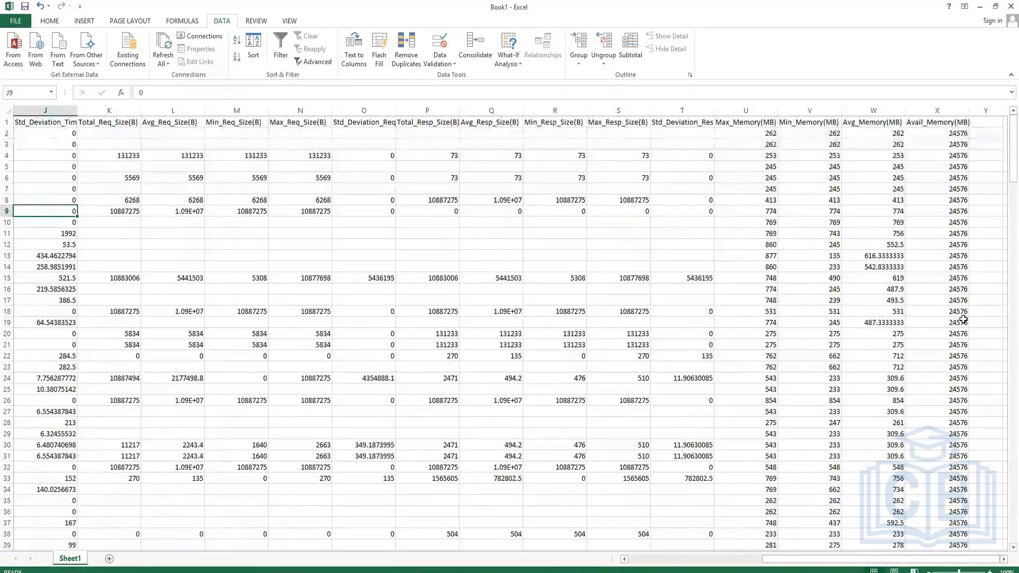
# Inspect the memory column headers and the Max_Memory(MB) values in the log worksheet
pyautogui.click(937, 123)
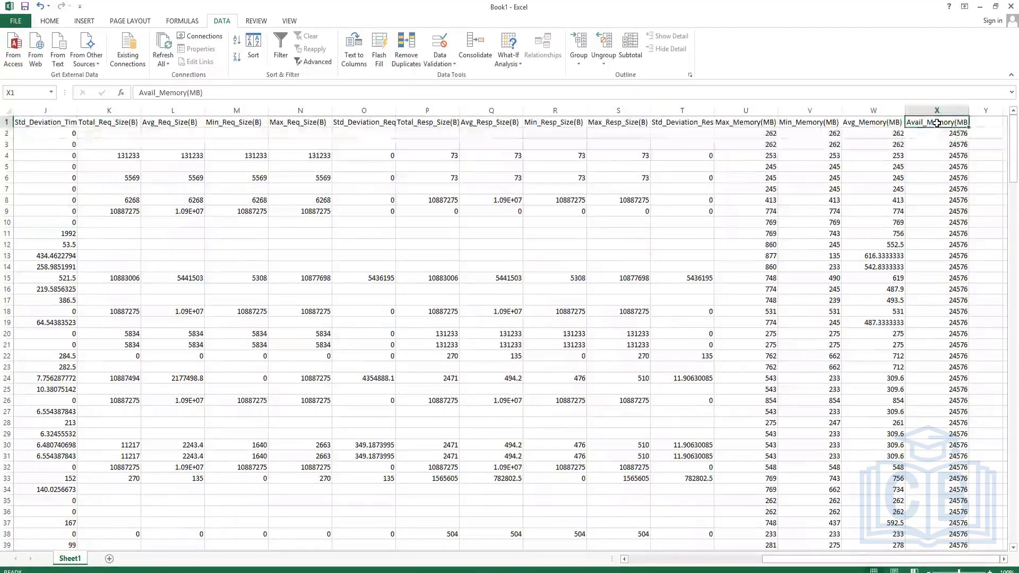
pyautogui.click(860, 123)
pyautogui.click(810, 121)
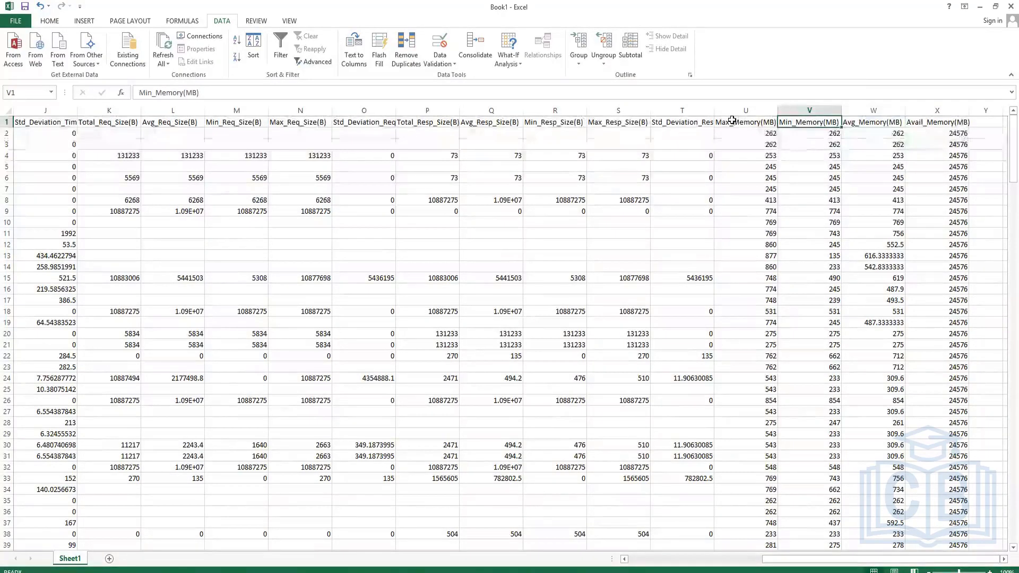
pyautogui.click(735, 121)
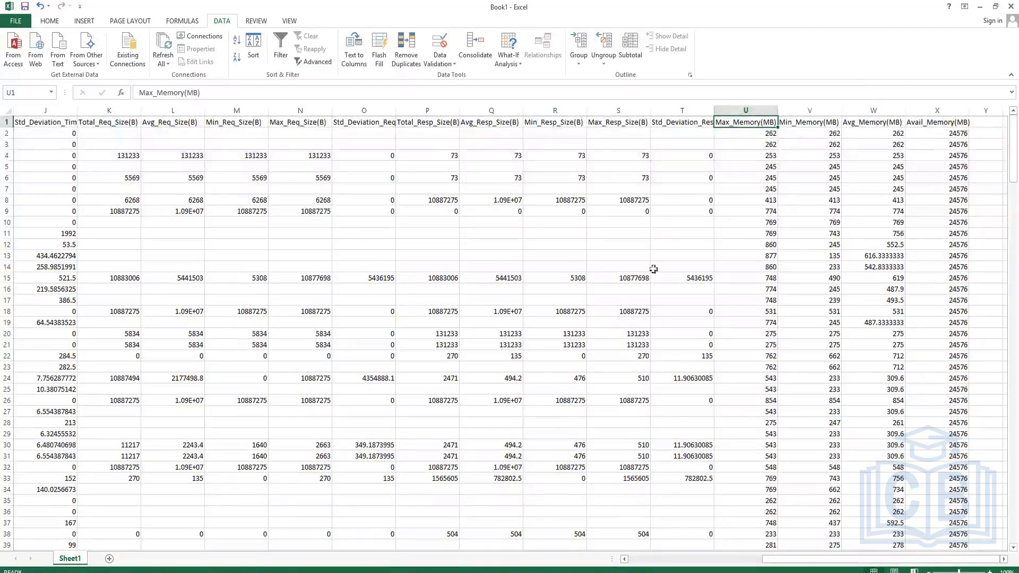
pyautogui.click(755, 107)
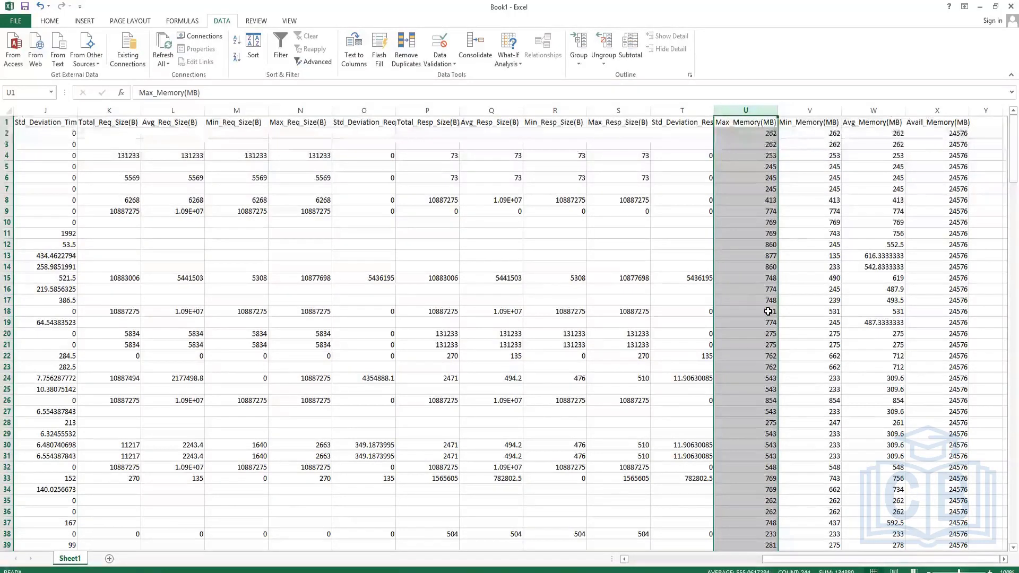
pyautogui.click(766, 367)
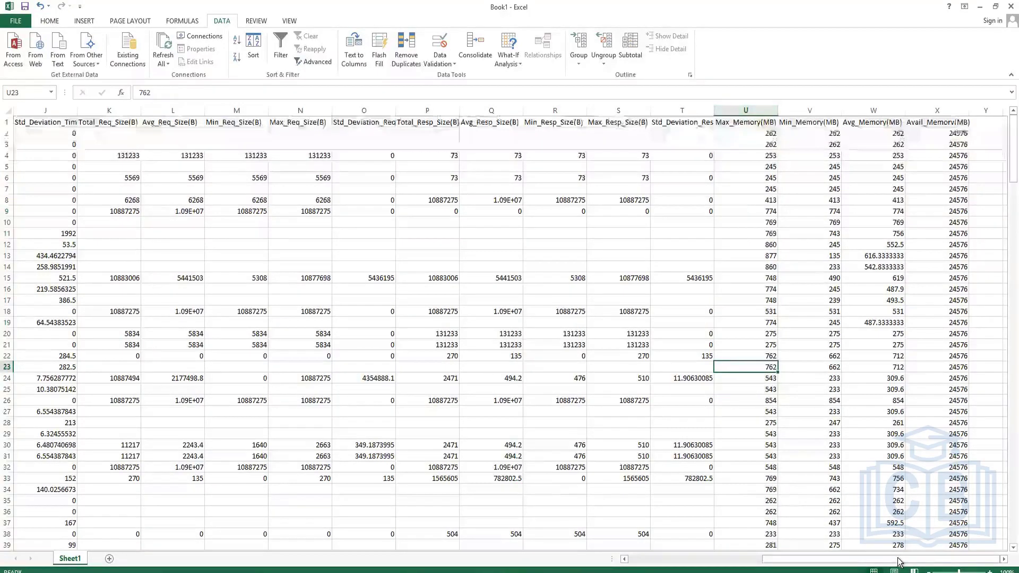
pyautogui.moveTo(898, 562); pyautogui.dragTo(586, 554)
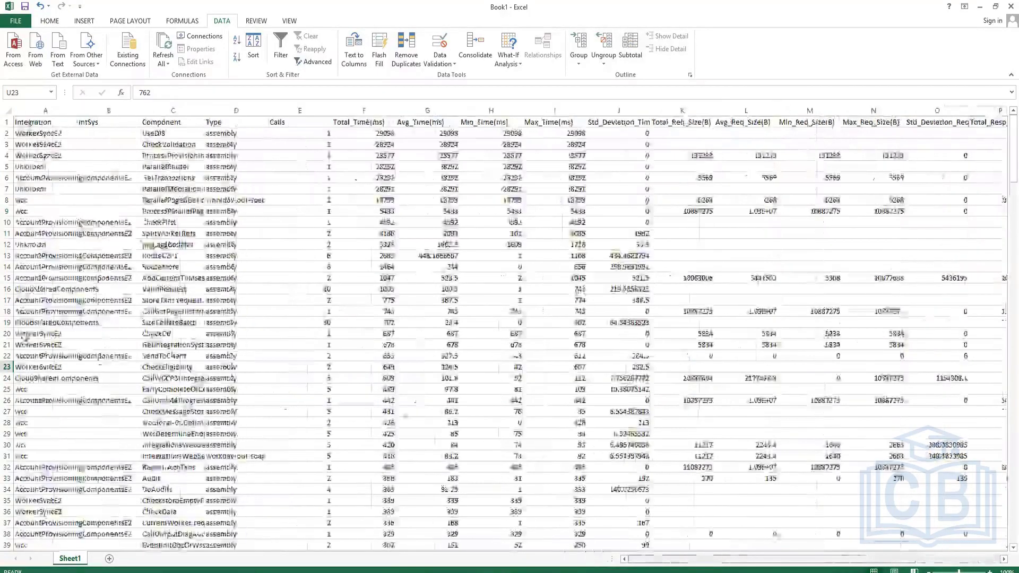
pyautogui.scroll(-4, 580, 290)
# Return to the Workday background process and open Configure Integration Notifications for its integration system
pyautogui.click(981, 7)
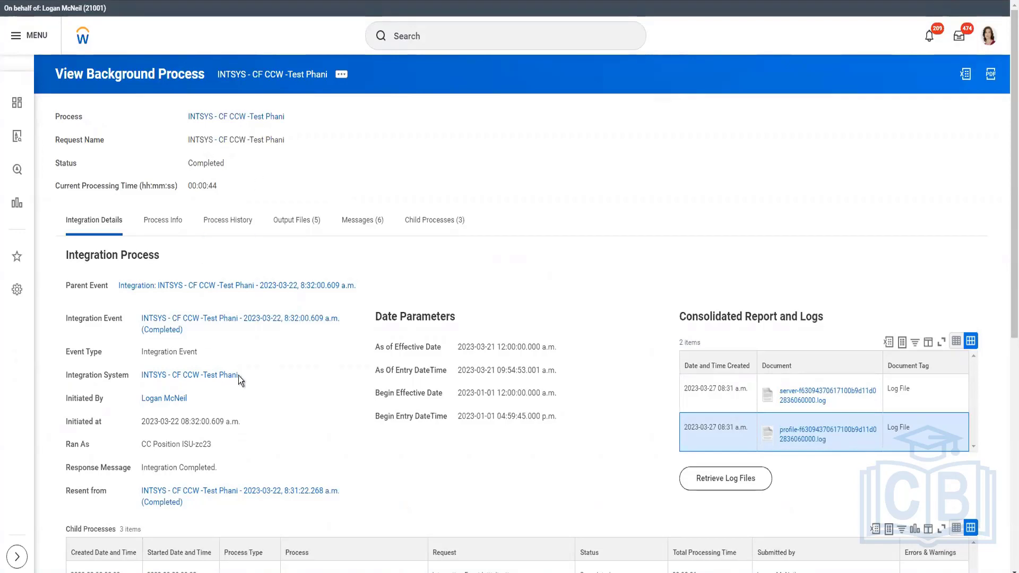
pyautogui.moveTo(240, 381)
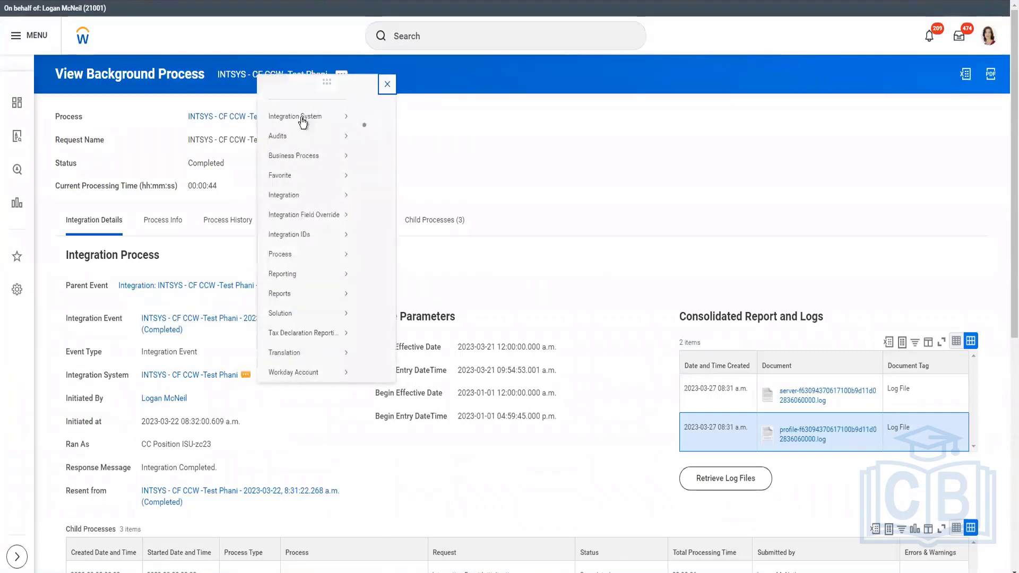
pyautogui.moveTo(301, 117)
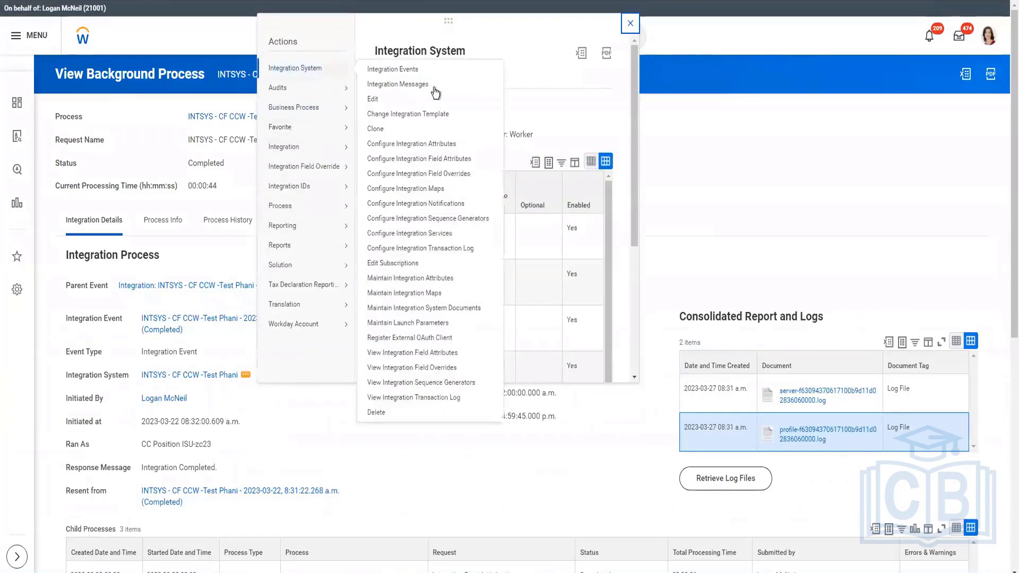
pyautogui.click(408, 205)
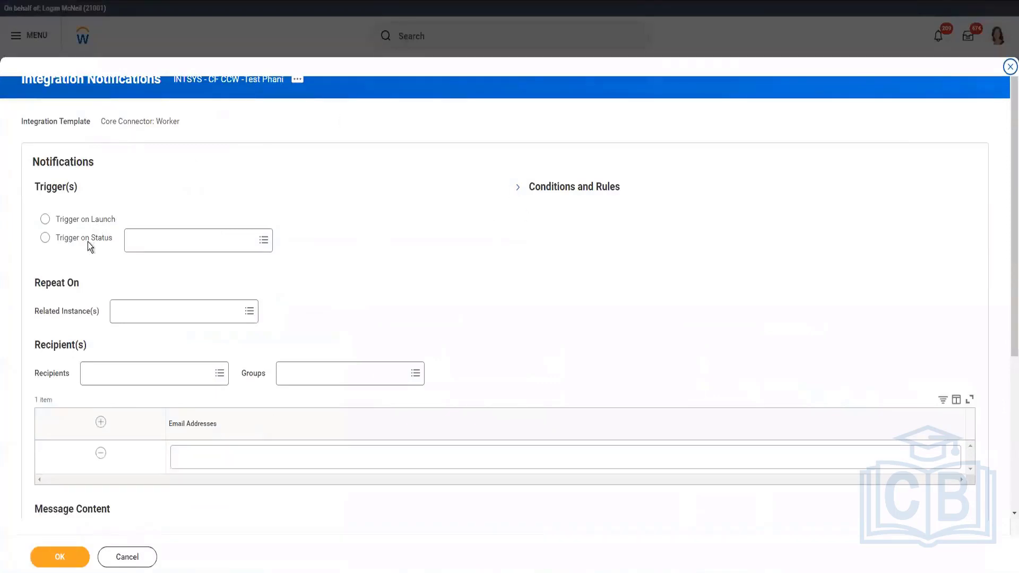
# Set the notification to trigger on status Completed With Errors, Completed with Warnings, Failed and Aborted
pyautogui.click(87, 241)
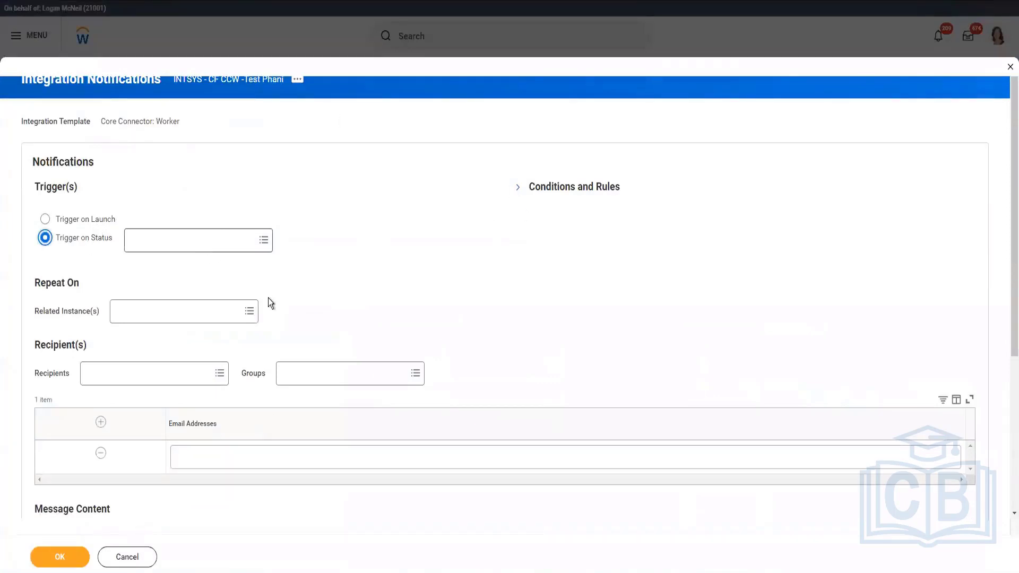
pyautogui.click(264, 240)
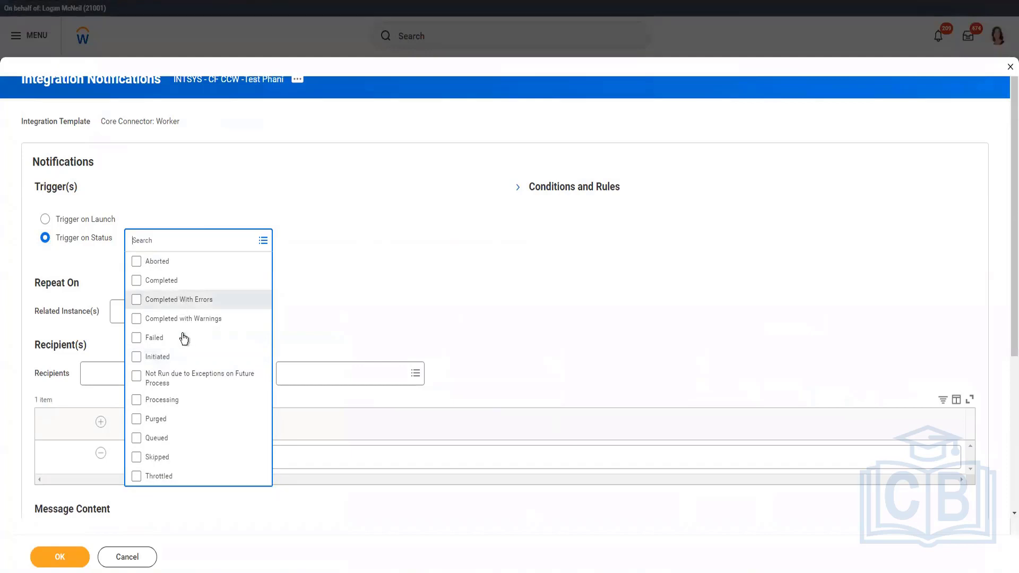
pyautogui.click(150, 344)
pyautogui.click(149, 345)
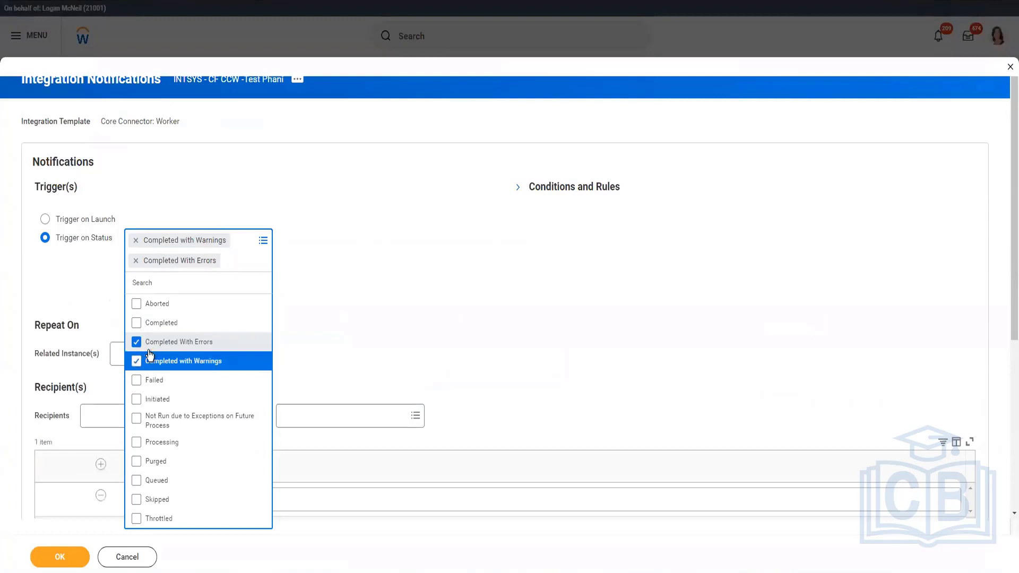
pyautogui.doubleClick(150, 355)
pyautogui.click(138, 388)
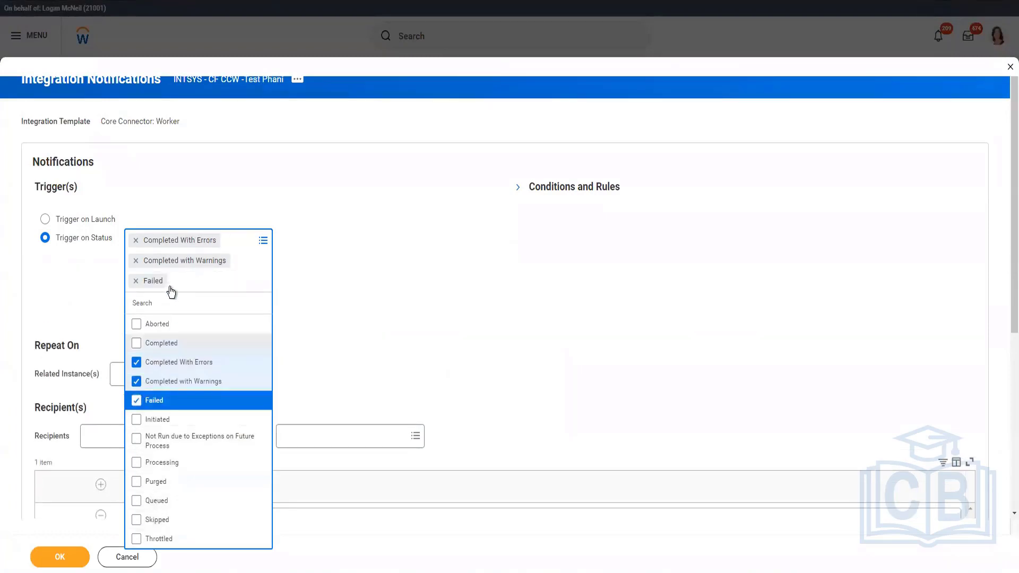
pyautogui.click(144, 324)
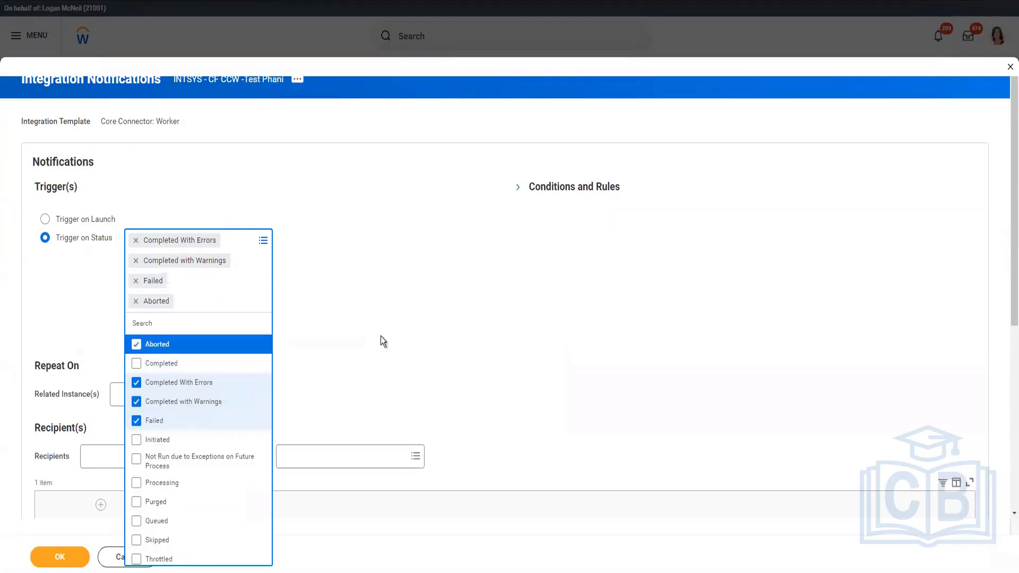
pyautogui.click(518, 187)
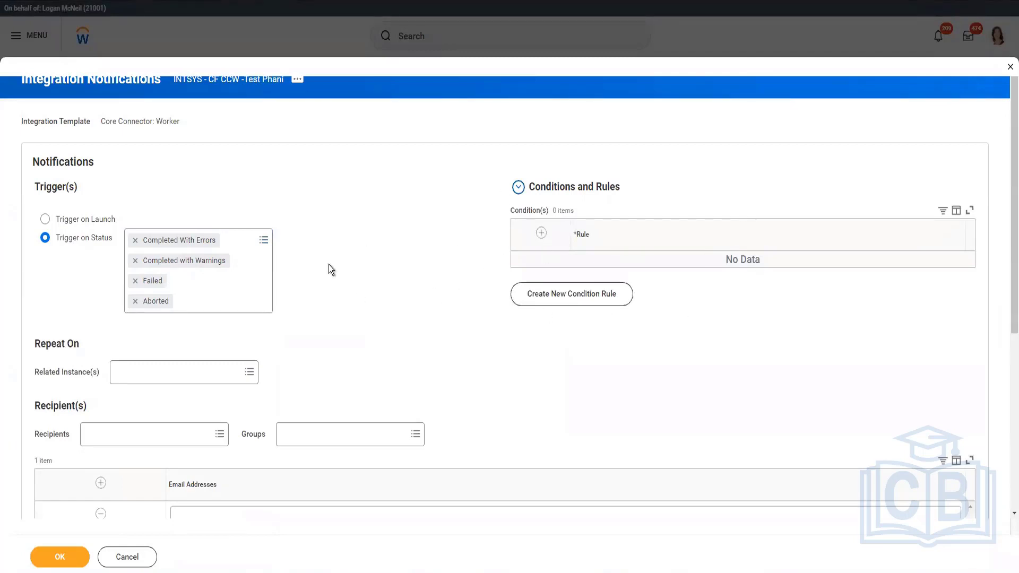
pyautogui.scroll(-3, 330, 265)
pyautogui.click(149, 271)
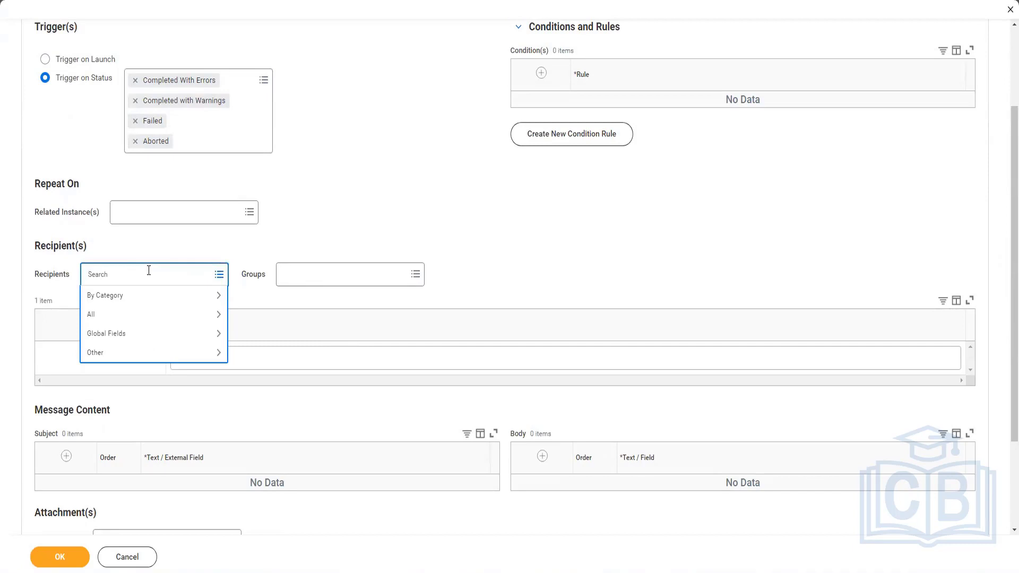
pyautogui.write('Integration')
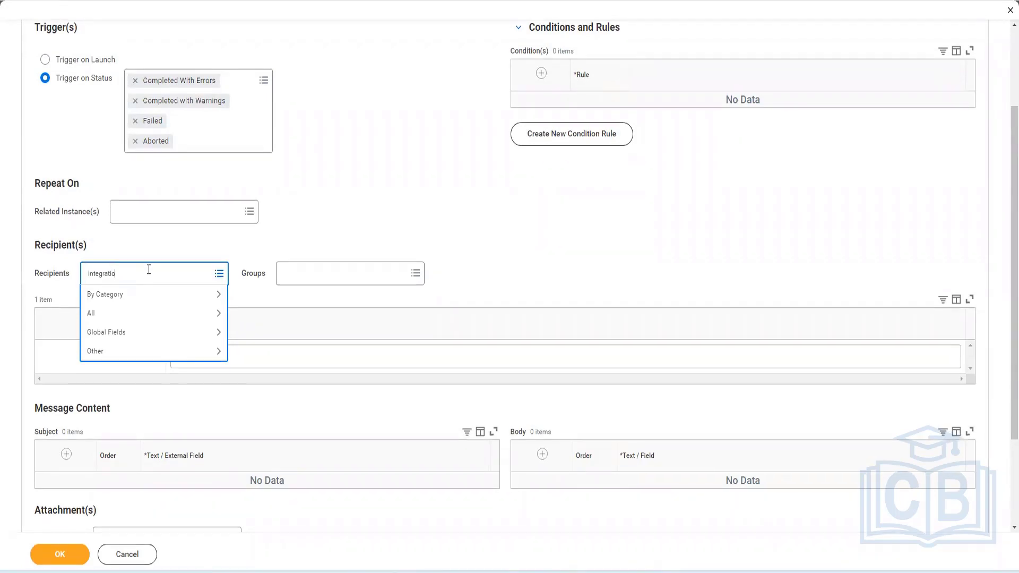
# Add Integration Administrator and Integration Monitor as the notification's recipient groups
pyautogui.click(344, 274)
pyautogui.write('Integra')
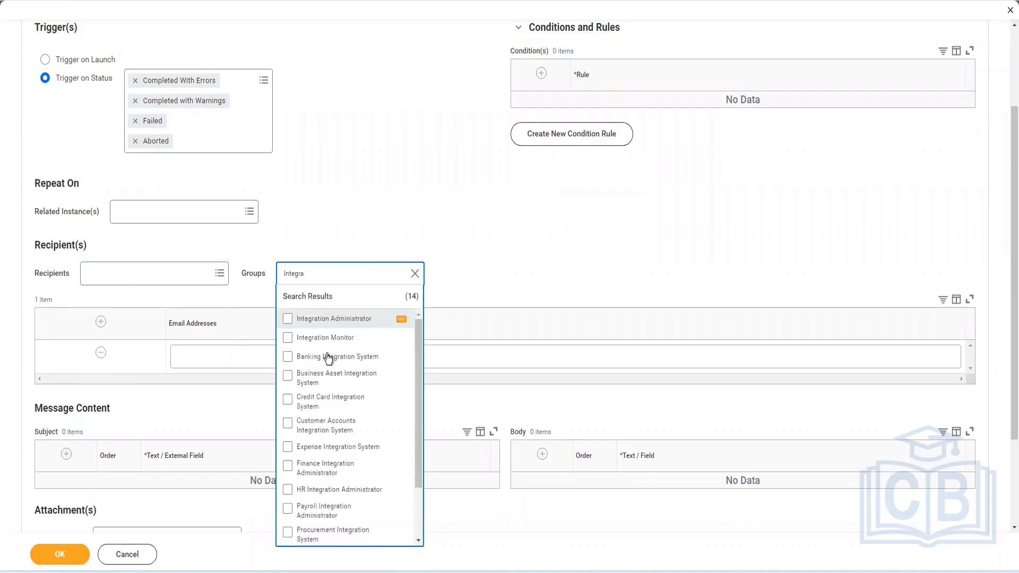
pyautogui.click(333, 321)
pyautogui.click(424, 363)
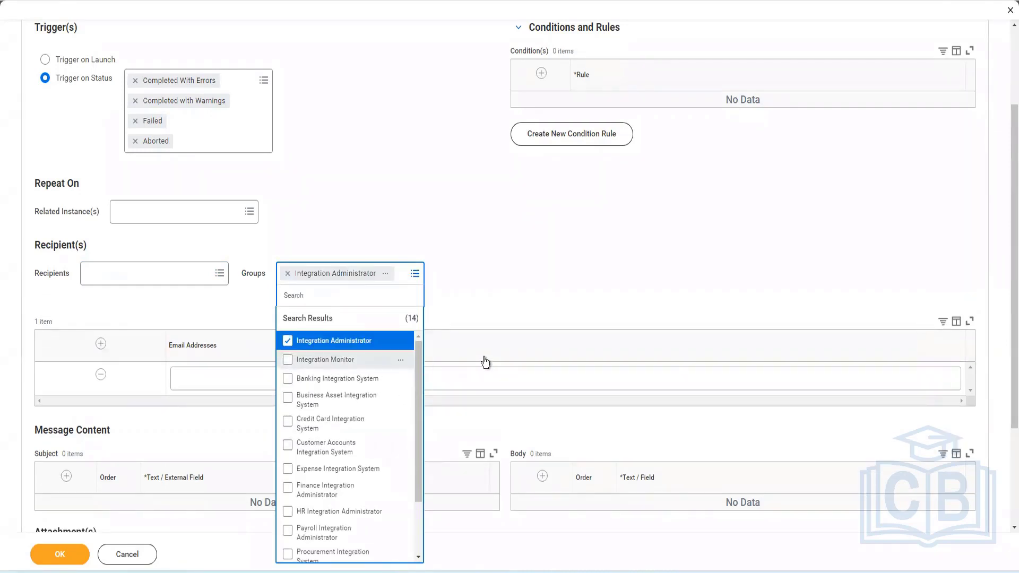
pyautogui.click(504, 290)
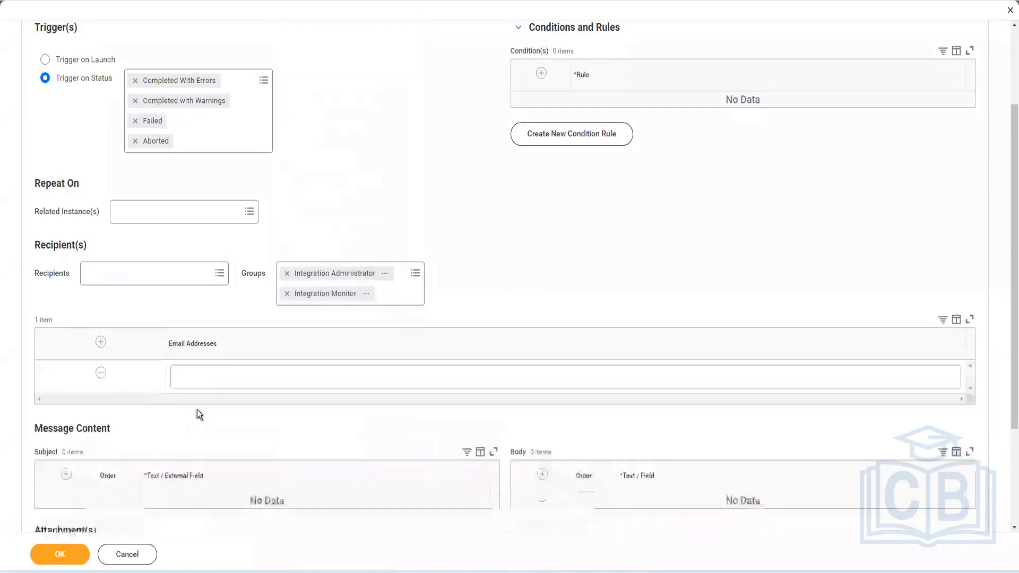
# Enter the integration errors mailbox e-mail address in the Email Addresses row
pyautogui.click(230, 378)
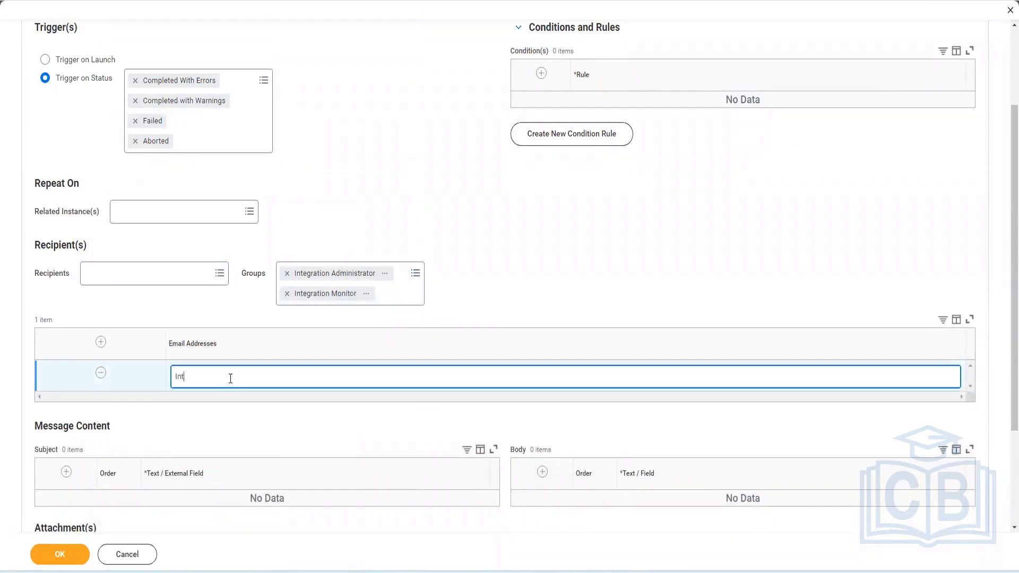
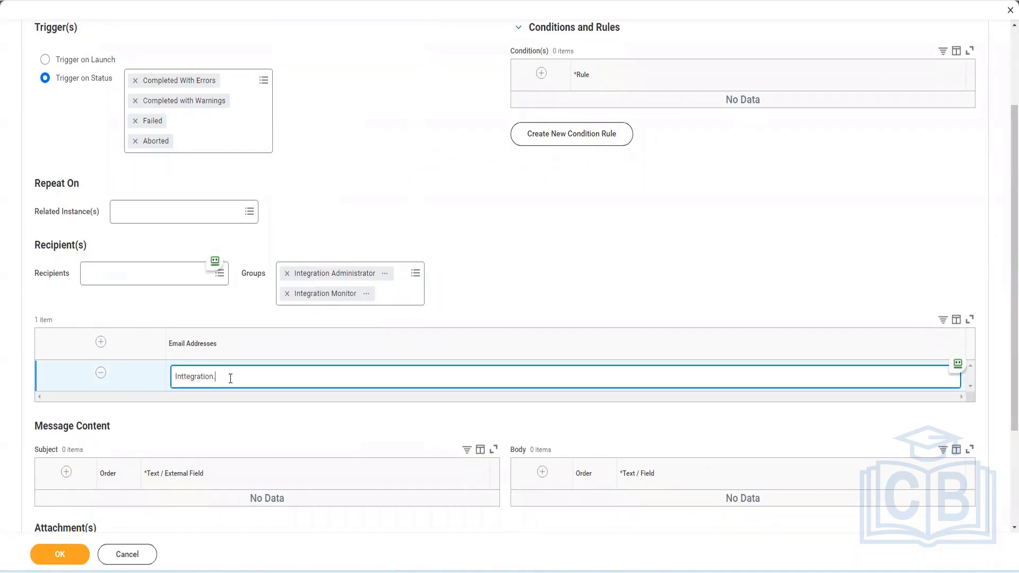
# Search the Recipients list for individual workers and HR, and browse its Integration category
pyautogui.click(163, 272)
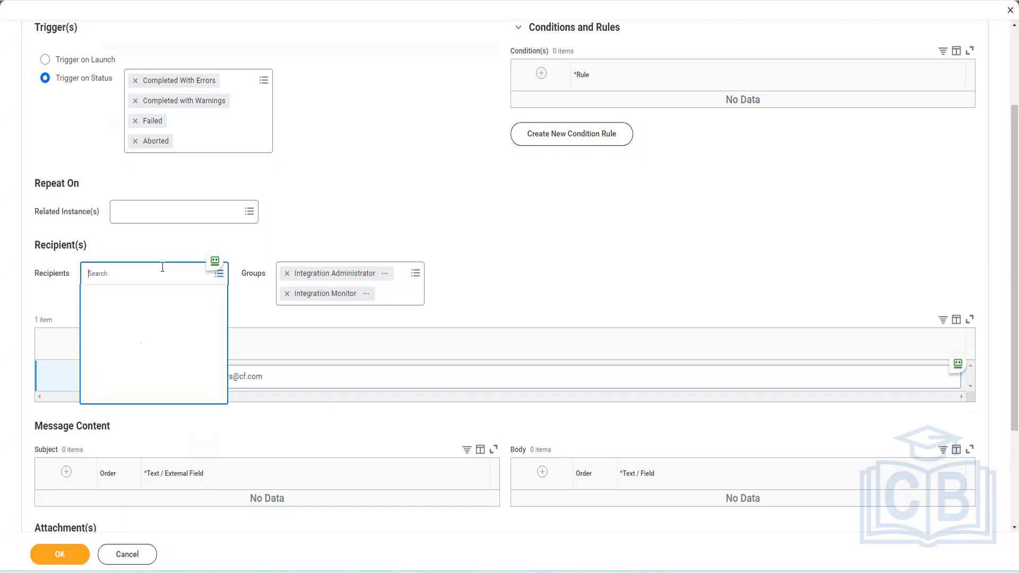
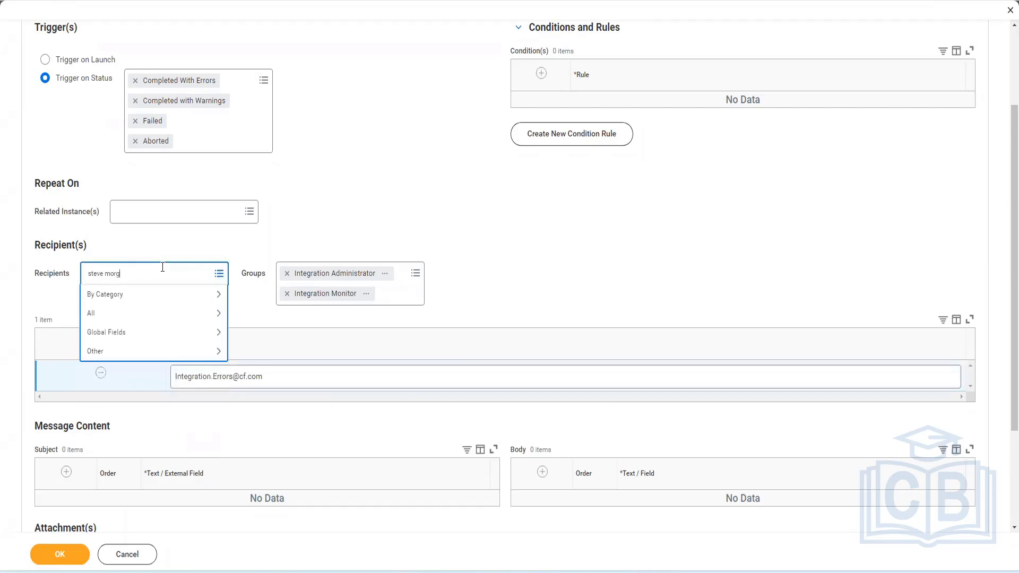
pyautogui.press('Return')
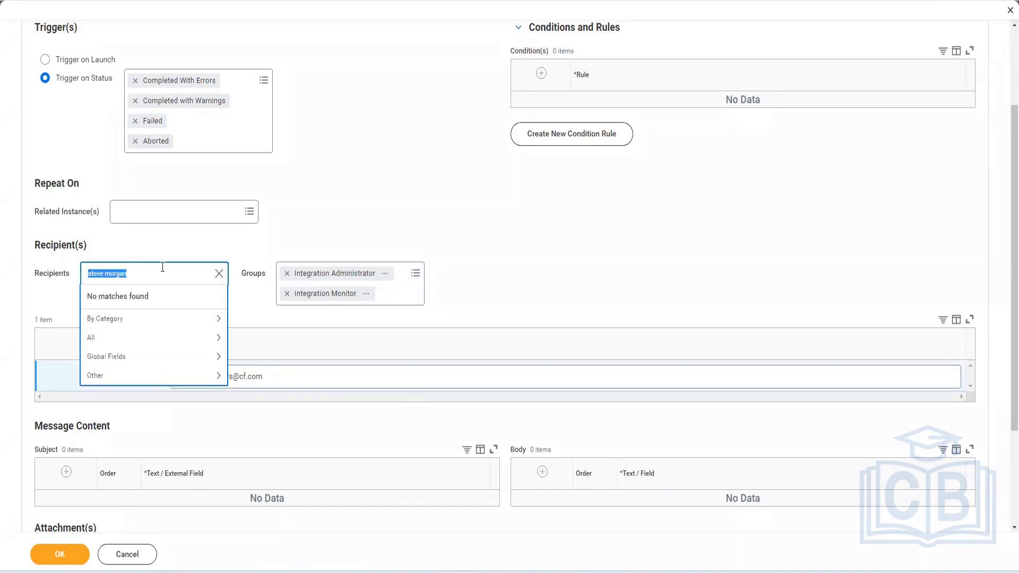
pyautogui.click(171, 318)
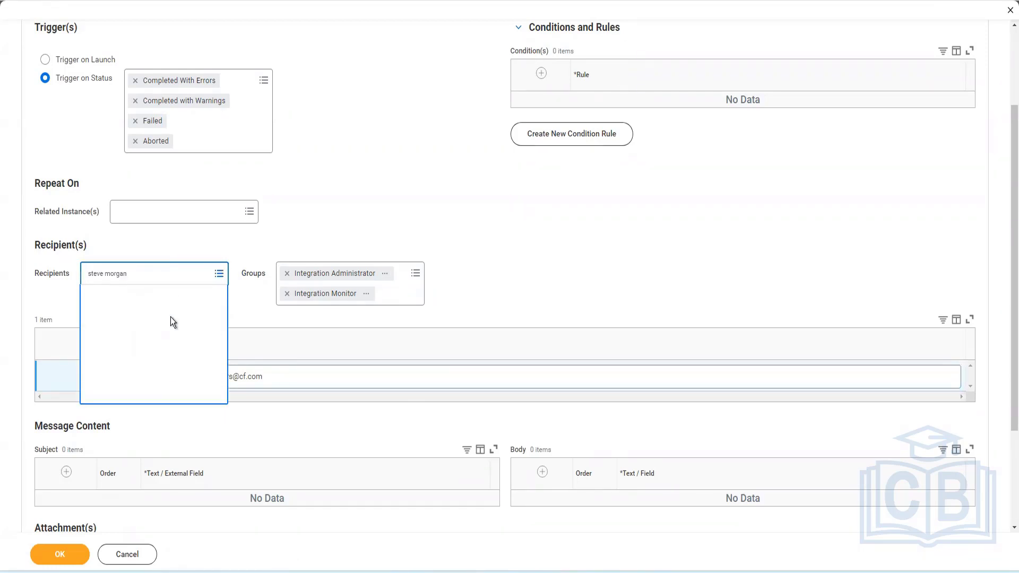
pyautogui.click(143, 274)
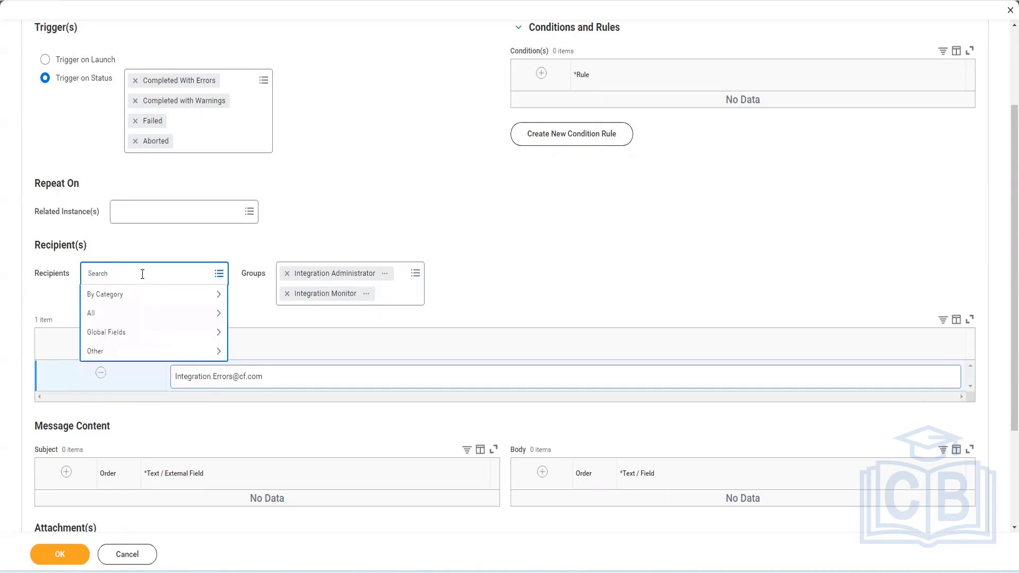
pyautogui.write('logan')
pyautogui.press('Return')
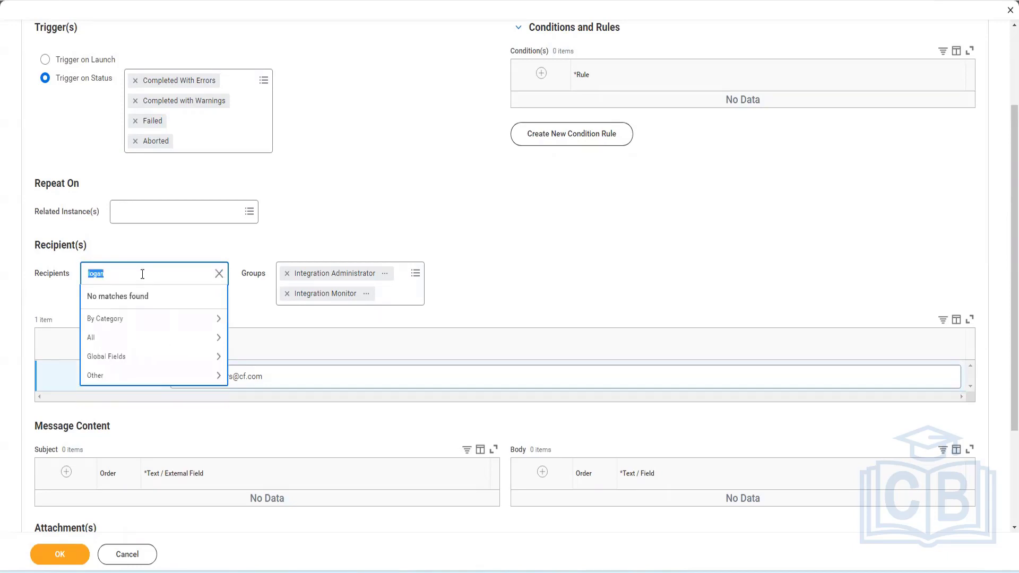
pyautogui.click(151, 321)
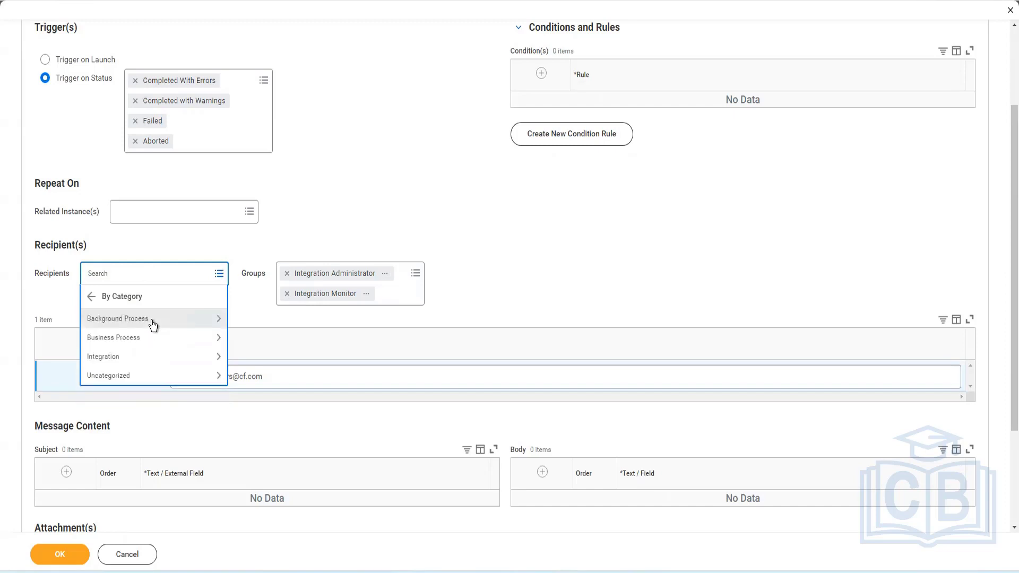
pyautogui.click(157, 356)
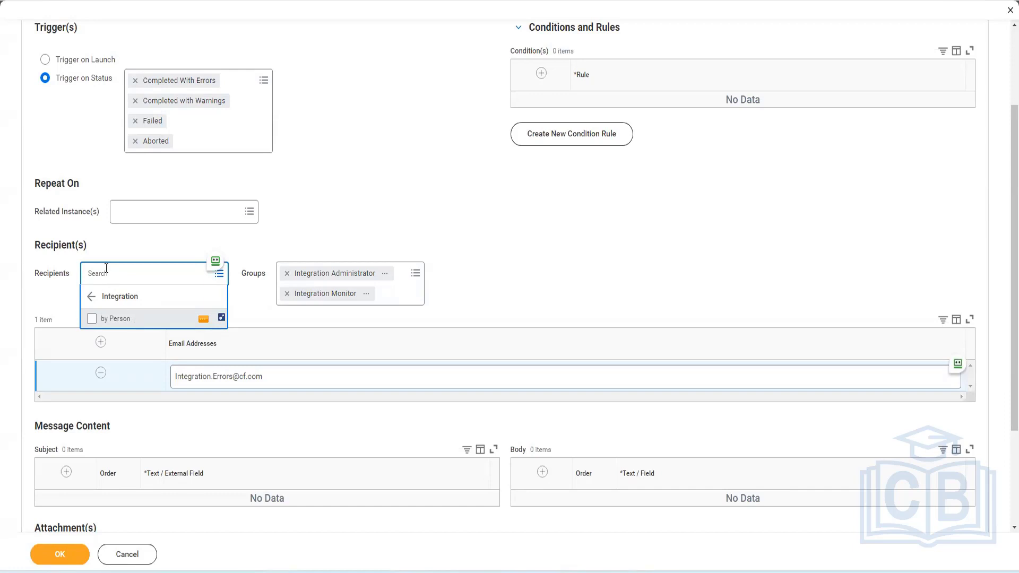
pyautogui.click(157, 275)
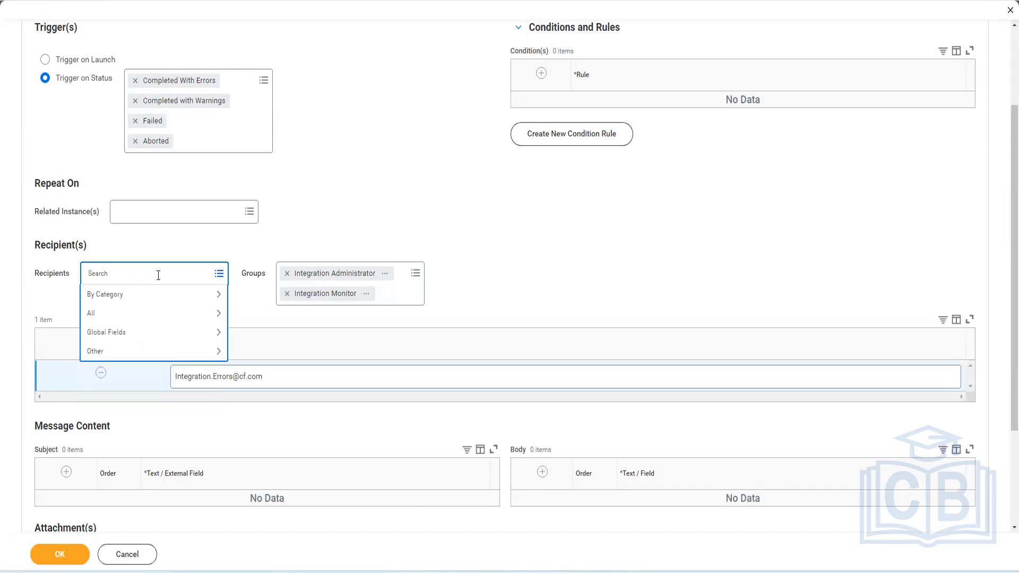
pyautogui.write('HR')
pyautogui.press('Return')
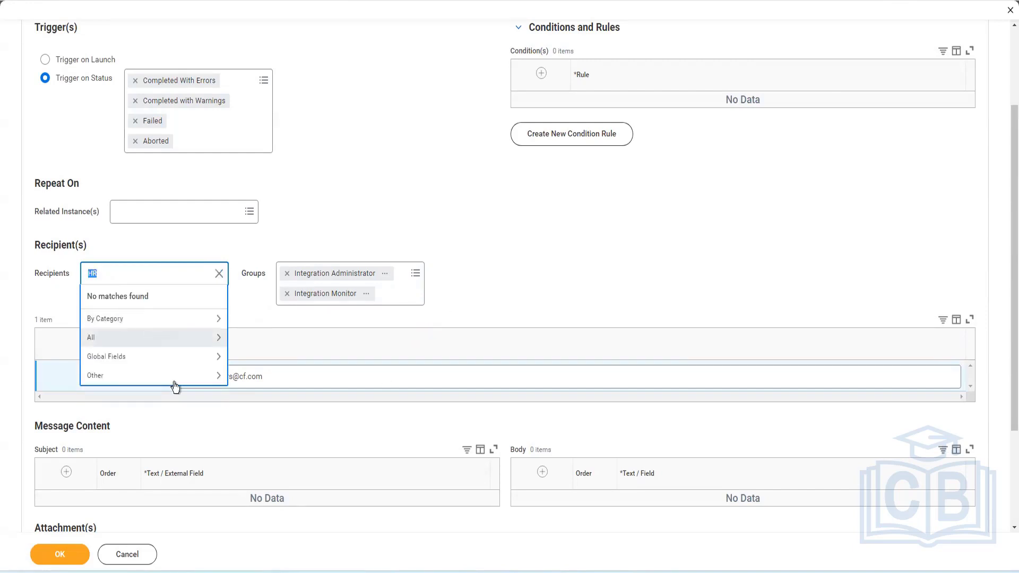
pyautogui.click(129, 272)
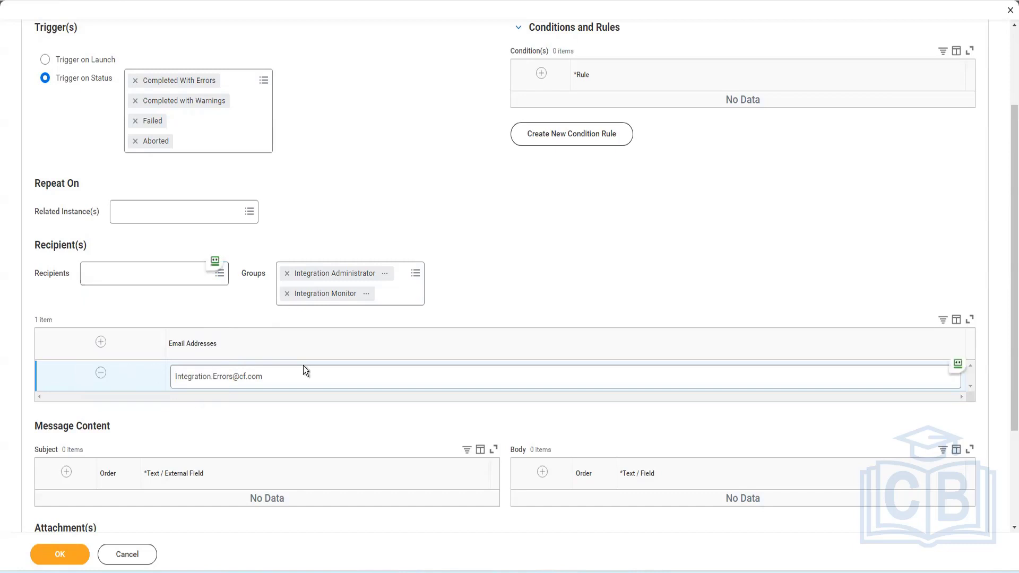
# Add a subject line with the text Integration Has Observed Errors
pyautogui.click(296, 377)
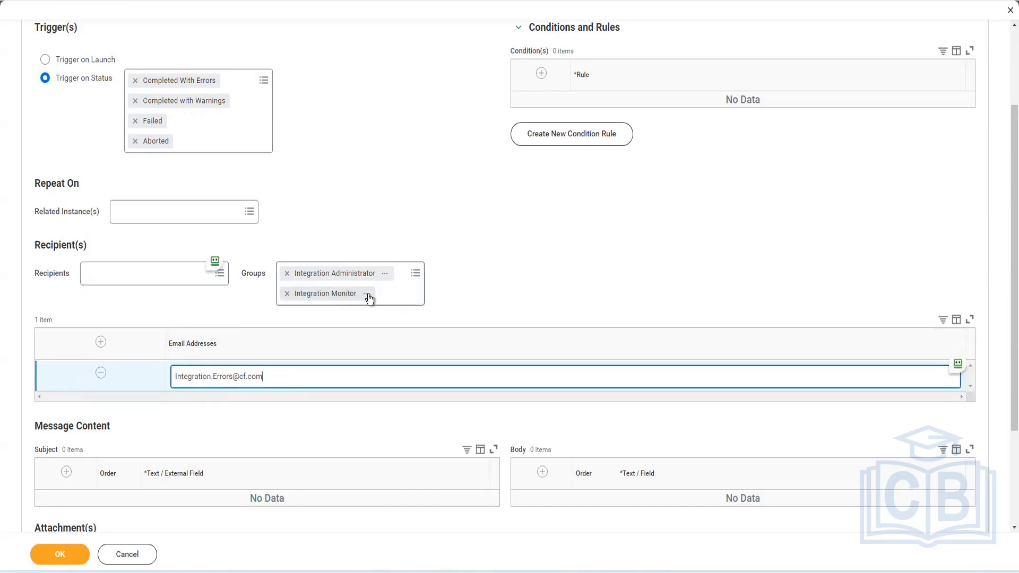
pyautogui.click(412, 298)
pyautogui.scroll(-2, 130, 478)
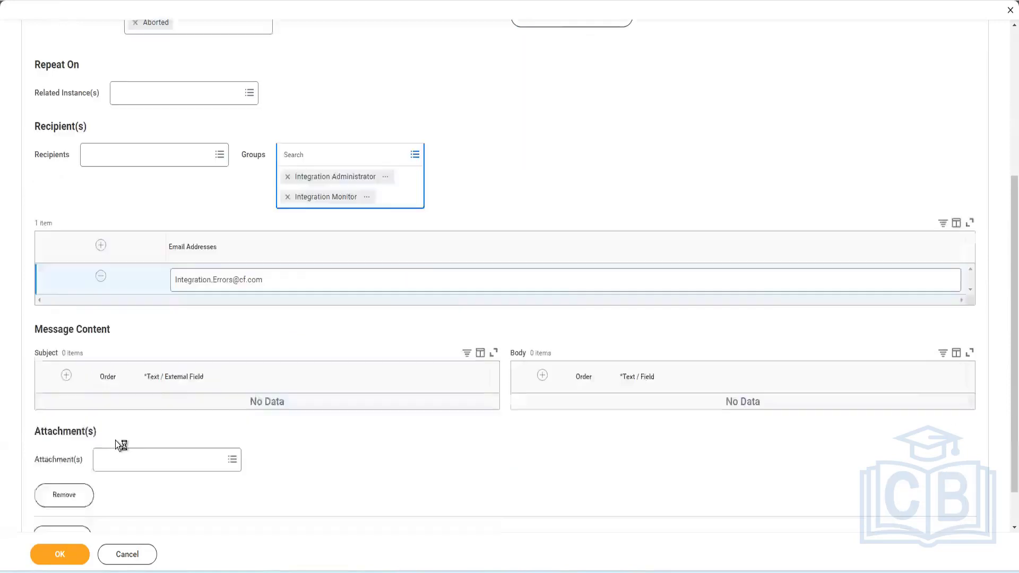
pyautogui.scroll(-1, 115, 440)
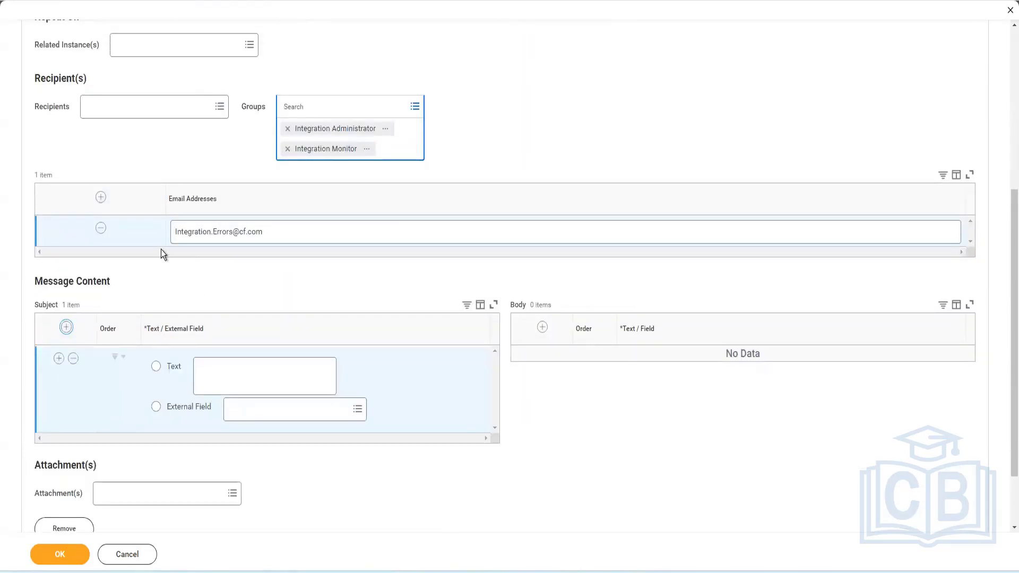
pyautogui.scroll(2, 187, 196)
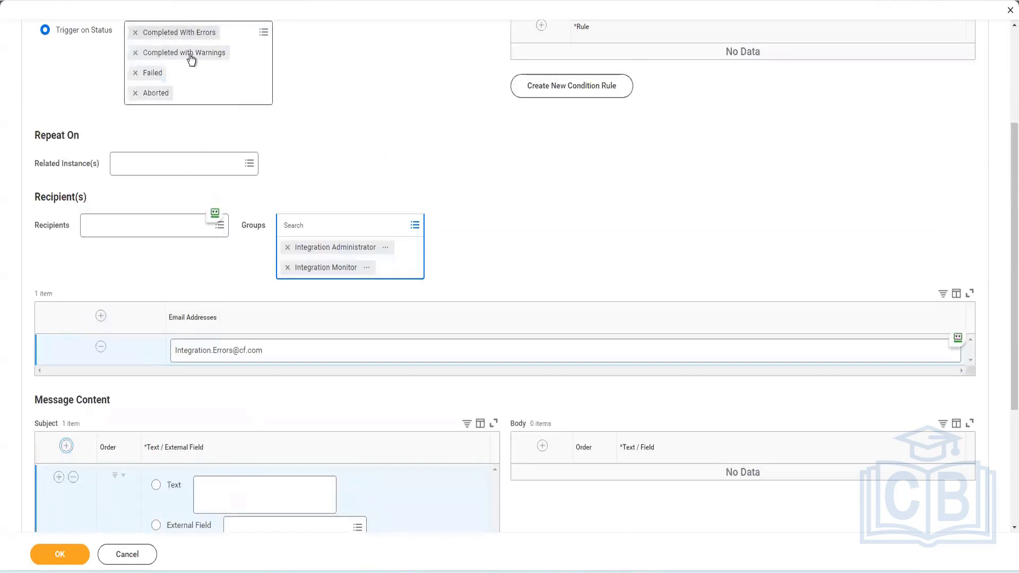
pyautogui.click(250, 485)
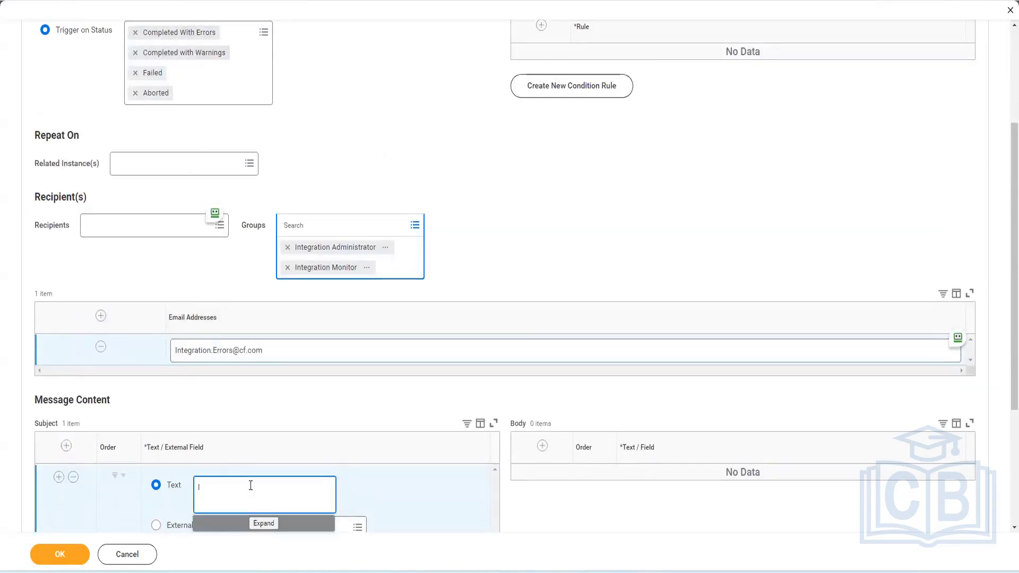
pyautogui.write('Integration Has Observed Errors')
# Add a body row containing the Integration Event field
pyautogui.scroll(-2, 552, 433)
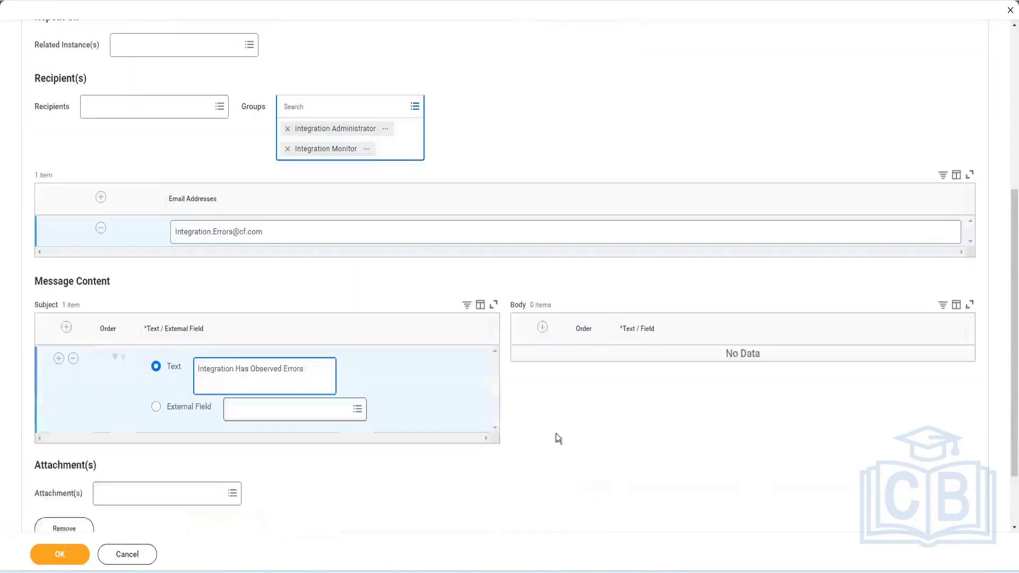
pyautogui.click(542, 328)
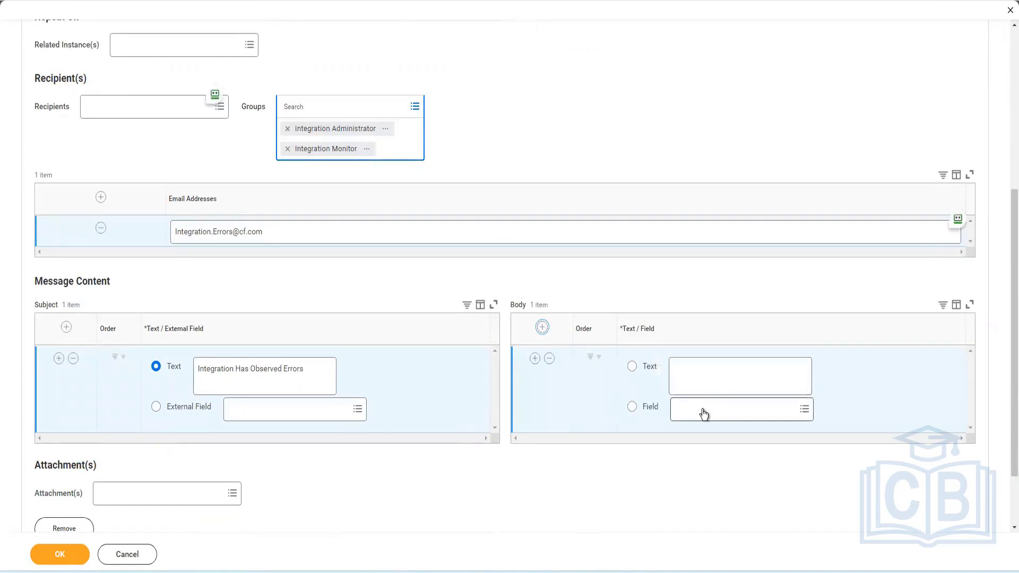
pyautogui.click(704, 413)
pyautogui.write('In')
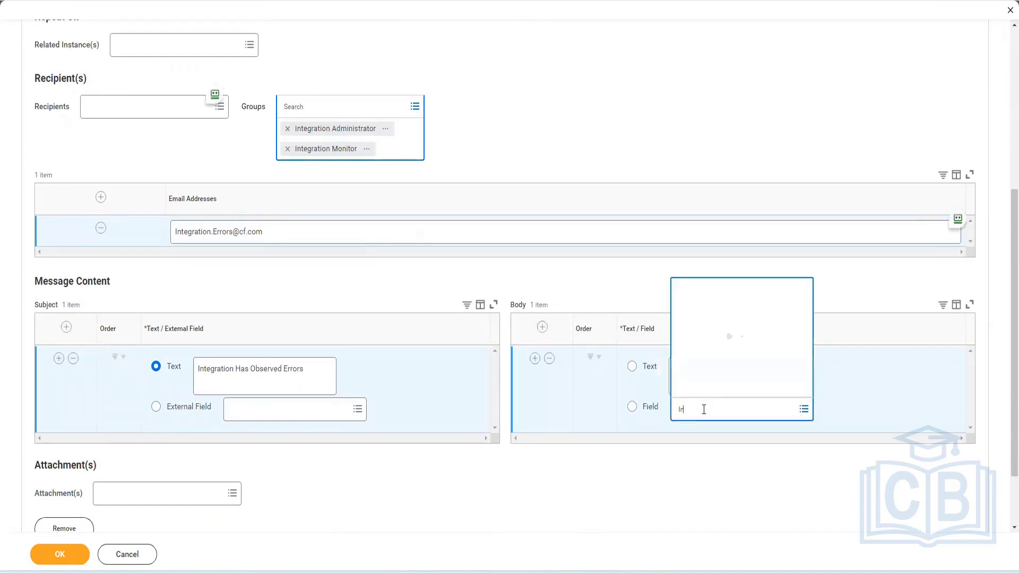
pyautogui.write('t Eve')
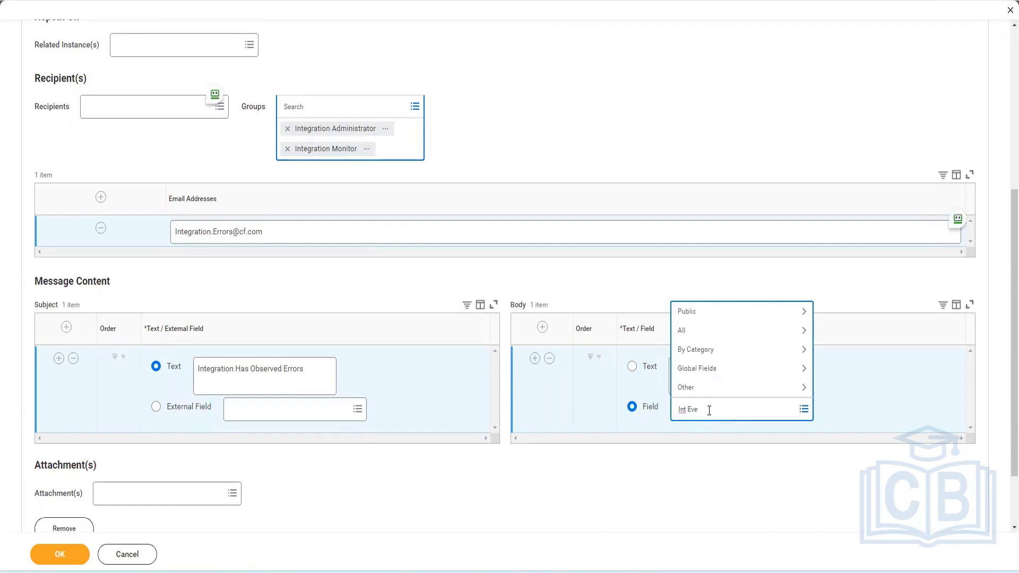
pyautogui.press('Return')
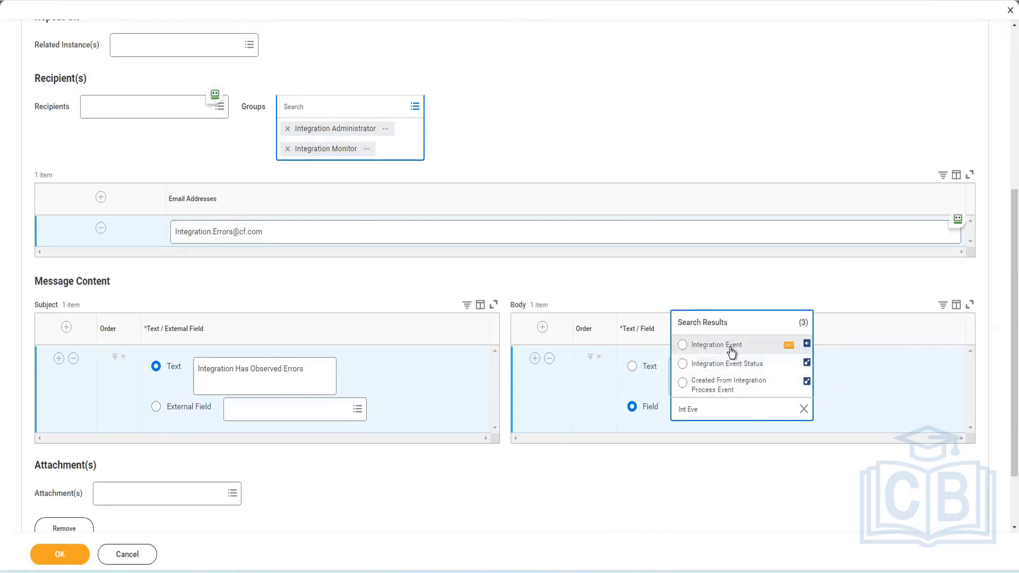
pyautogui.click(731, 346)
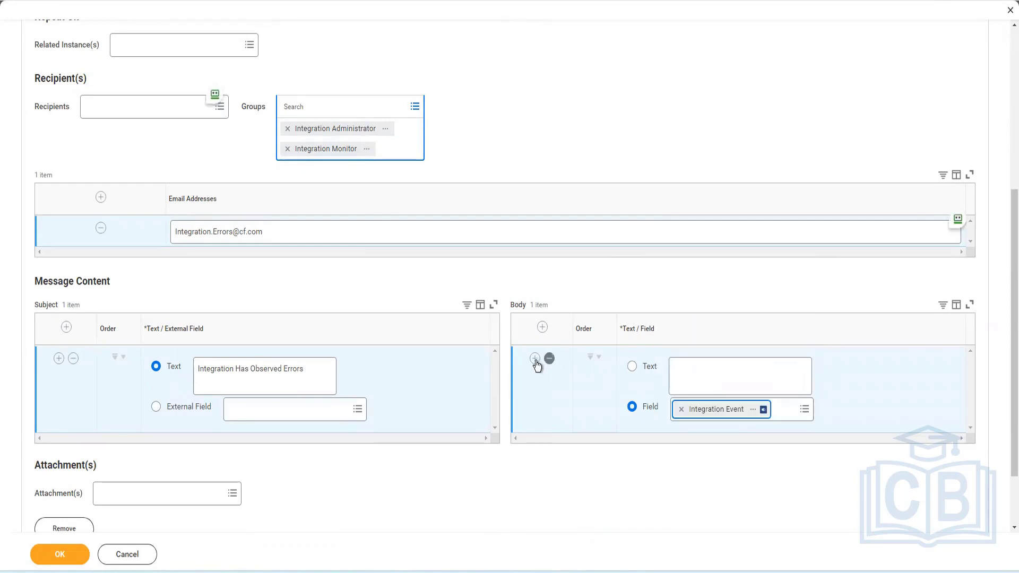
# Add a second body row containing the Line Break field
pyautogui.click(697, 481)
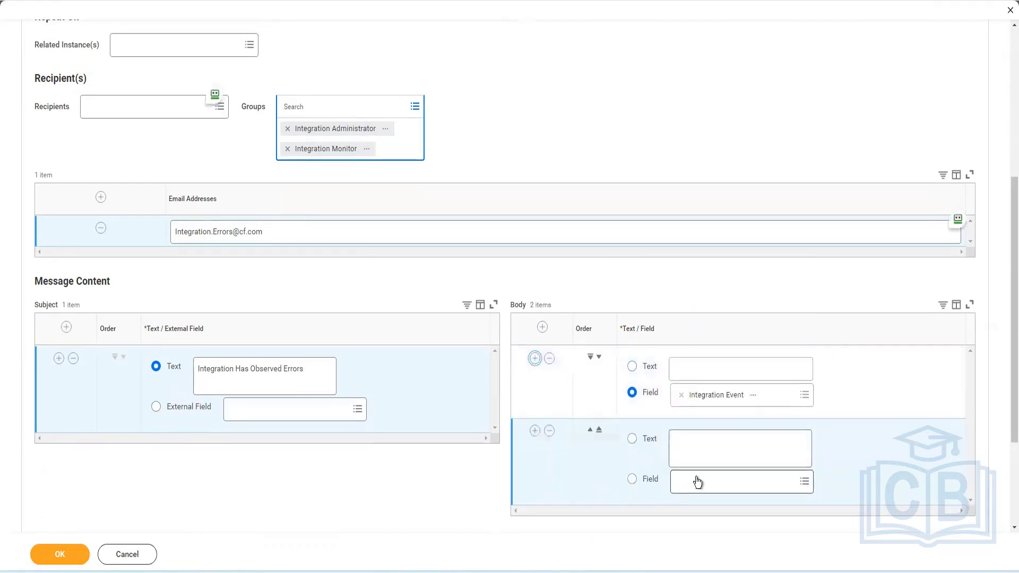
pyautogui.write('line break')
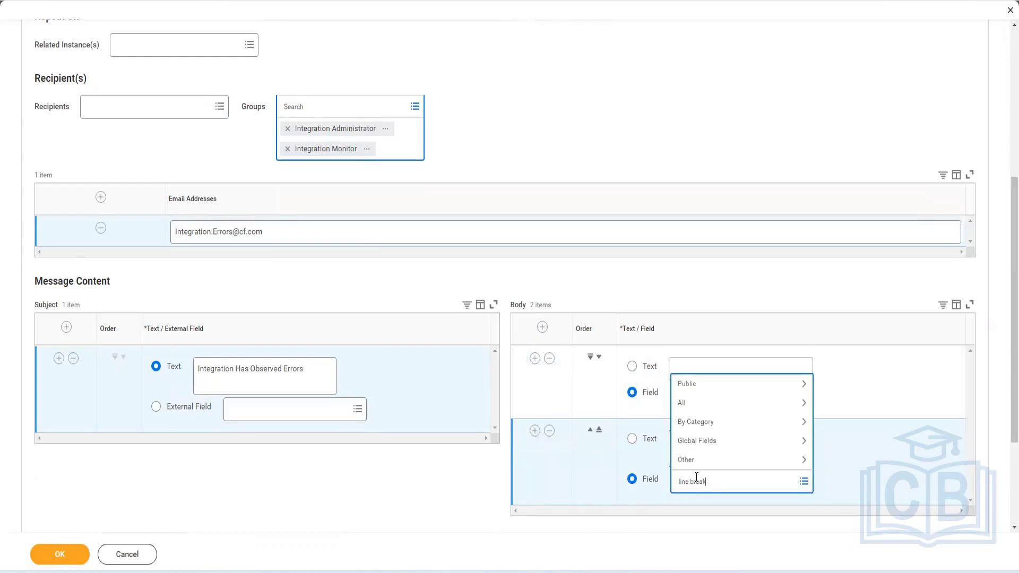
pyautogui.press('Return')
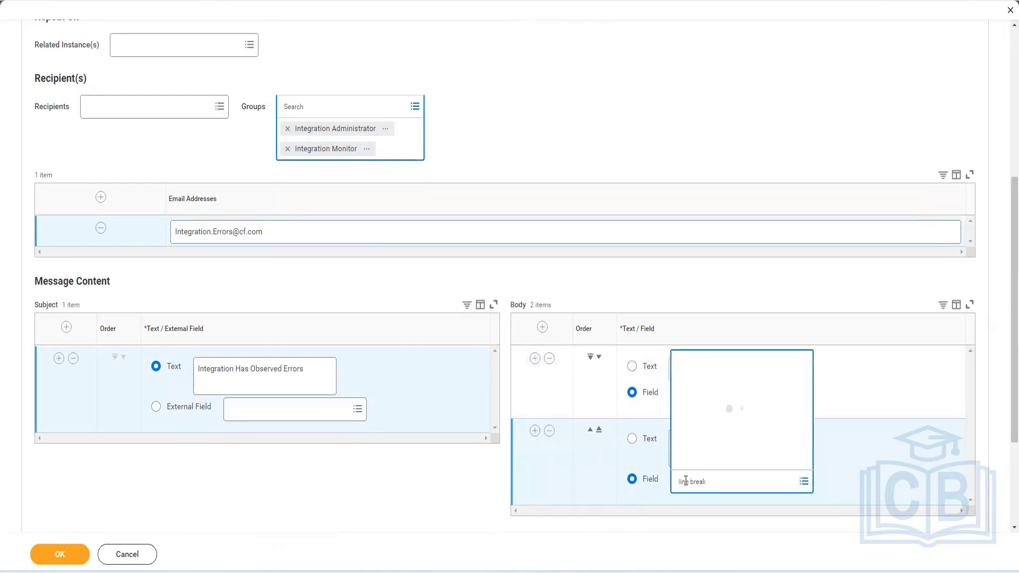
pyautogui.click(535, 431)
# Add a third body row containing the Integration Event Status field
pyautogui.scroll(-3, 737, 373)
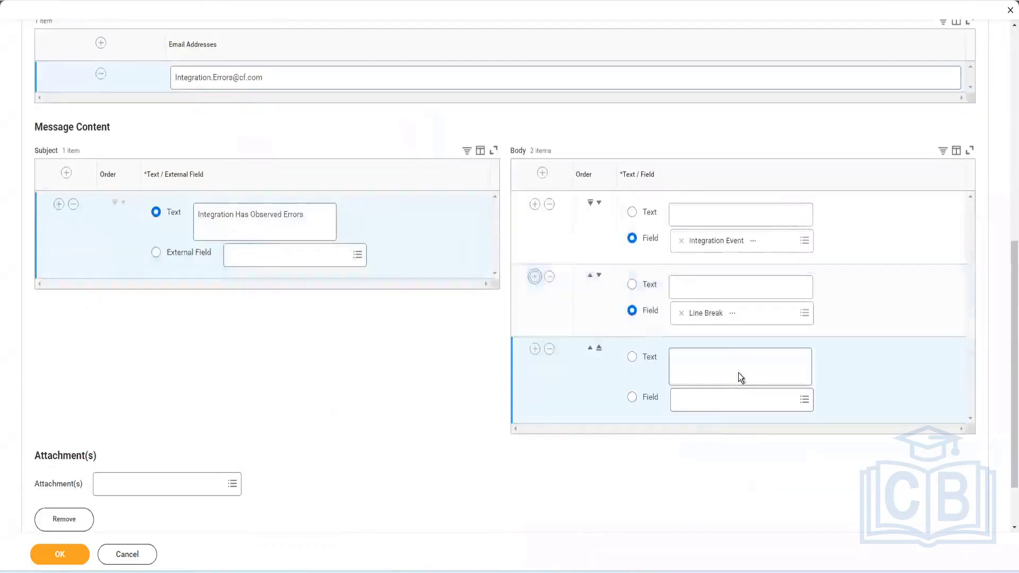
pyautogui.click(711, 407)
pyautogui.write('integration Status')
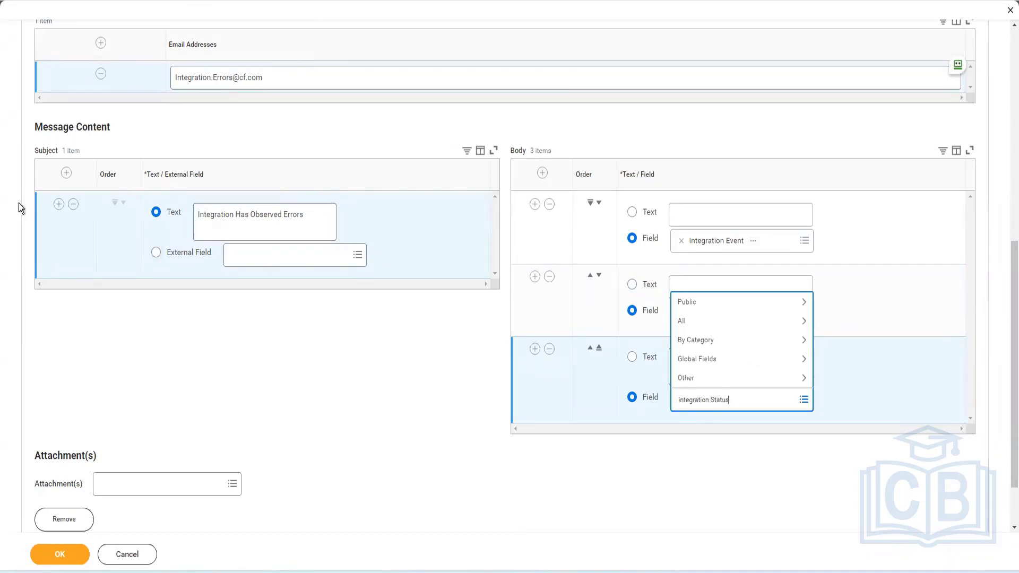
# Add a second subject row with the text - and insert a third subject row
pyautogui.click(61, 206)
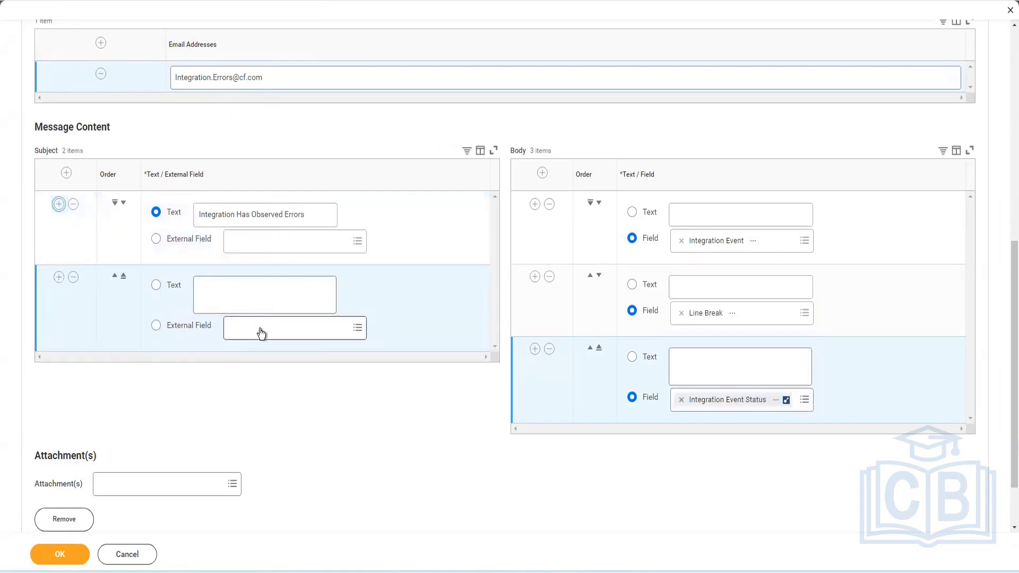
pyautogui.click(258, 300)
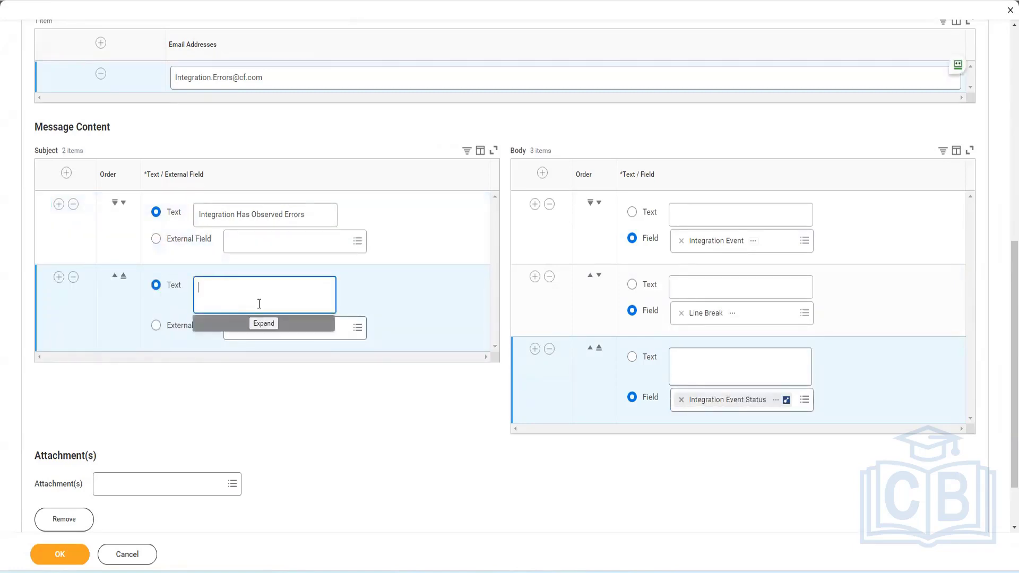
pyautogui.click(59, 277)
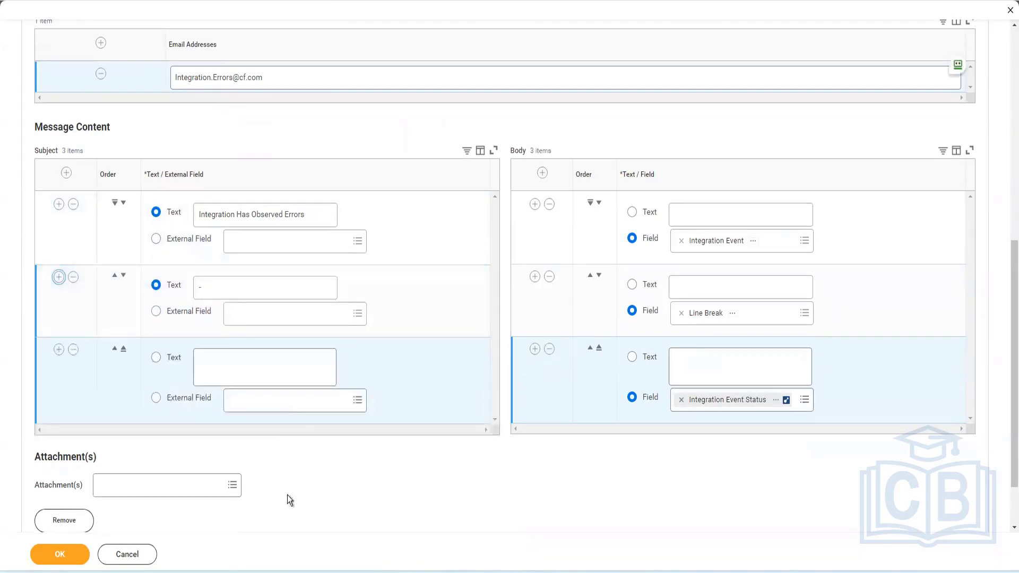
# Set the third subject row's external field to Integration Event Status
pyautogui.click(294, 405)
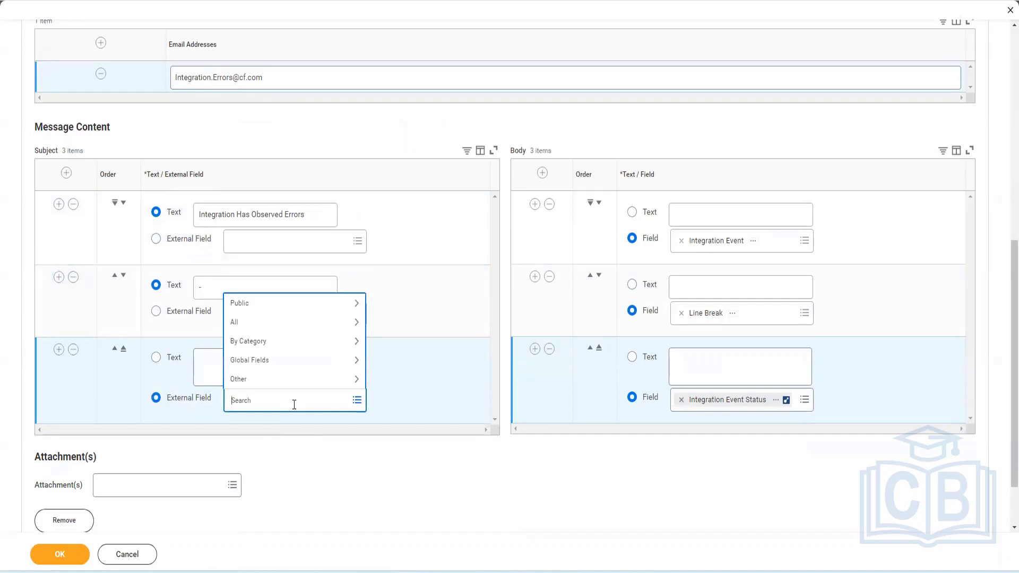
pyautogui.write('Int eve status')
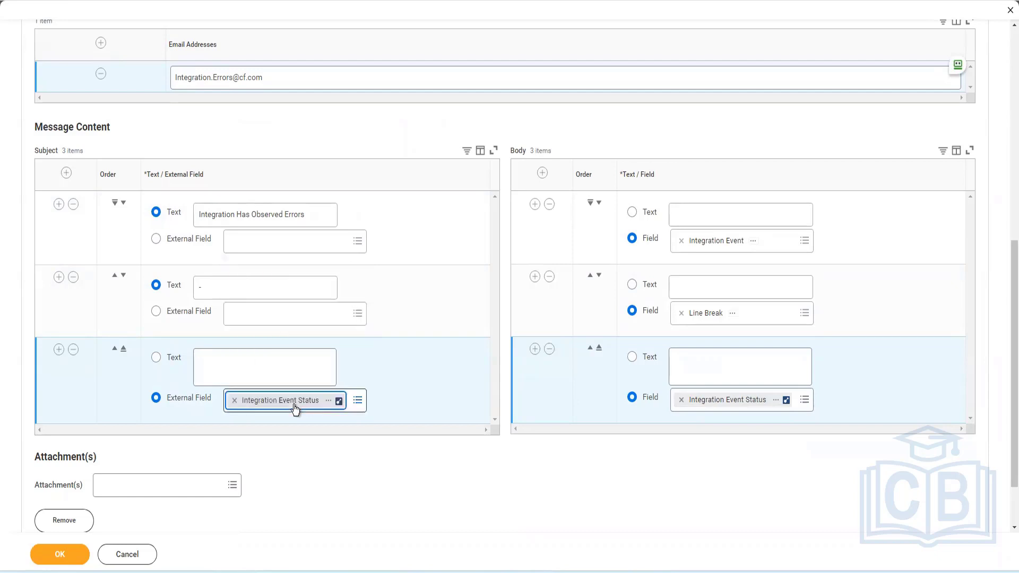
# Remove the Integration Event Status body row and switch the Line Break body row to text
pyautogui.click(550, 350)
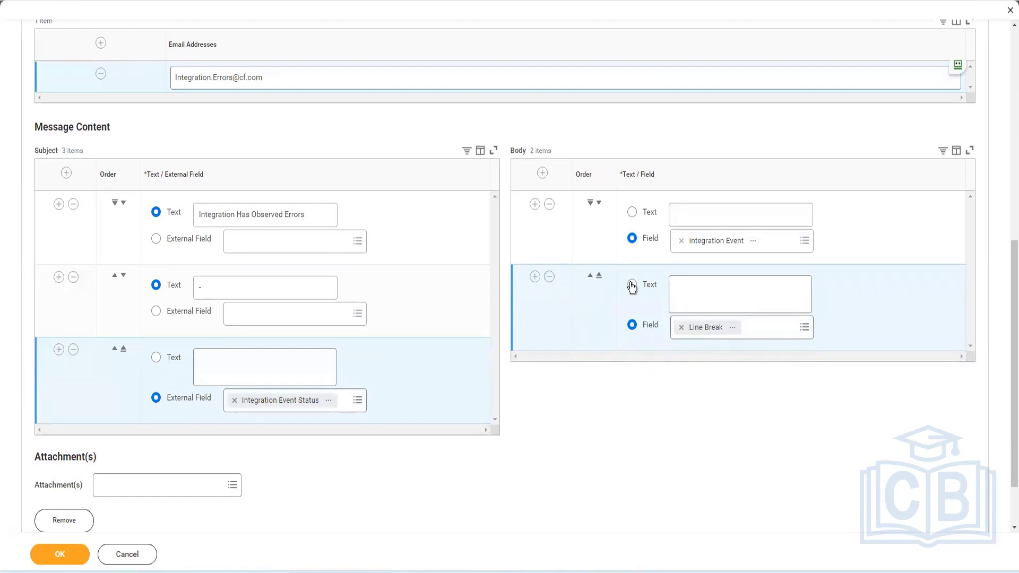
pyautogui.click(632, 284)
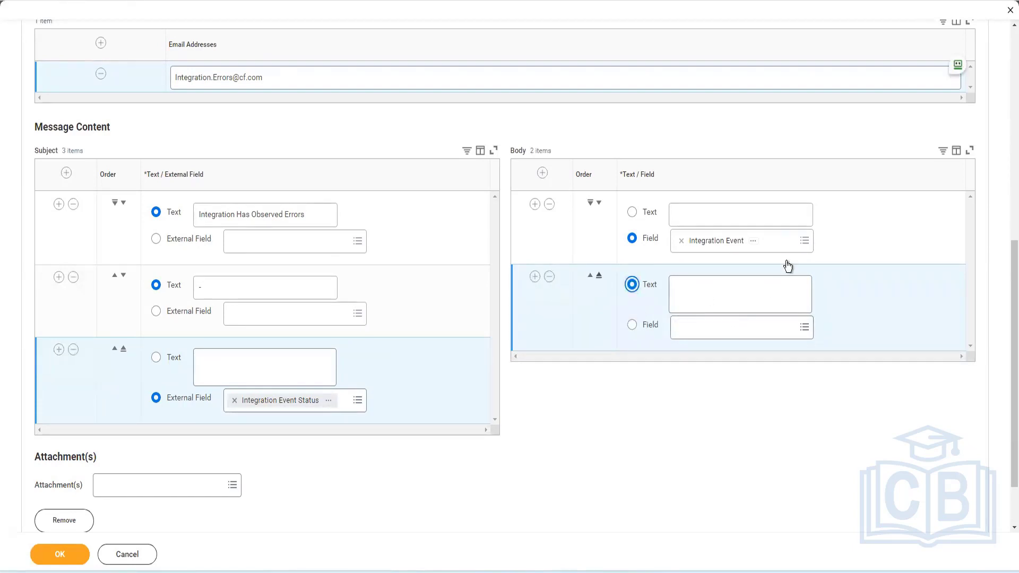
# Enter the first body row text beginning "The Following integration Event has observed Failure or completed with errors,"
pyautogui.click(711, 229)
pyautogui.write('T')
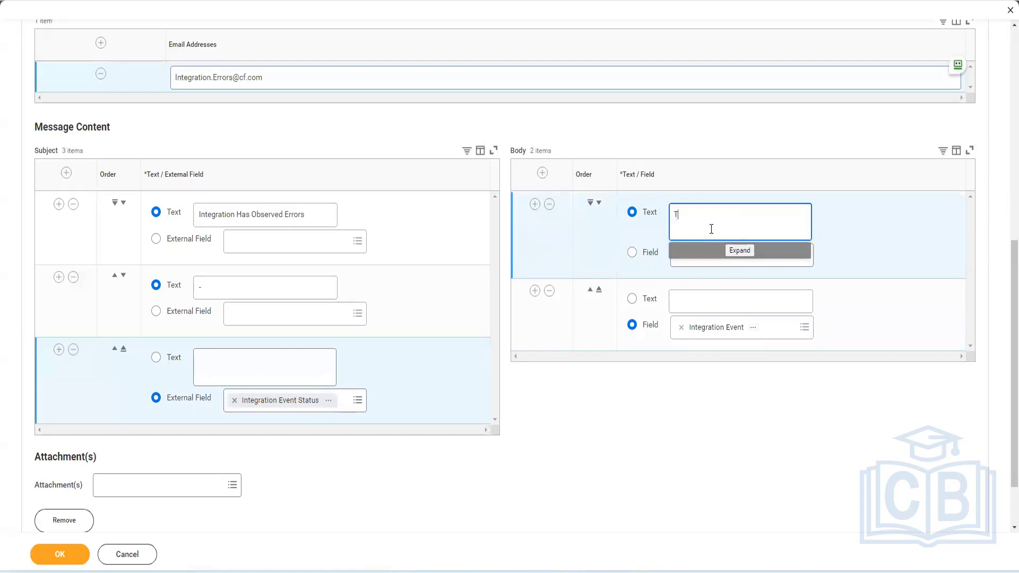
pyautogui.write('he Following integration Event')
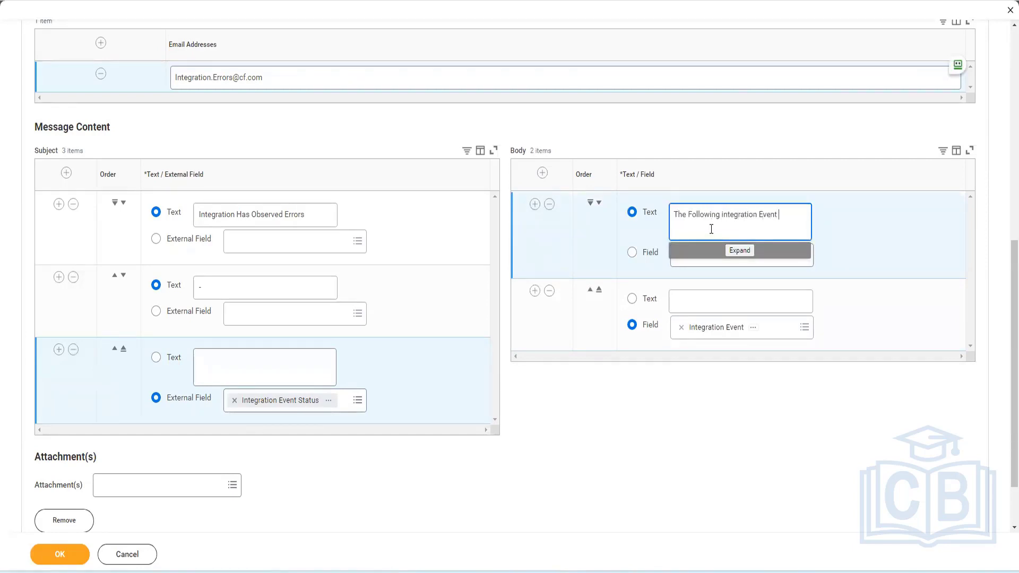
pyautogui.write(' has observed')
pyautogui.write('or completed with wrror')
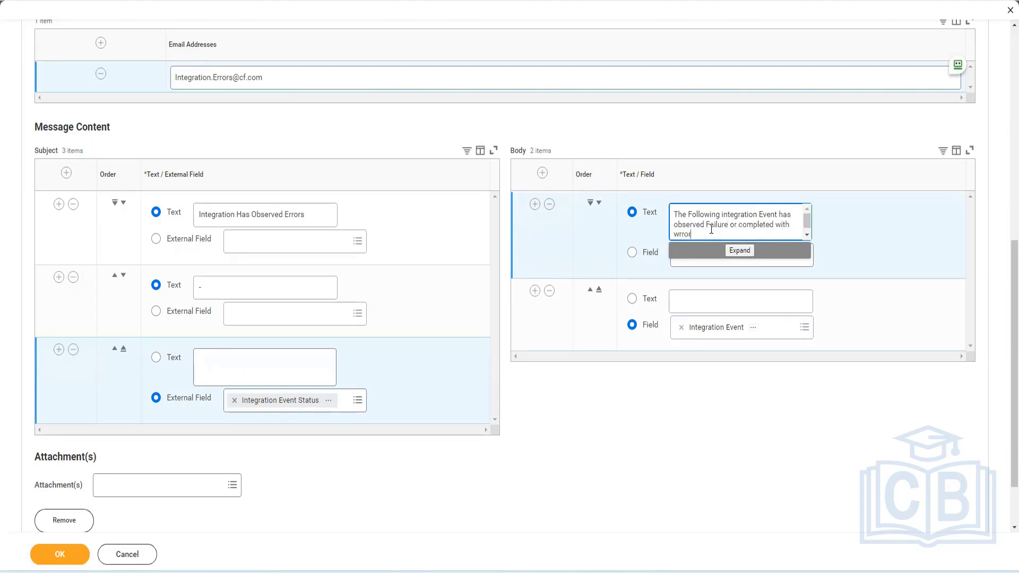
pyautogui.press('BackSpace')
pyautogui.press('BackSpace')
pyautogui.write('s, Link to teh in')
# Fix the spelling and finish the body text with "Link to the integration event is:" in the expanded editor
pyautogui.rightClick(726, 235)
pyautogui.click(743, 242)
pyautogui.write('event')
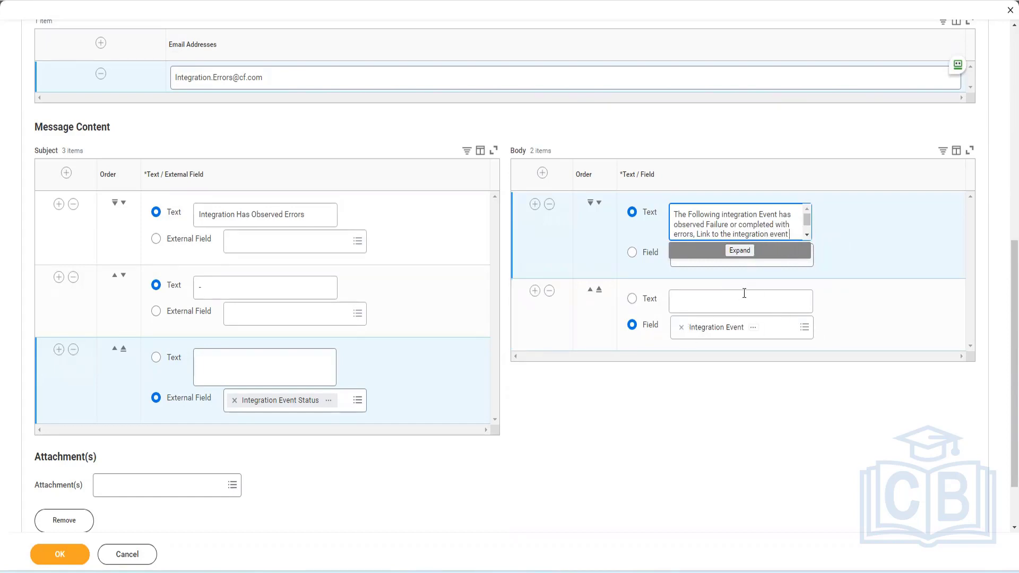
pyautogui.click(739, 250)
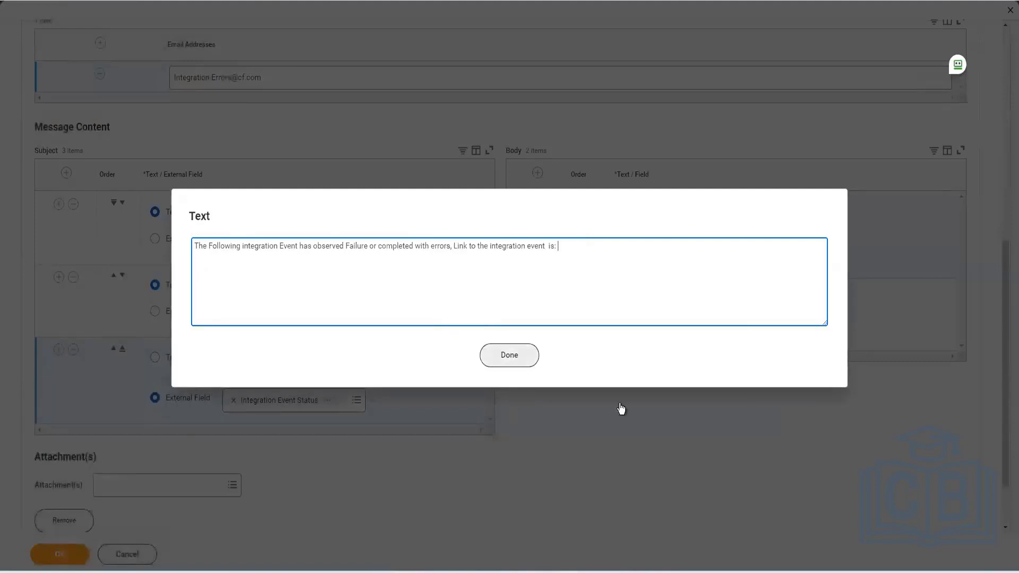
pyautogui.press('Tab')
pyautogui.press('Return')
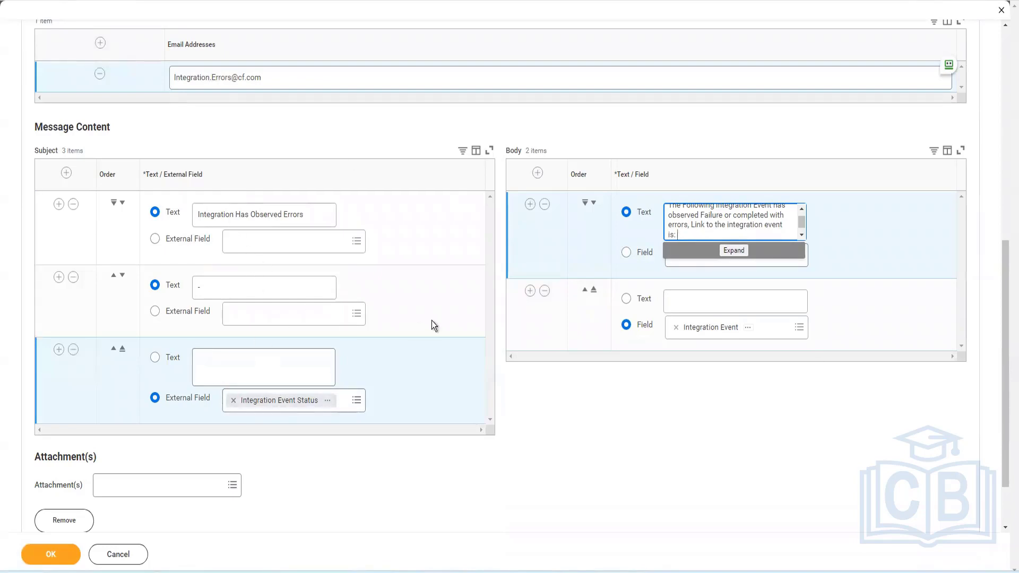
# Review the trigger statuses and save the integration notification configuration
pyautogui.scroll(2, 440, 317)
pyautogui.scroll(5, 291, 236)
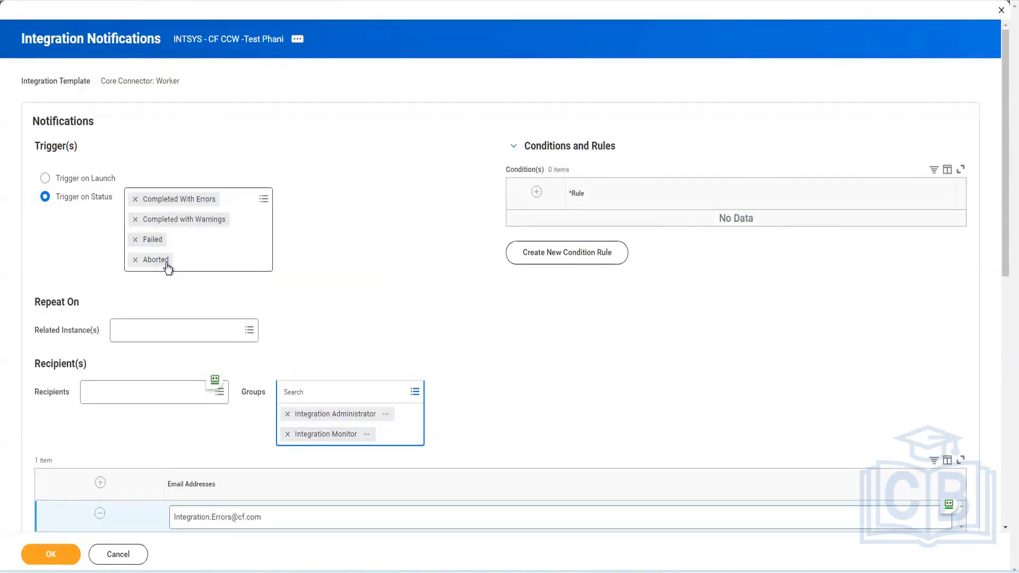
pyautogui.click(228, 263)
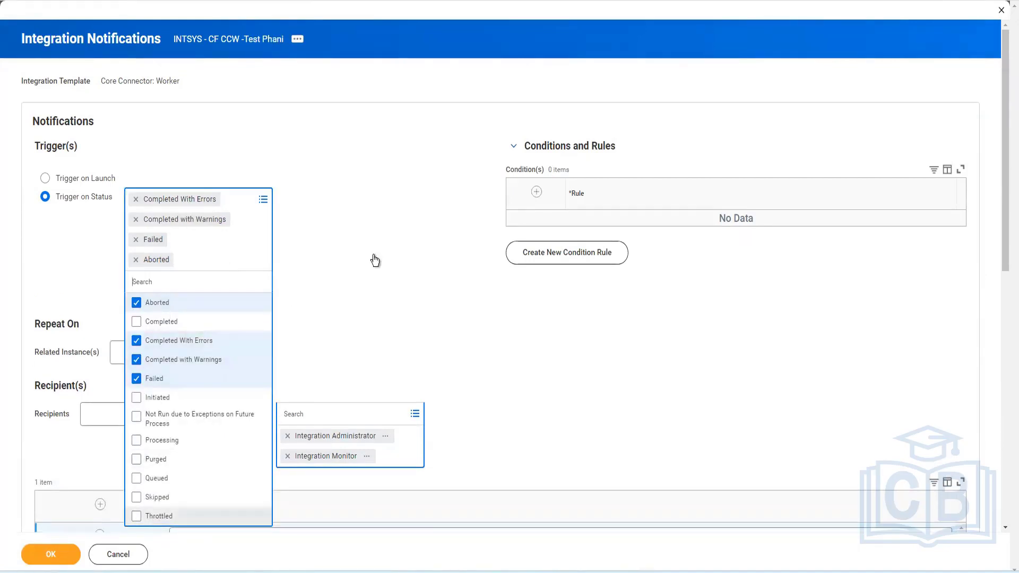
pyautogui.click(55, 169)
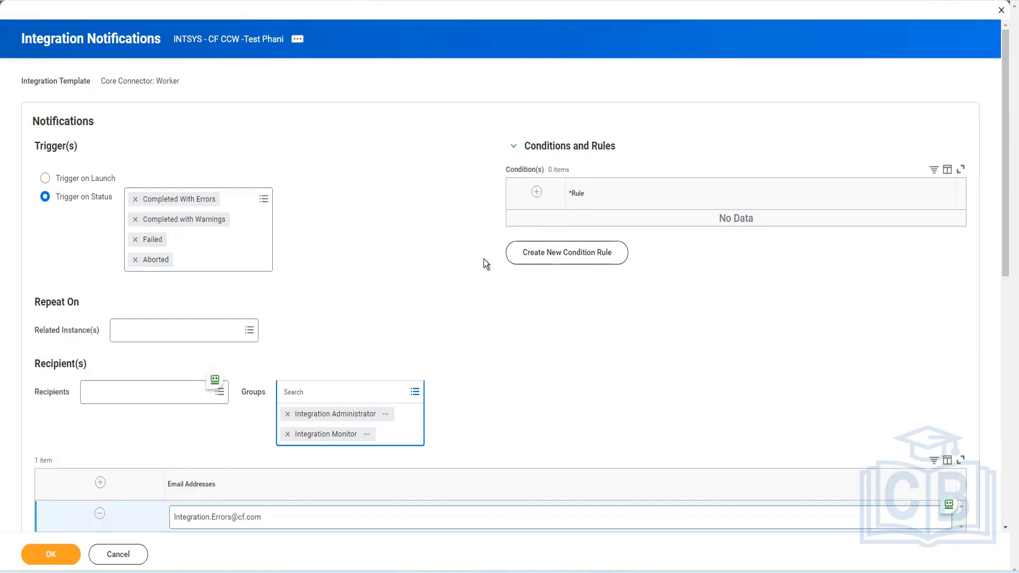
pyautogui.click(566, 259)
pyautogui.click(31, 558)
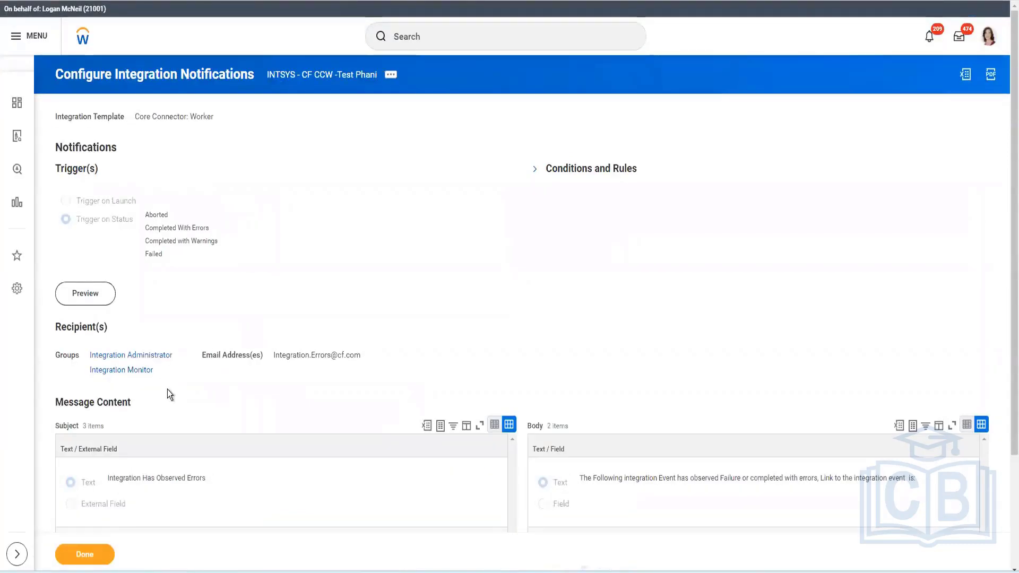
# Send a preview of the notification in English (United States)
pyautogui.click(90, 298)
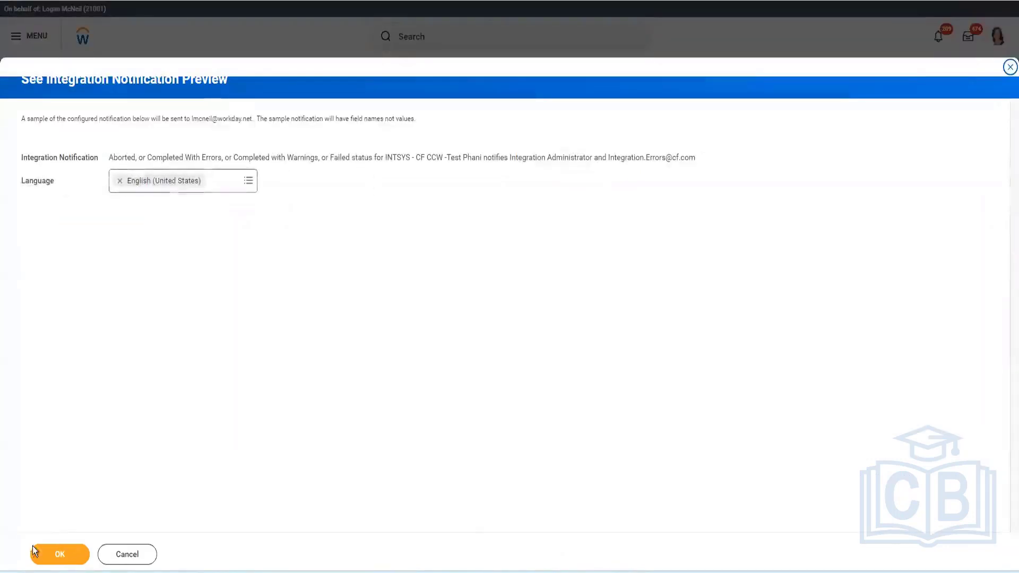
pyautogui.click(69, 554)
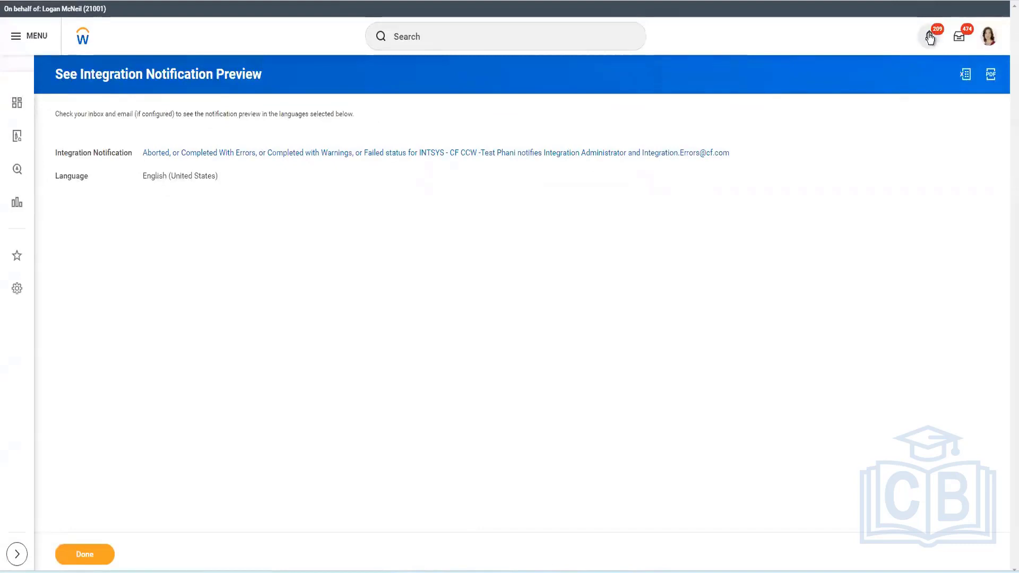
# Open the notifications inbox and examine the preview notification's subject and message
pyautogui.click(930, 38)
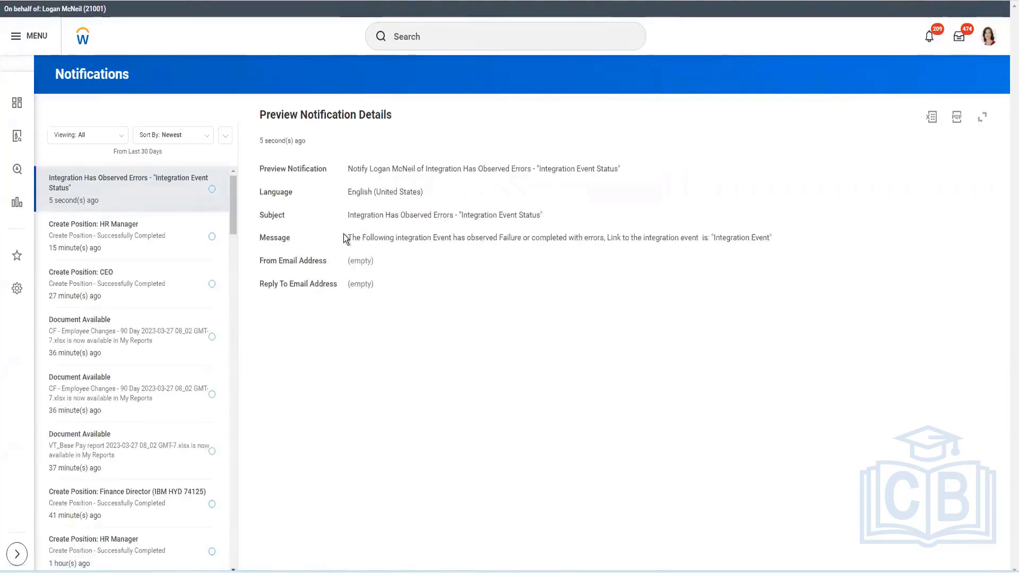
pyautogui.moveTo(779, 234); pyautogui.dragTo(712, 241)
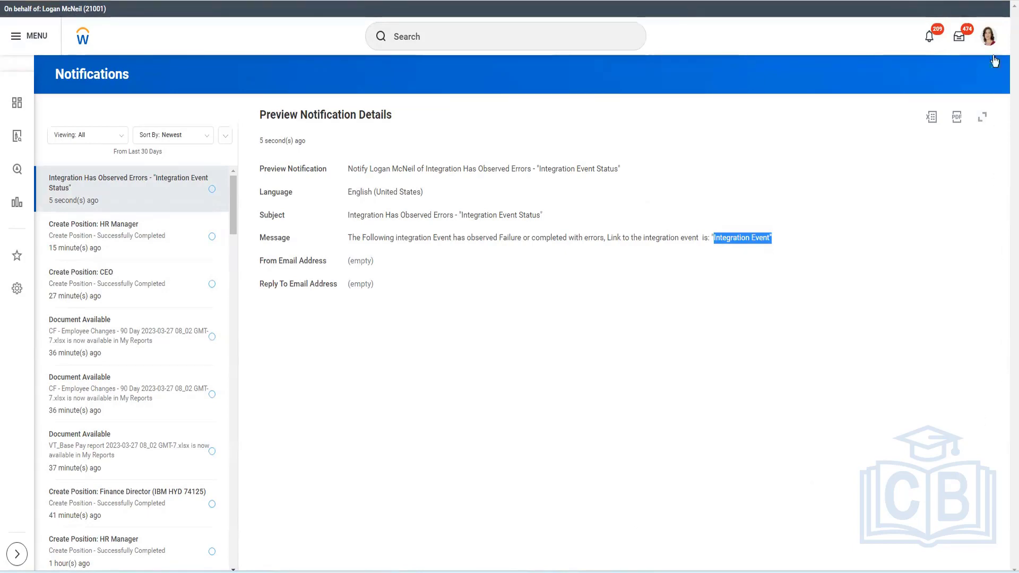
# Open the latest integration event's background process and go to the first worker listed in its parameters
pyautogui.click(958, 36)
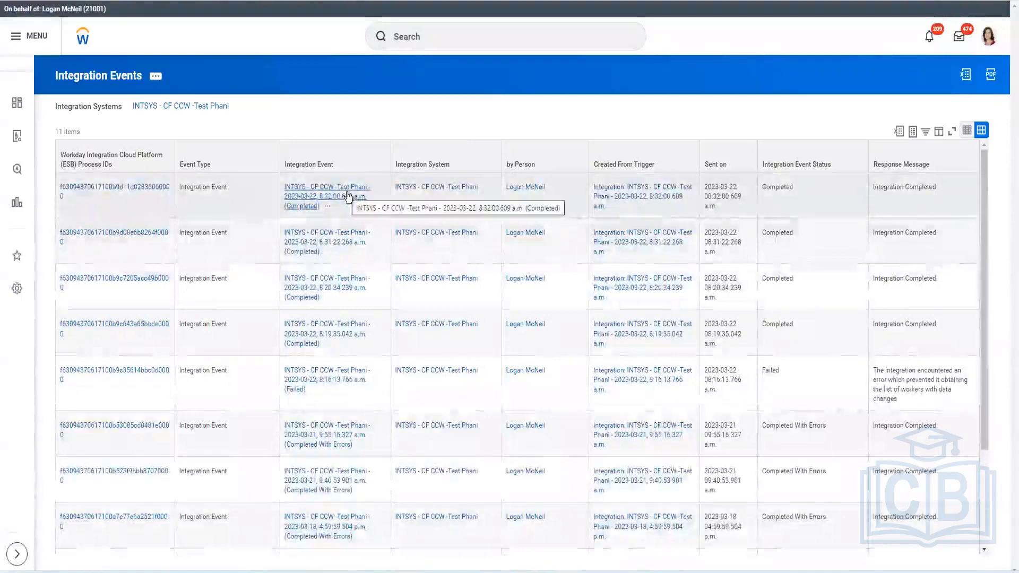
pyautogui.click(348, 197)
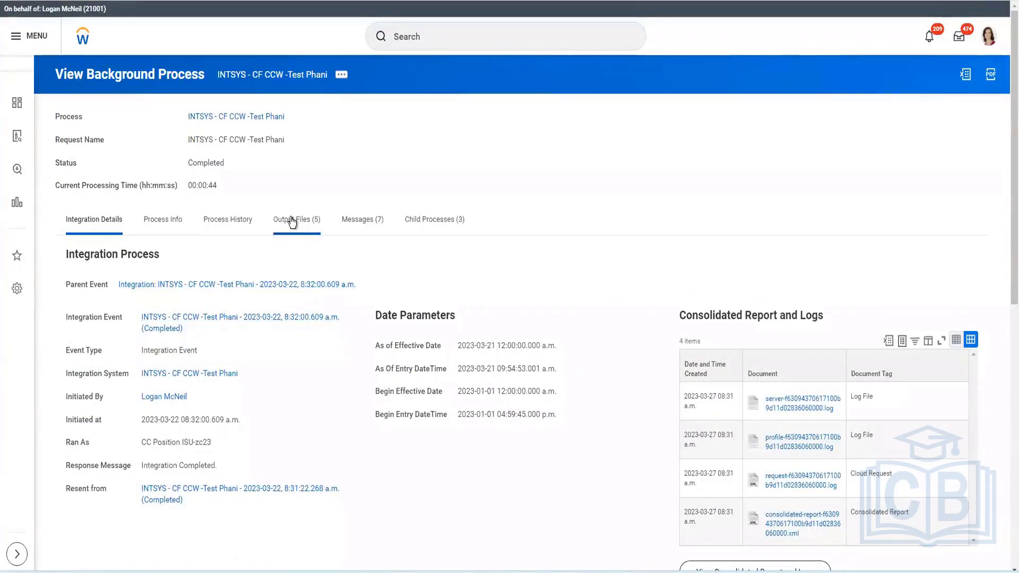
pyautogui.scroll(-10, 326, 373)
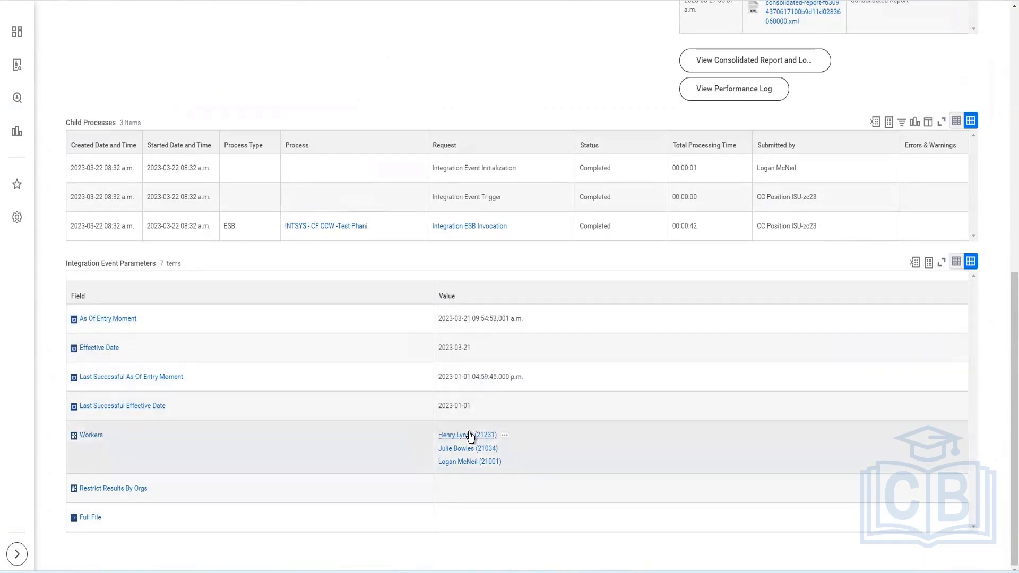
pyautogui.rightClick(471, 436)
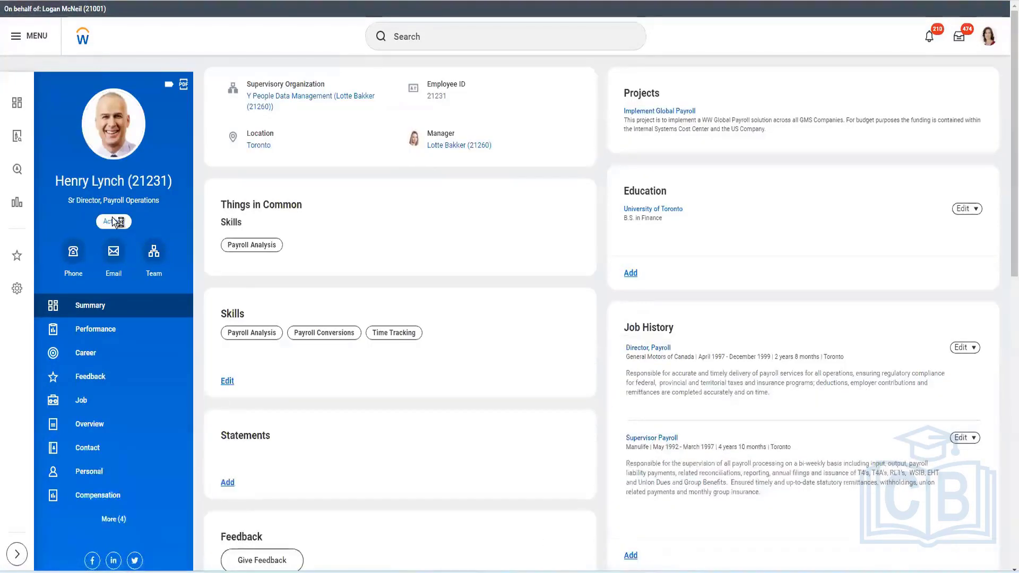
# Change the worker's business title to El Seniore Director, Payroll Operations and submit it
pyautogui.click(113, 220)
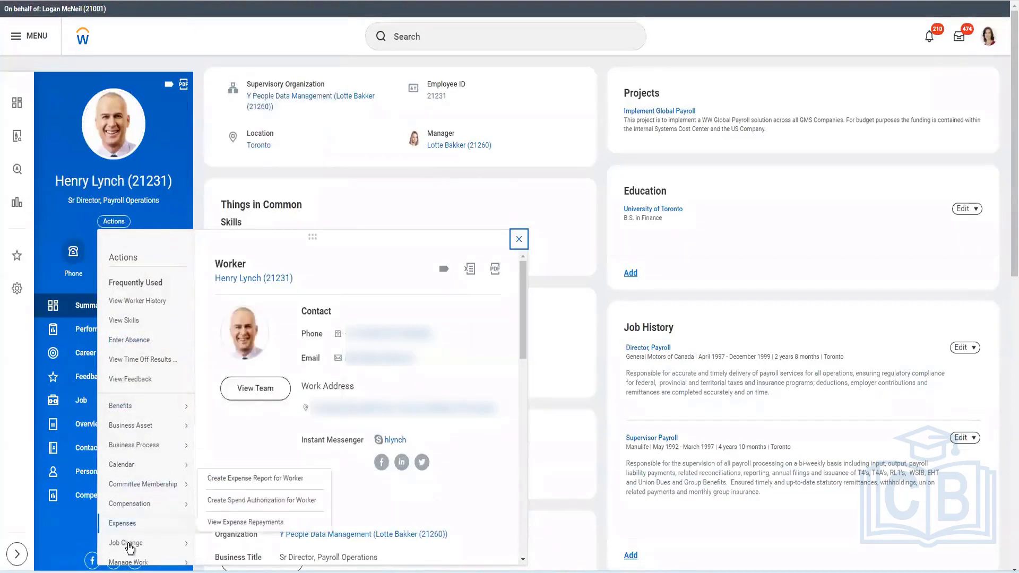
pyautogui.moveTo(129, 546)
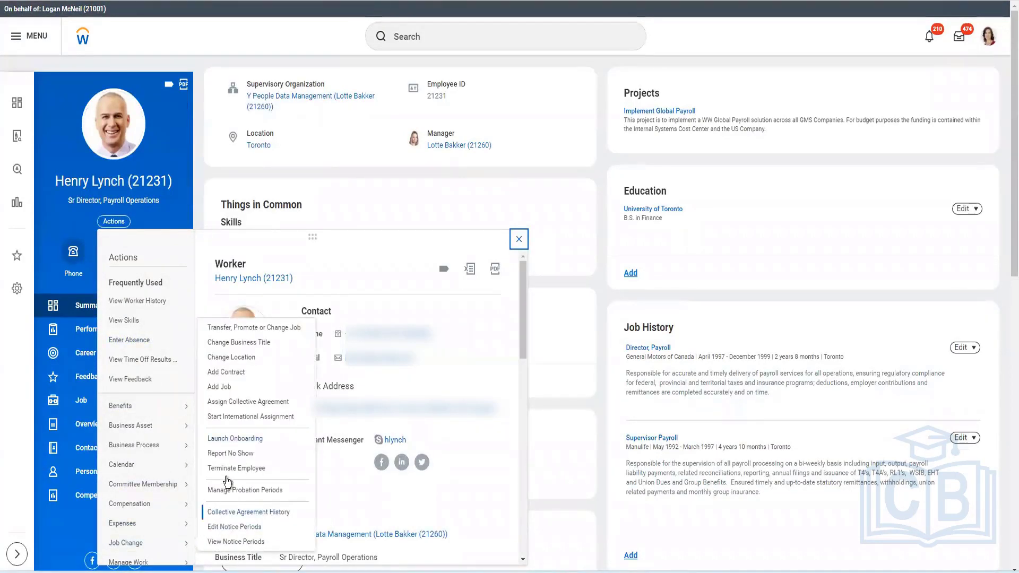
pyautogui.click(229, 344)
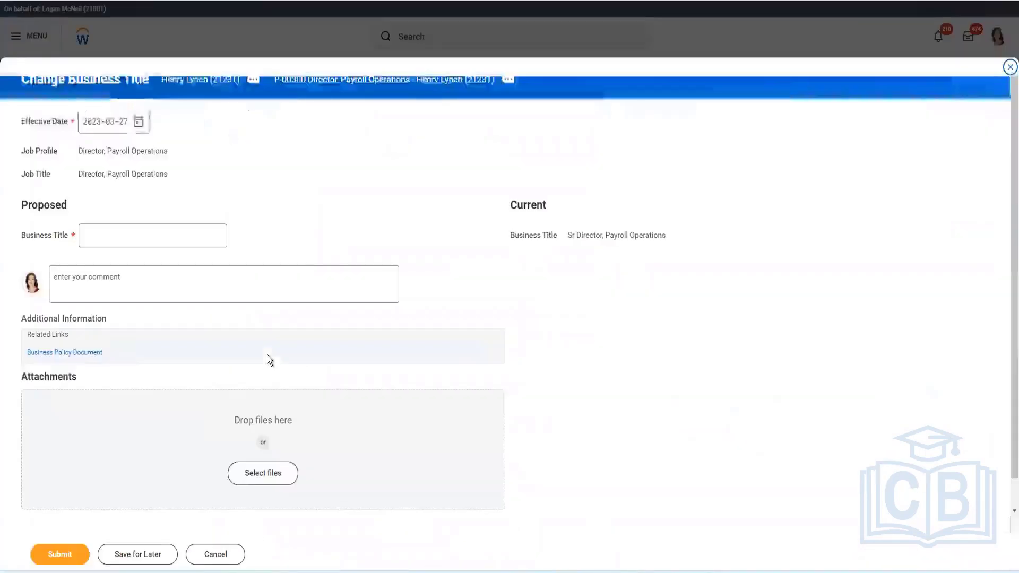
pyautogui.click(166, 230)
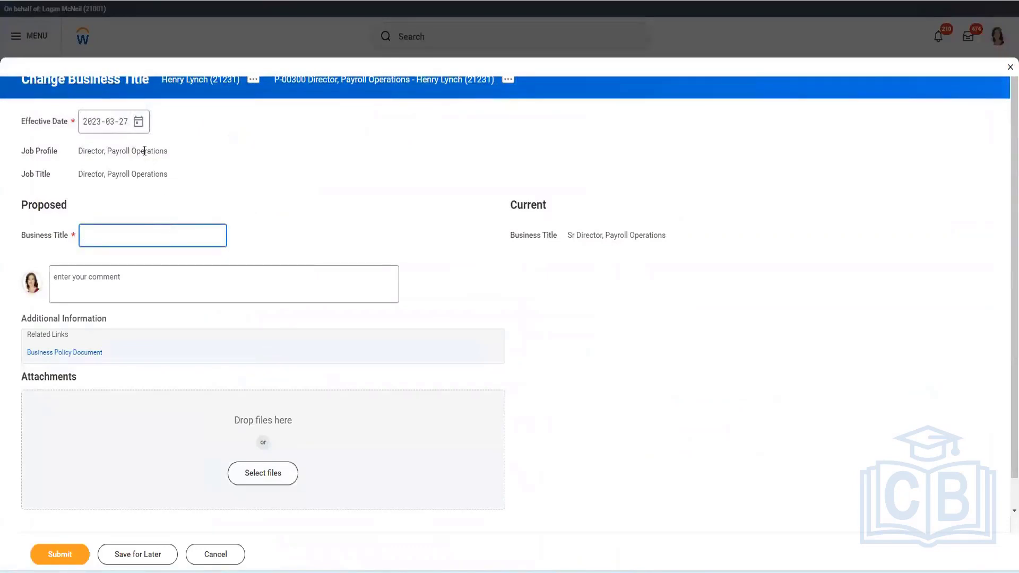
pyautogui.tripleClick(145, 151)
pyautogui.hotkey('ctrl', 'c')
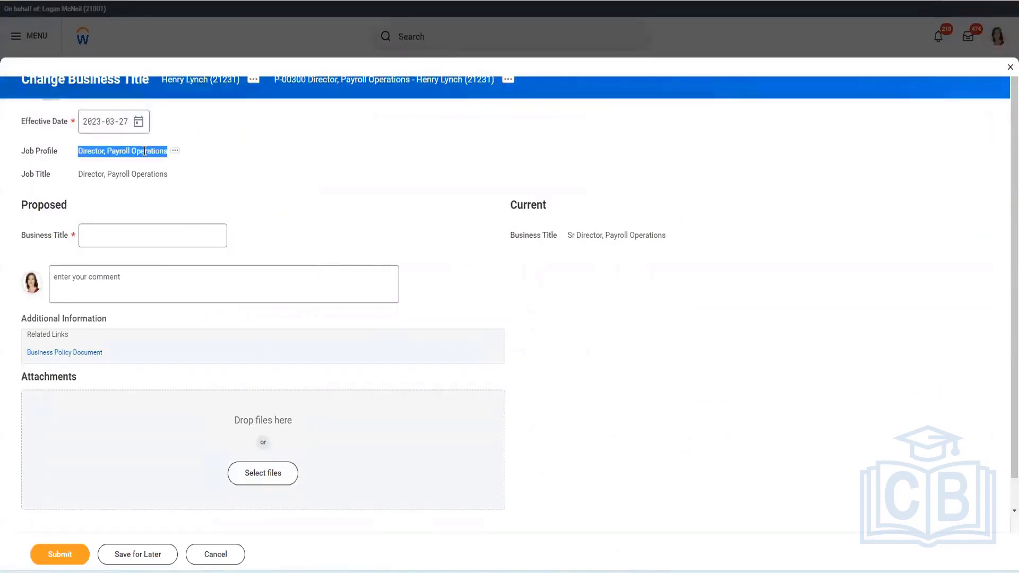
pyautogui.click(138, 242)
pyautogui.hotkey('ctrl', 'v')
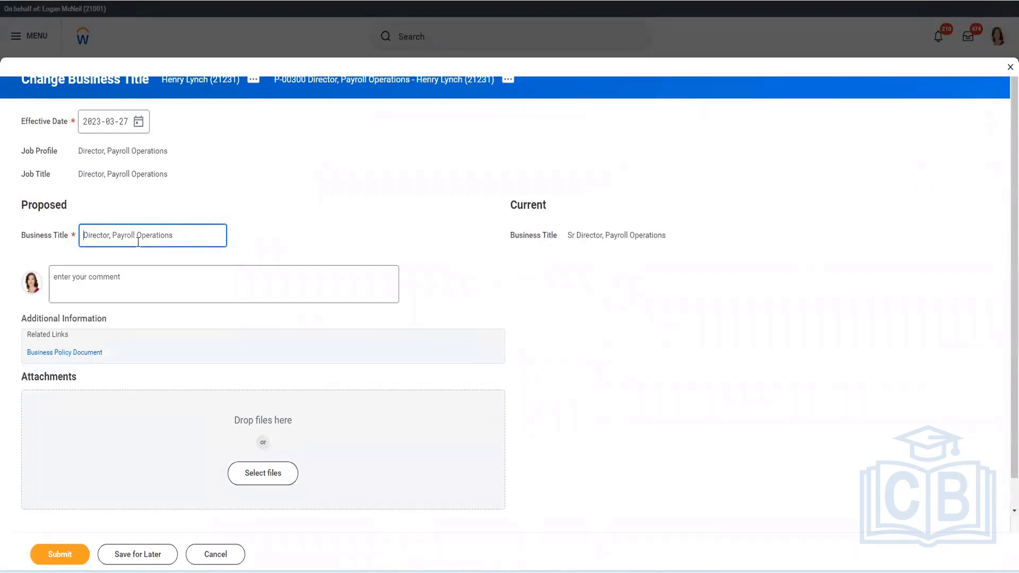
pyautogui.write('El Seniore')
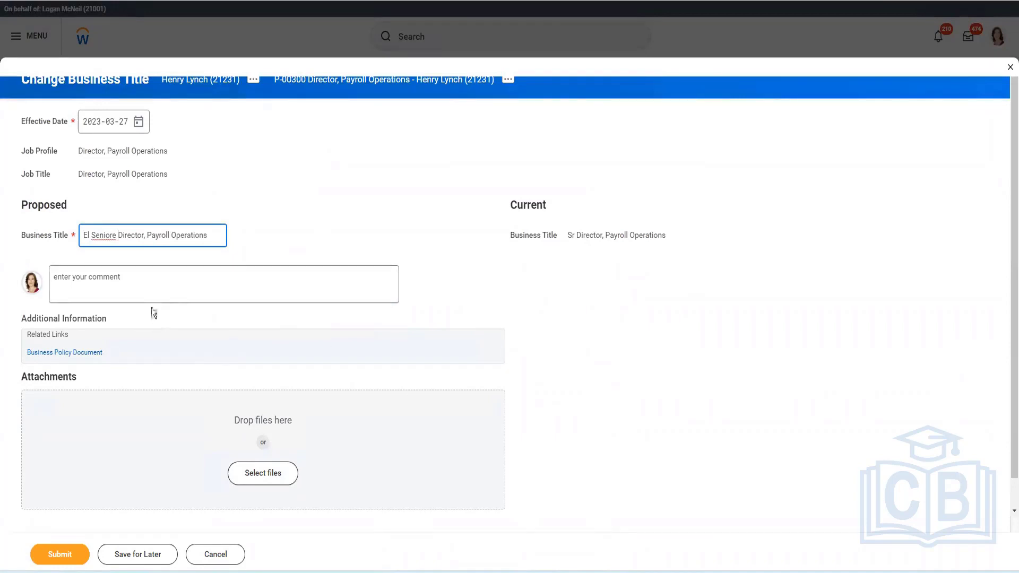
pyautogui.click(58, 550)
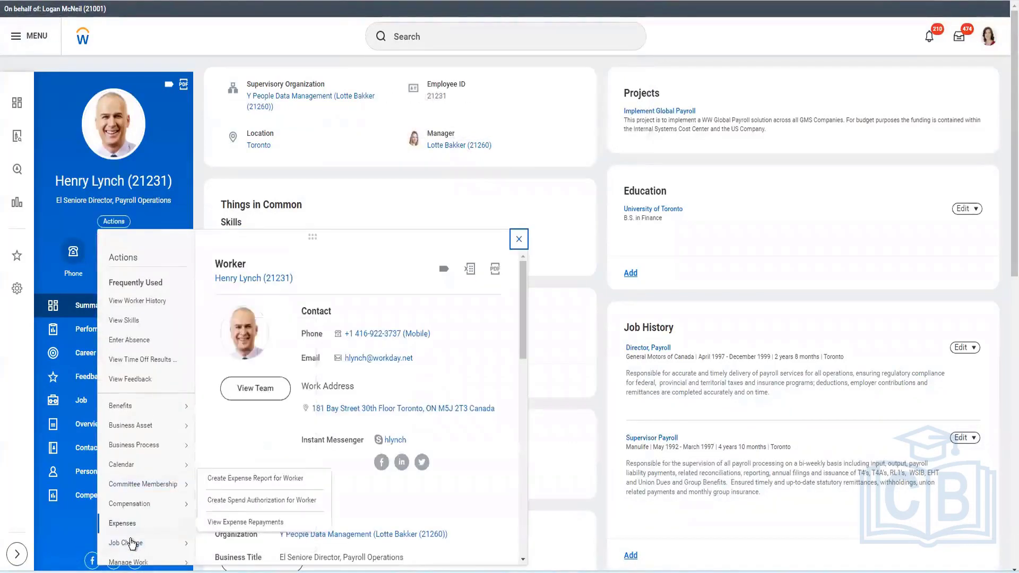
# Start a Change Location job change for the worker effective 2023-03-01 with the reason Change Location
pyautogui.moveTo(130, 542)
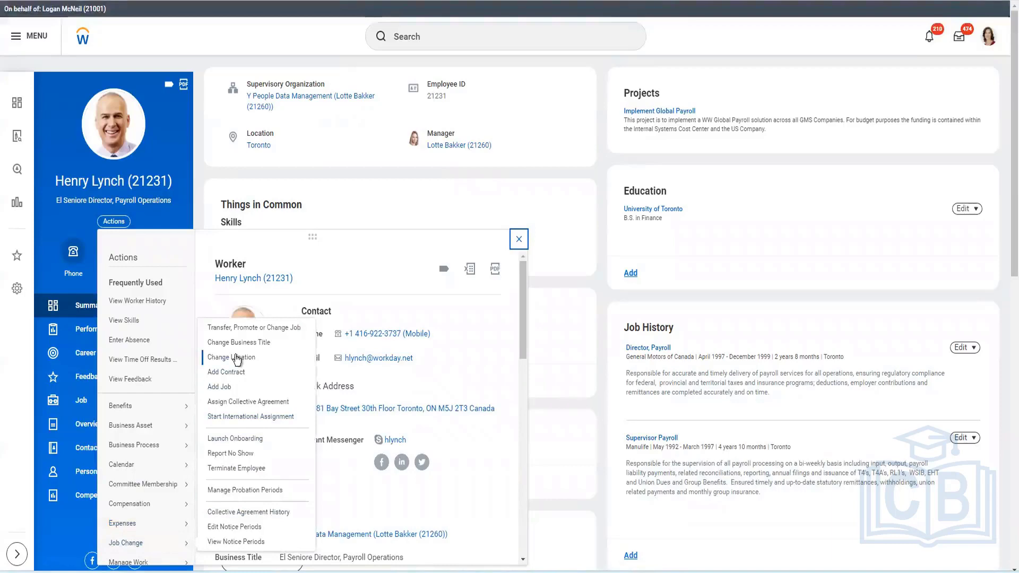
pyautogui.click(511, 459)
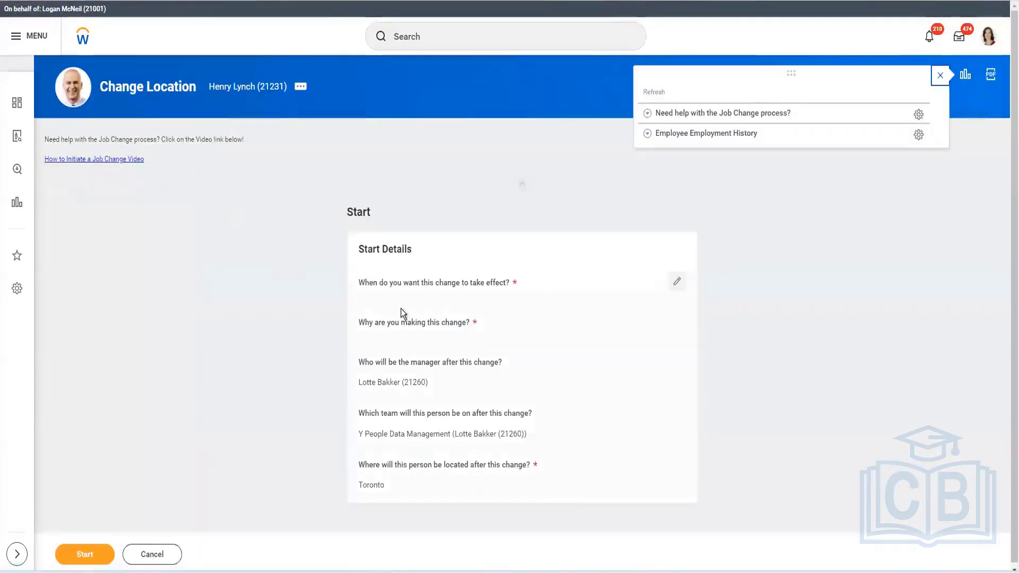
pyautogui.click(677, 282)
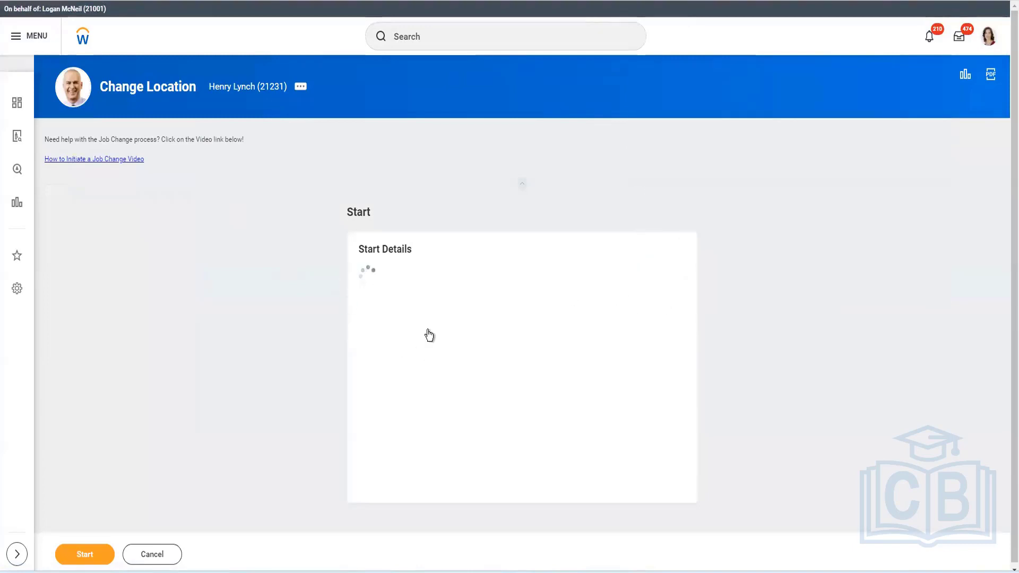
pyautogui.click(419, 305)
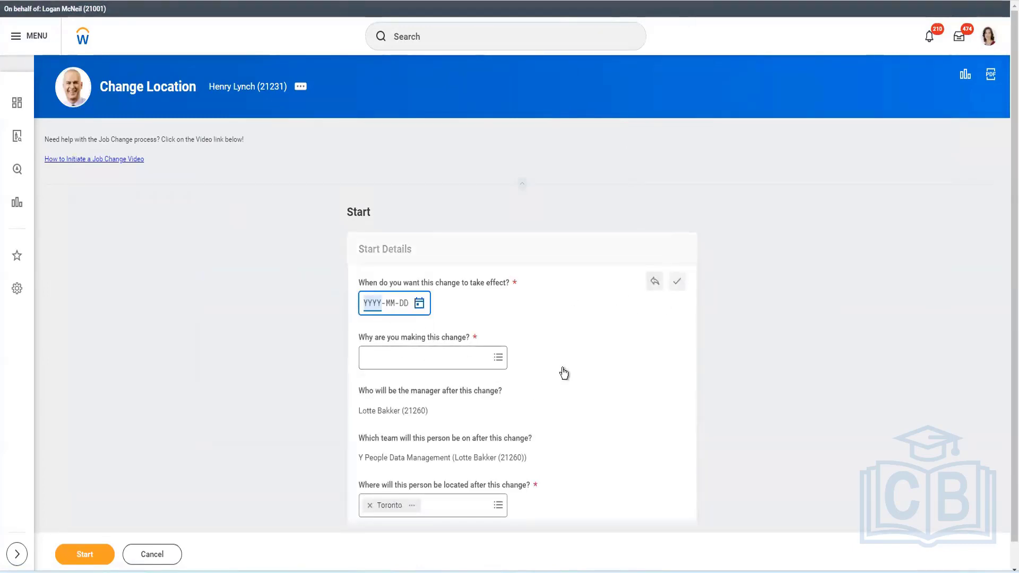
pyautogui.click(526, 347)
pyautogui.click(423, 357)
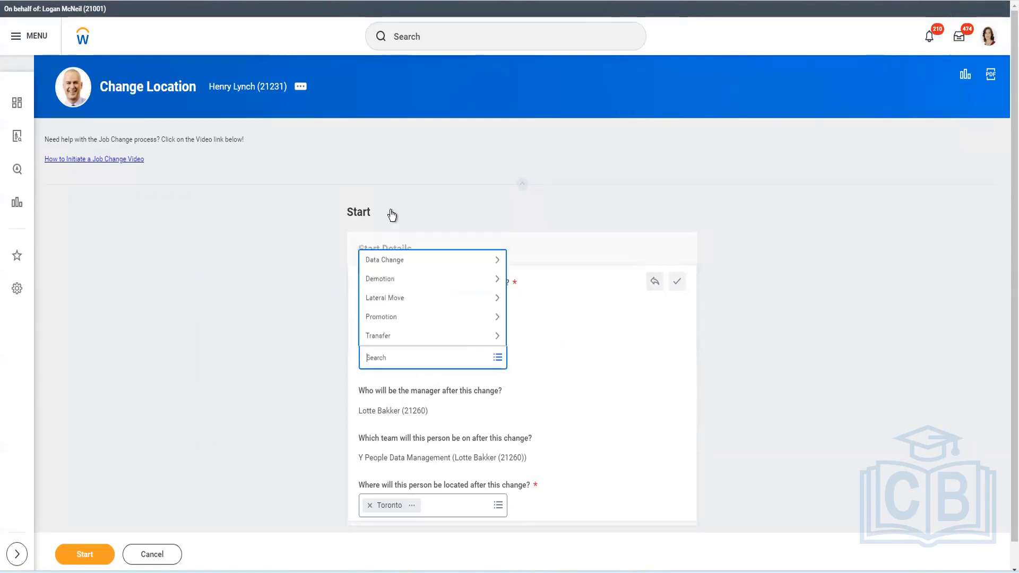
pyautogui.click(384, 259)
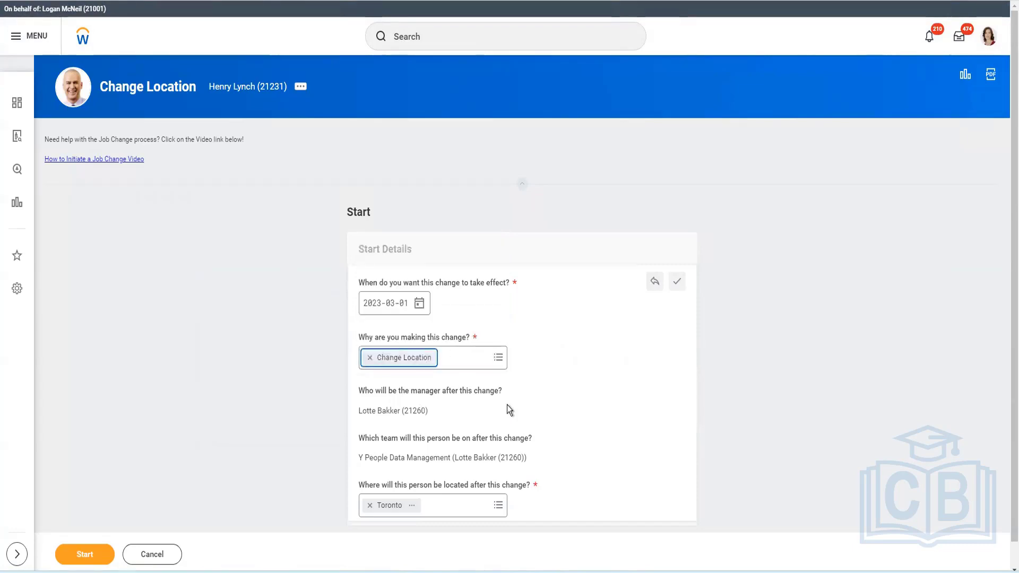
# Set the worker's new location to Absolute - Canada and start the job change
pyautogui.scroll(-1, 467, 478)
pyautogui.click(462, 477)
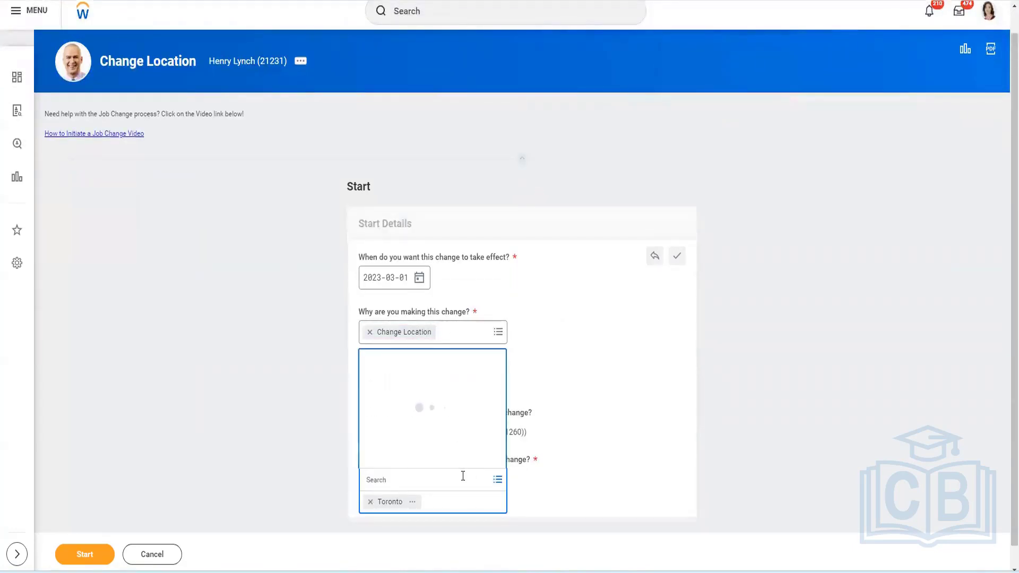
pyautogui.write('ottawa')
pyautogui.press('Return')
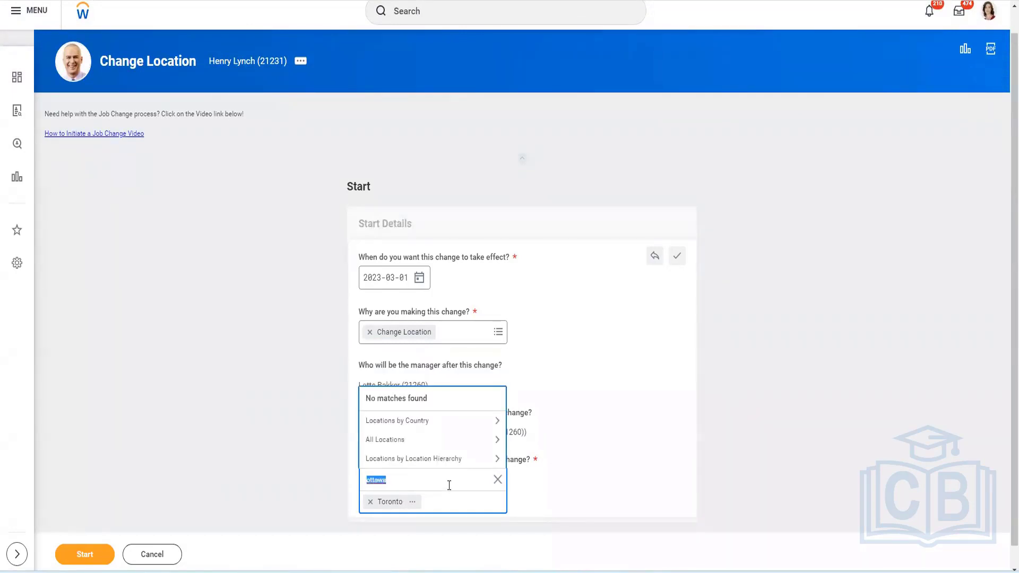
pyautogui.write('canada')
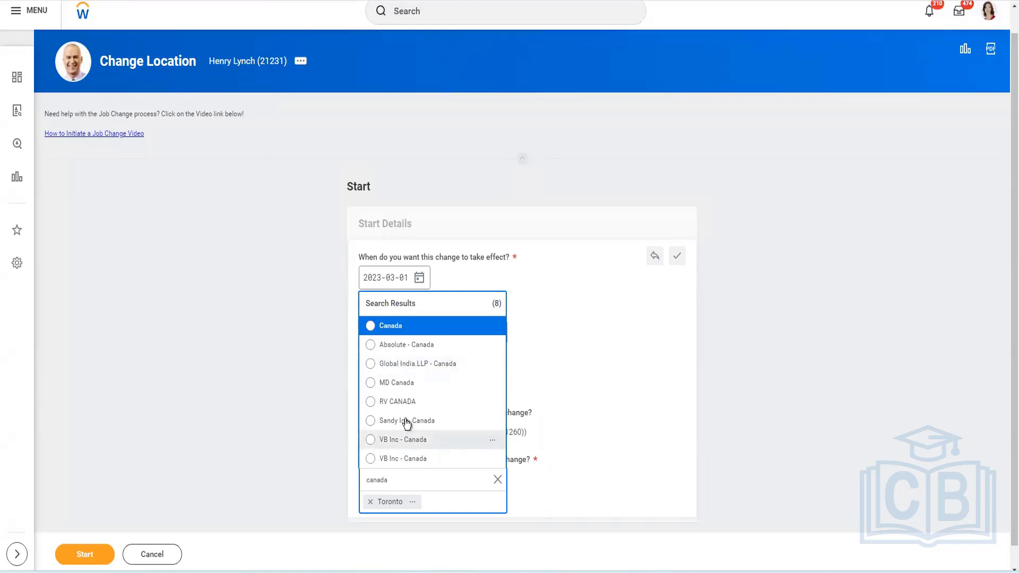
pyautogui.click(396, 347)
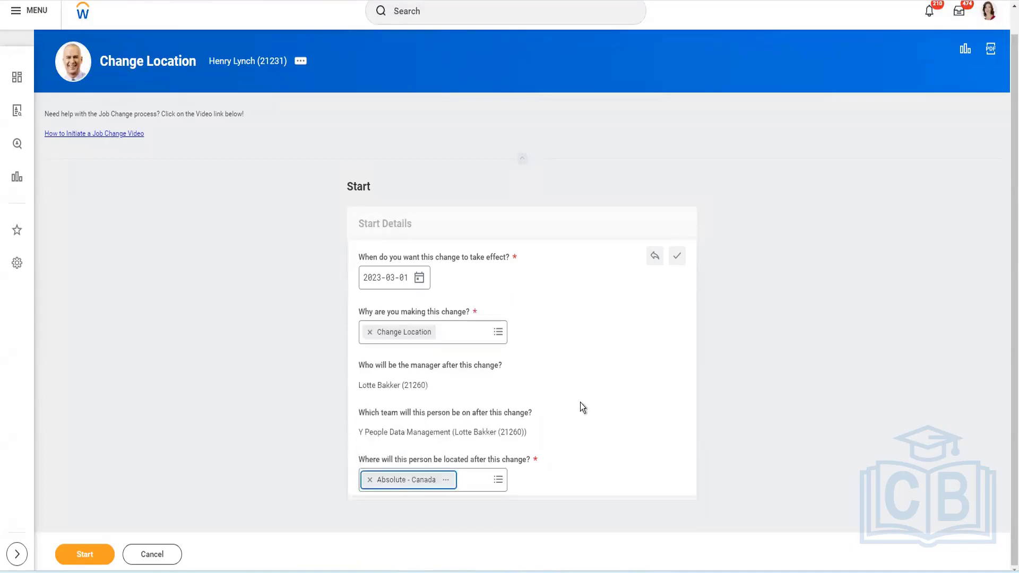
pyautogui.click(74, 557)
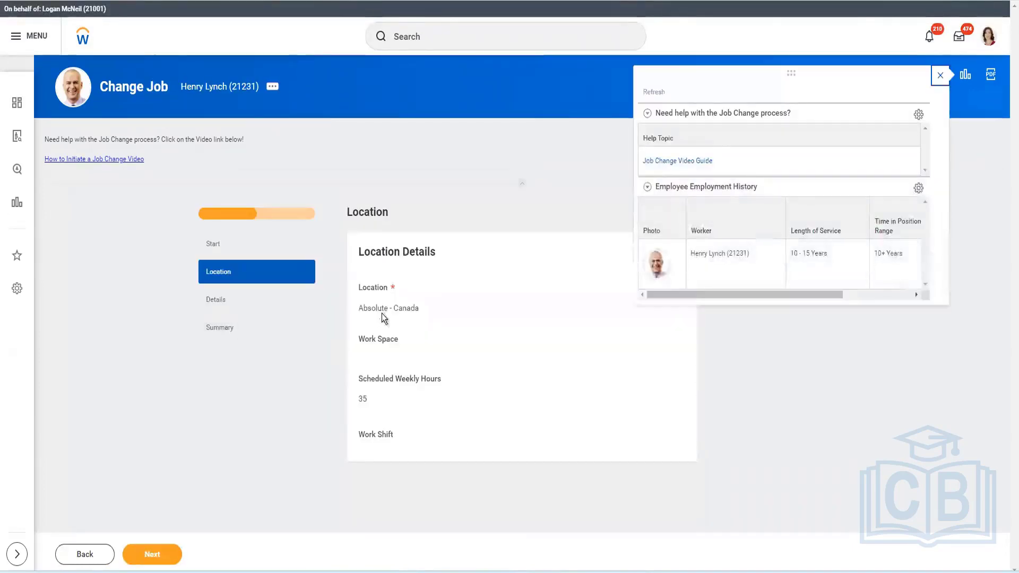
# Go through the job change's details and summary and submit it
pyautogui.click(223, 299)
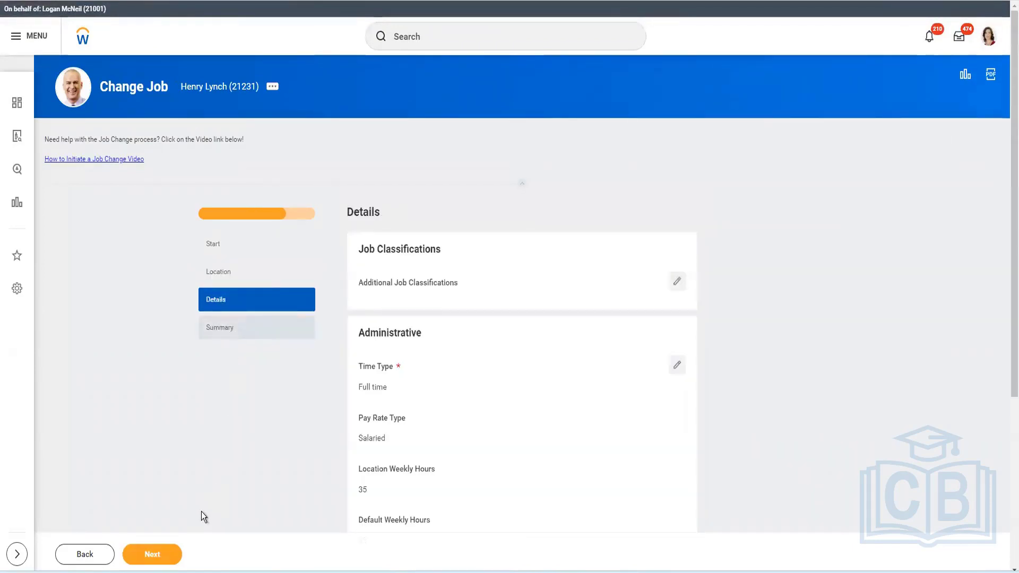
pyautogui.click(152, 552)
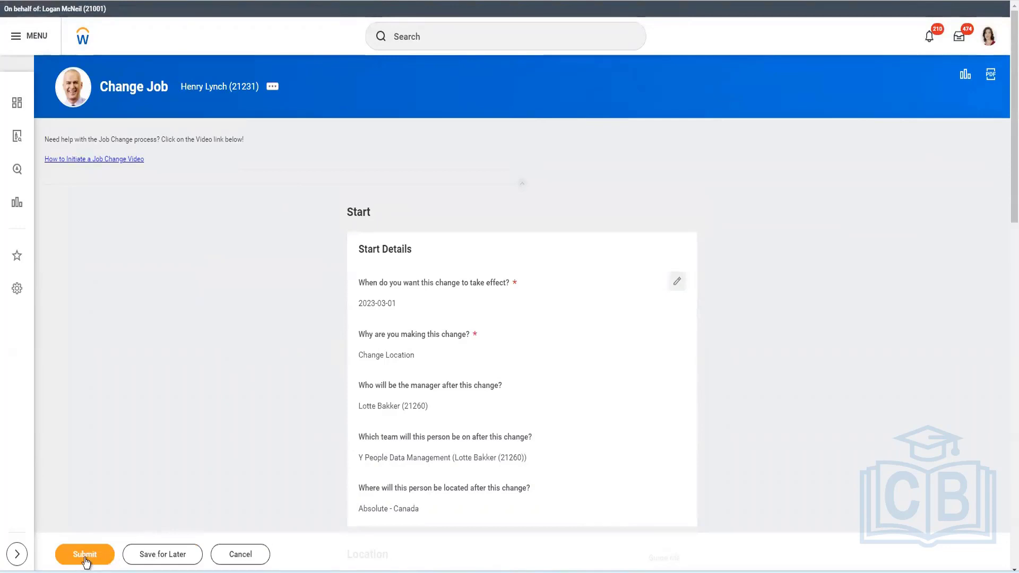
pyautogui.click(85, 557)
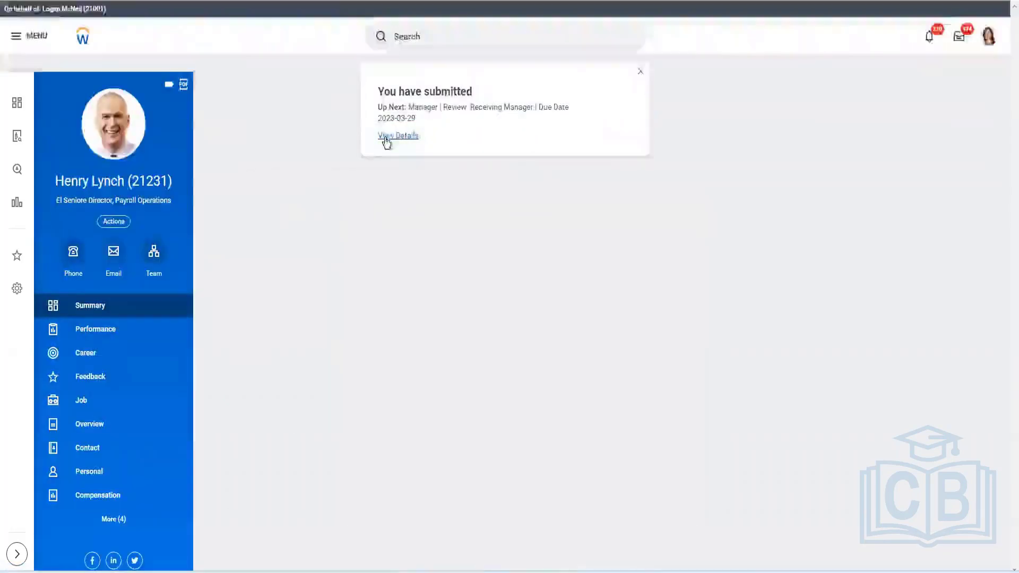
# Open the submitted event's process history and start reassigning tasks for the proposed receiving manager
pyautogui.click(386, 137)
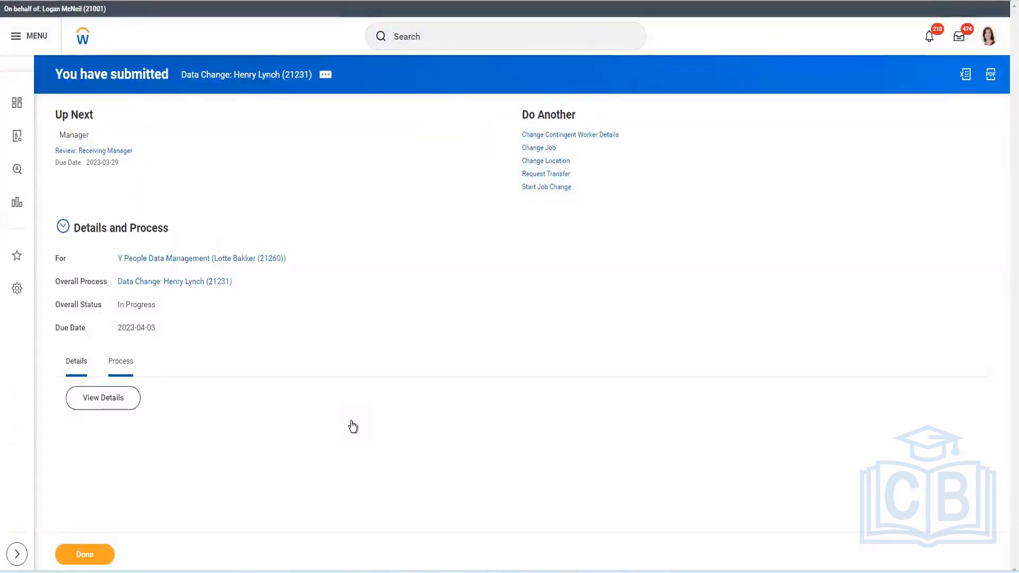
pyautogui.scroll(-2, 657, 333)
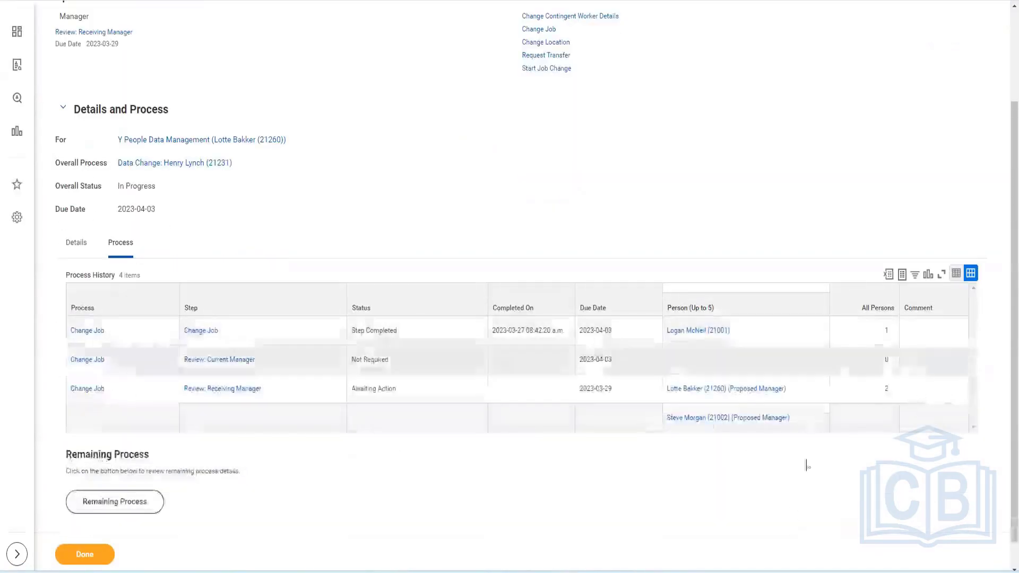
pyautogui.click(793, 390)
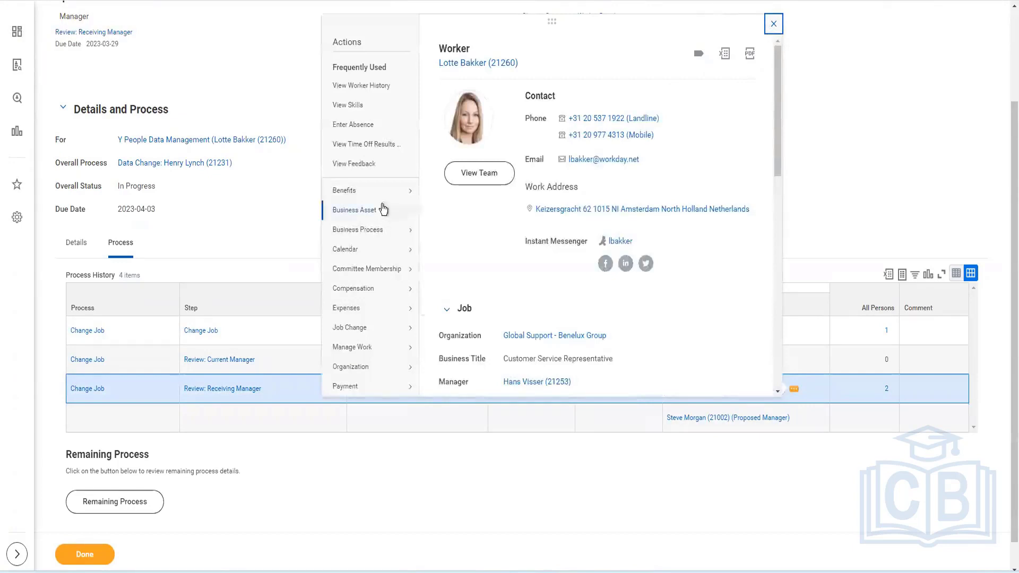
pyautogui.moveTo(374, 230)
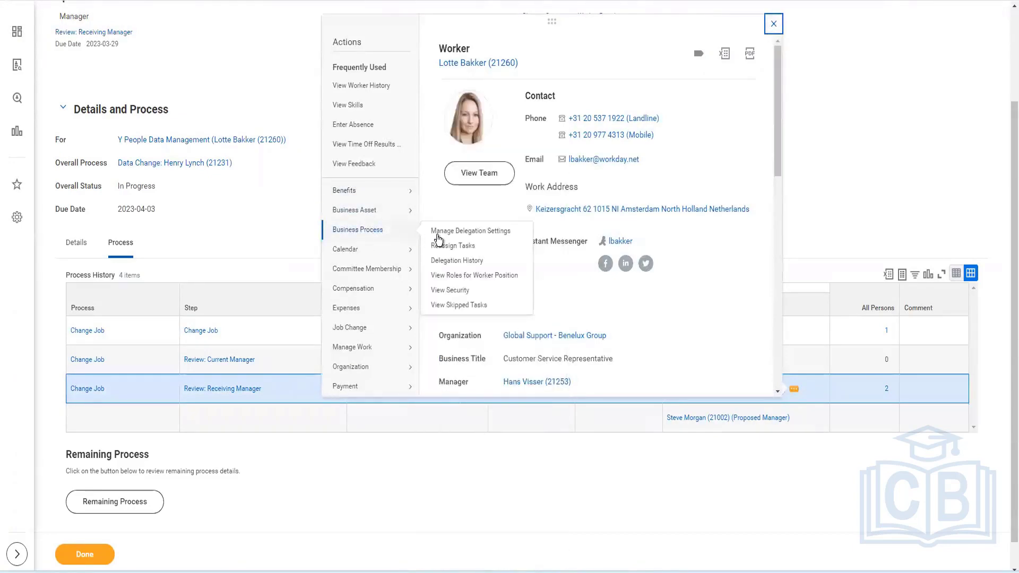
pyautogui.click(452, 246)
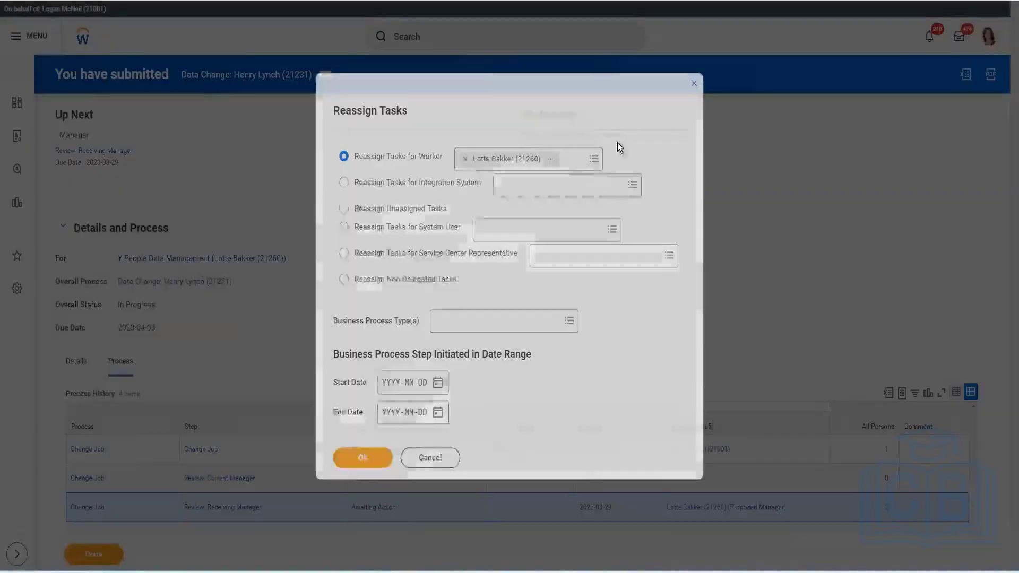
pyautogui.click(387, 456)
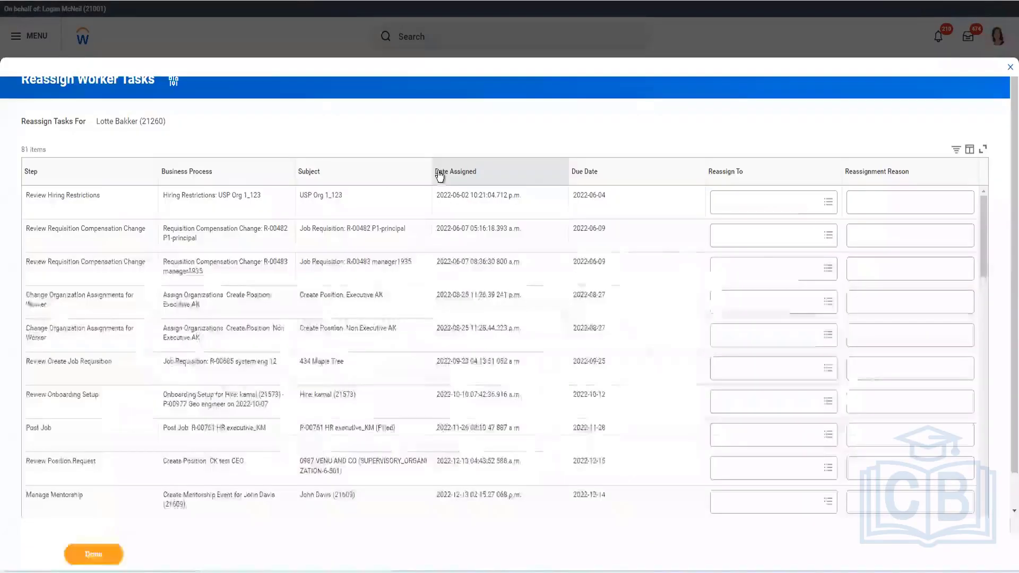
# Sort tasks newest first and reassign the Review: Receiving Manager task to the proxied user with reason Director, Payroll Operations
pyautogui.click(494, 172)
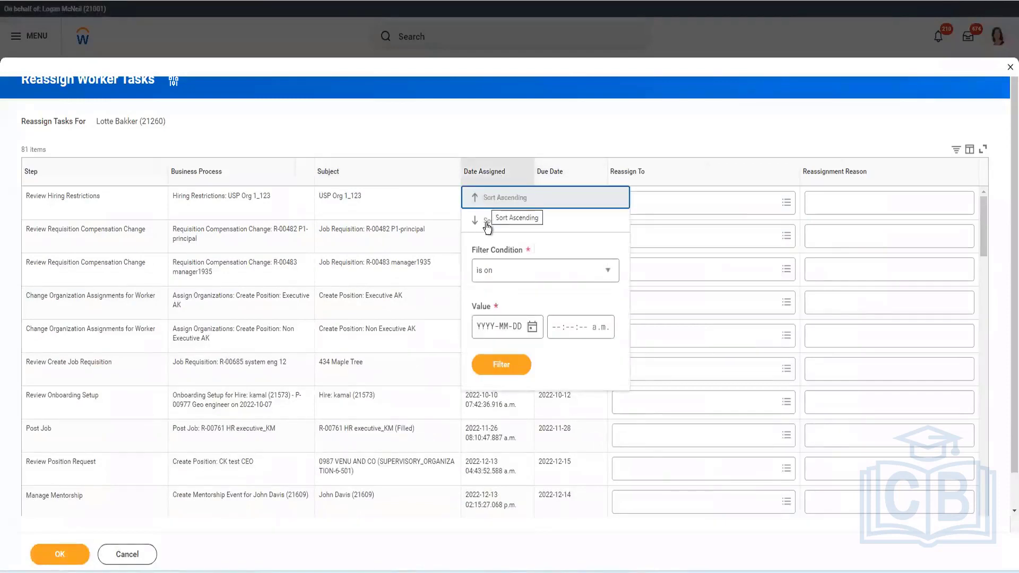
pyautogui.click(487, 227)
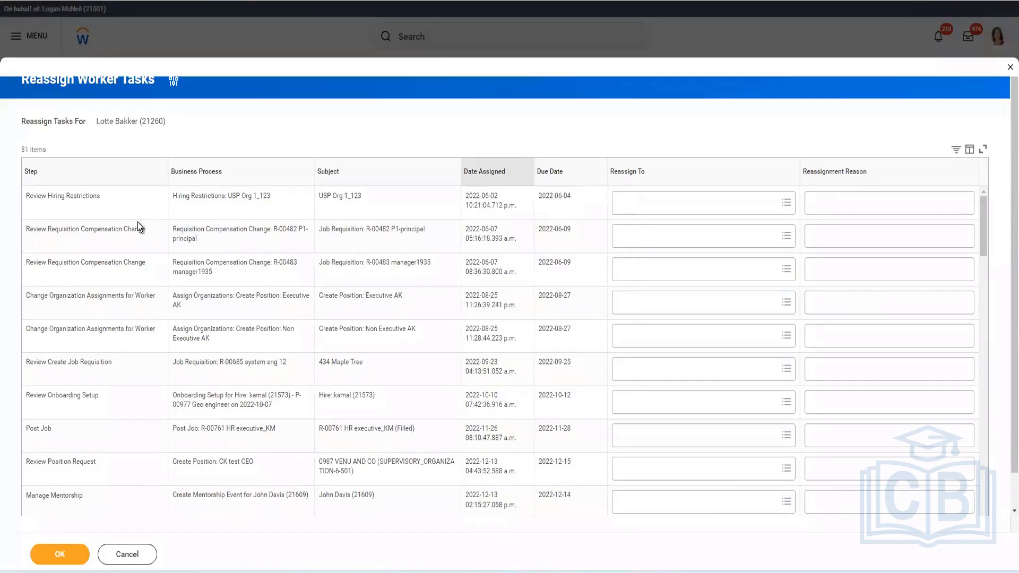
pyautogui.click(656, 212)
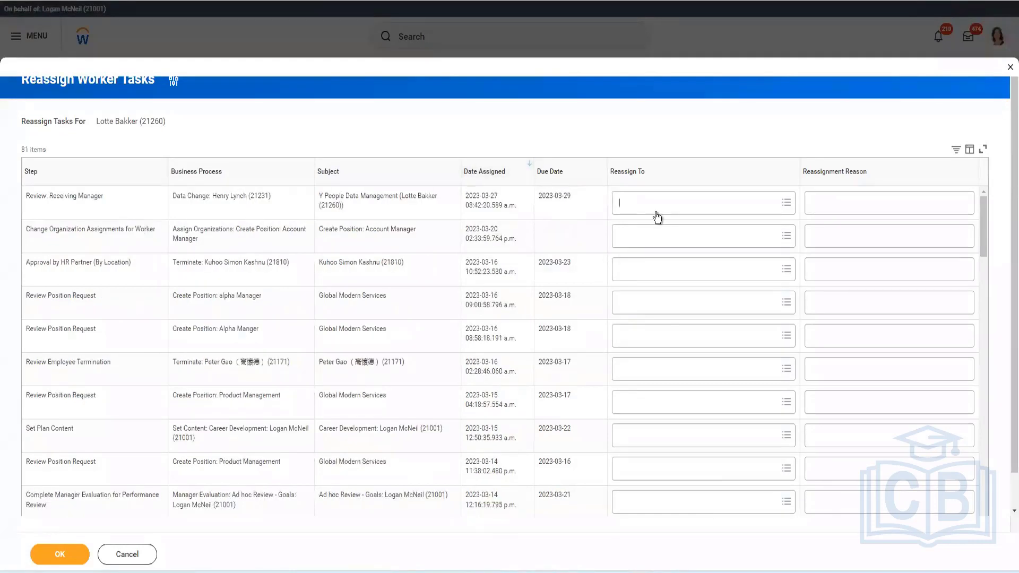
pyautogui.write('loga')
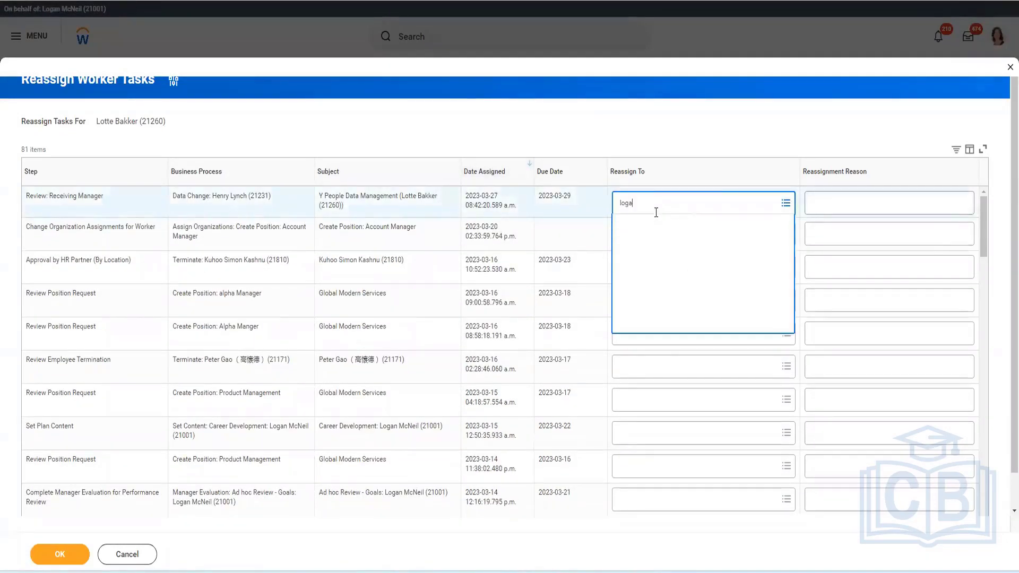
pyautogui.write('n mc')
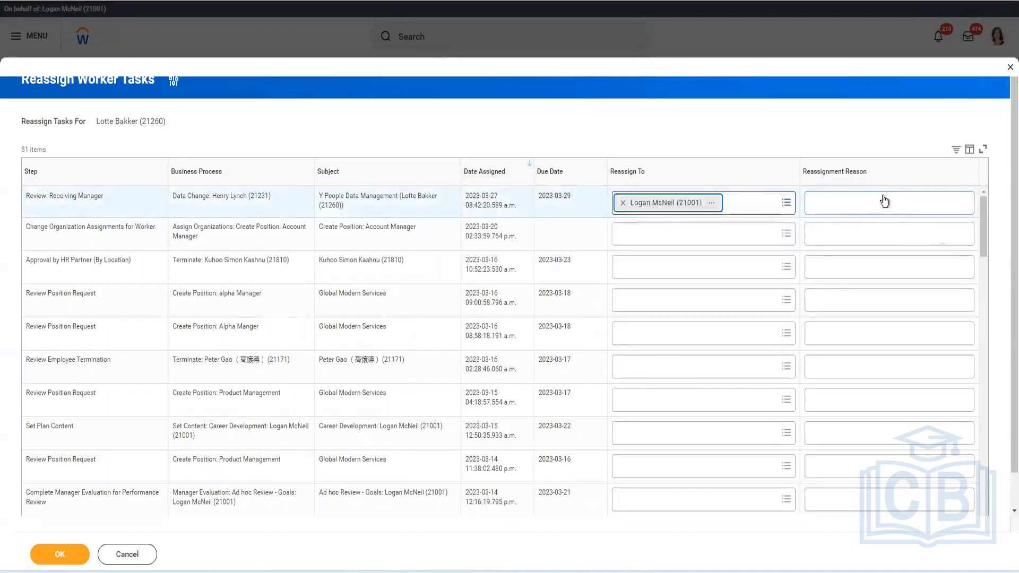
pyautogui.click(884, 200)
pyautogui.write('Director, Payroll Operations')
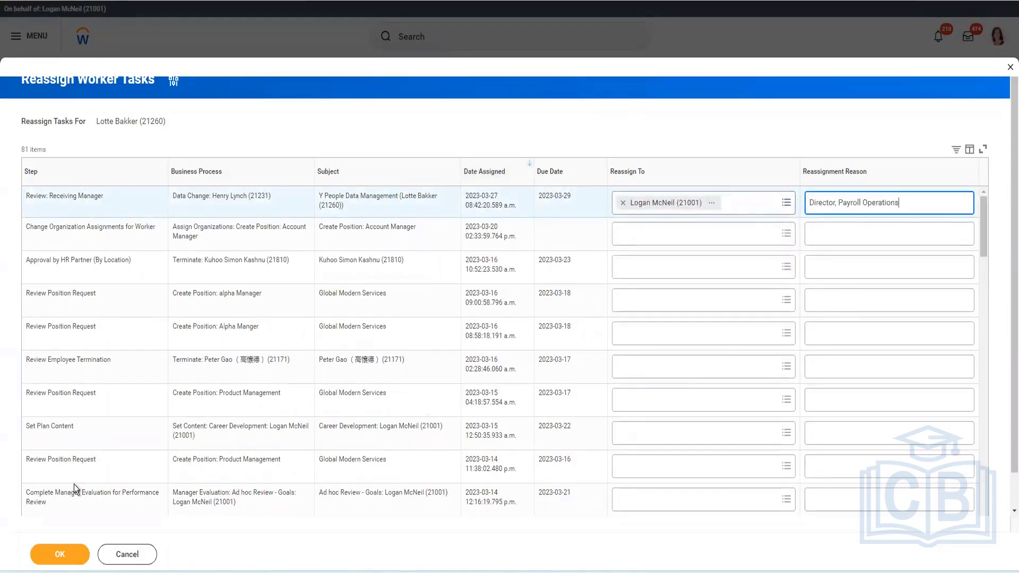
pyautogui.click(64, 554)
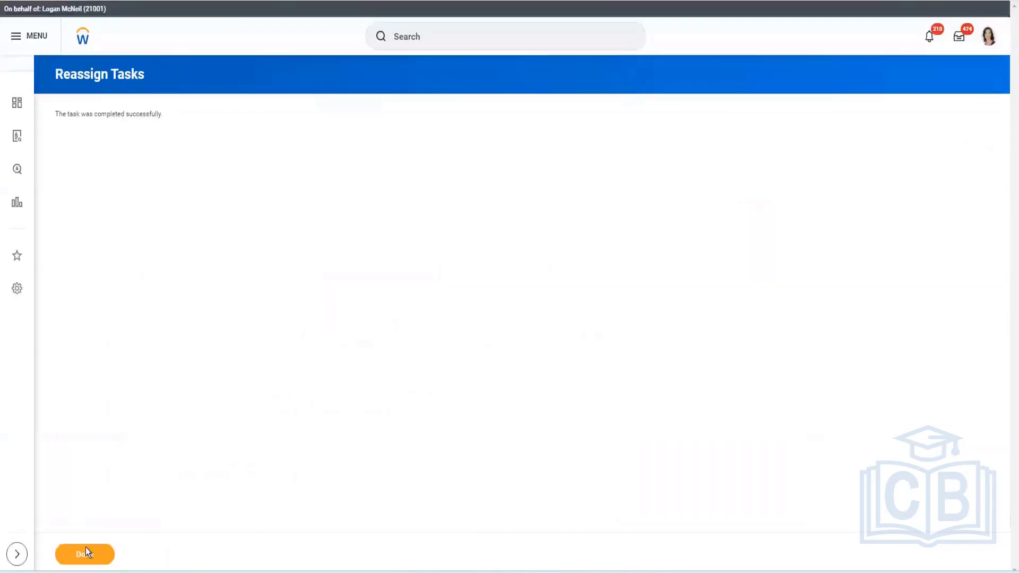
pyautogui.click(86, 552)
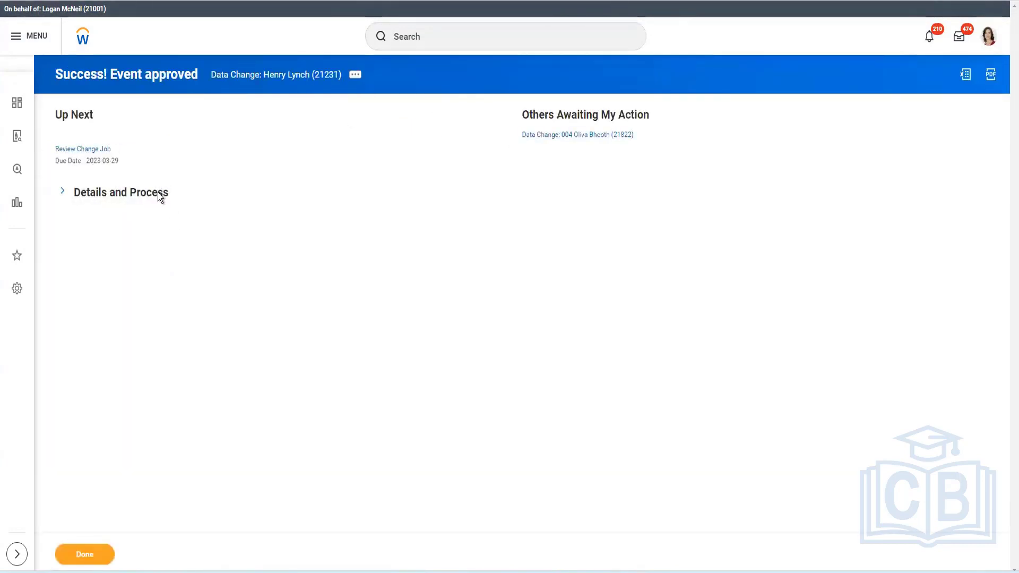
# Start reassigning tasks for a Review Change Job approver, limited to steps initiated from 2023-03-27
pyautogui.click(160, 196)
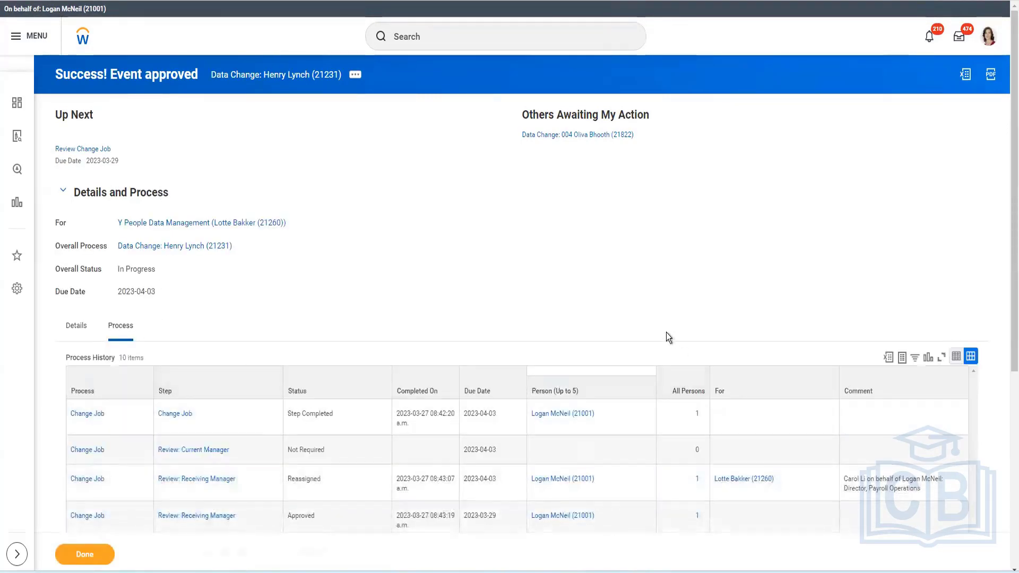
pyautogui.scroll(-5, 667, 334)
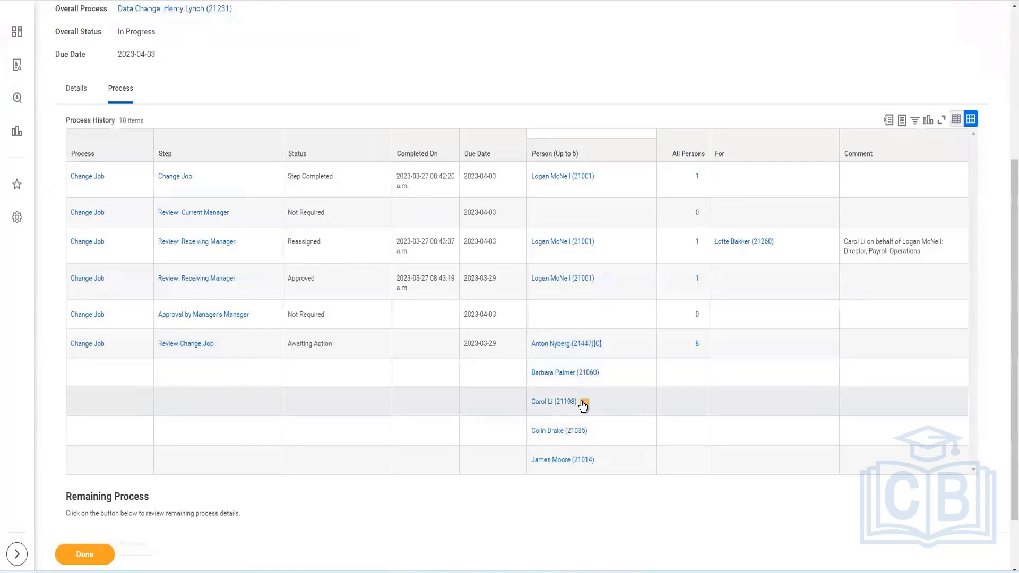
pyautogui.click(583, 404)
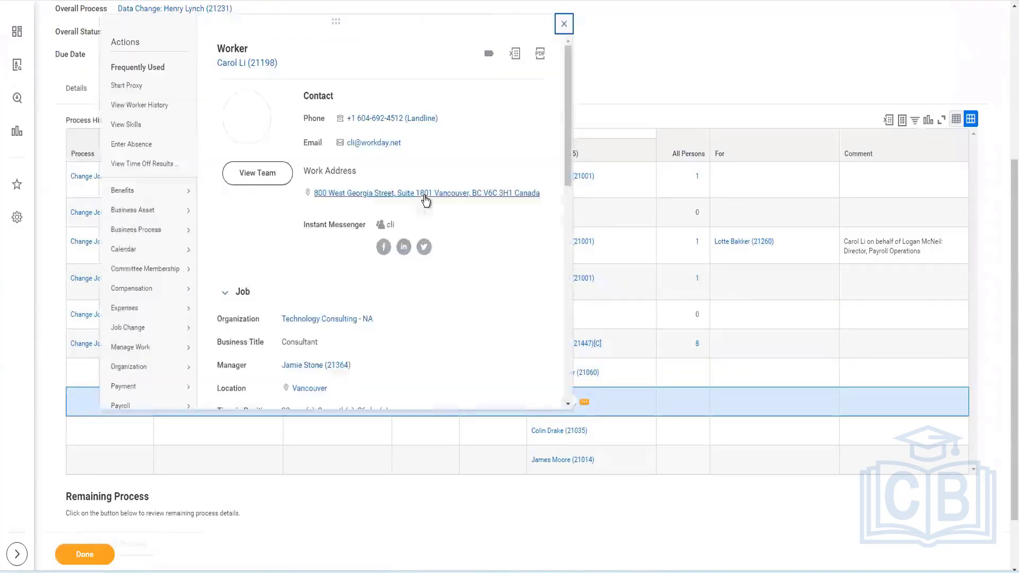
pyautogui.moveTo(146, 234)
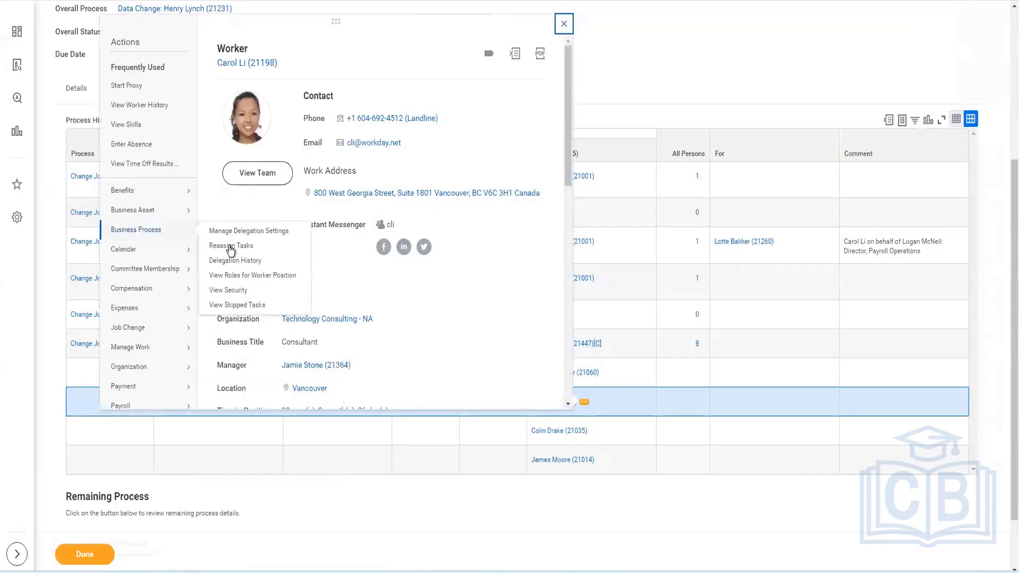
pyautogui.click(483, 293)
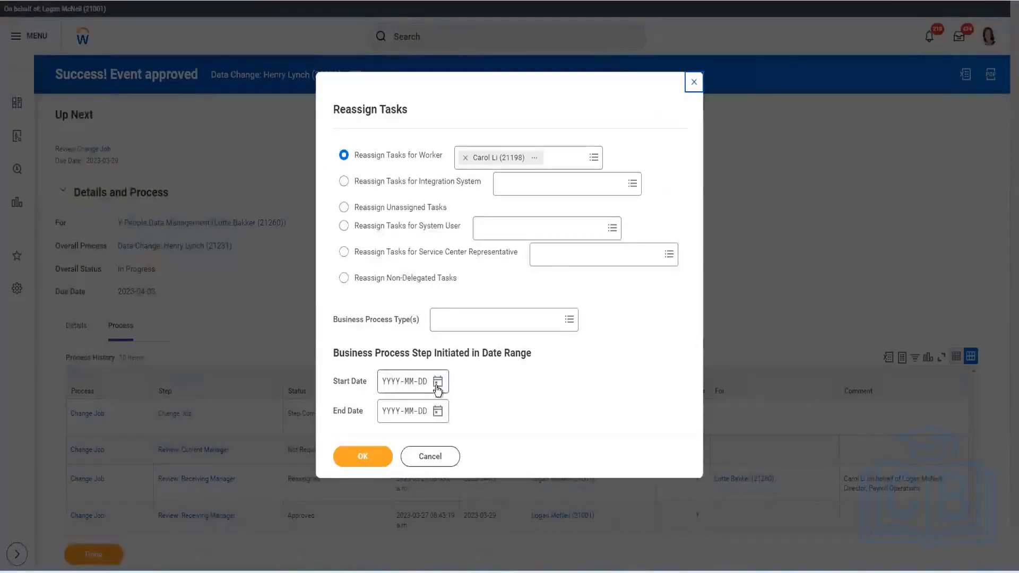
pyautogui.click(437, 382)
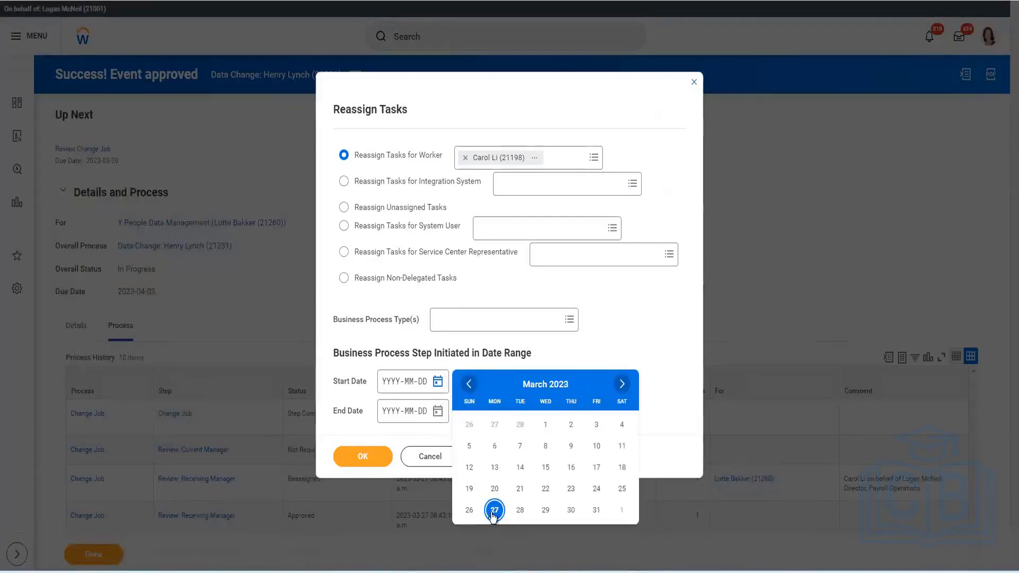
pyautogui.click(494, 511)
pyautogui.press('Return')
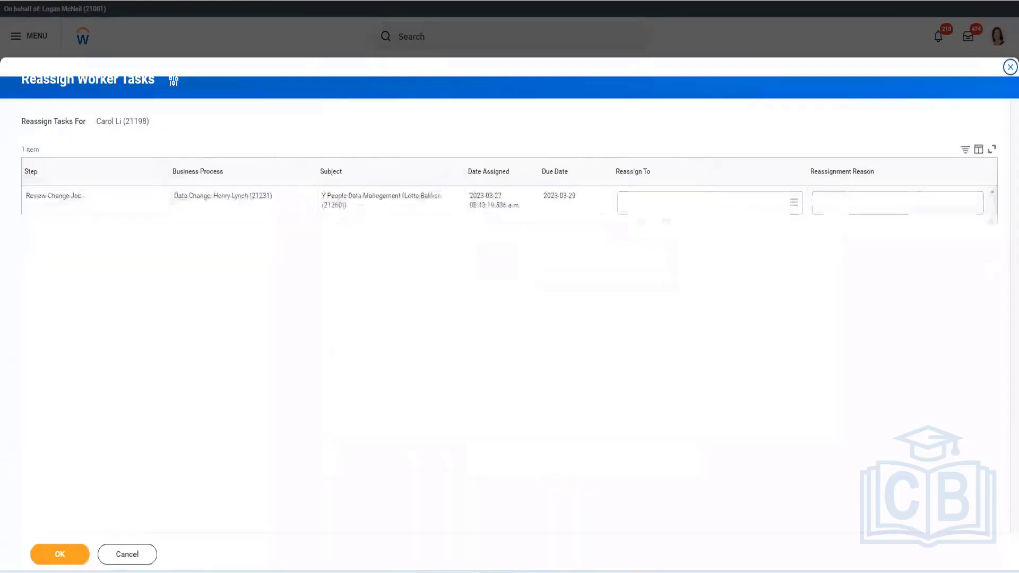
# Reassign the Review Change Job task to the proxied user with the reason Director, Payroll Operations
pyautogui.click(658, 210)
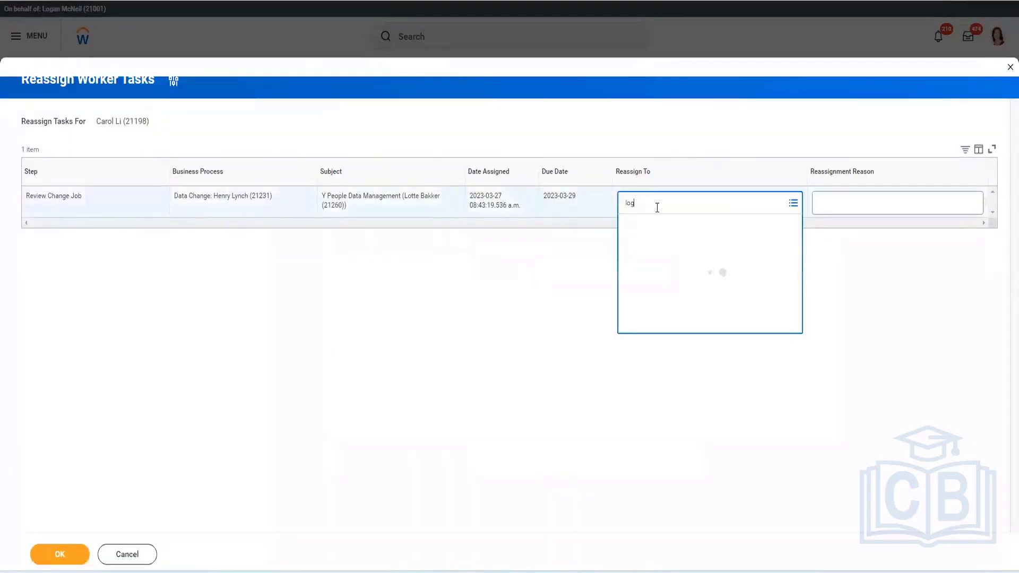
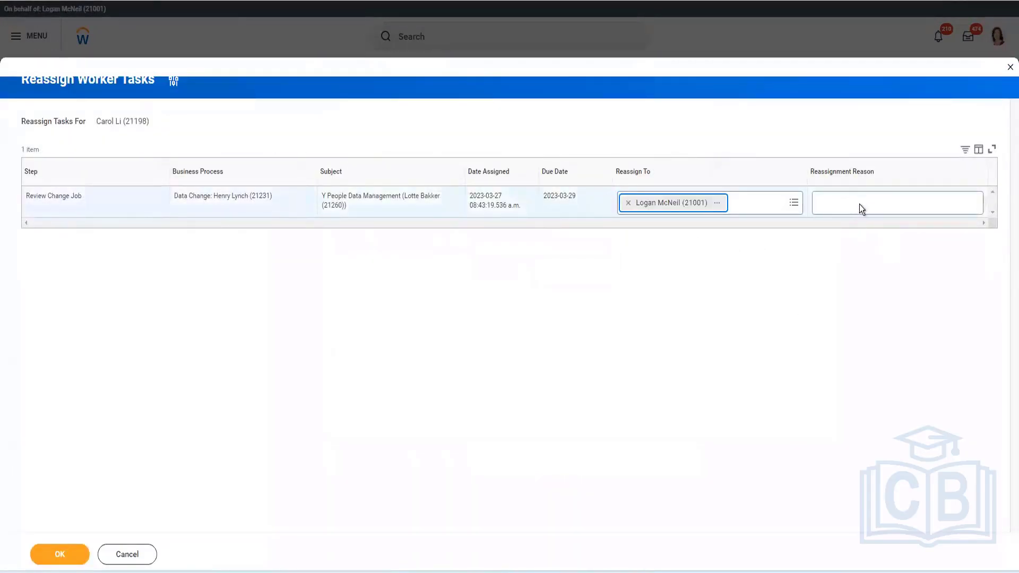
pyautogui.click(862, 208)
pyautogui.write('Director, Payroll Operations')
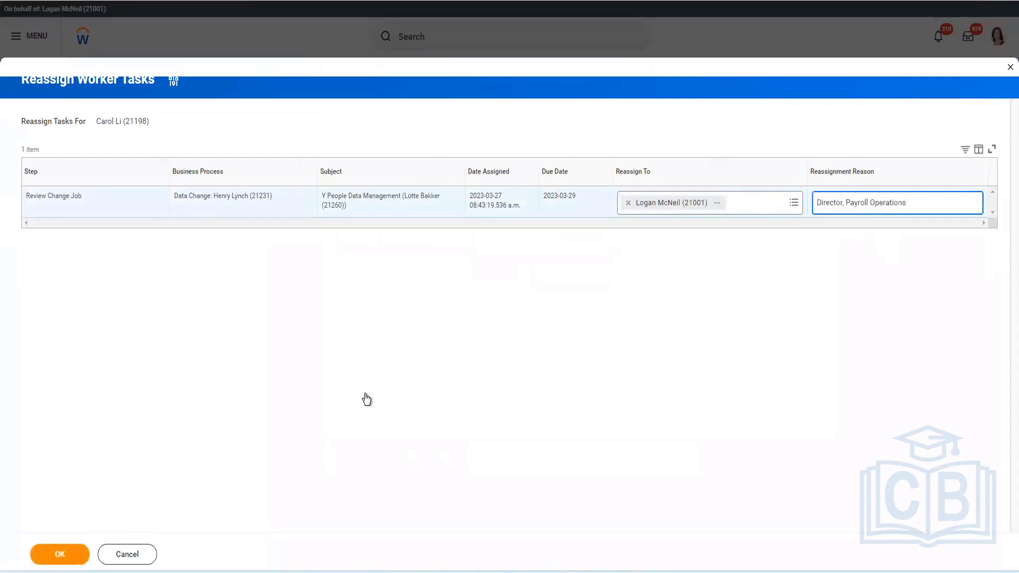
pyautogui.click(59, 555)
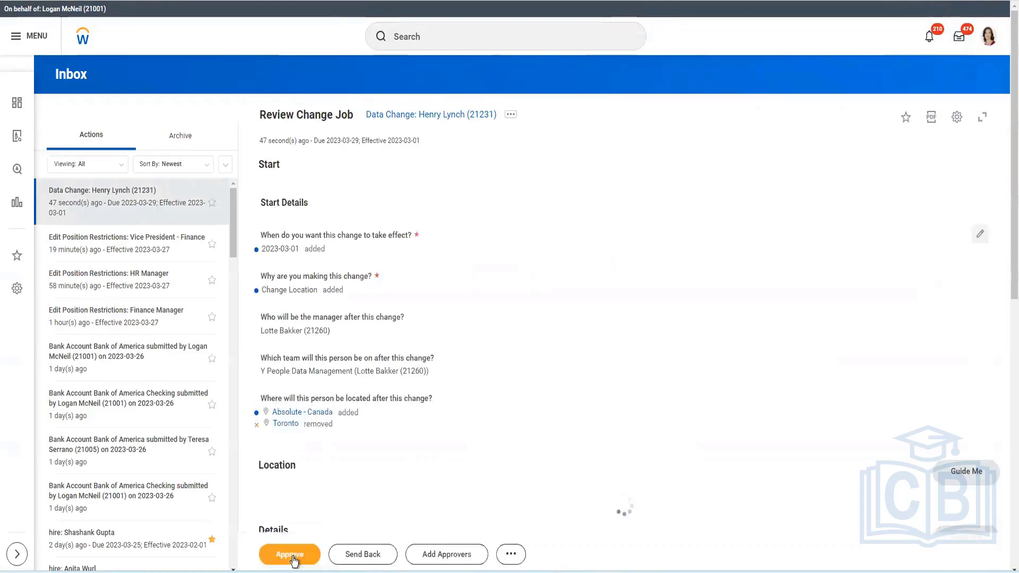
# Approve the Review Change Job inbox item and refresh the inbox
pyautogui.click(294, 560)
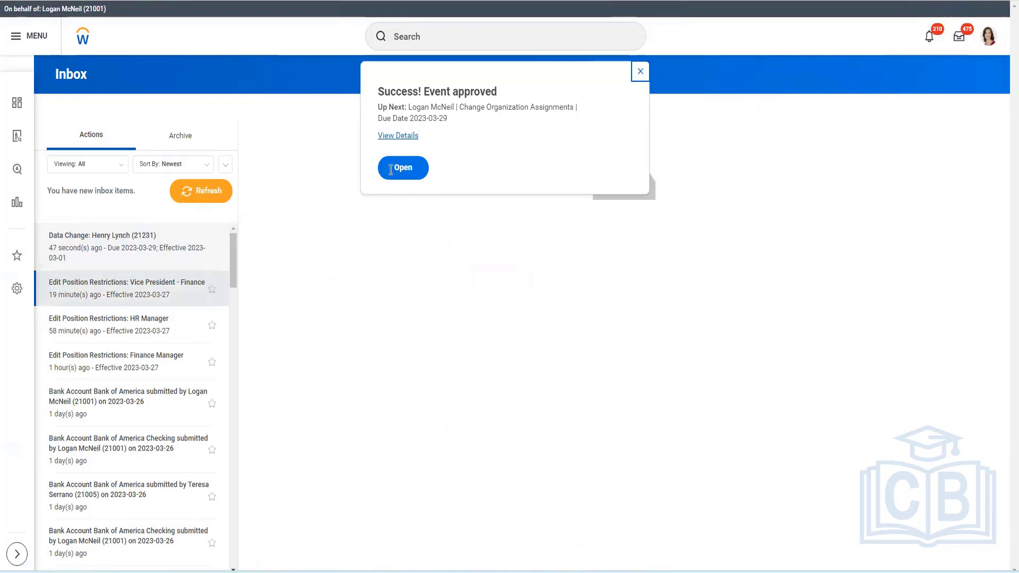
pyautogui.click(212, 195)
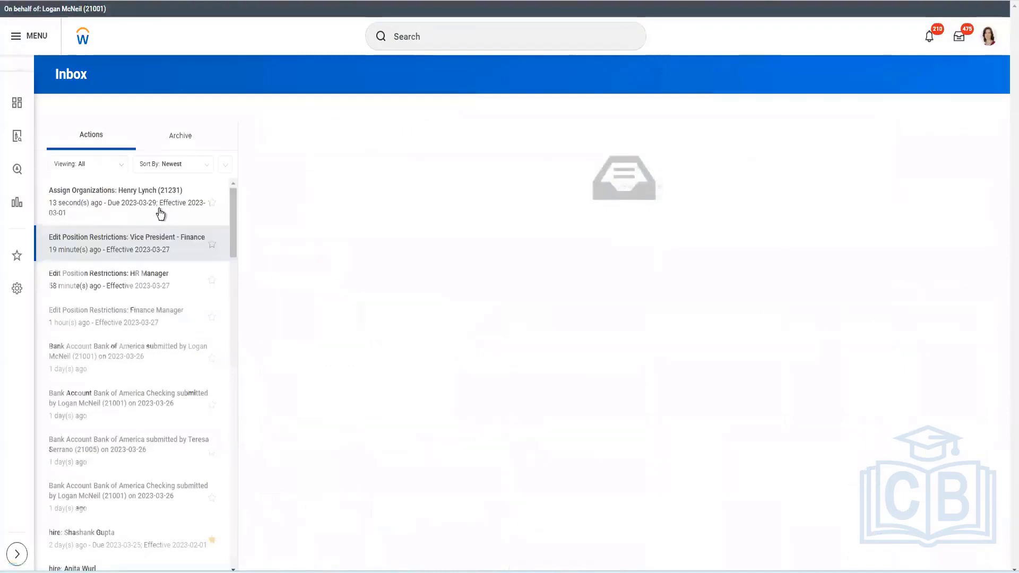
# Open the Assign Organizations inbox task for the worker and submit it
pyautogui.click(160, 213)
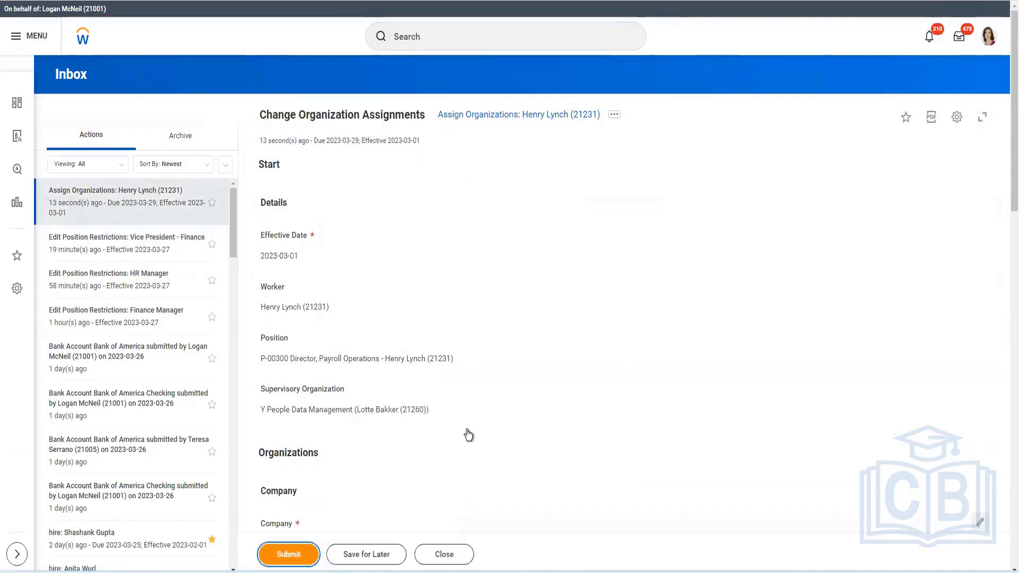
pyautogui.scroll(-5, 466, 414)
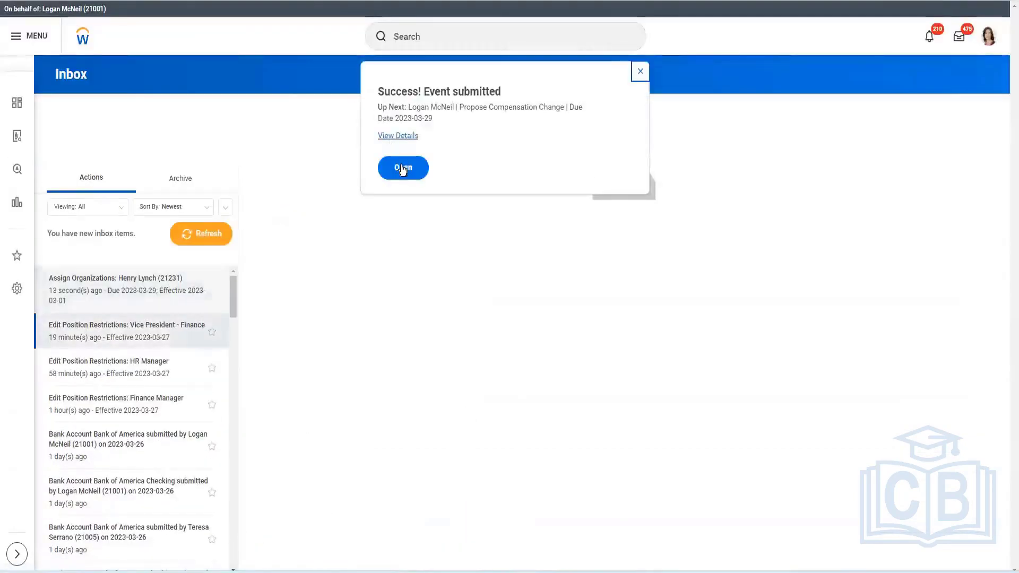
# Open the follow-up Propose Compensation Change task and submit it without changes
pyautogui.click(402, 168)
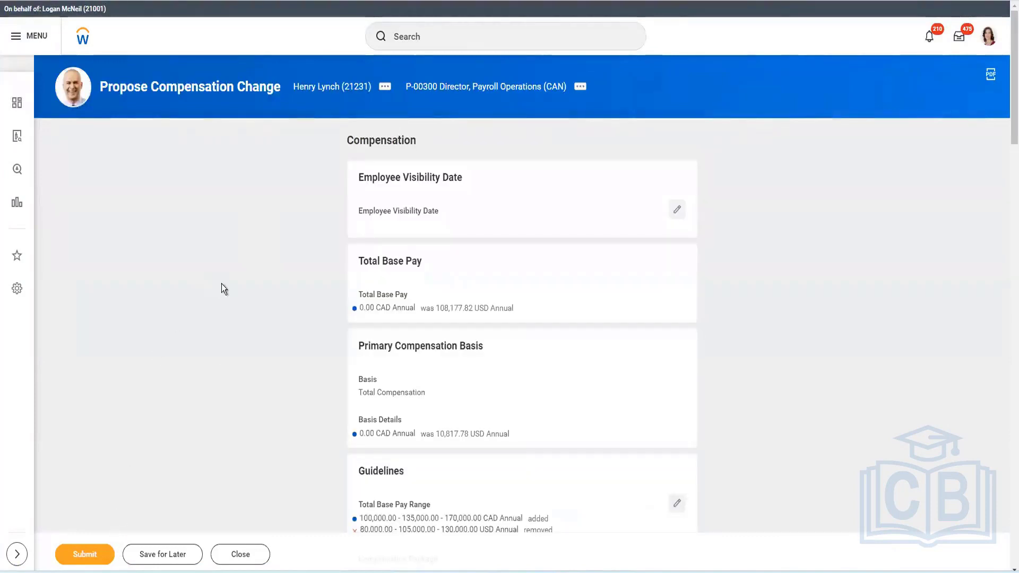
pyautogui.scroll(-3, 394, 240)
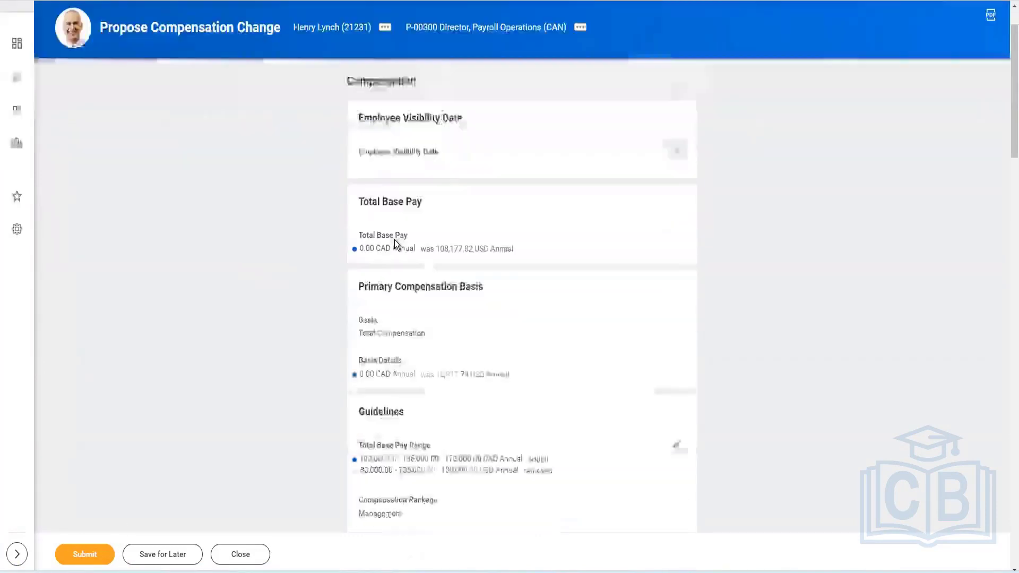
pyautogui.click(97, 556)
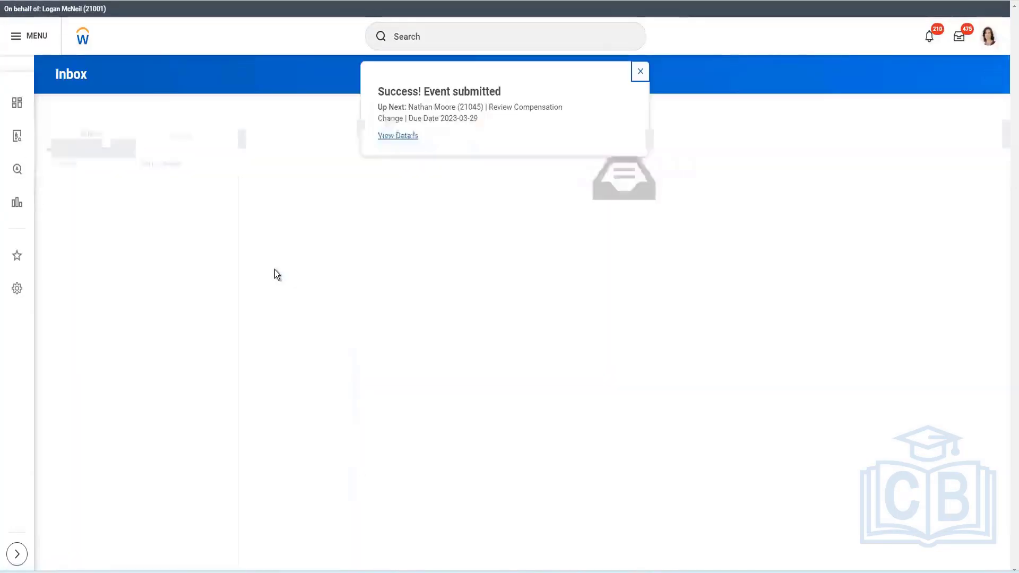
# Open the worker's profile from the integration event's Workers parameter and view the Worker History under Job
pyautogui.click(409, 137)
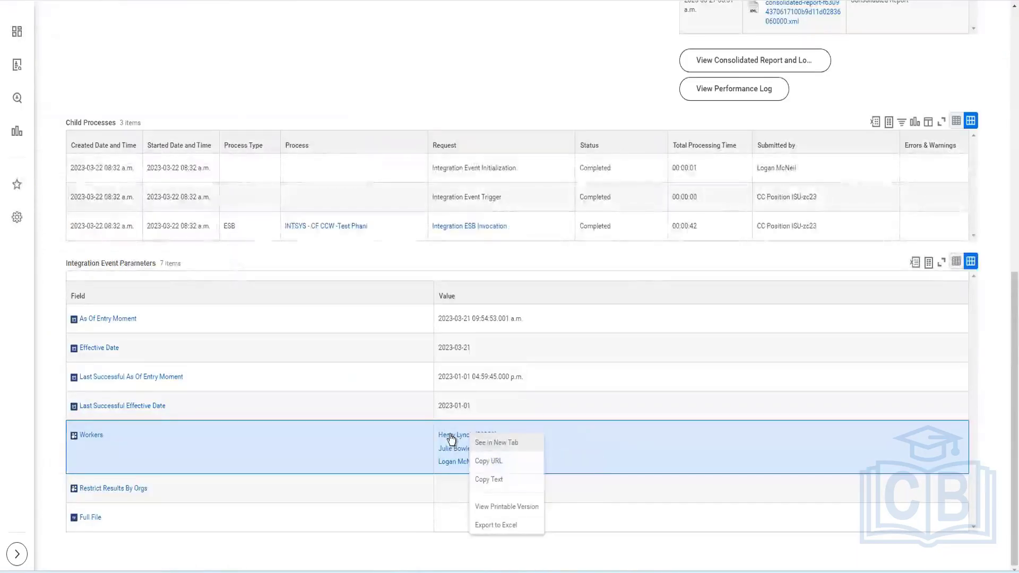
pyautogui.rightClick(464, 460)
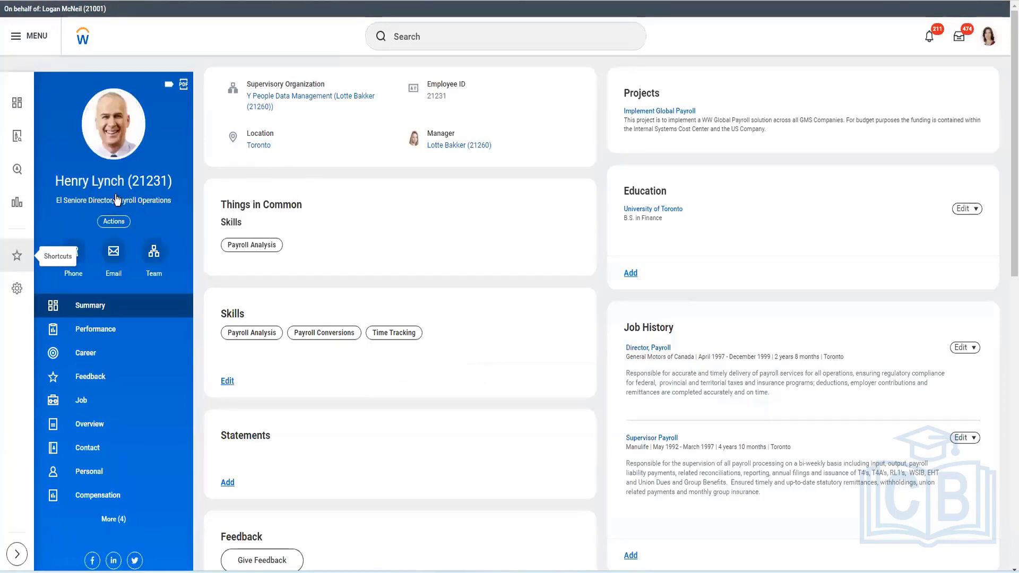
pyautogui.click(80, 402)
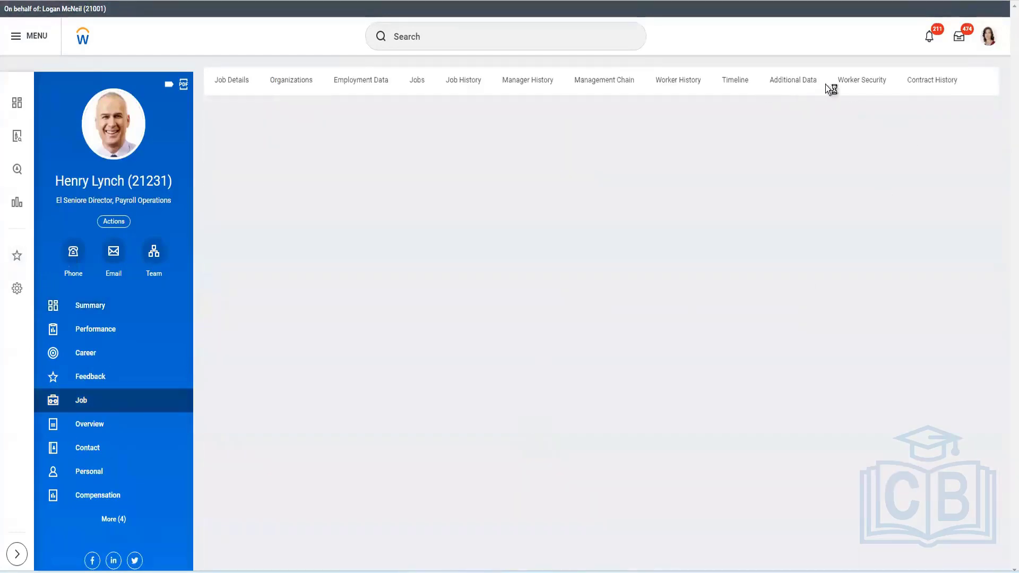
pyautogui.click(674, 81)
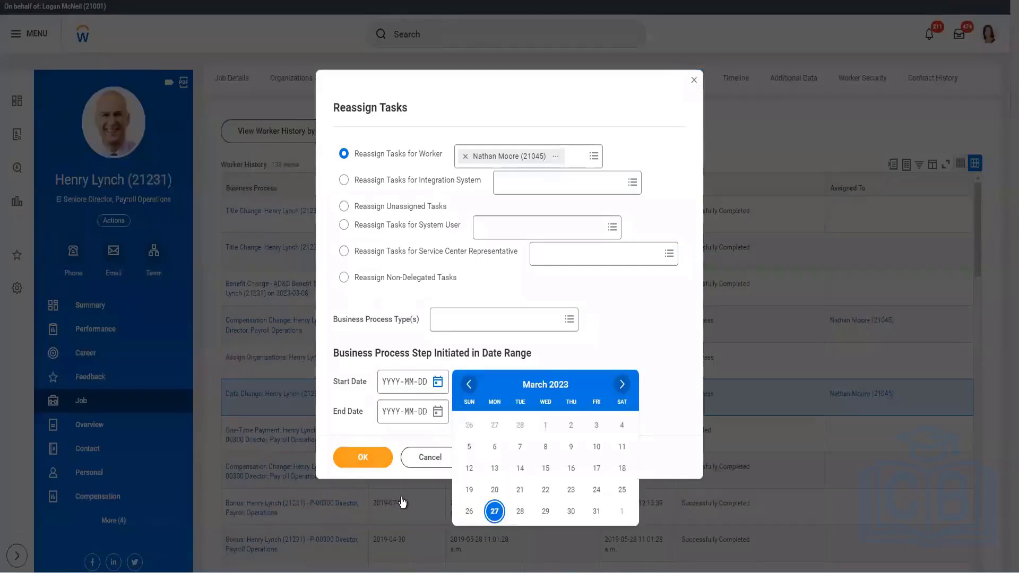
# Reassign the approver's Review Compensation Change task, initiated from 2023-03-27, to the proxied user with the pasted reason
pyautogui.press('Return')
pyautogui.click(363, 457)
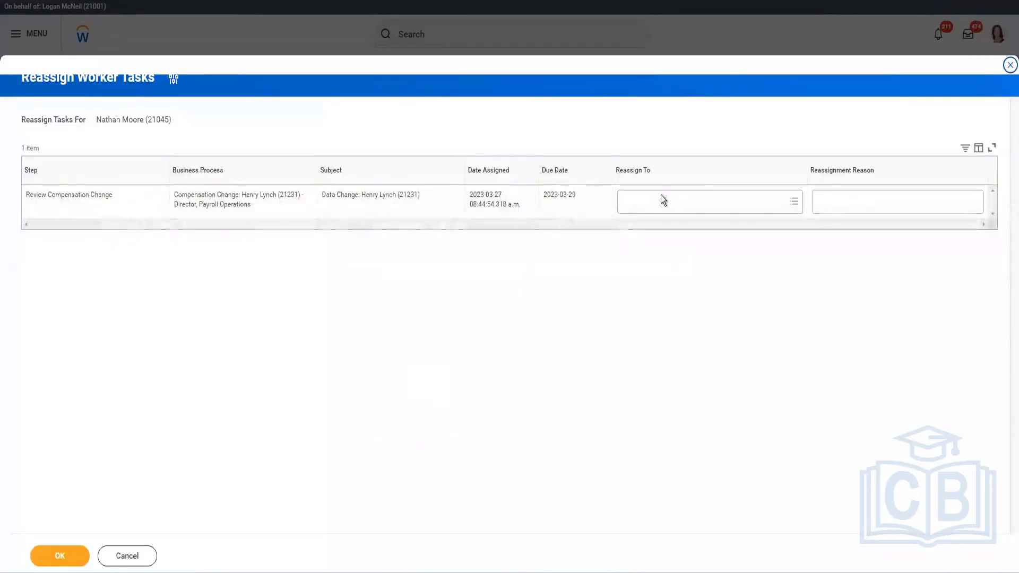
pyautogui.click(662, 200)
pyautogui.write('logan')
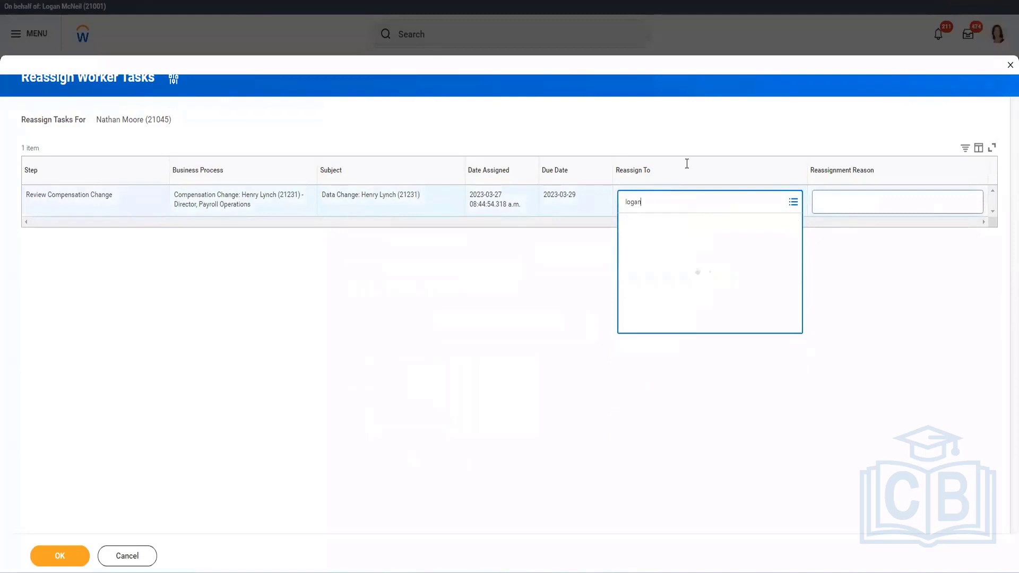
pyautogui.click(910, 201)
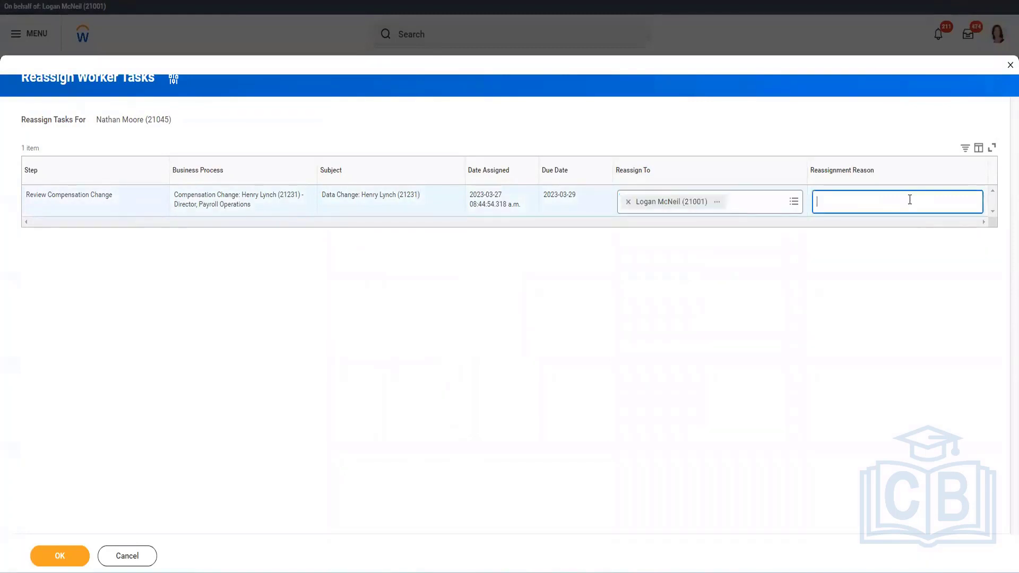
pyautogui.write('Director, Payroll Operations')
pyautogui.click(87, 564)
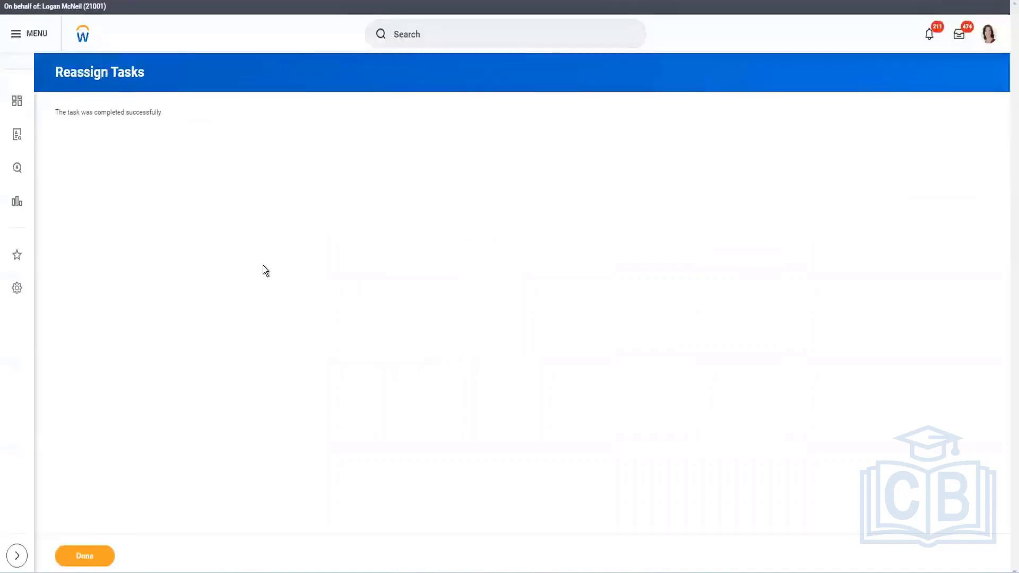
pyautogui.click(84, 555)
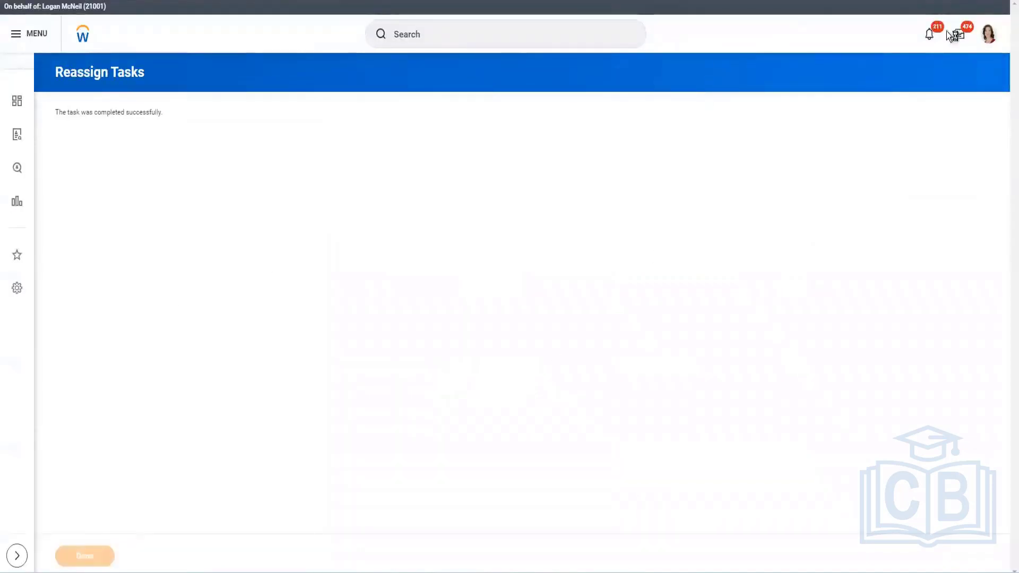
# Approve the Review Compensation Change inbox item and submit the follow-up Manage Business Processes for Worker task
pyautogui.rightClick(954, 38)
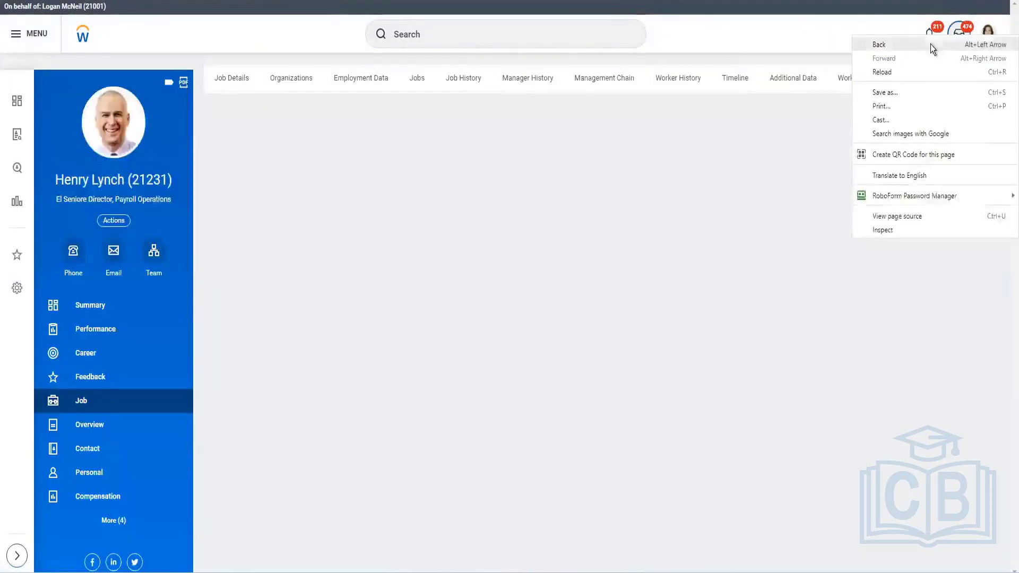
pyautogui.click(512, 183)
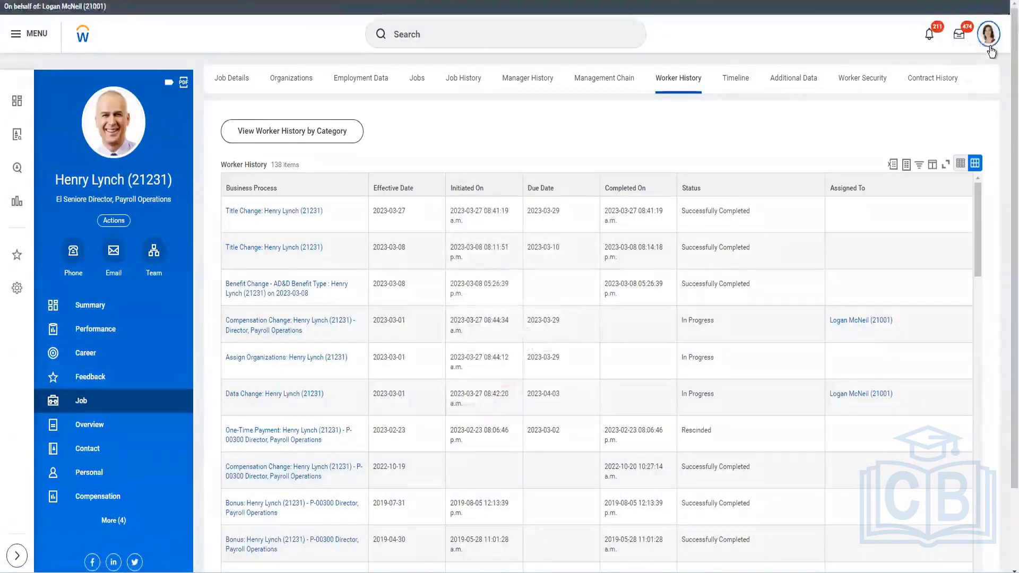
pyautogui.rightClick(990, 44)
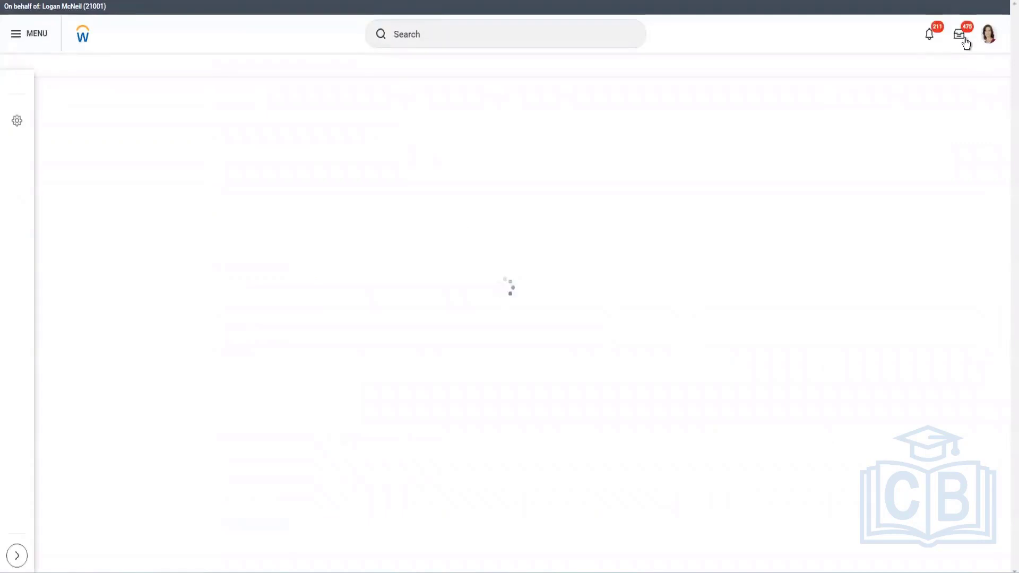
pyautogui.click(965, 46)
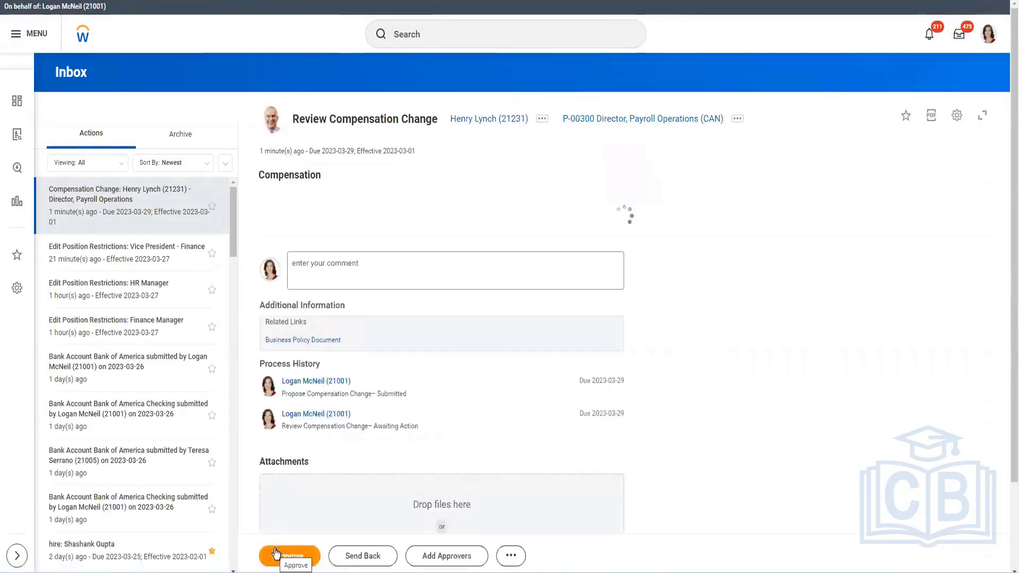
pyautogui.click(276, 553)
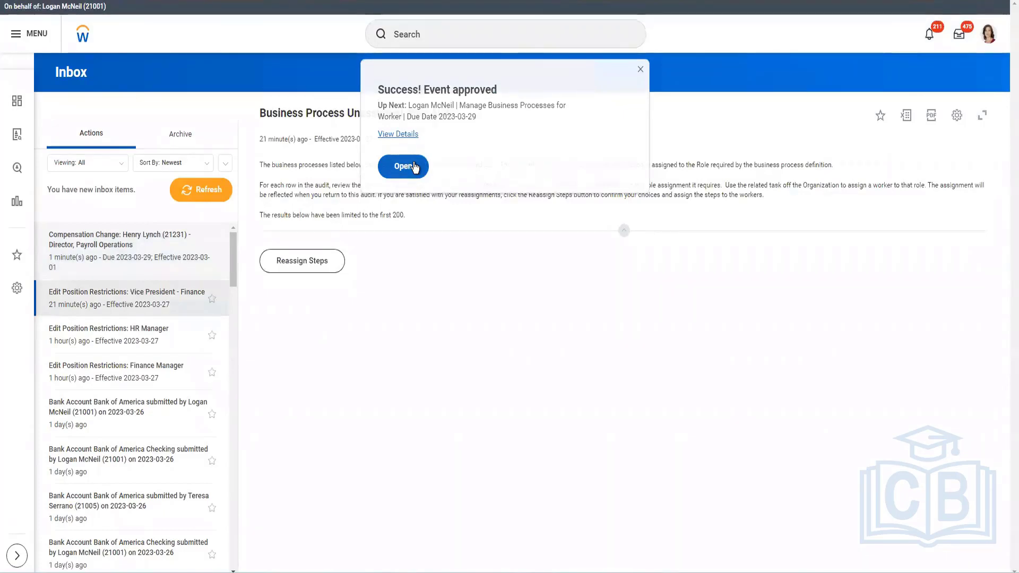
pyautogui.click(413, 167)
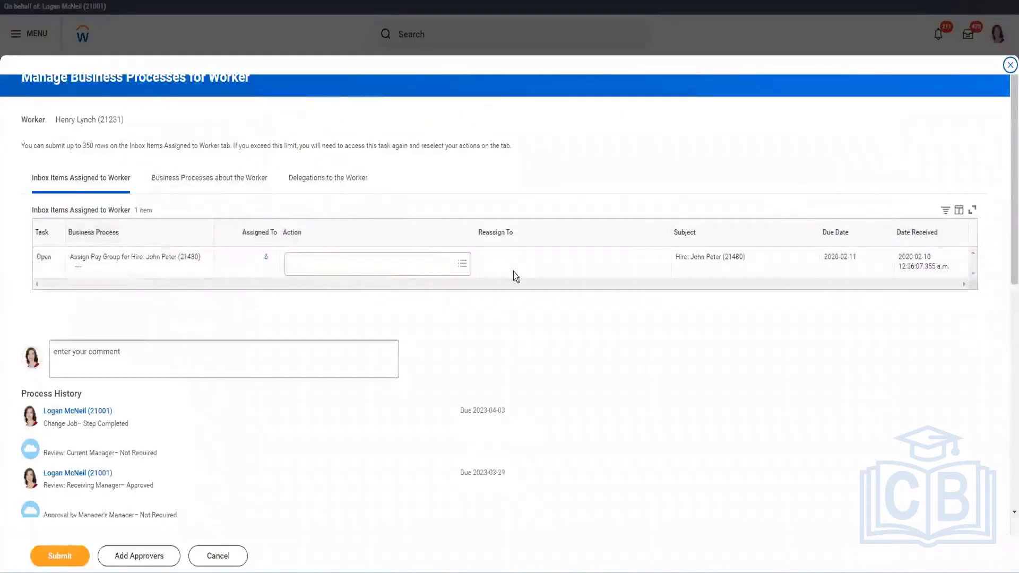
pyautogui.click(65, 555)
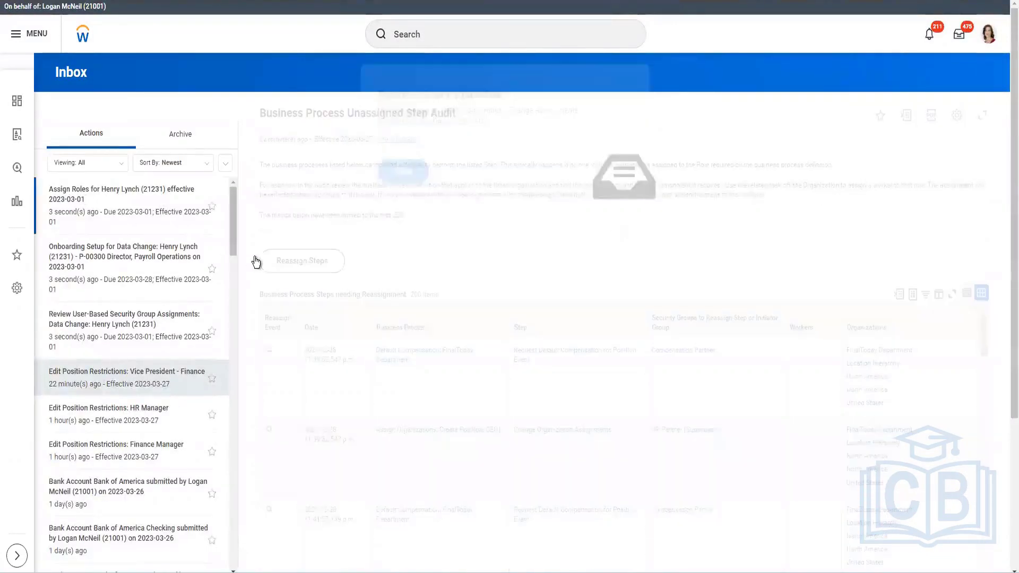
# Submit the Onboarding Setup task for the data change, keeping the listed people to meet and helpful contacts
pyautogui.click(154, 223)
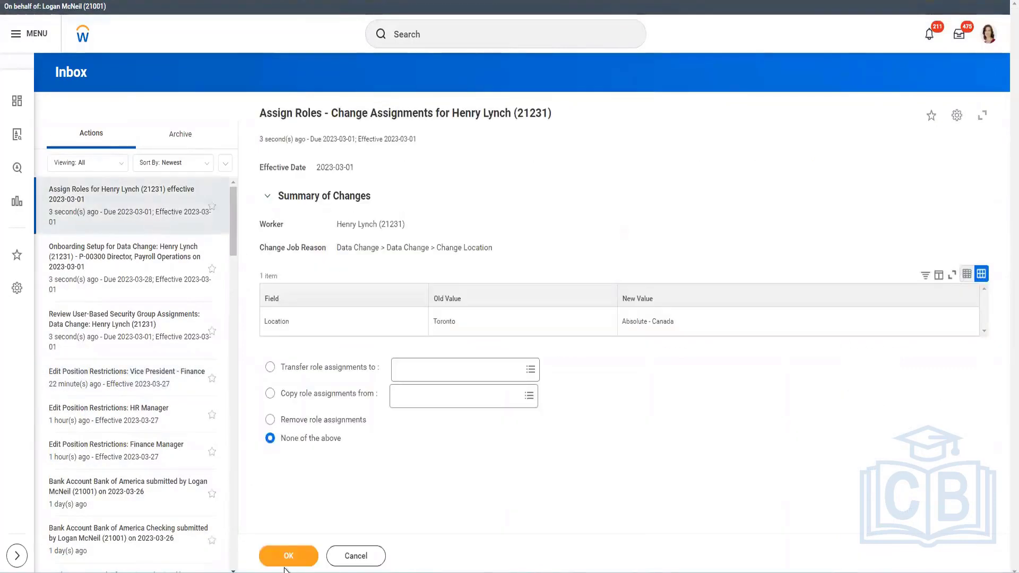
pyautogui.click(286, 556)
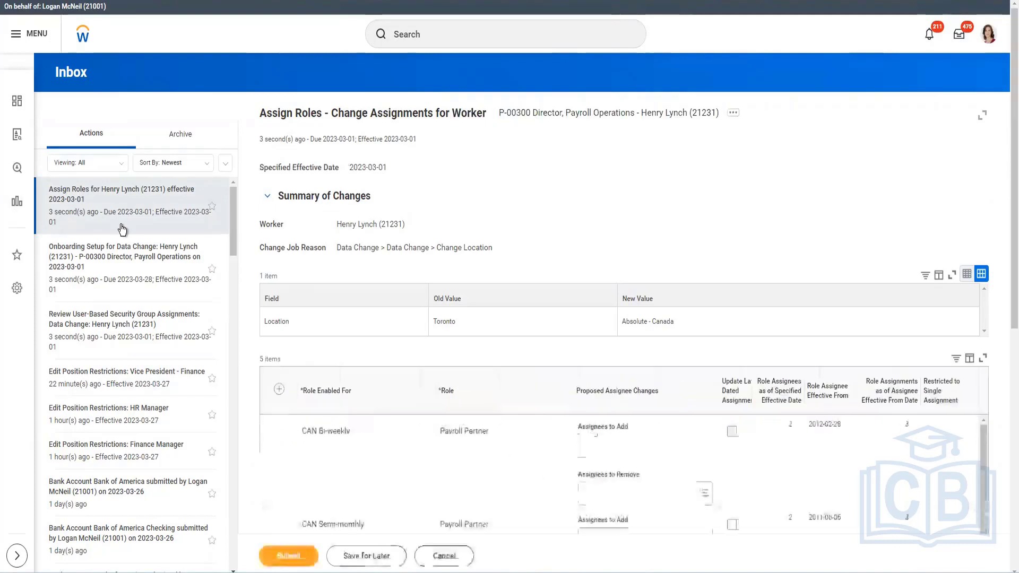
pyautogui.click(123, 264)
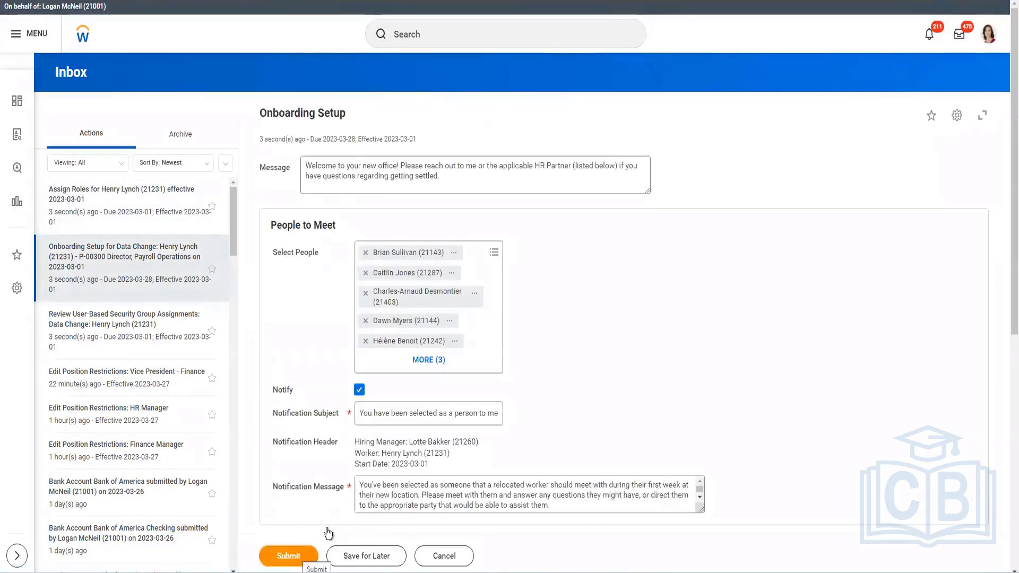
pyautogui.click(150, 215)
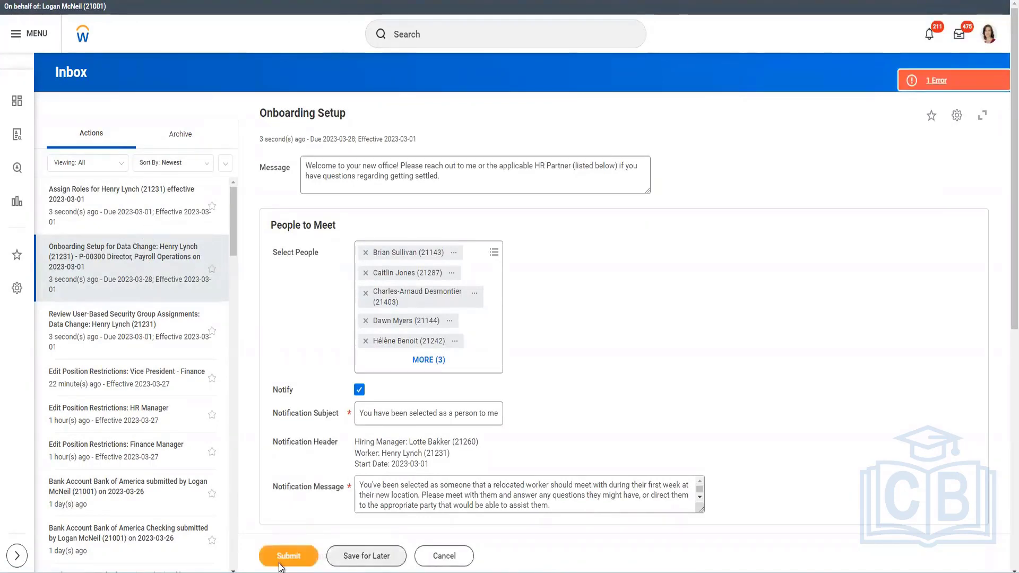
pyautogui.click(282, 563)
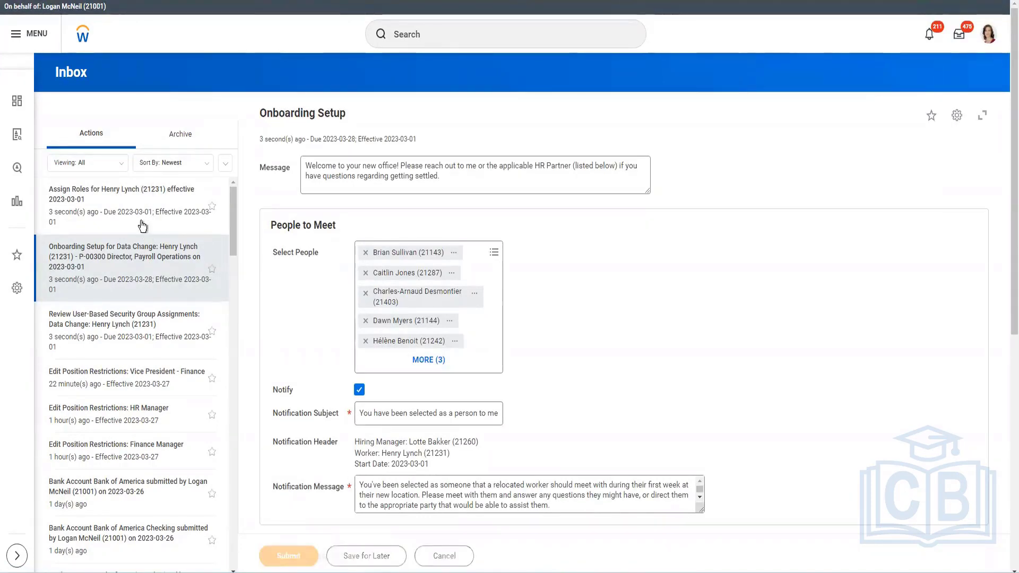
pyautogui.click(138, 287)
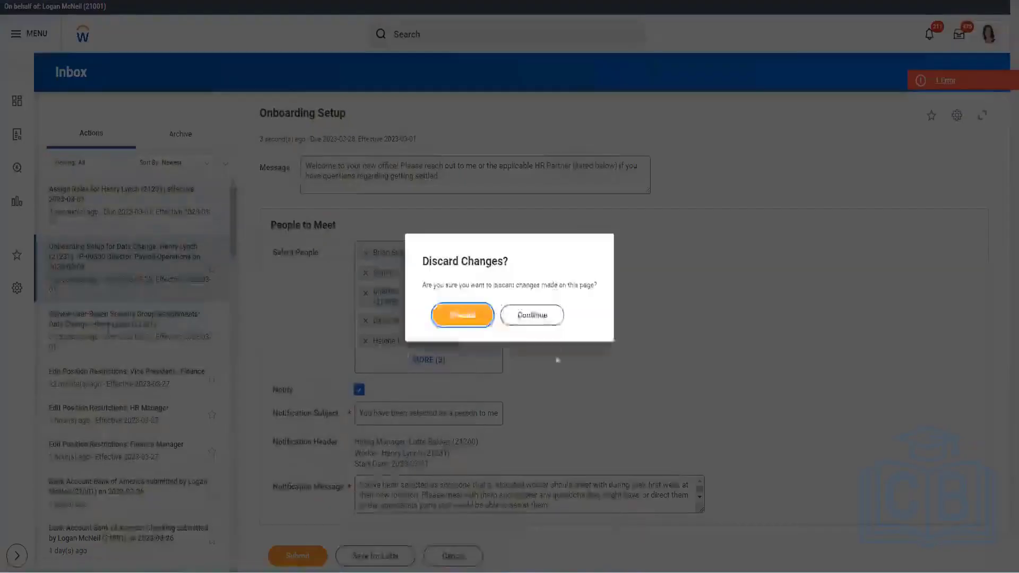
pyautogui.click(526, 319)
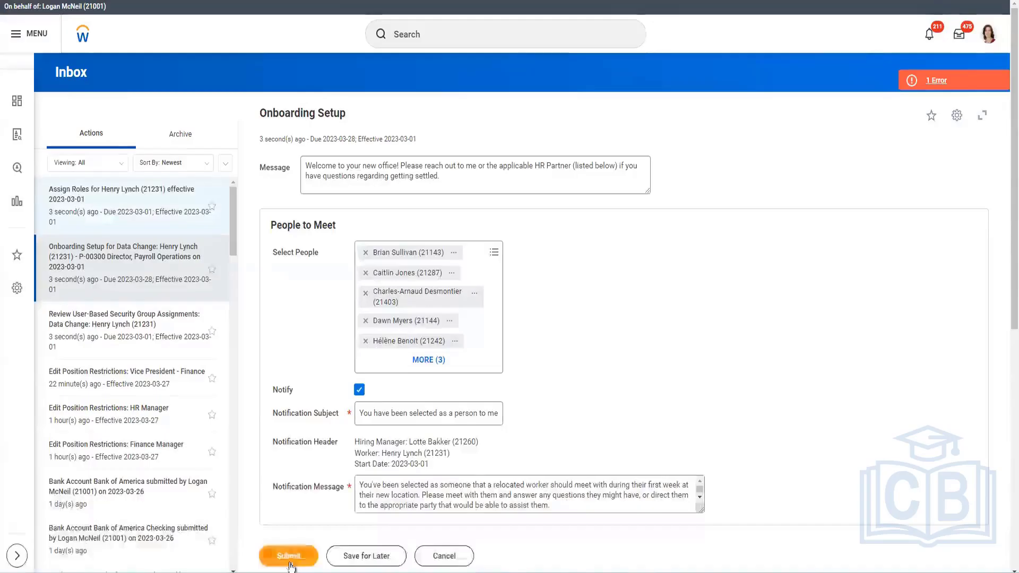
pyautogui.click(950, 81)
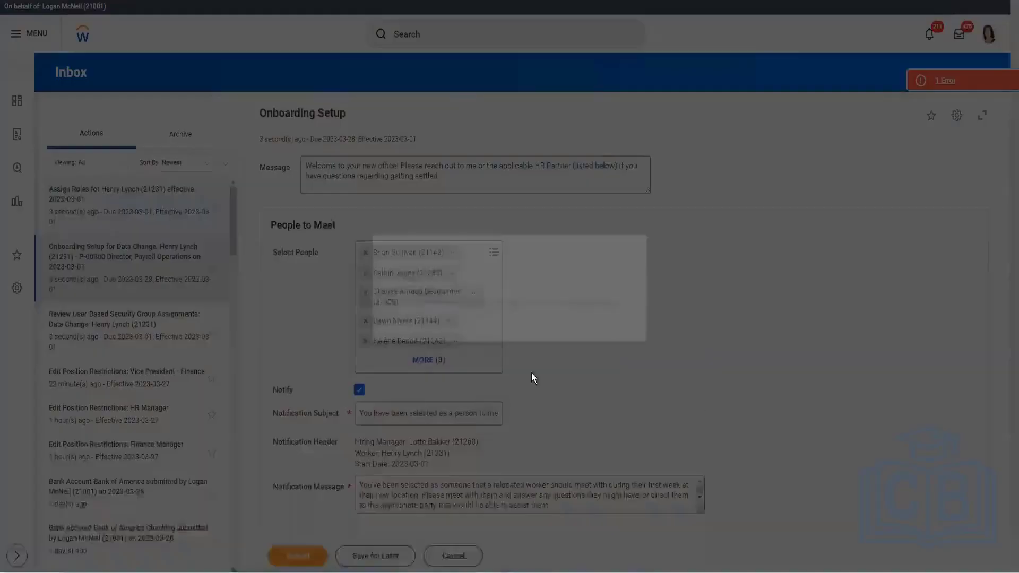
pyautogui.click(396, 295)
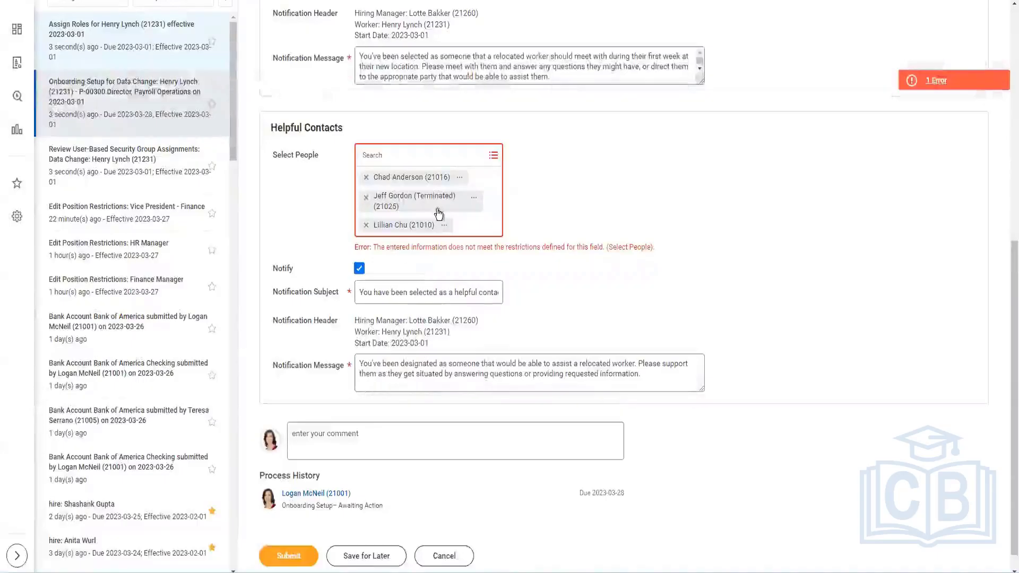
pyautogui.click(305, 559)
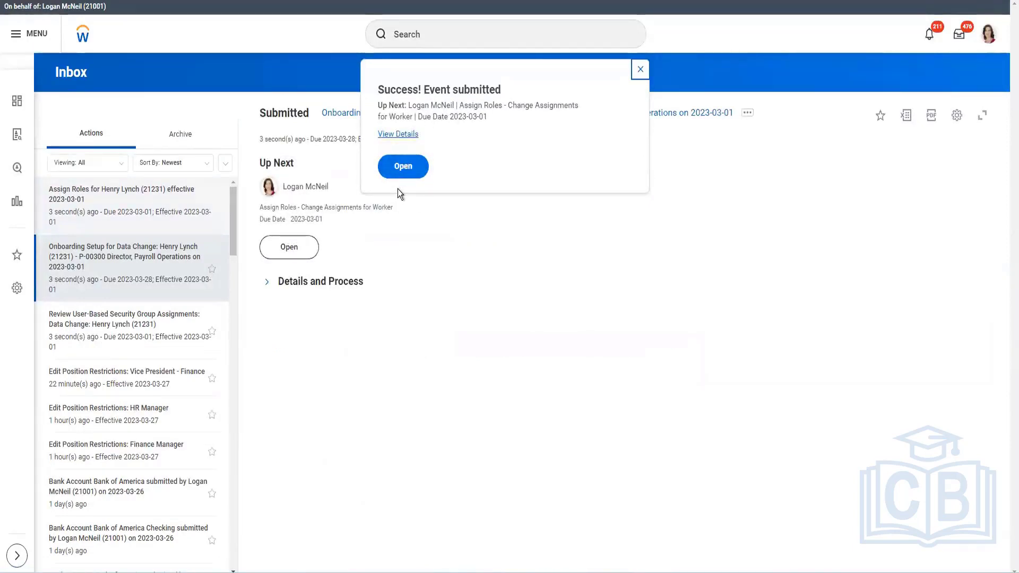
# Complete the Assign Roles - Change Assignments task for the worker with None of the above, then submit the role assignments
pyautogui.click(138, 211)
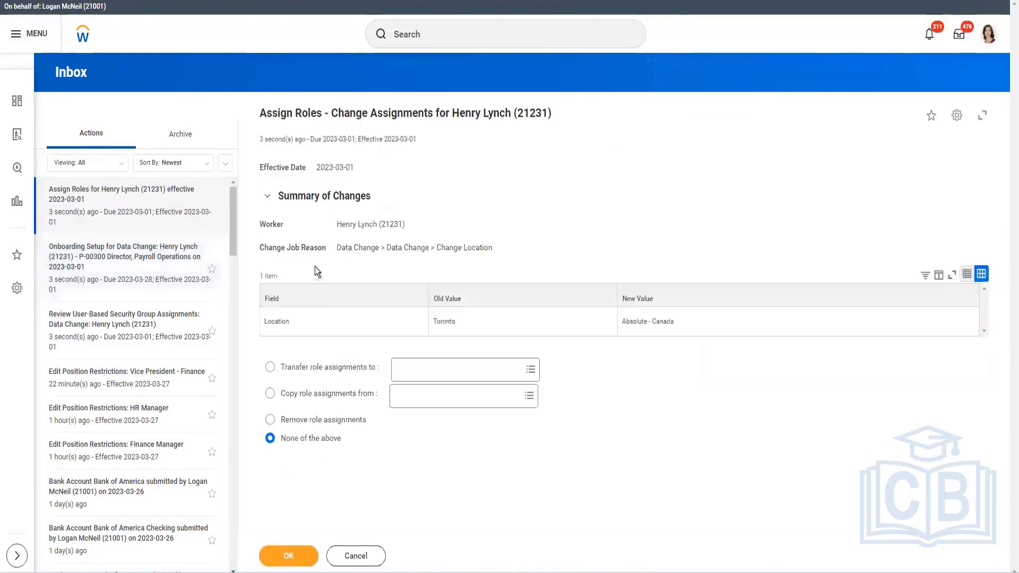
pyautogui.click(299, 563)
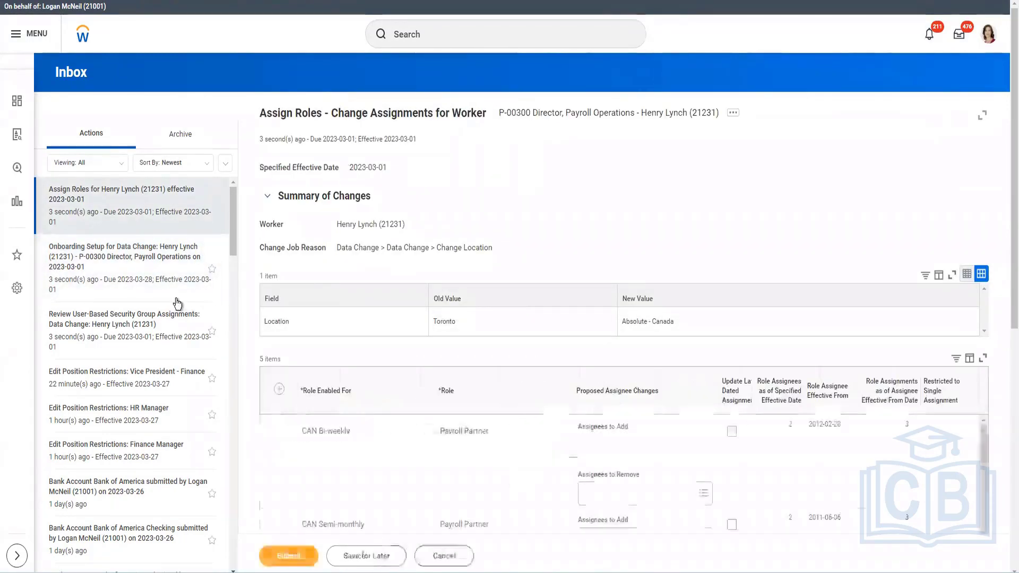
pyautogui.click(93, 207)
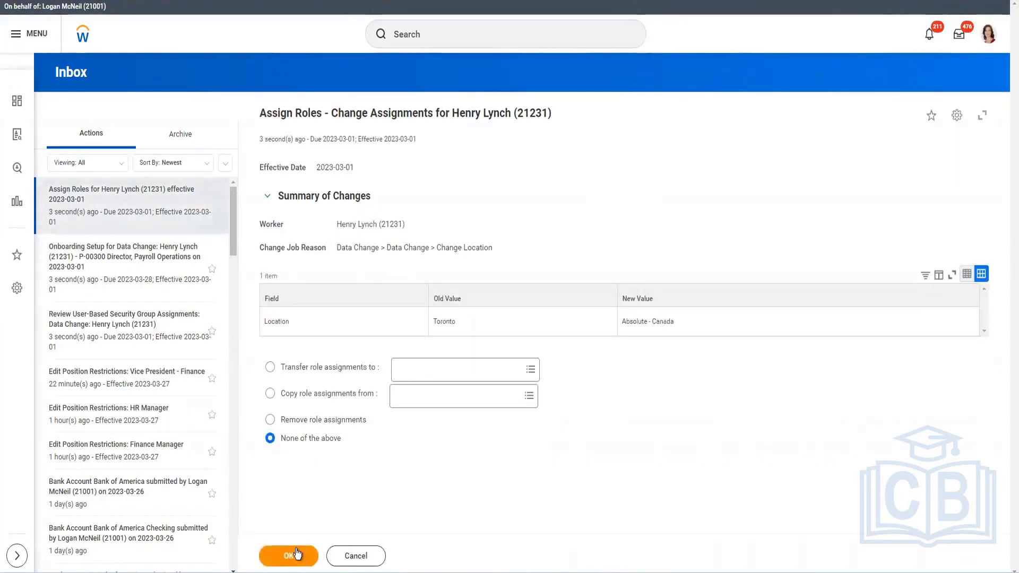
pyautogui.click(296, 554)
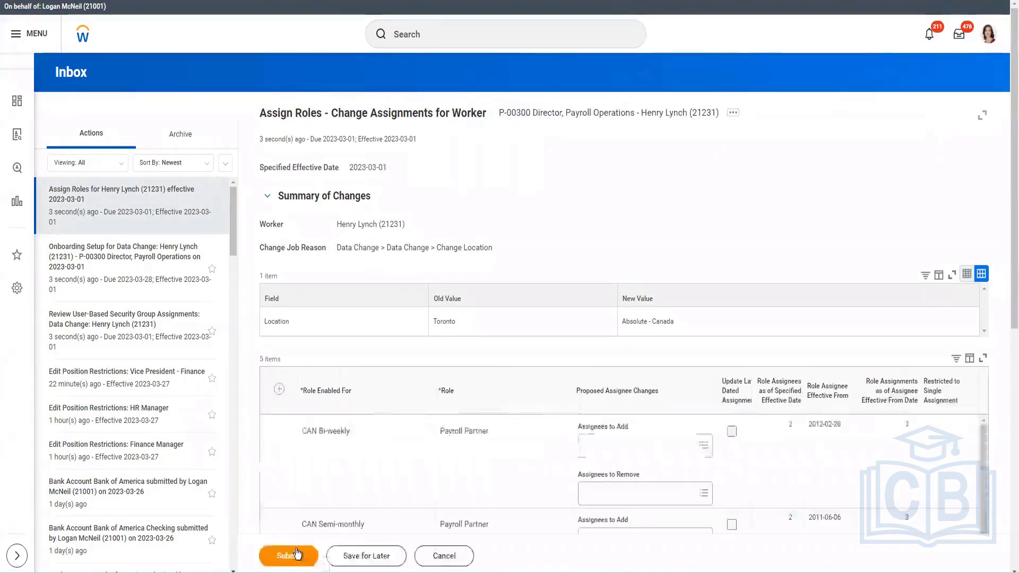
pyautogui.click(294, 556)
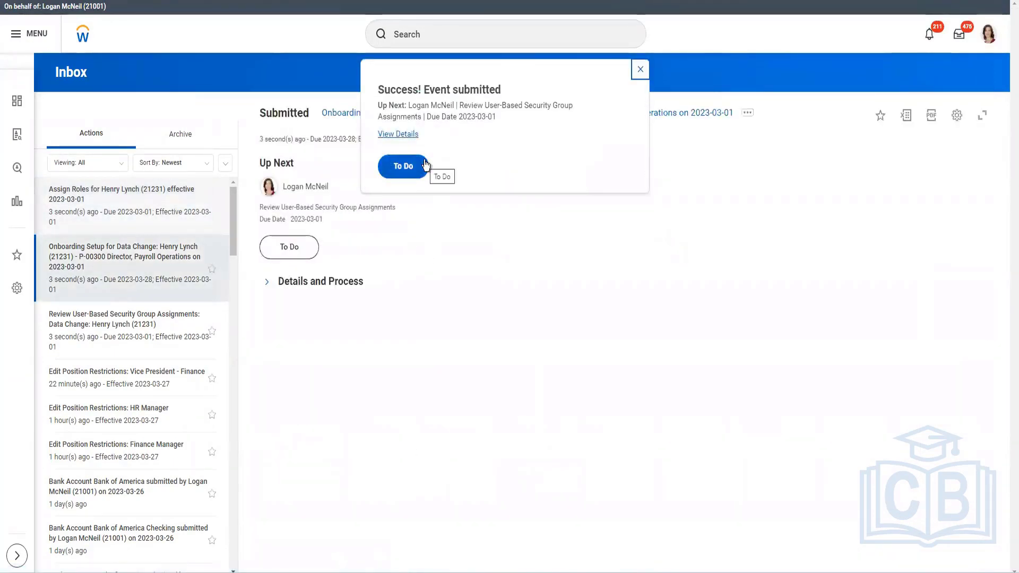
# Open and submit the follow-up Review User-Based Security Group Assignments to-do
pyautogui.click(426, 164)
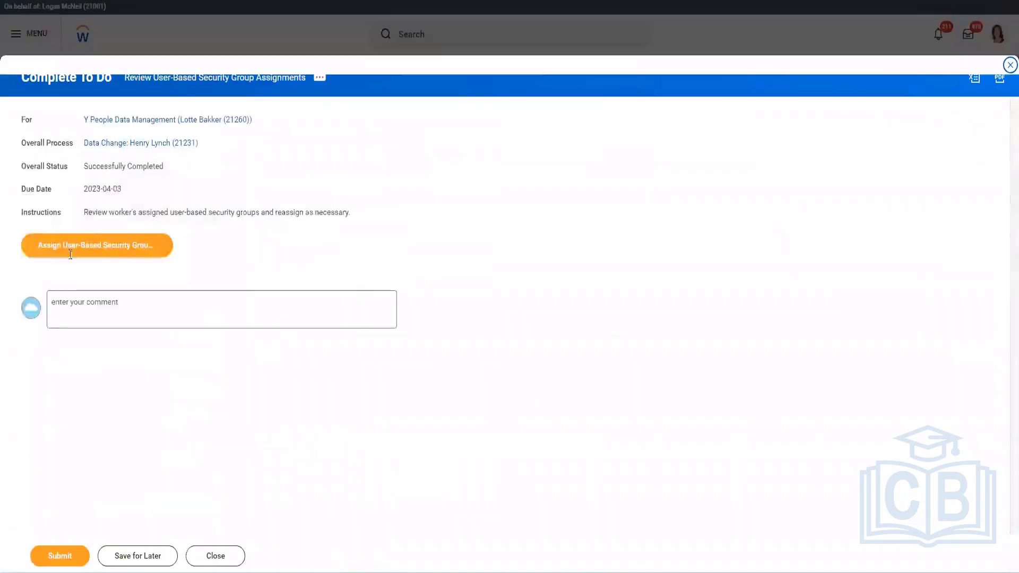
pyautogui.click(46, 556)
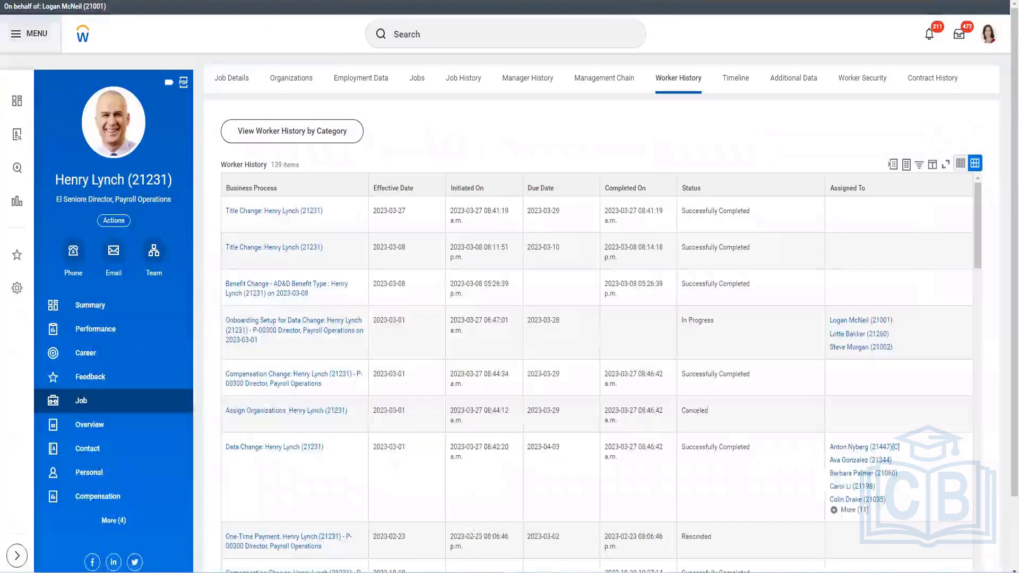
# Review the worker's updated Worker History entries
pyautogui.click(287, 410)
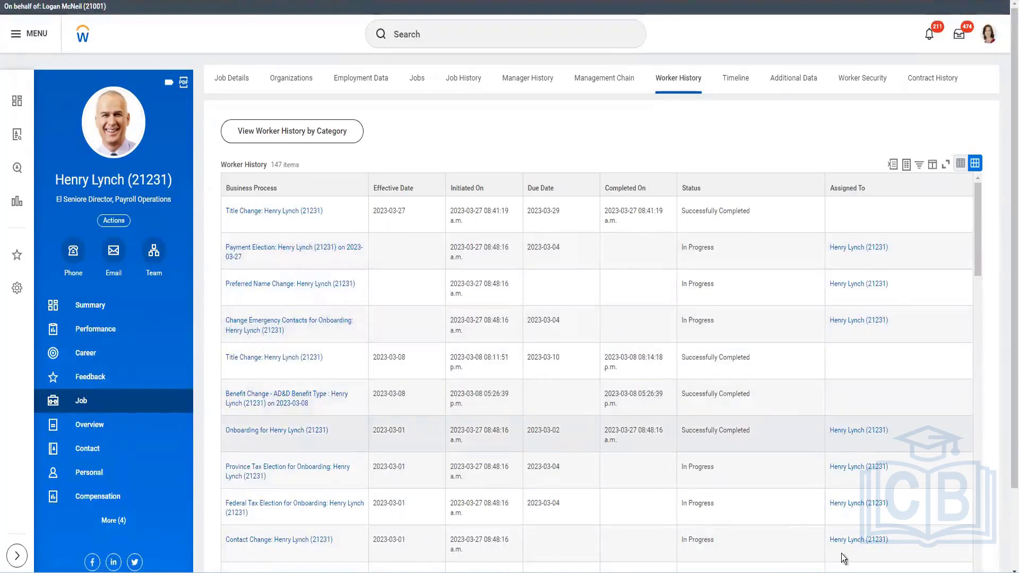
pyautogui.click(90, 306)
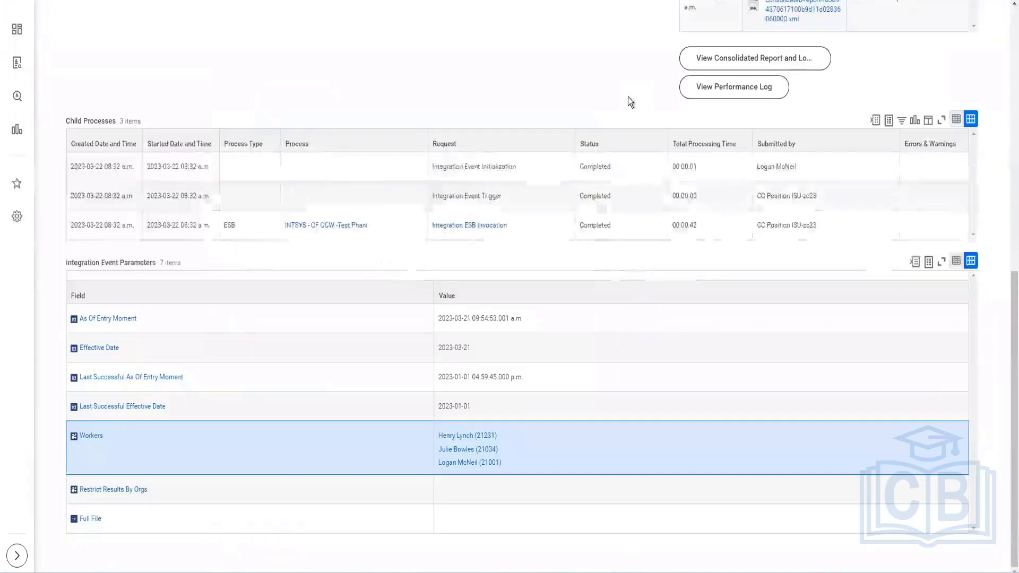
# Open Re-Launch Integration for the integration event from the background process's related actions
pyautogui.scroll(10, 629, 97)
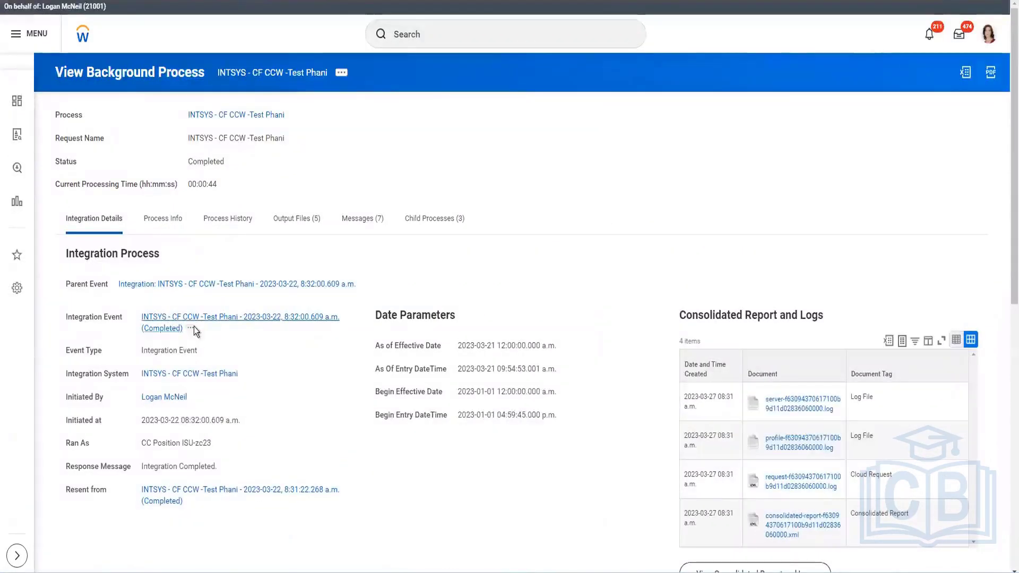
pyautogui.click(191, 328)
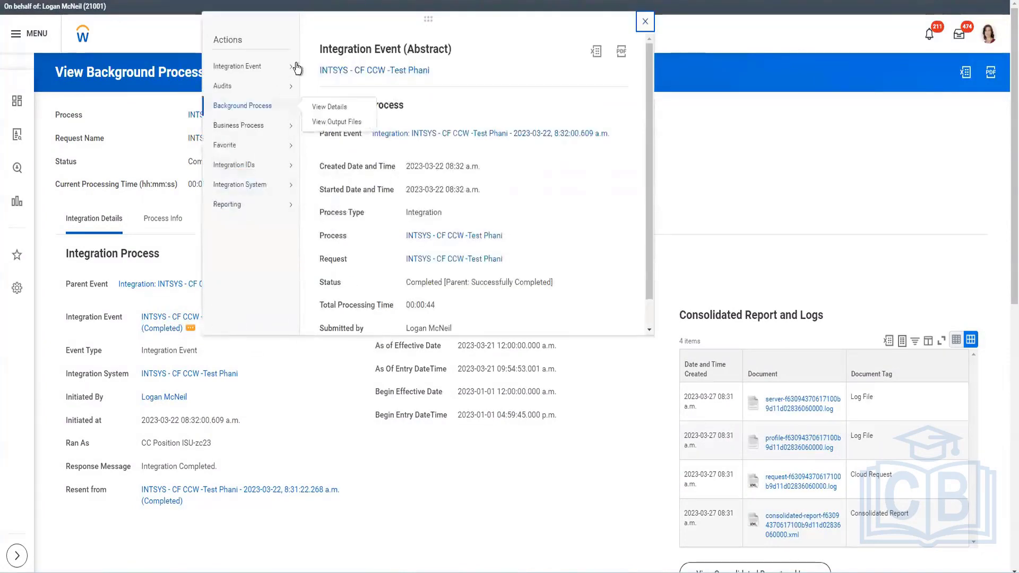
pyautogui.moveTo(295, 67)
pyautogui.click(334, 70)
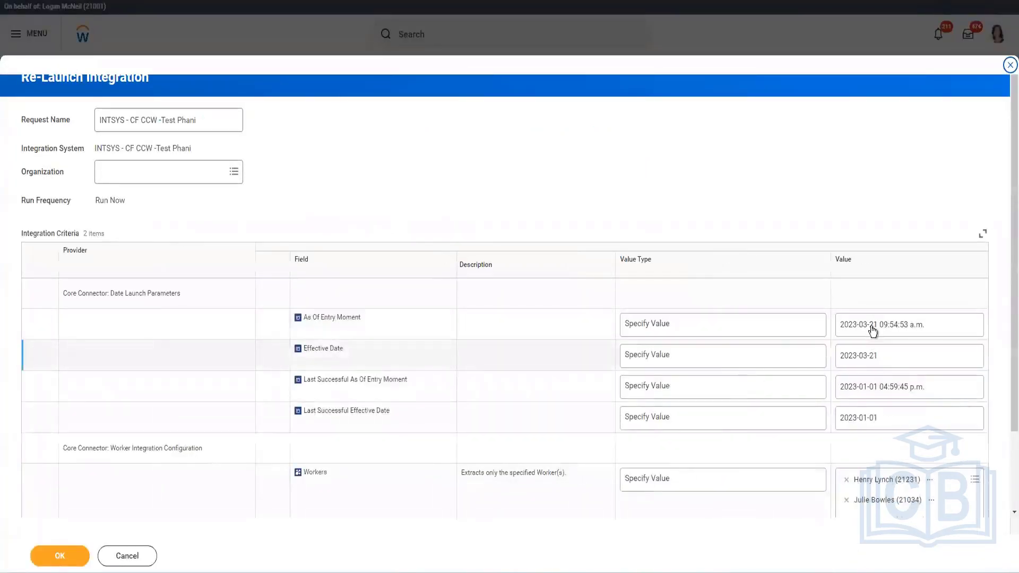
# Set the As Of Entry Moment value type to Determine Value at Runtime
pyautogui.click(741, 324)
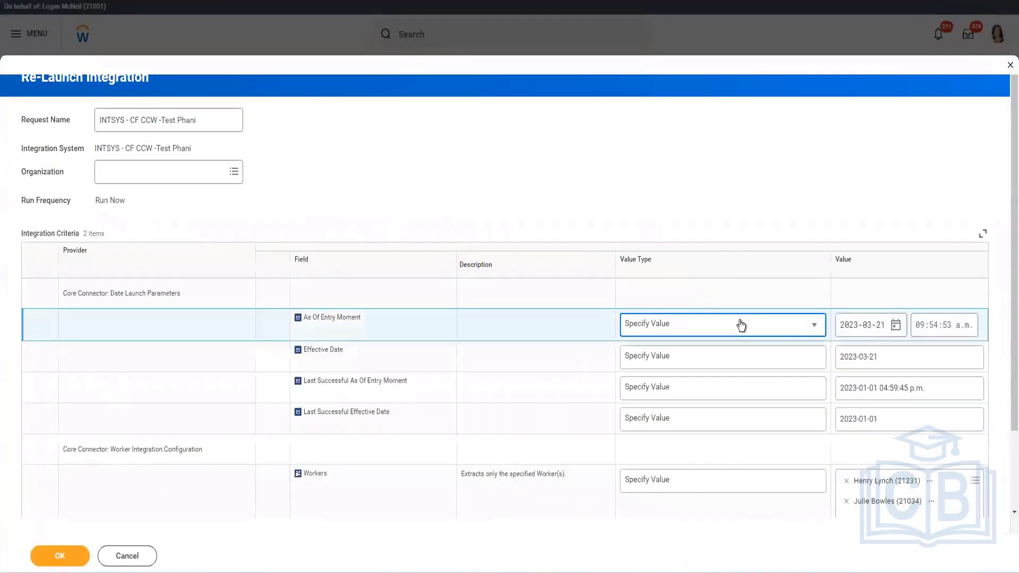
pyautogui.click(741, 324)
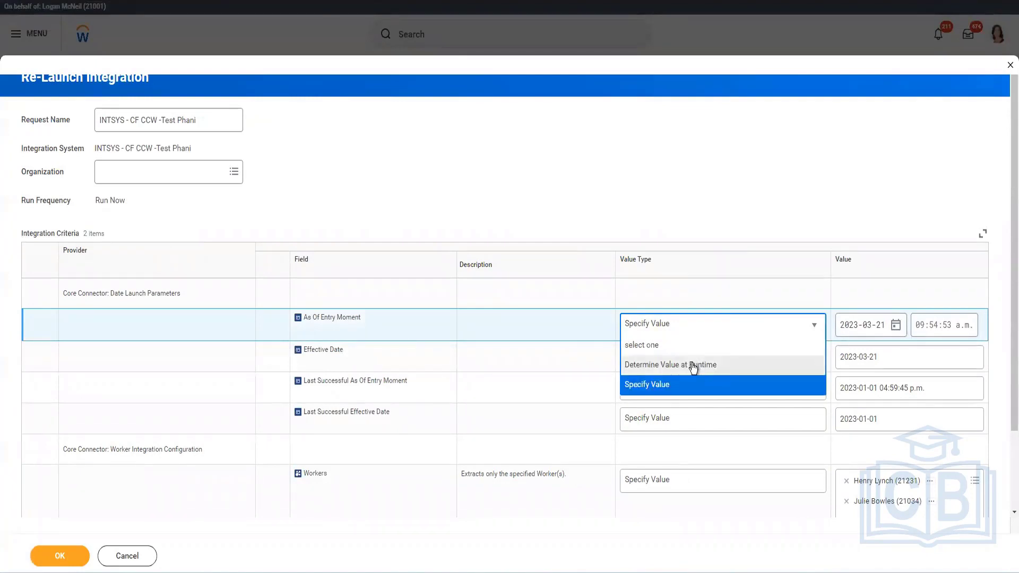
pyautogui.click(697, 365)
# Set the Effective Date launch parameter to 2023-03-31
pyautogui.click(731, 355)
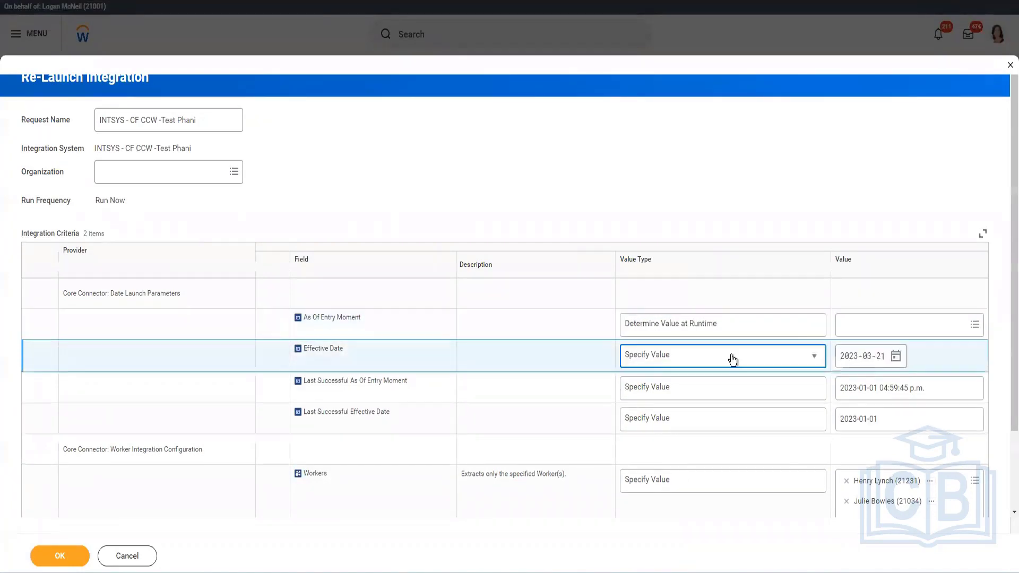
pyautogui.click(895, 357)
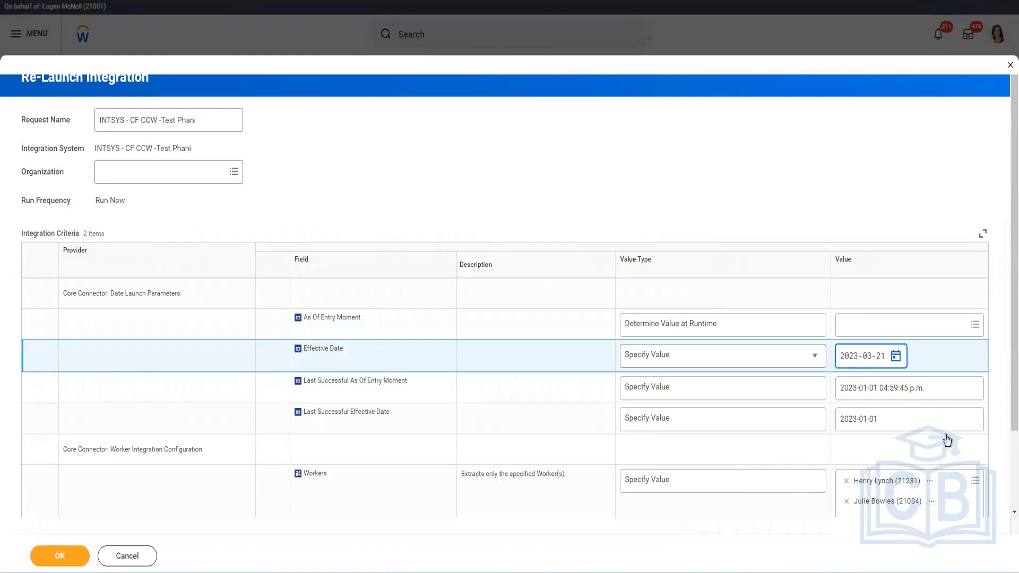
pyautogui.click(864, 515)
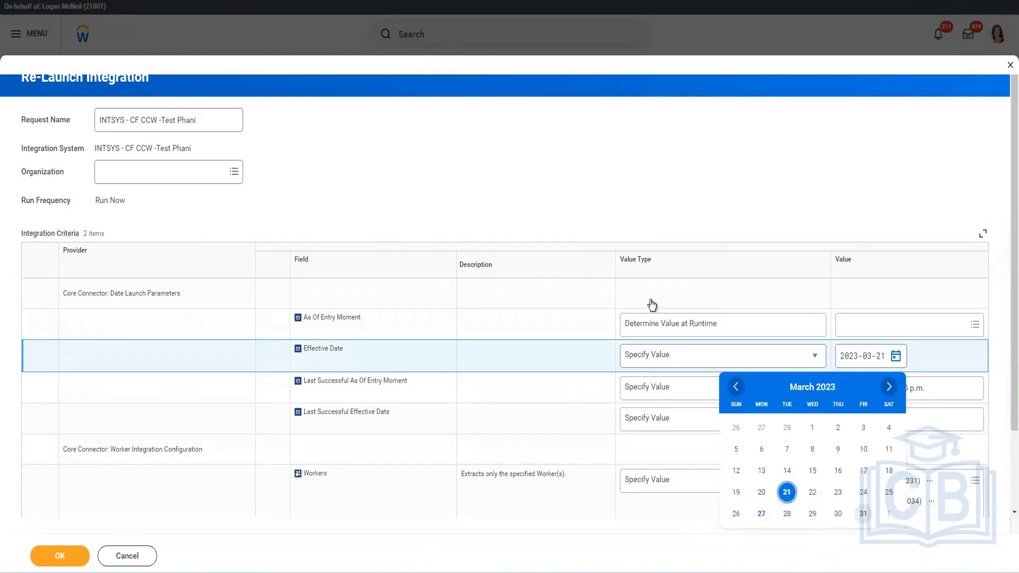
# Set the As Of Entry Moment value to Current Moment (DateTime) by searching for current moment
pyautogui.click(851, 328)
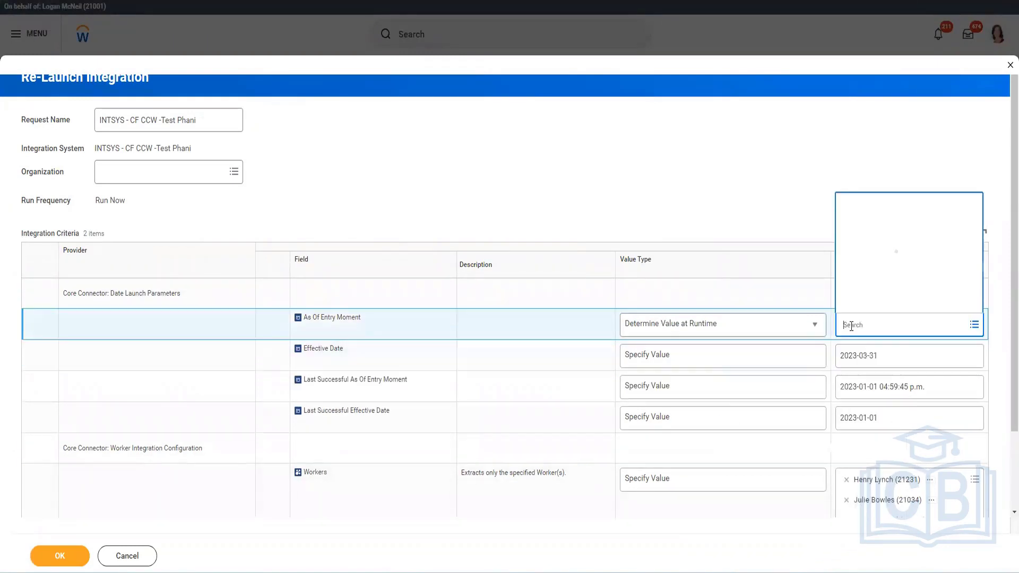
pyautogui.write('current mom')
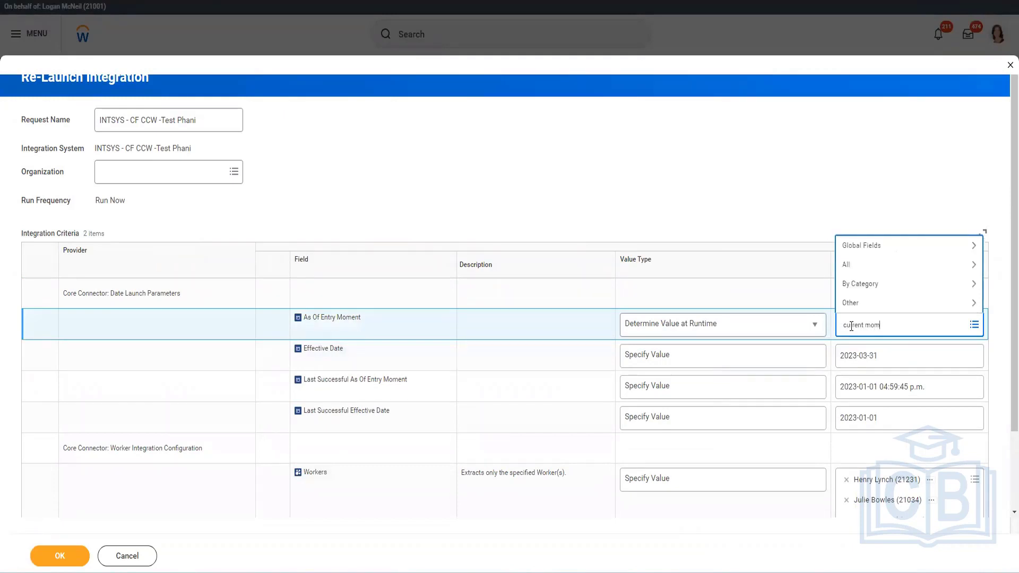
pyautogui.write('ent')
pyautogui.press('Return')
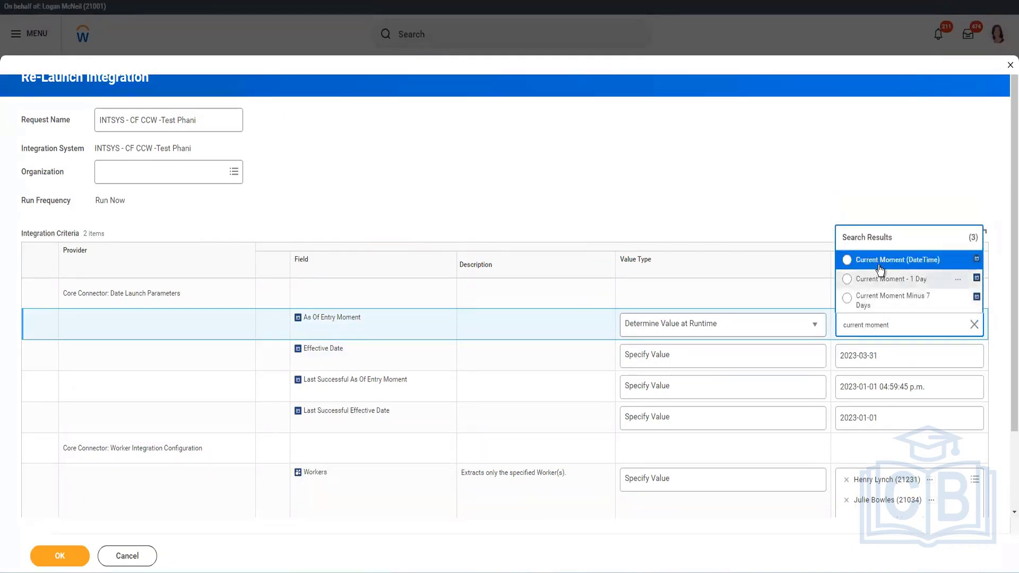
pyautogui.press('Return')
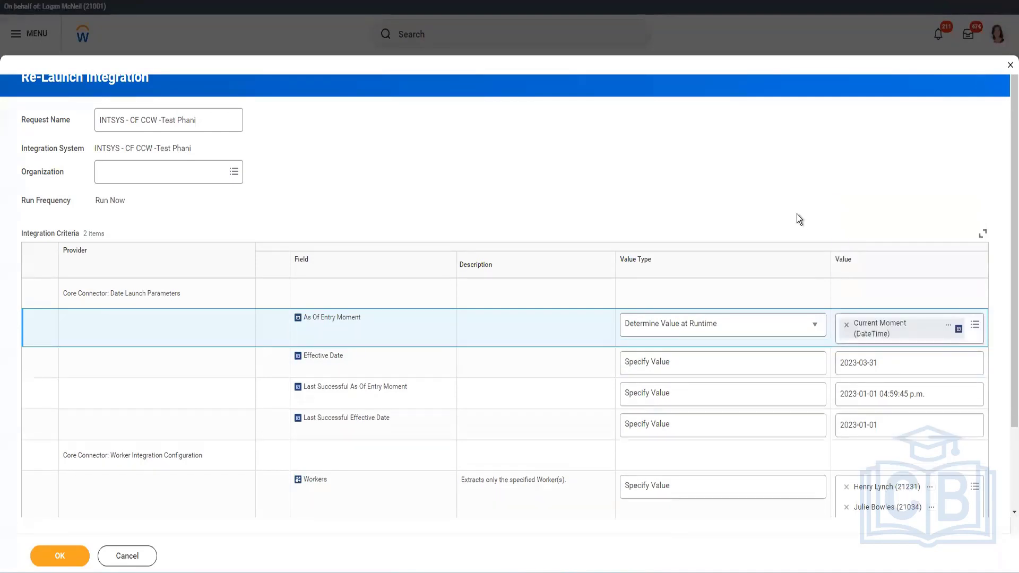
# Remove all but the first worker from the Workers parameter and launch the integration
pyautogui.scroll(-2, 798, 214)
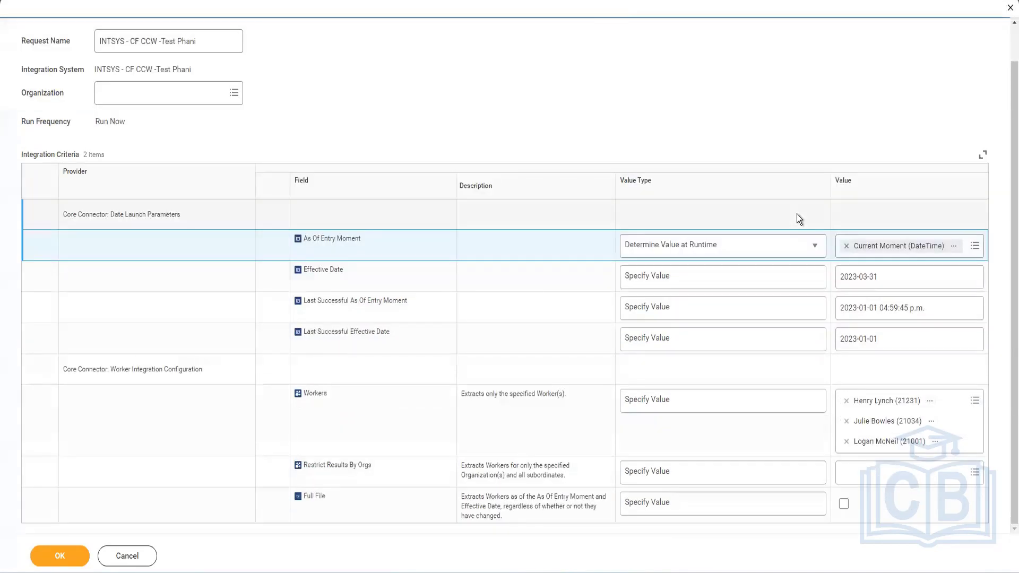
pyautogui.click(846, 421)
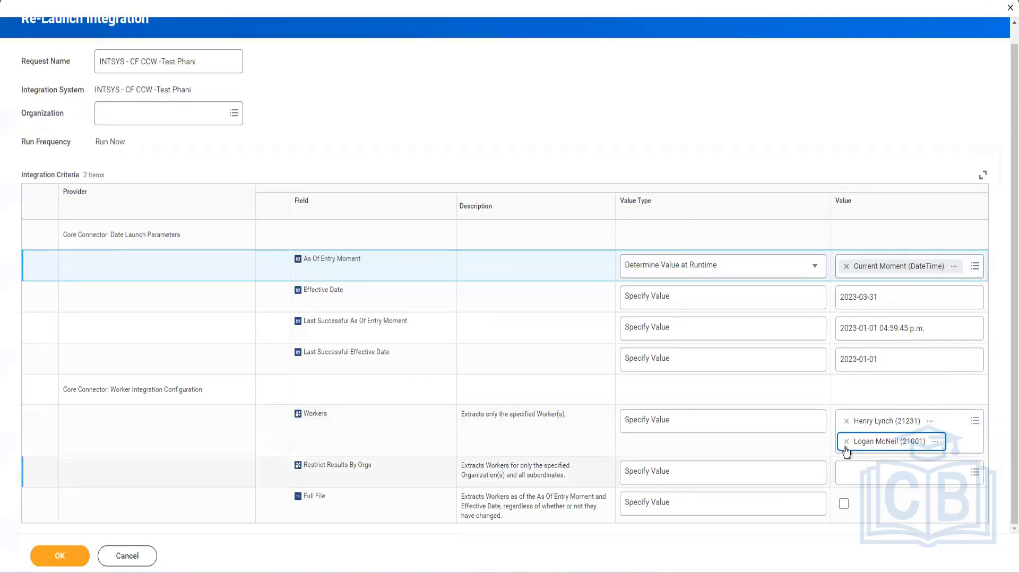
pyautogui.press('BackSpace')
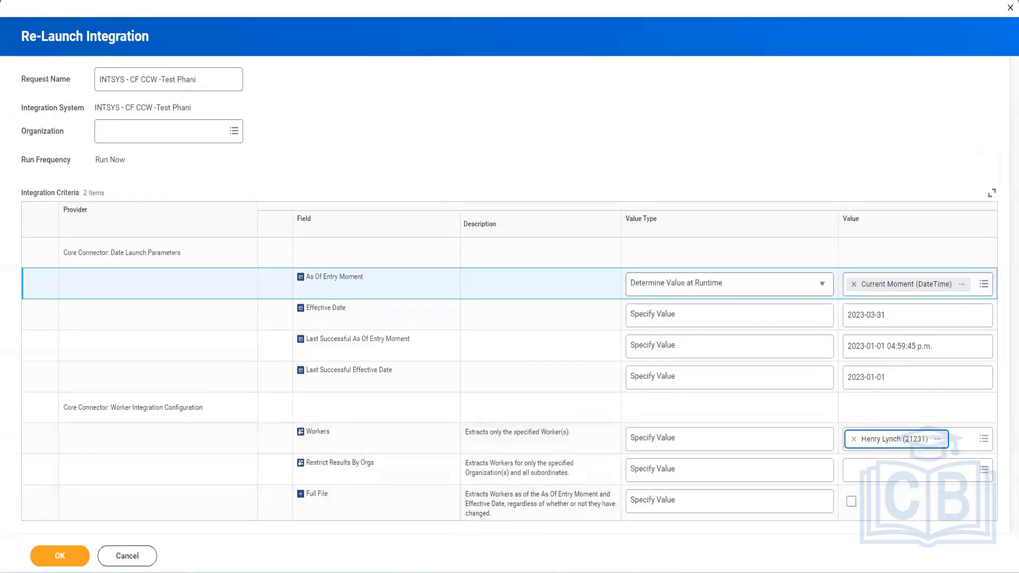
pyautogui.click(39, 553)
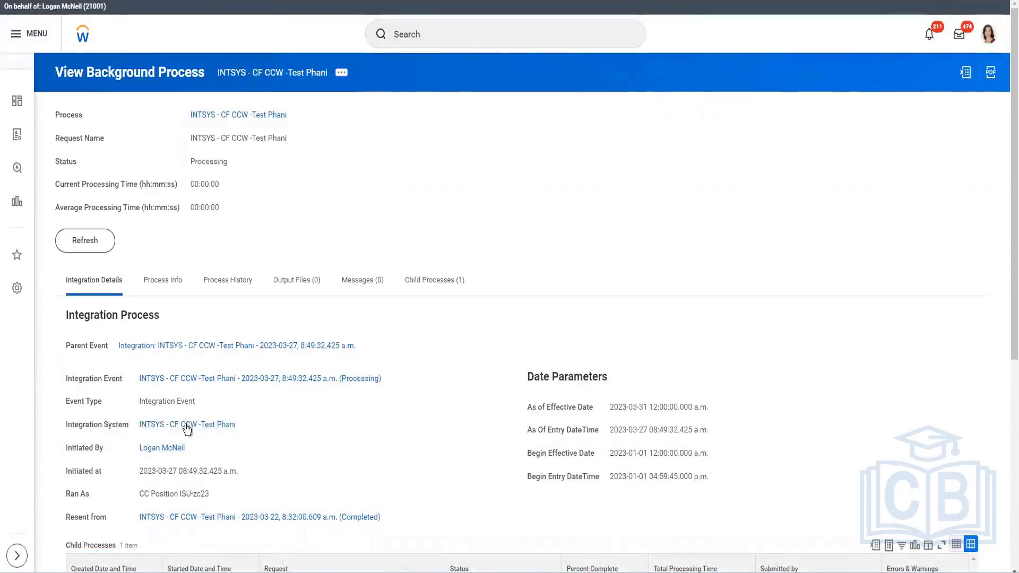
# Open the integration system and review its Integration Attributes, including Use Transaction Log with Full File
pyautogui.rightClick(249, 431)
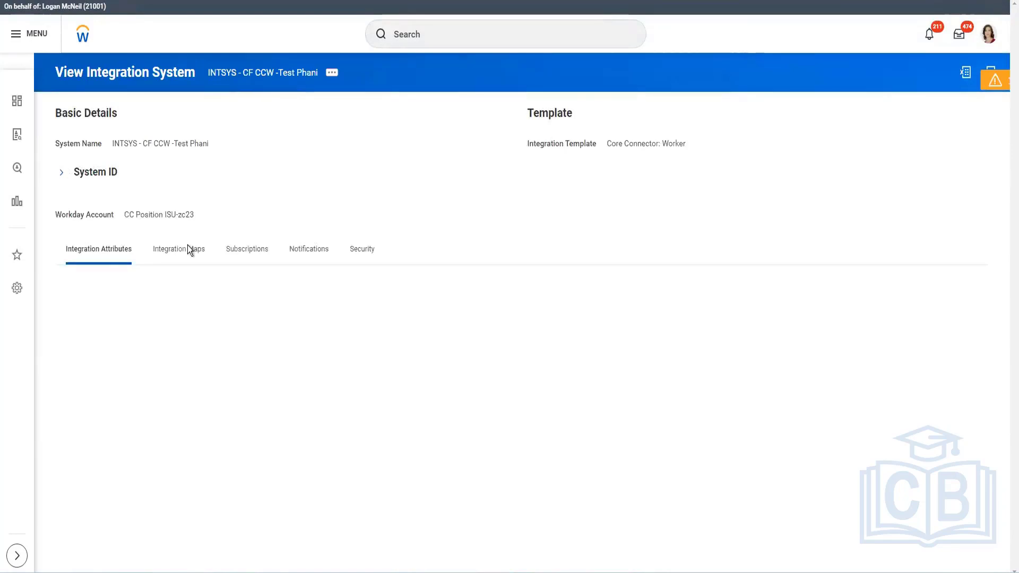
pyautogui.scroll(-10, 423, 194)
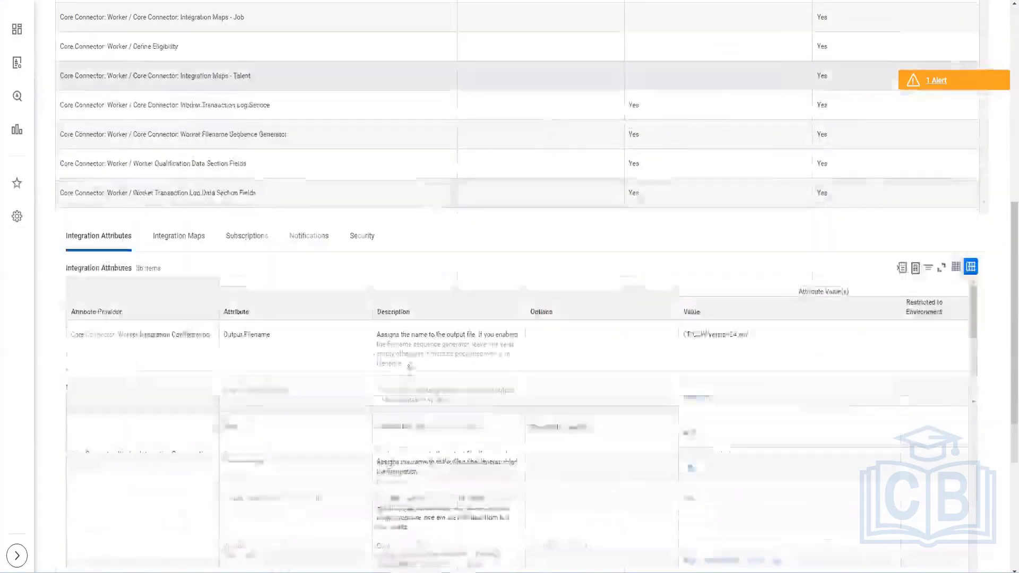
pyautogui.scroll(-10, 321, 337)
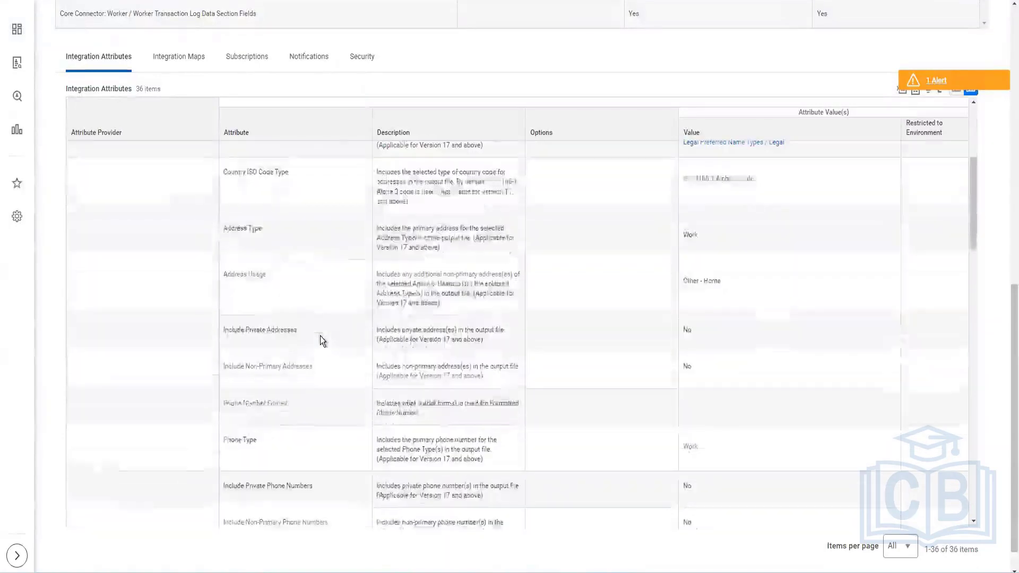
pyautogui.scroll(-3, 321, 336)
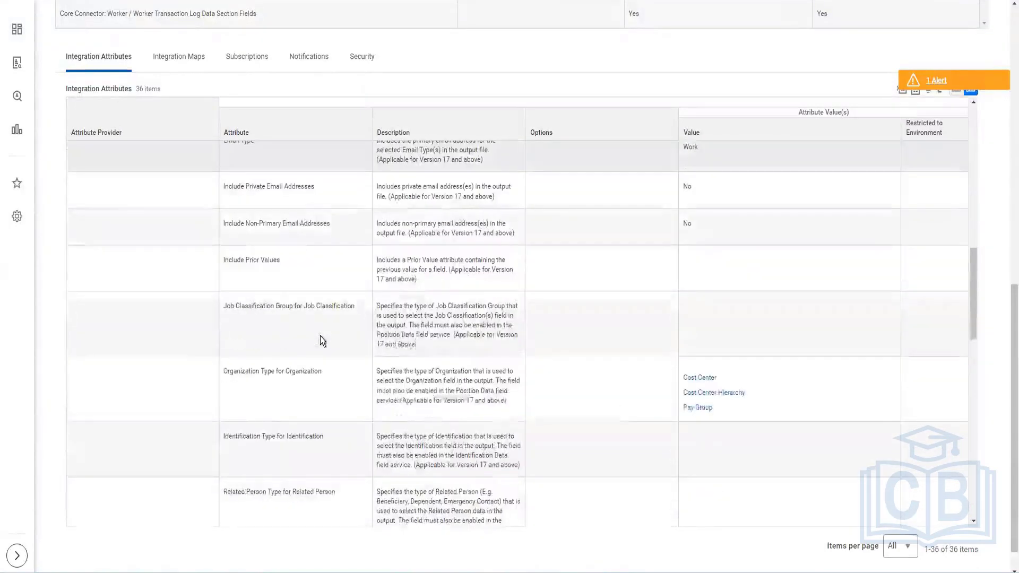
pyautogui.scroll(-3, 320, 336)
pyautogui.scroll(-5, 320, 336)
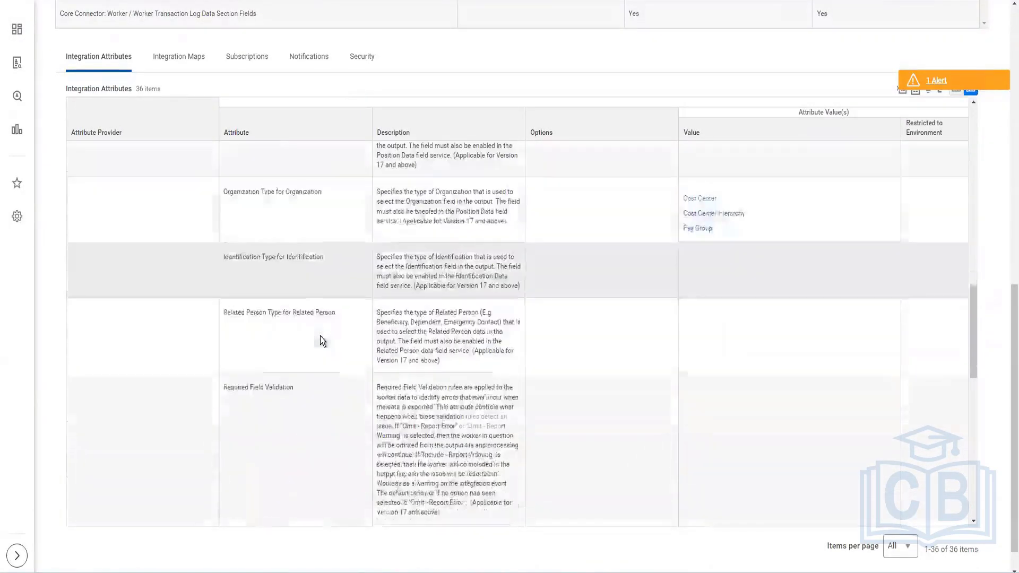
pyautogui.scroll(-3, 320, 336)
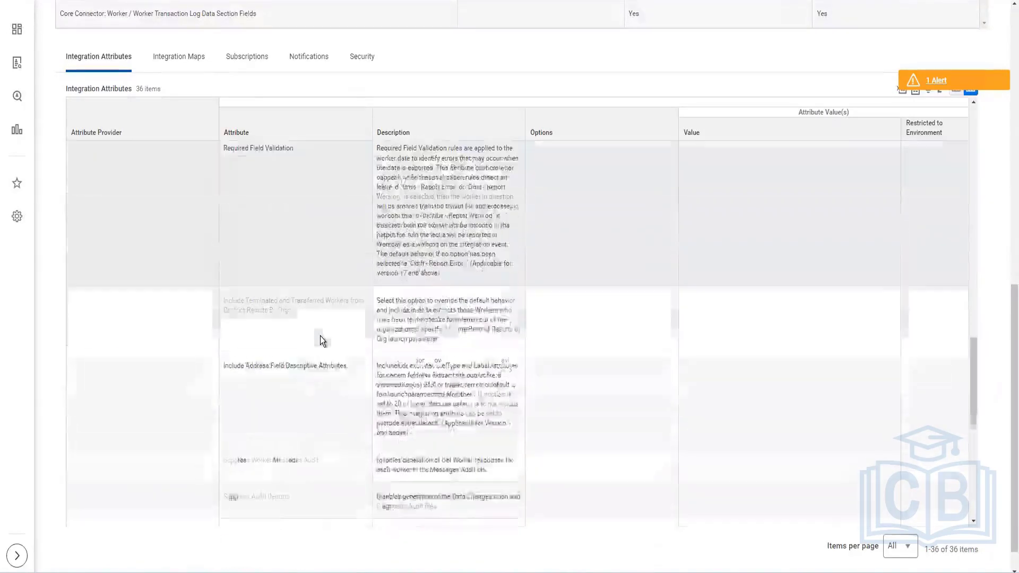
pyautogui.scroll(-4, 320, 336)
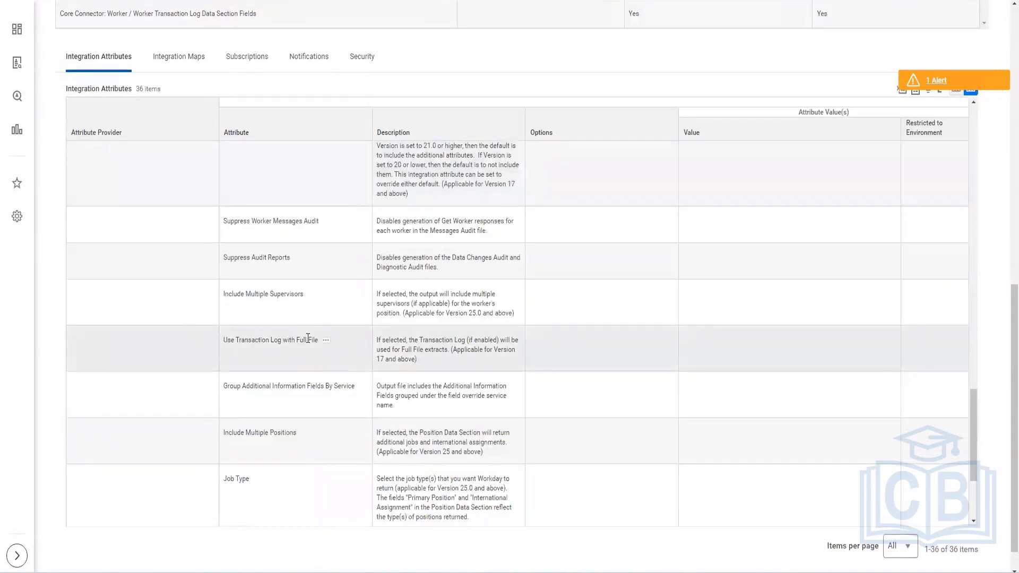
pyautogui.moveTo(207, 339); pyautogui.dragTo(351, 340)
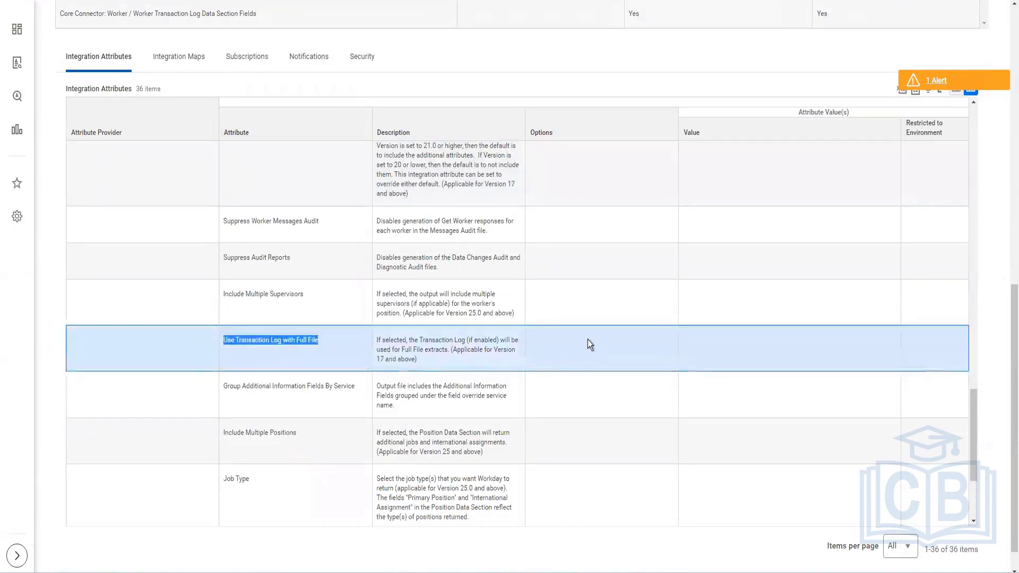
pyautogui.scroll(9, 575, 328)
pyautogui.scroll(10, 246, 71)
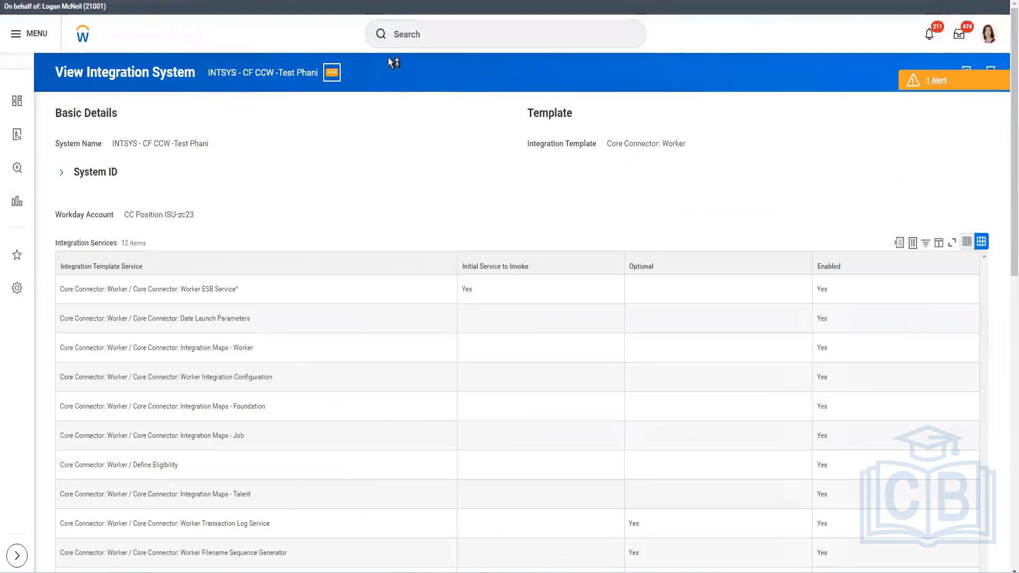
# Open the integration system's field attributes configuration and view the Worker Transaction Log Data Section fields
pyautogui.click(332, 72)
pyautogui.moveTo(412, 114)
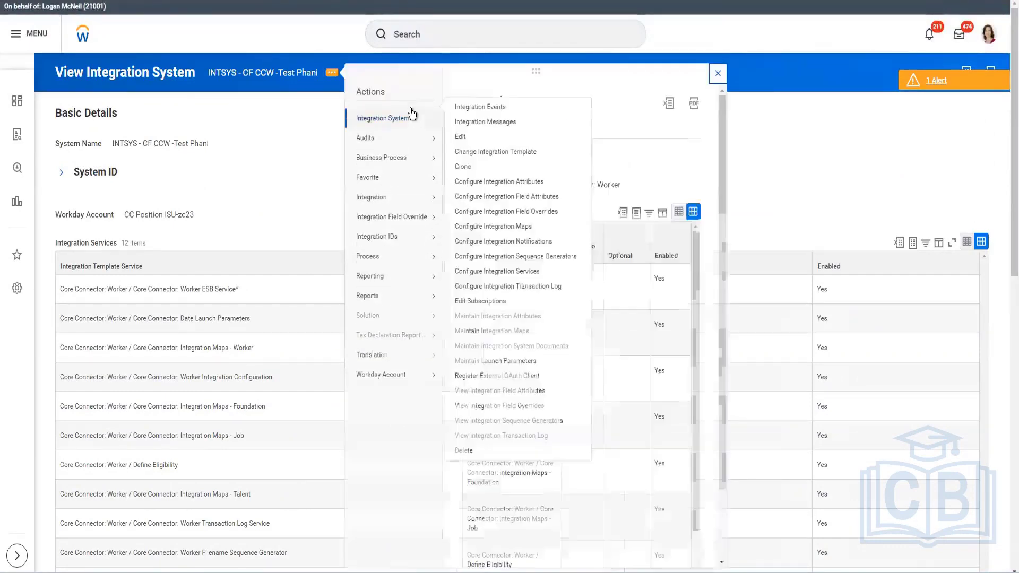
pyautogui.click(520, 200)
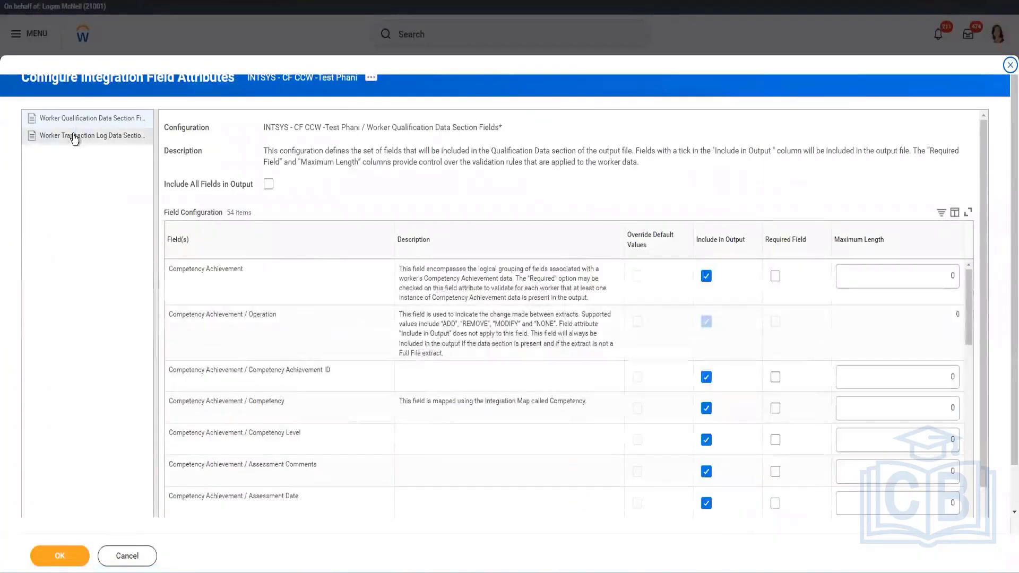
pyautogui.click(74, 137)
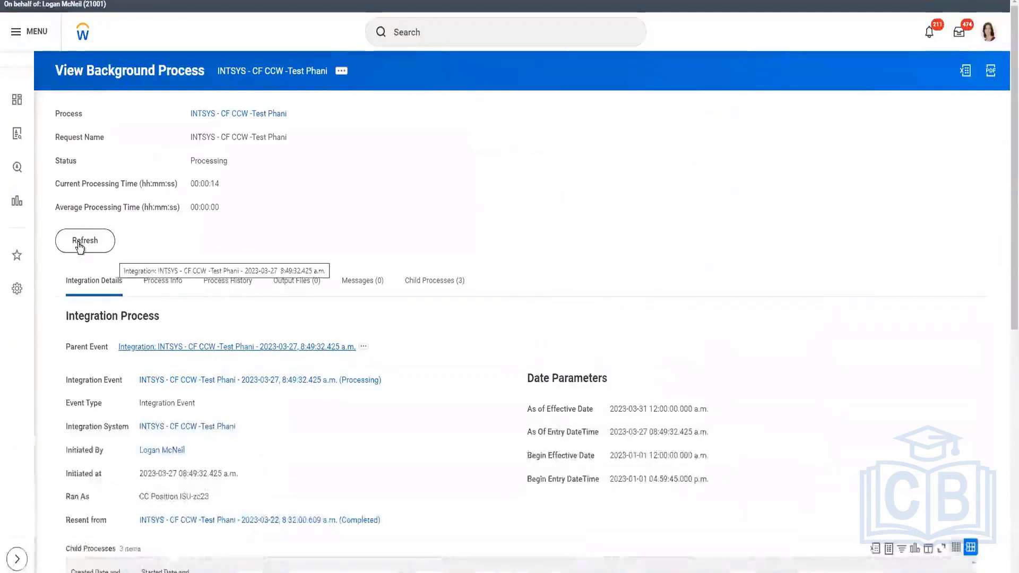
# Refresh the background process and review its output files, including CF-CCW-Version24.xml
pyautogui.click(80, 243)
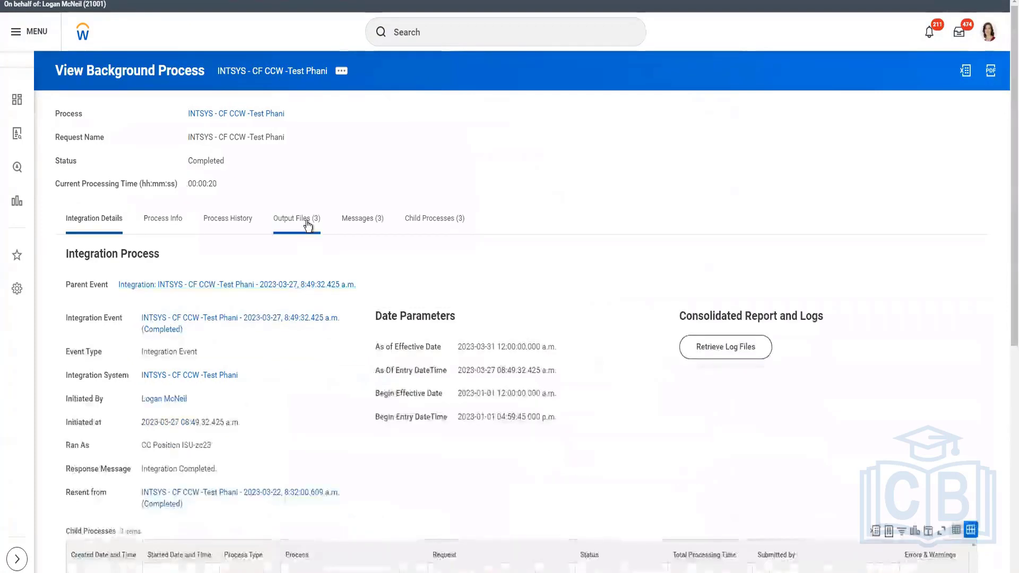
pyautogui.click(308, 225)
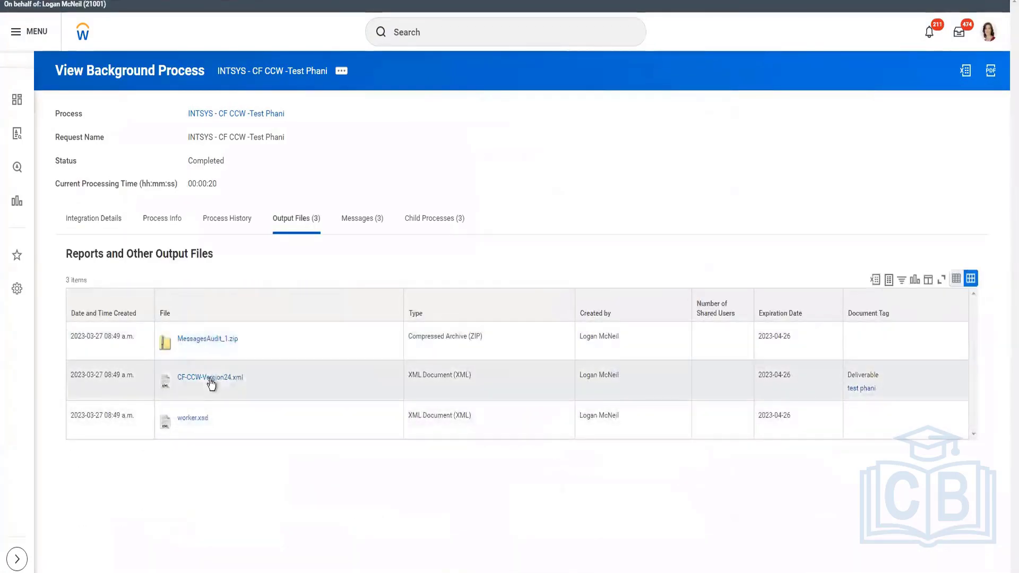
pyautogui.click(210, 378)
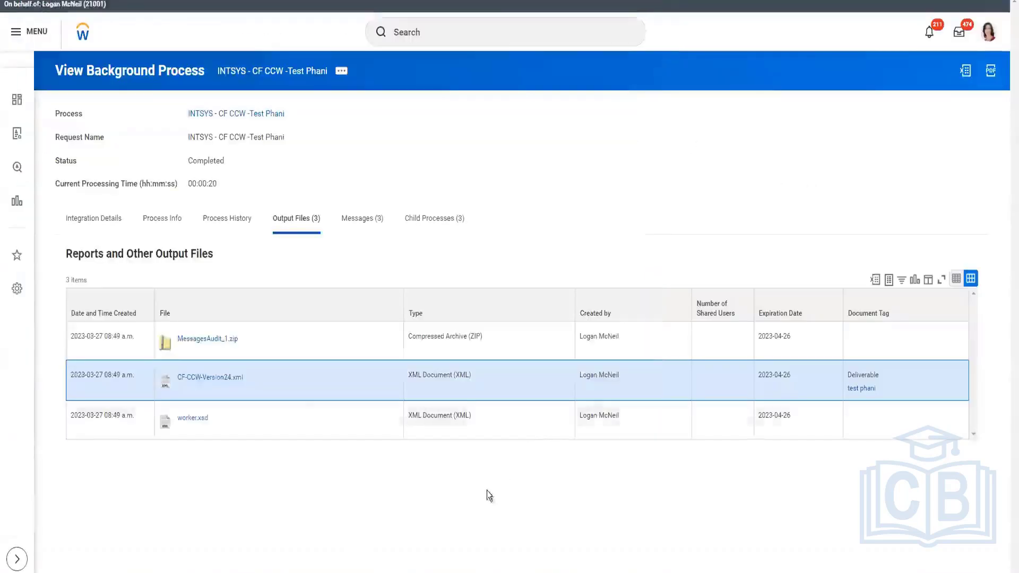
pyautogui.click(80, 217)
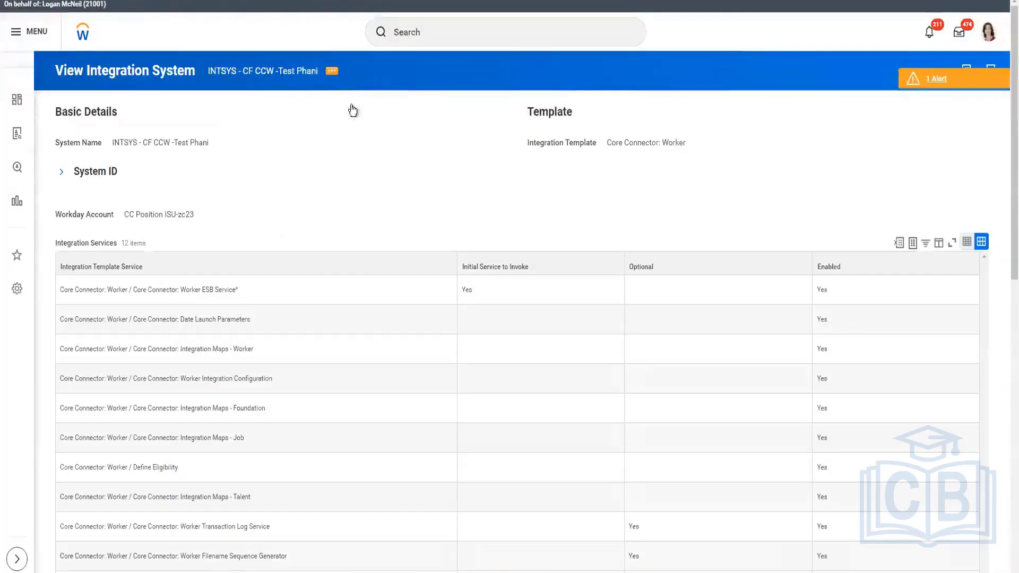
# Open the integration field overrides and the Define Eligibility calculated field CF Company = USA & Active Status = Y T/F
pyautogui.click(331, 71)
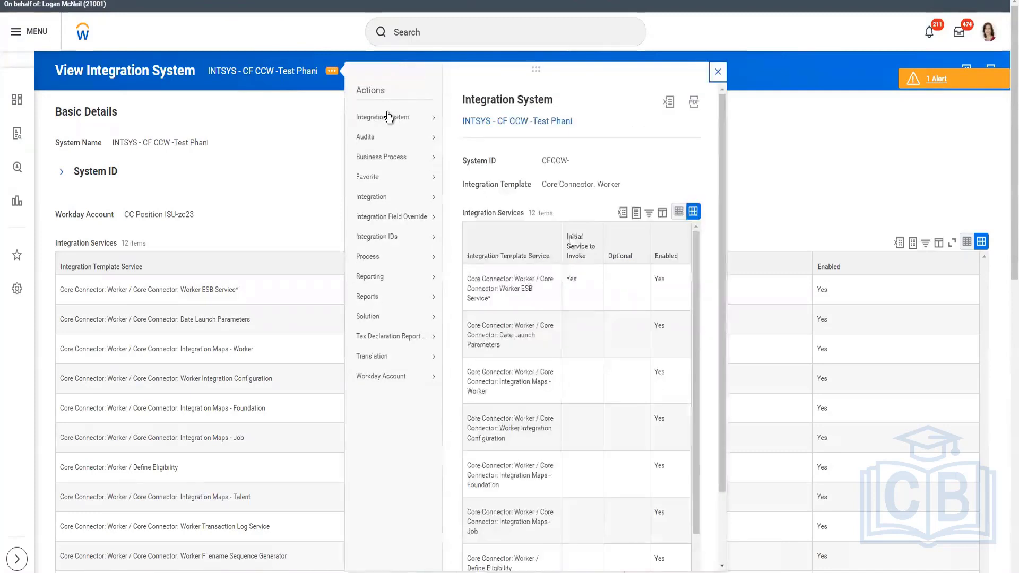
pyautogui.moveTo(388, 115)
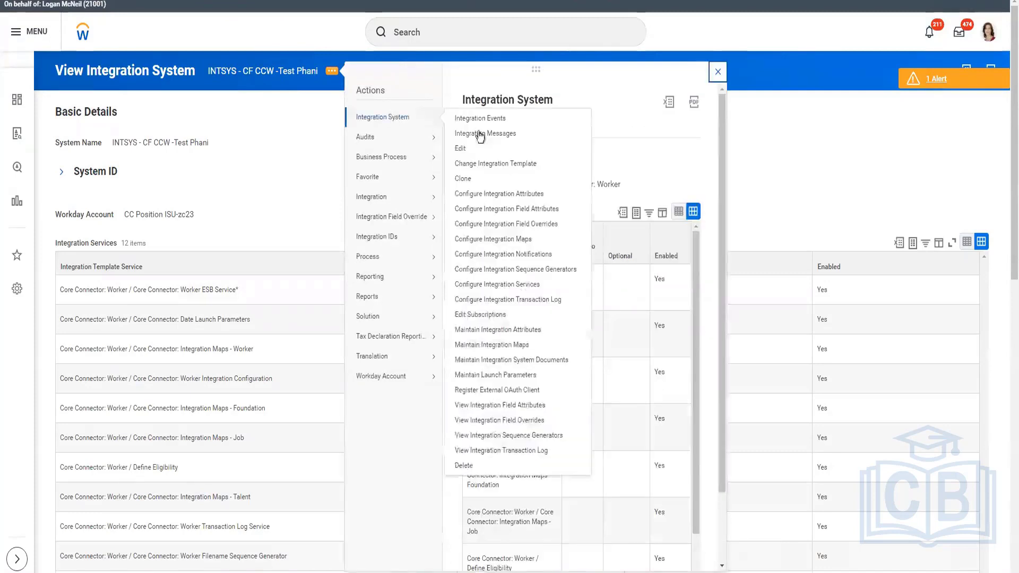
pyautogui.click(531, 225)
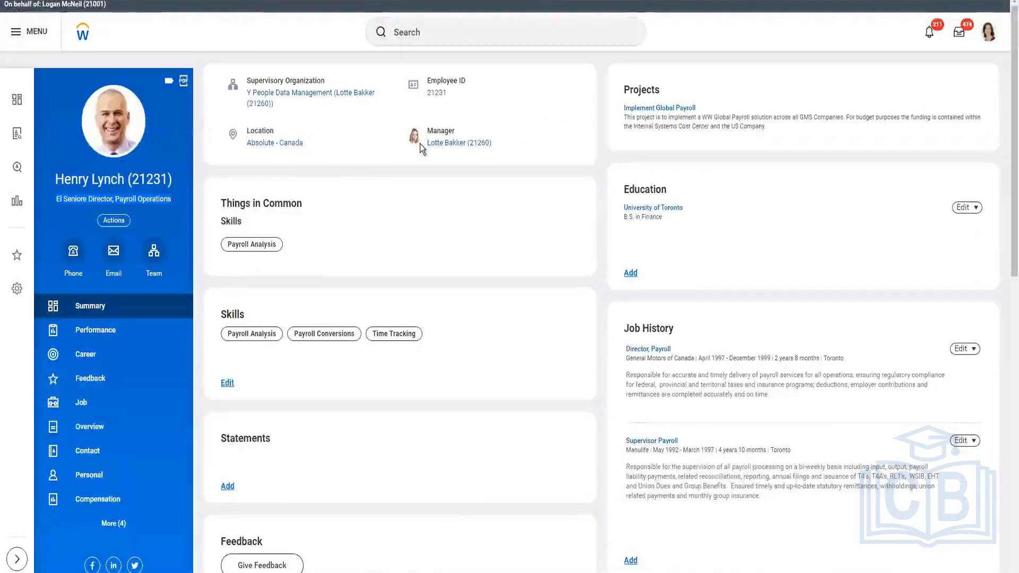
pyautogui.click(97, 405)
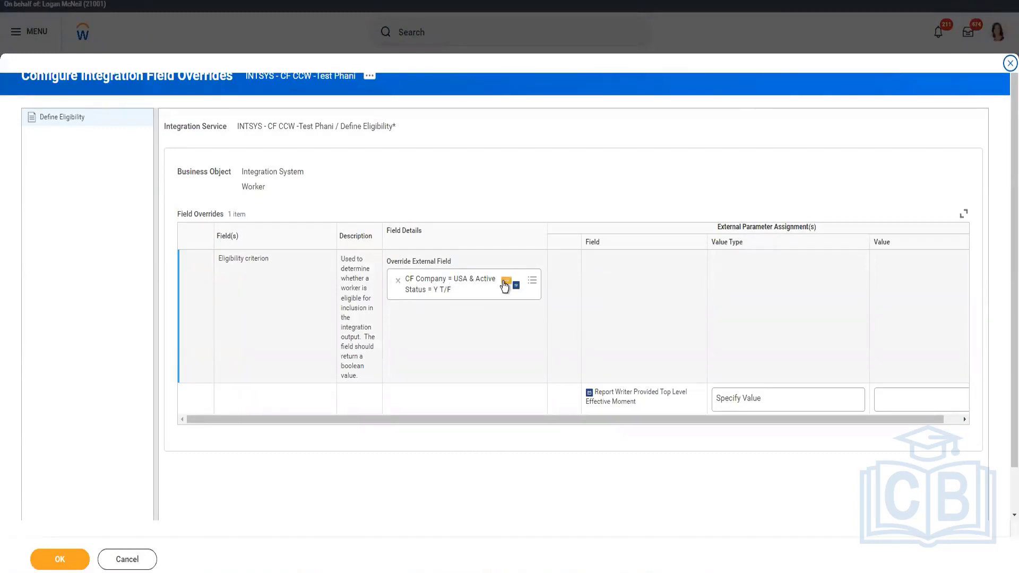
pyautogui.rightClick(504, 286)
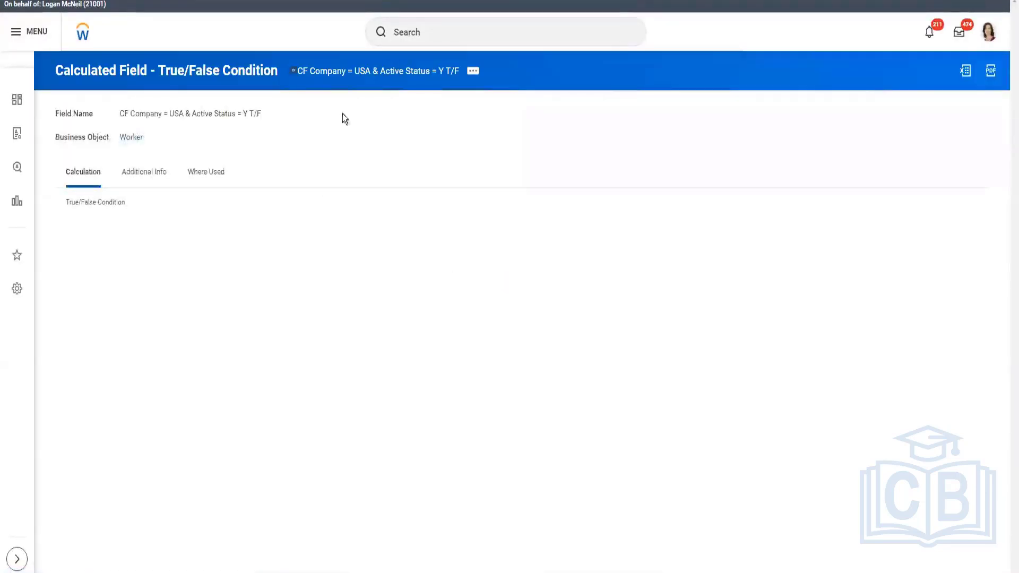
# Edit the eligibility calculated field and rename it CF Company = GMS USA/CAN & Active Status = Y T/F
pyautogui.click(474, 71)
pyautogui.moveTo(532, 131)
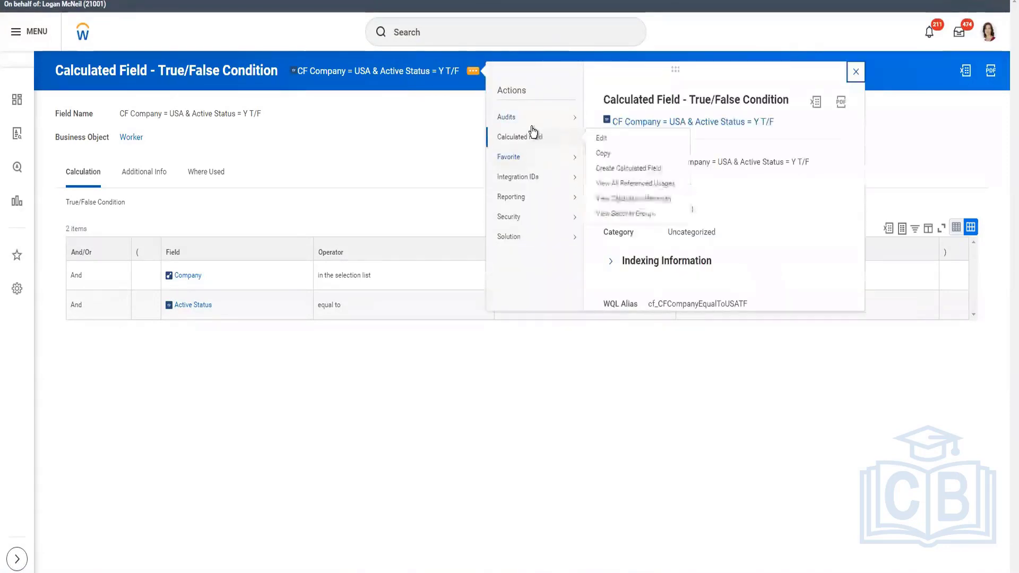
pyautogui.click(611, 139)
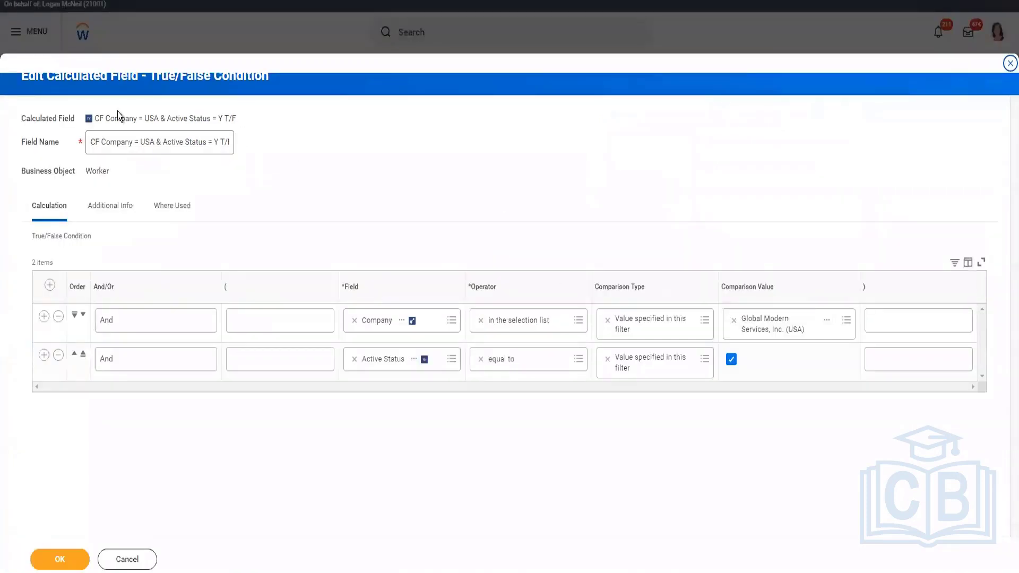
pyautogui.click(140, 143)
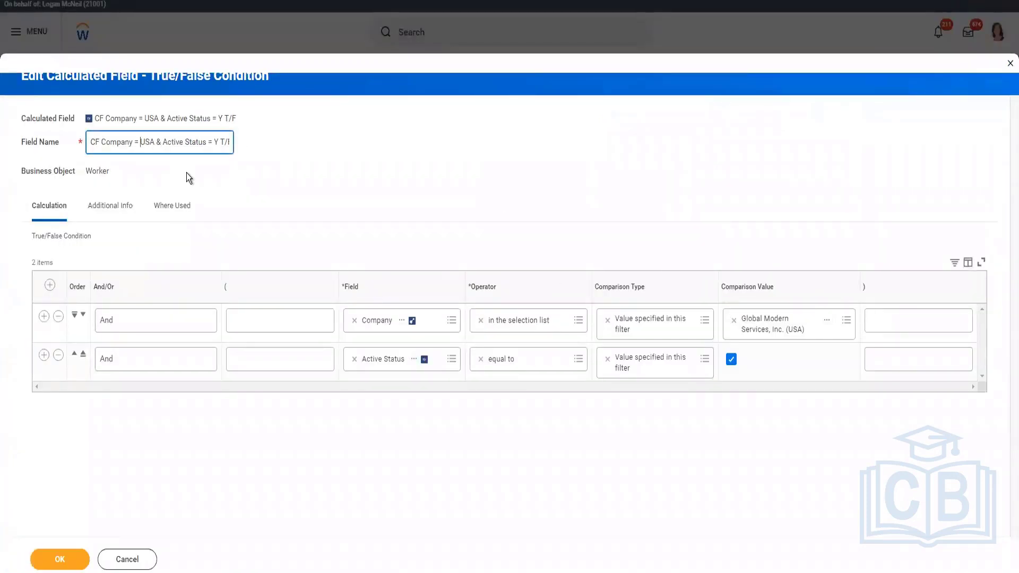
pyautogui.write('GNS')
pyautogui.press('BackSpace')
pyautogui.press('BackSpace')
pyautogui.press('BackSpace')
pyautogui.press('BackSpace')
pyautogui.write('MS')
pyautogui.press('BackSpace')
pyautogui.press('BackSpace')
pyautogui.write('GNS')
pyautogui.press('BackSpace')
pyautogui.press('BackSpace')
pyautogui.write('MS USA/CAN')
# Add Global Modern Services, Ltd (Canada), copied from the worker's organizations, to the Company comparison values and save the field
pyautogui.click(842, 334)
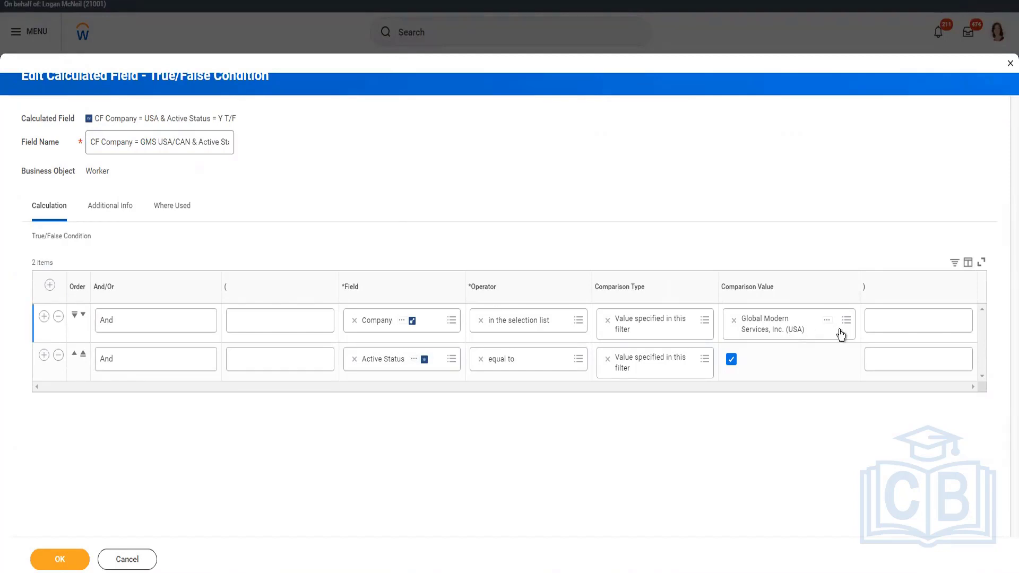
pyautogui.write('GMS Ca')
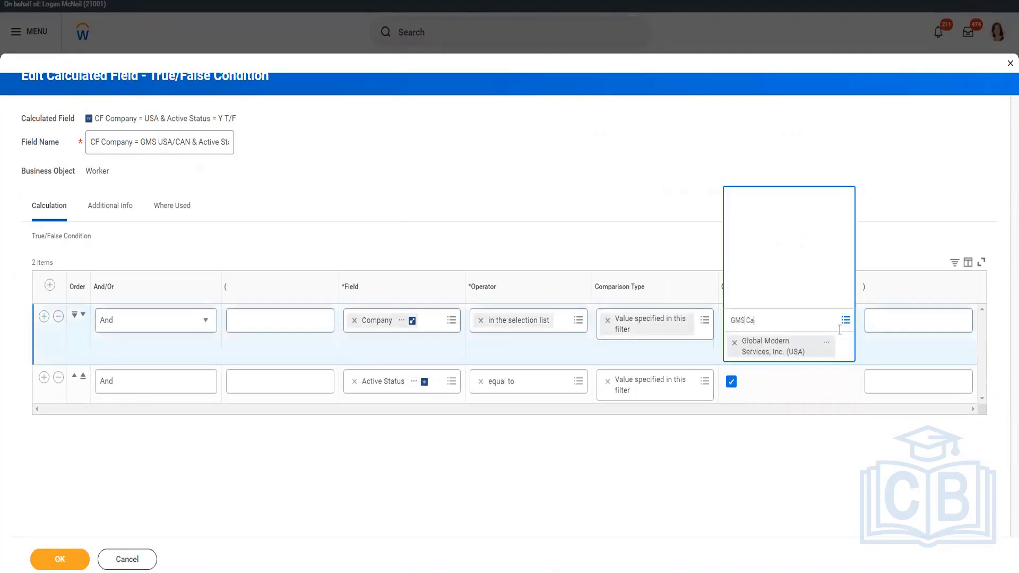
pyautogui.write('na')
pyautogui.press('Return')
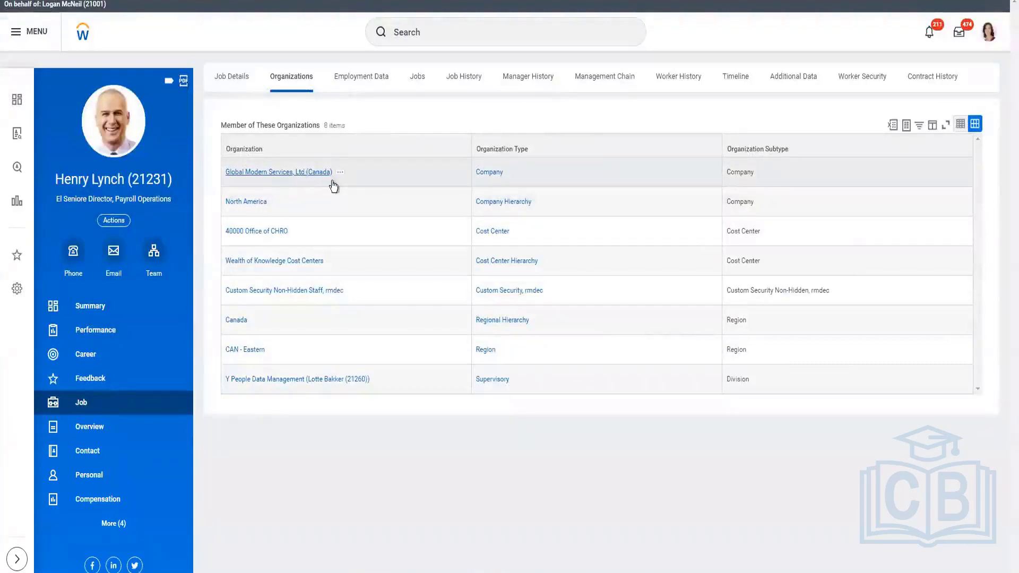
pyautogui.rightClick(313, 173)
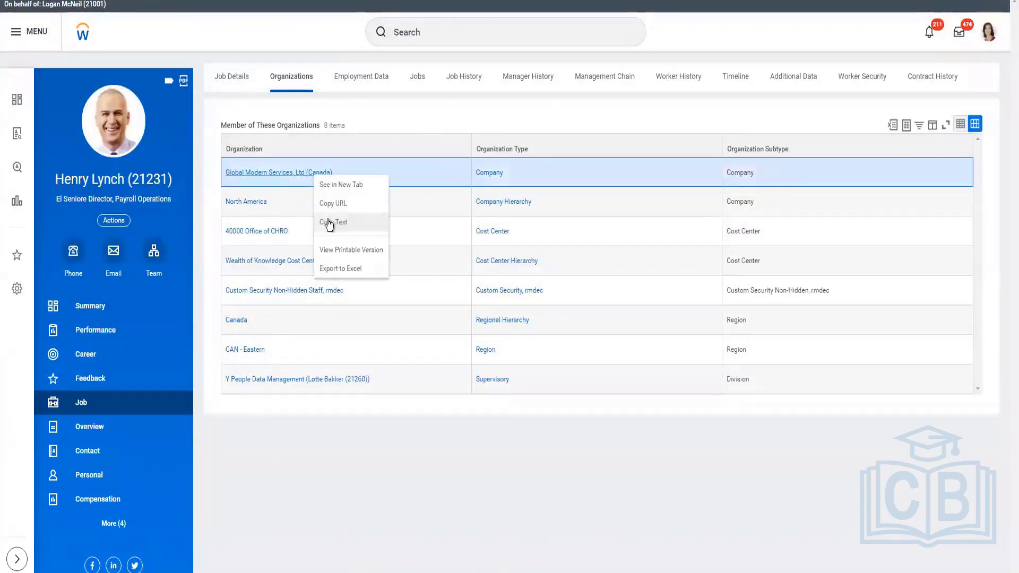
pyautogui.click(329, 223)
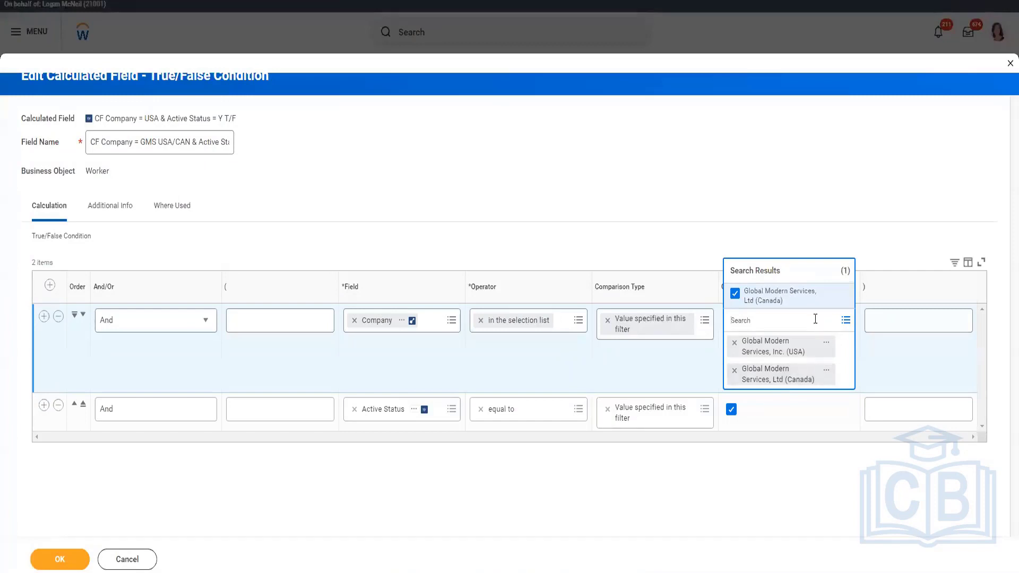
pyautogui.hotkey('ctrl', 'v')
pyautogui.press('Return')
pyautogui.click(685, 387)
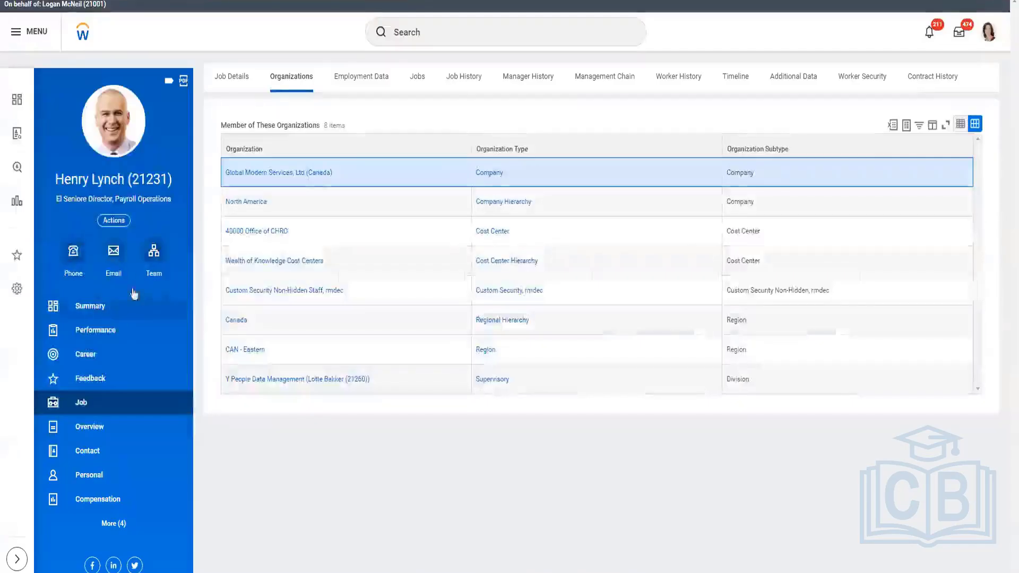
pyautogui.click(90, 306)
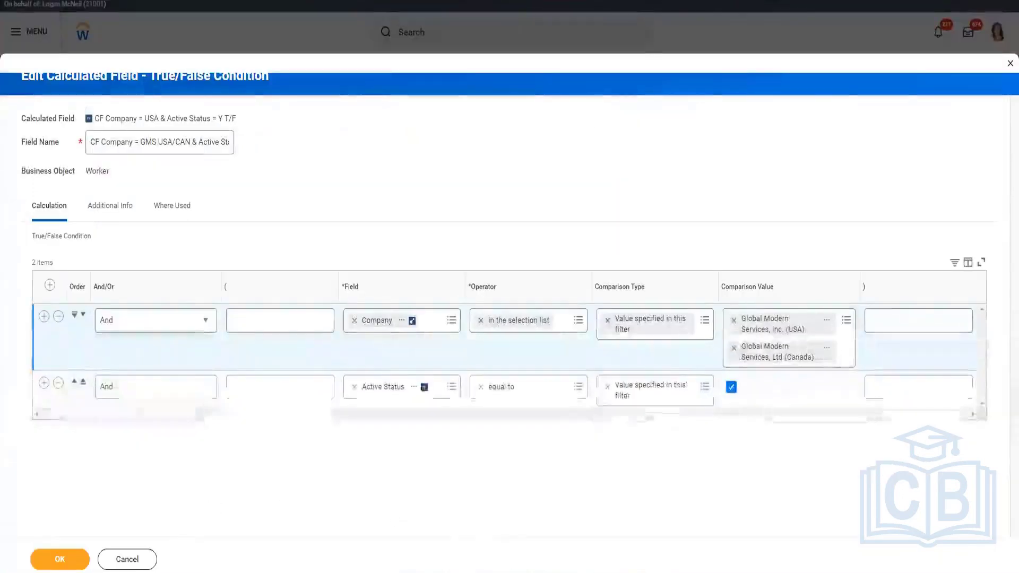
pyautogui.click(78, 565)
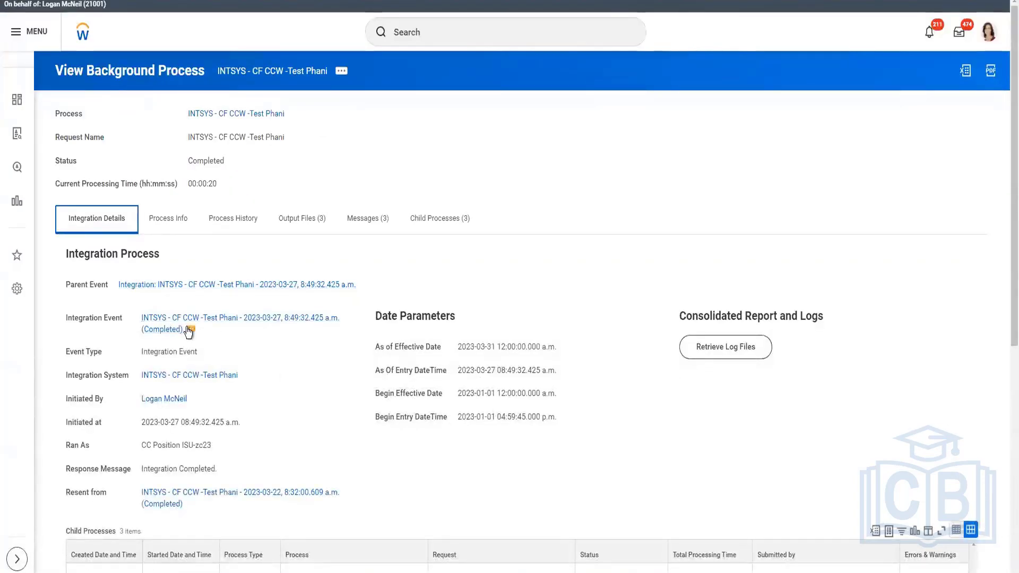
# Relaunch the integration event with As Of Entry Moment determined at runtime as Current Moment (DateTime), then refresh its status
pyautogui.click(190, 329)
pyautogui.moveTo(264, 330)
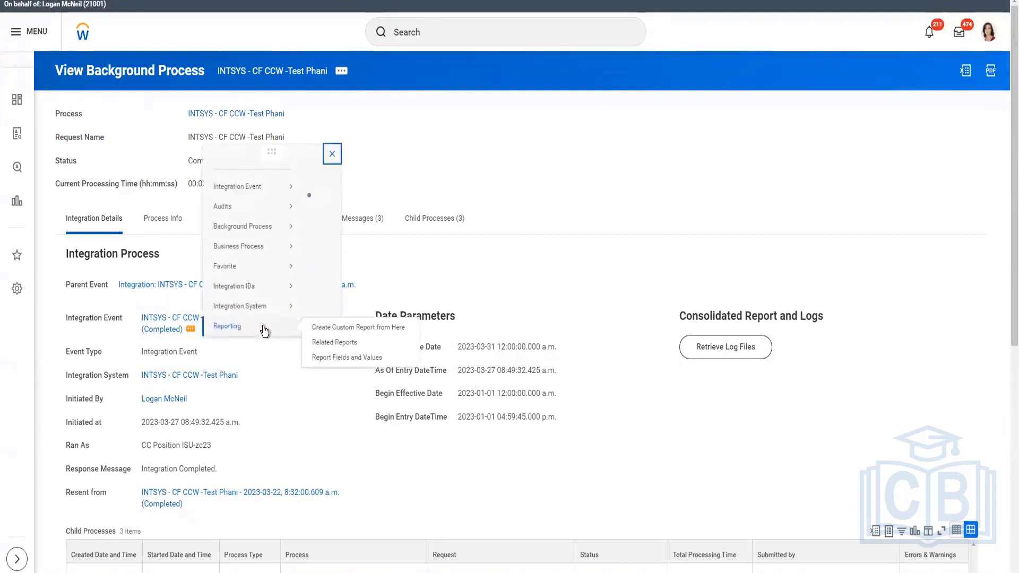
pyautogui.moveTo(280, 67)
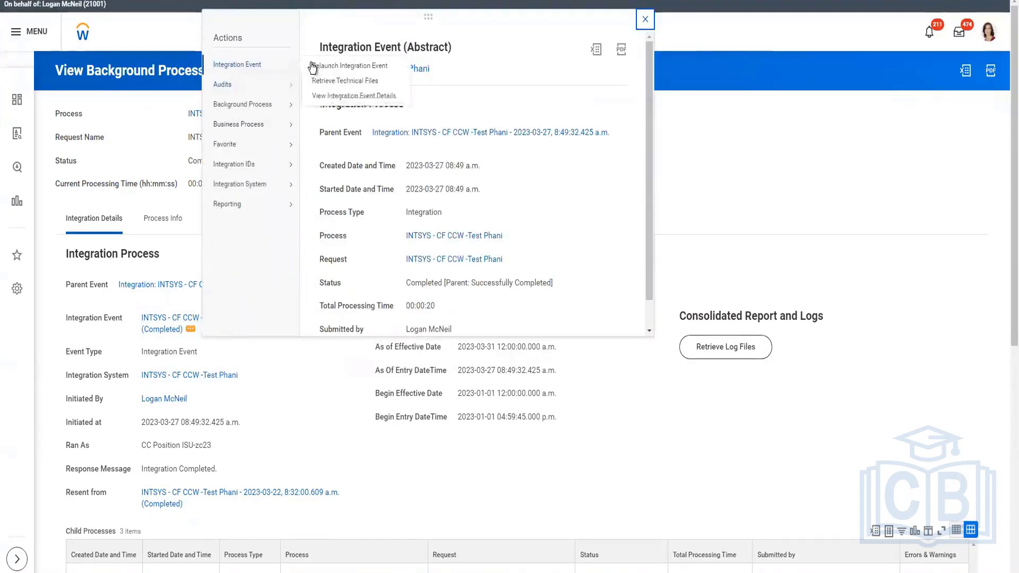
pyautogui.click(380, 87)
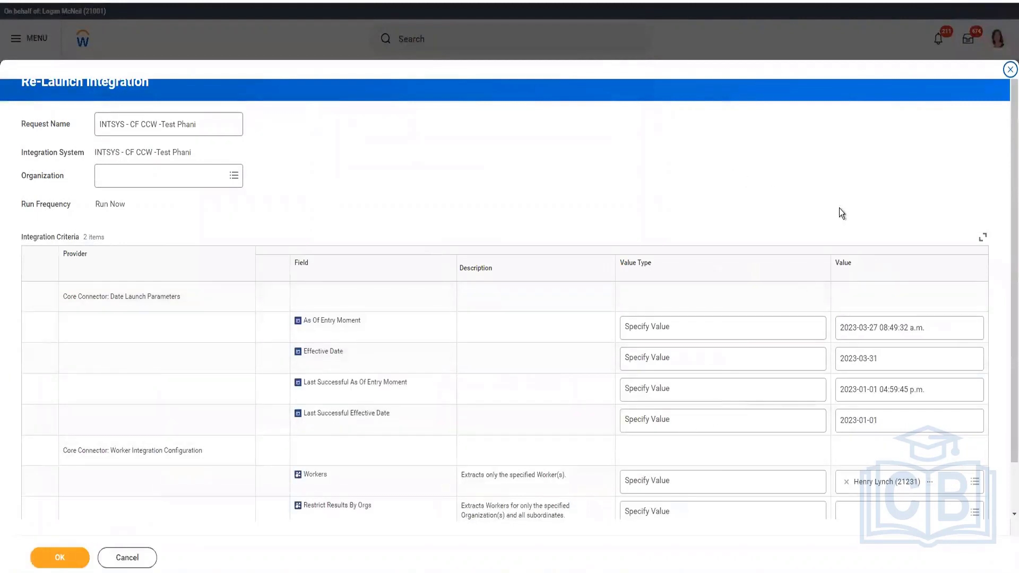
pyautogui.click(759, 328)
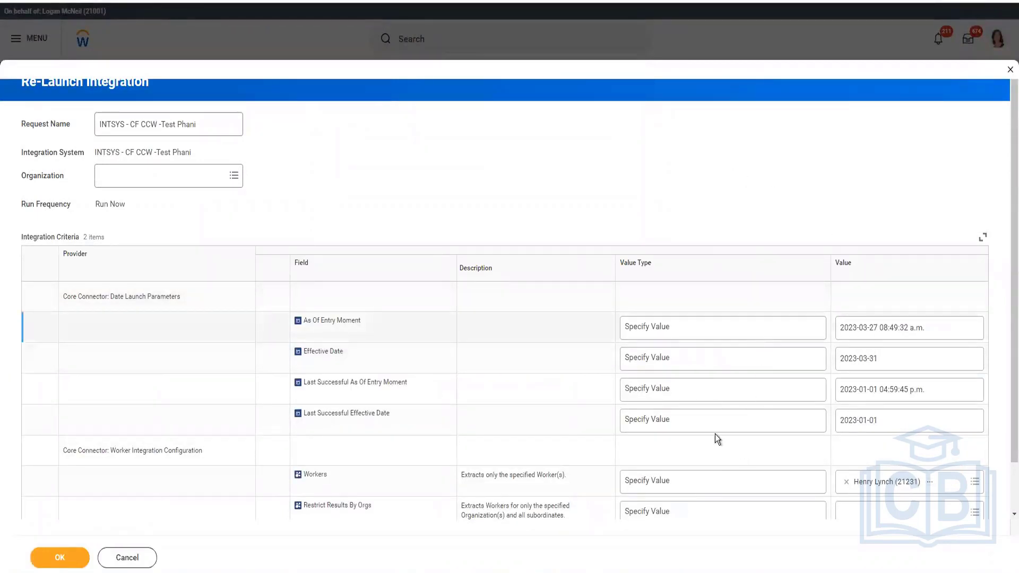
pyautogui.click(669, 329)
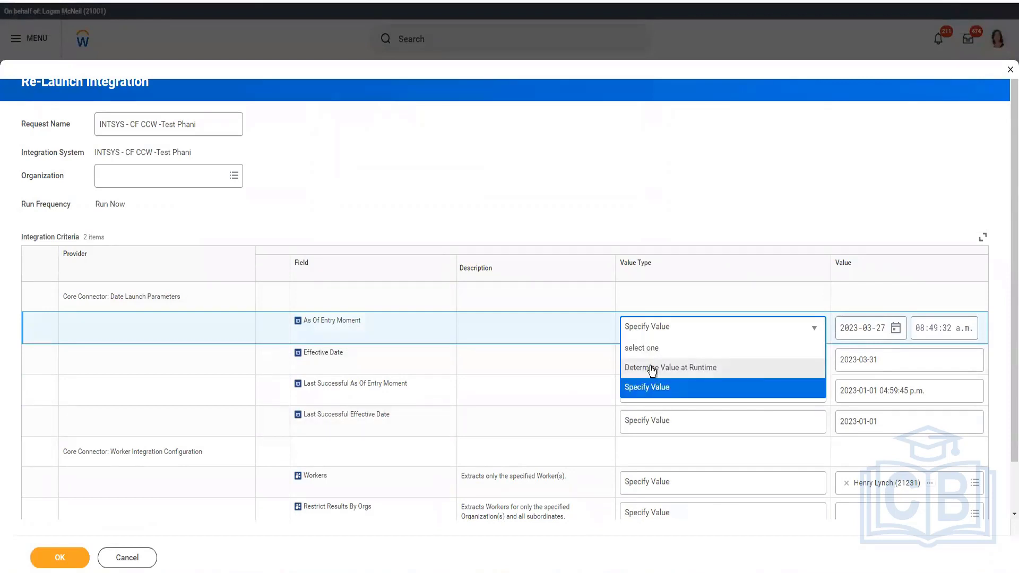
pyautogui.click(653, 368)
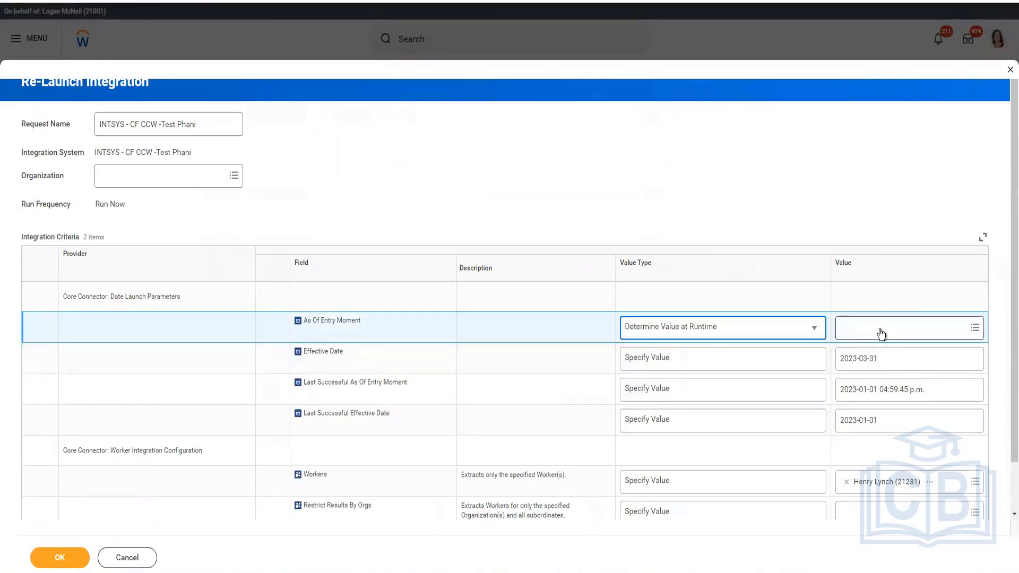
pyautogui.click(881, 328)
pyautogui.write('current')
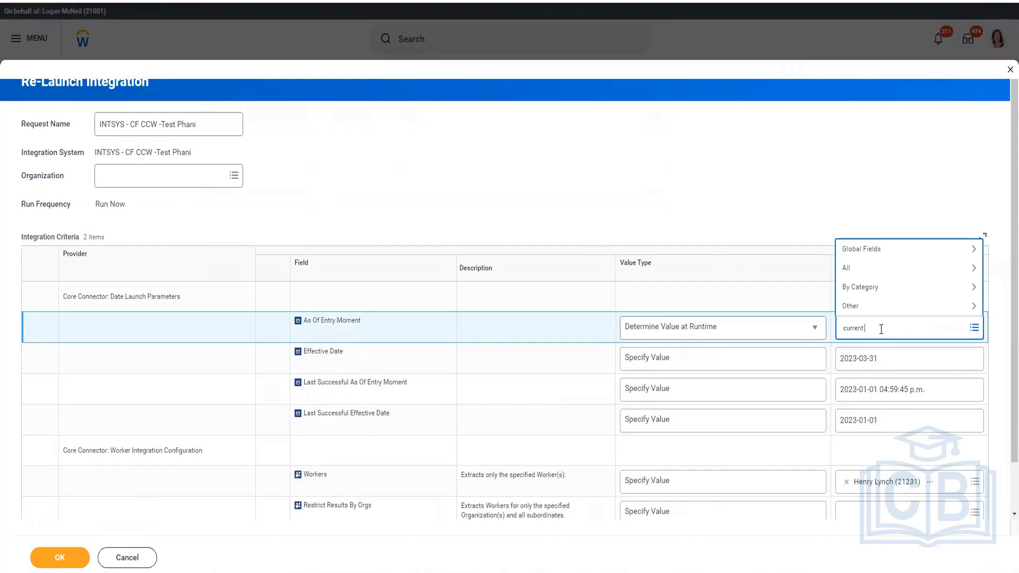
pyautogui.write(' moment')
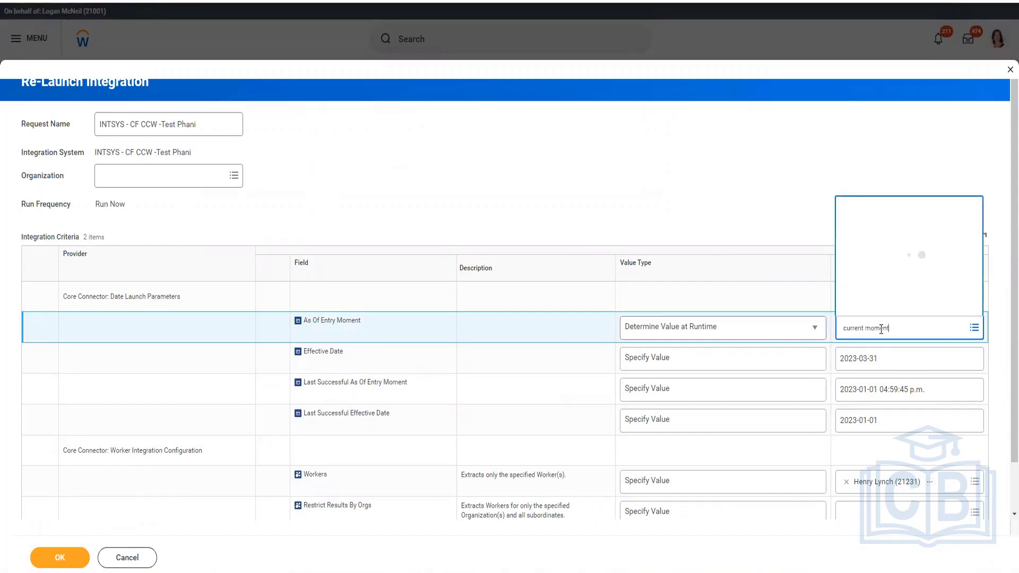
pyautogui.click(858, 266)
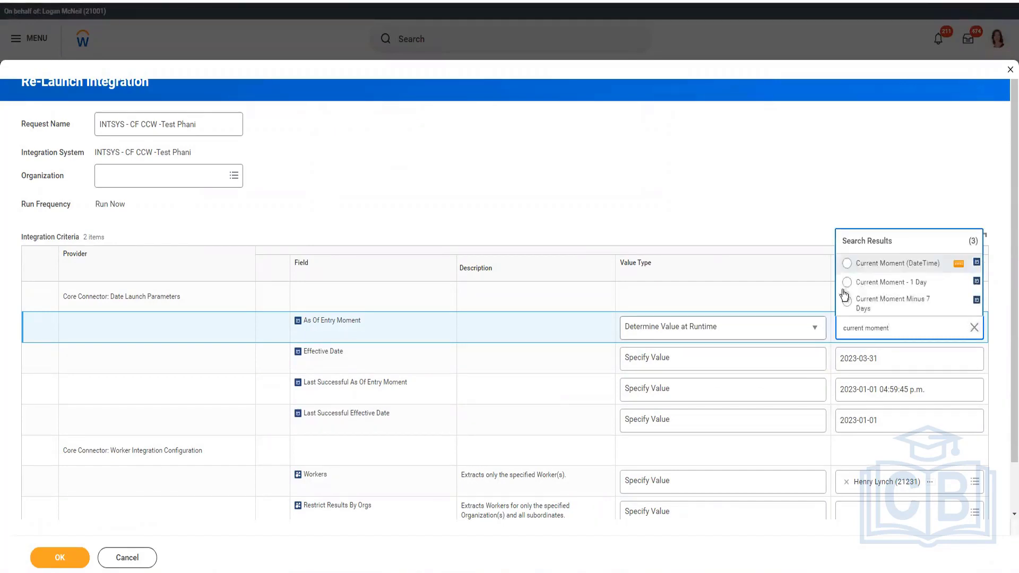
pyautogui.click(67, 557)
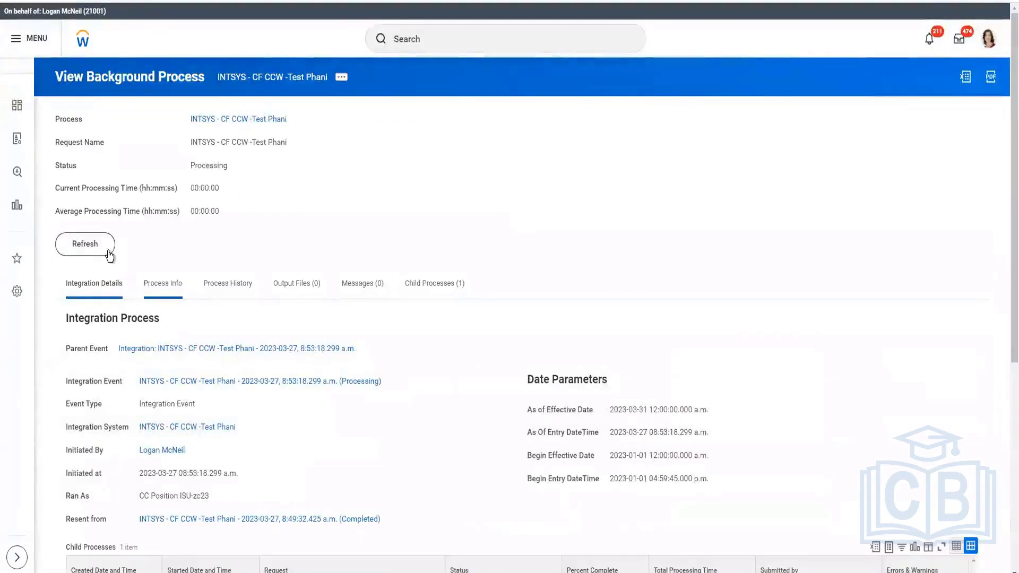
pyautogui.click(108, 252)
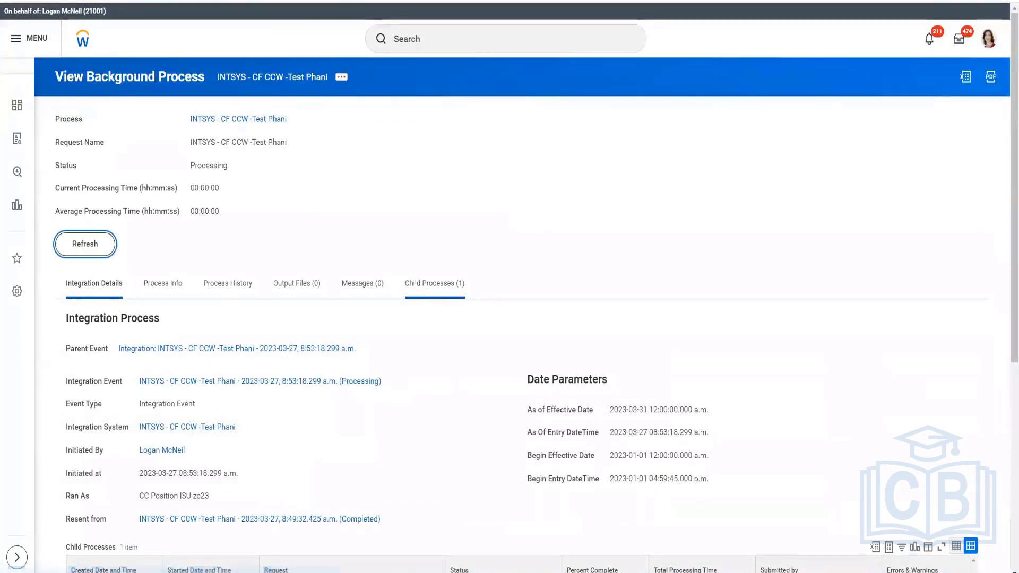
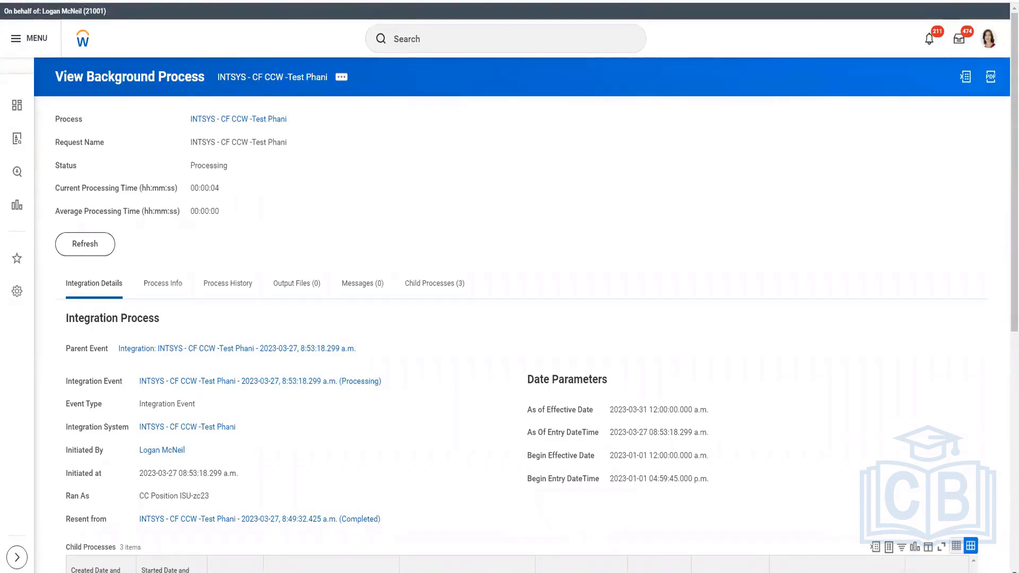
# Refresh the background process status and open the CF-CCW-Version24.xml output file to review its contents
pyautogui.click(84, 244)
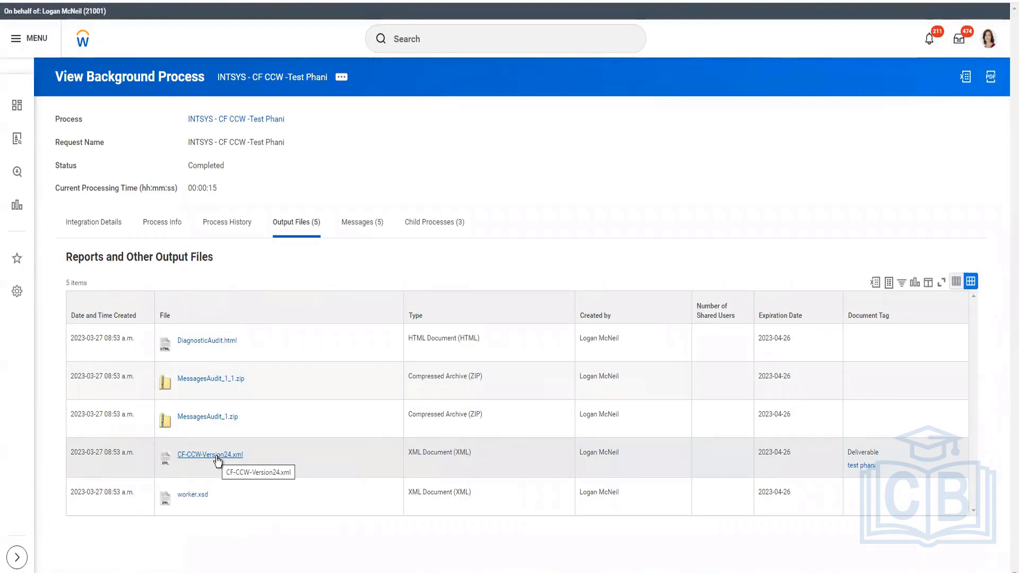
pyautogui.rightClick(254, 453)
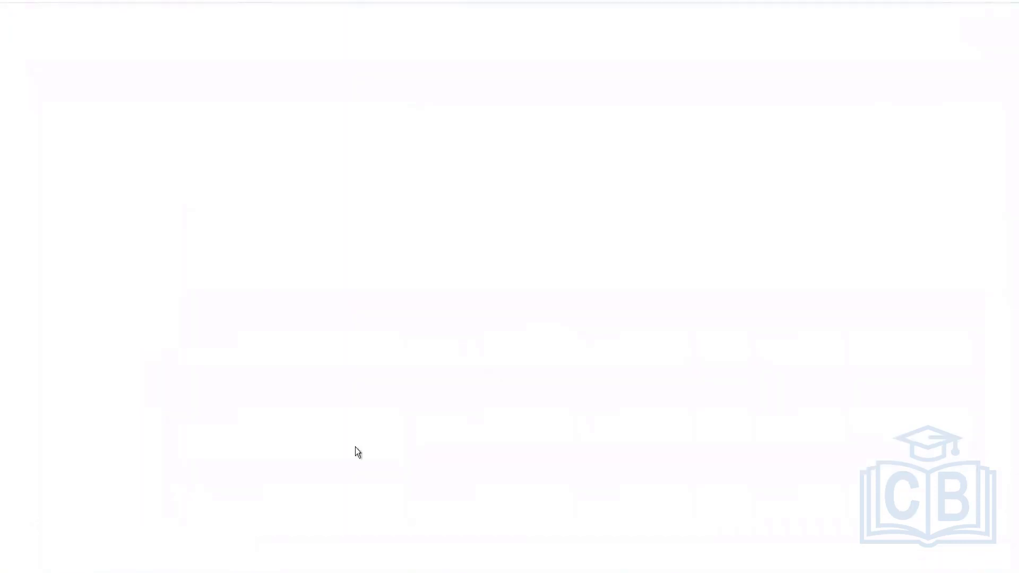
pyautogui.click(53, 562)
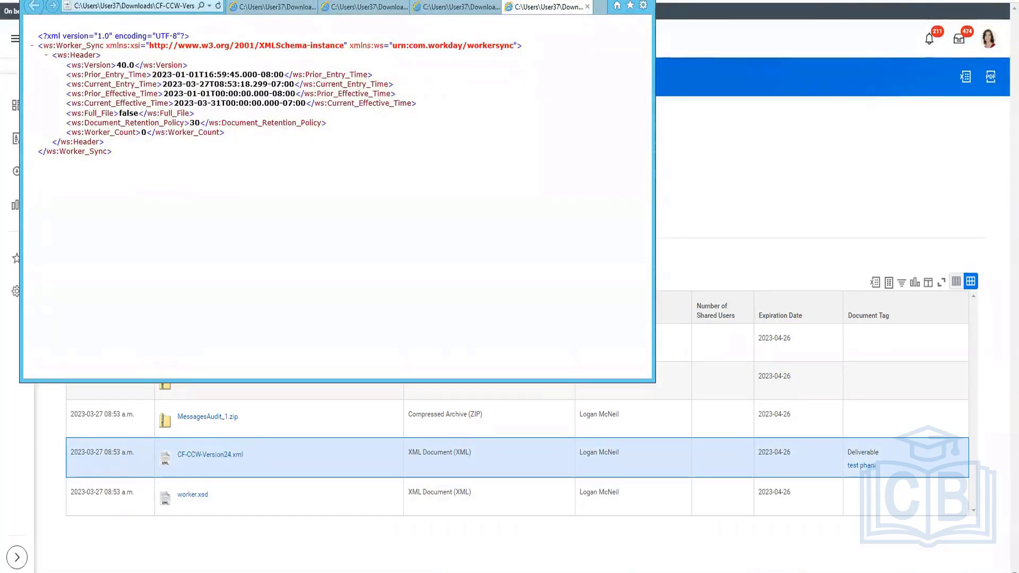
pyautogui.click(228, 417)
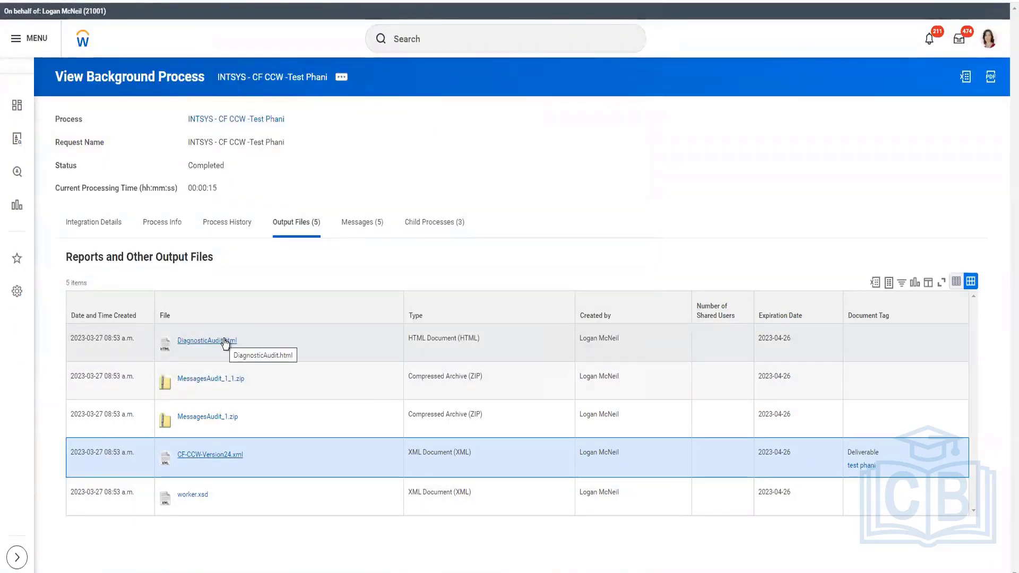
# Open the integration system from the integration details and review its services, integration maps and page alert
pyautogui.click(96, 231)
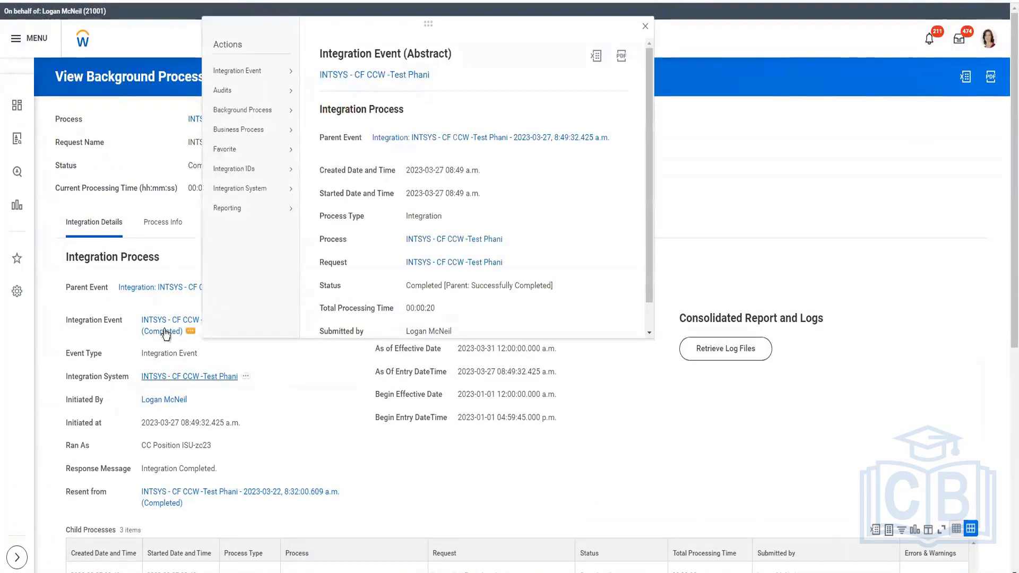
pyautogui.click(154, 379)
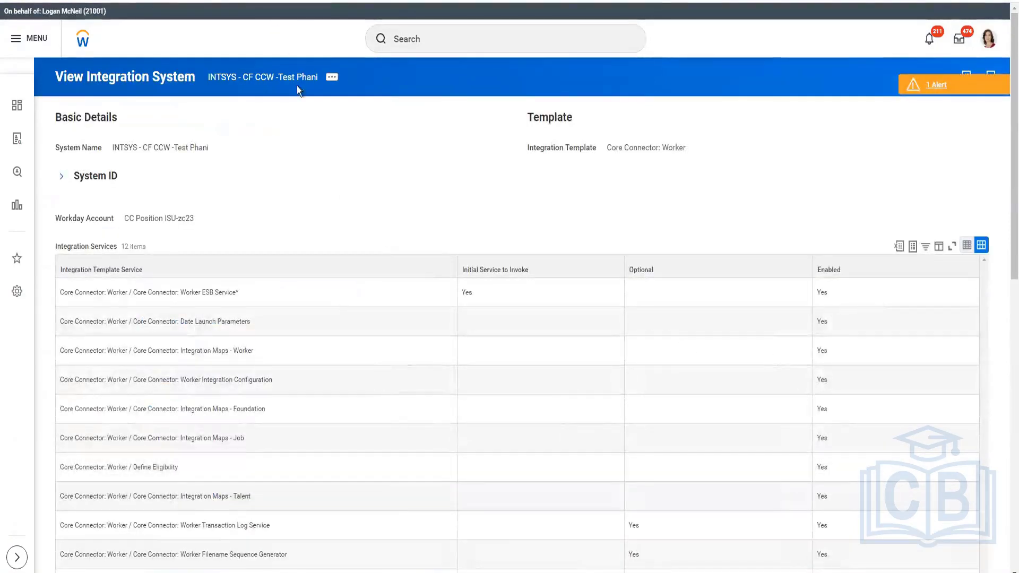
pyautogui.scroll(-5, 362, 242)
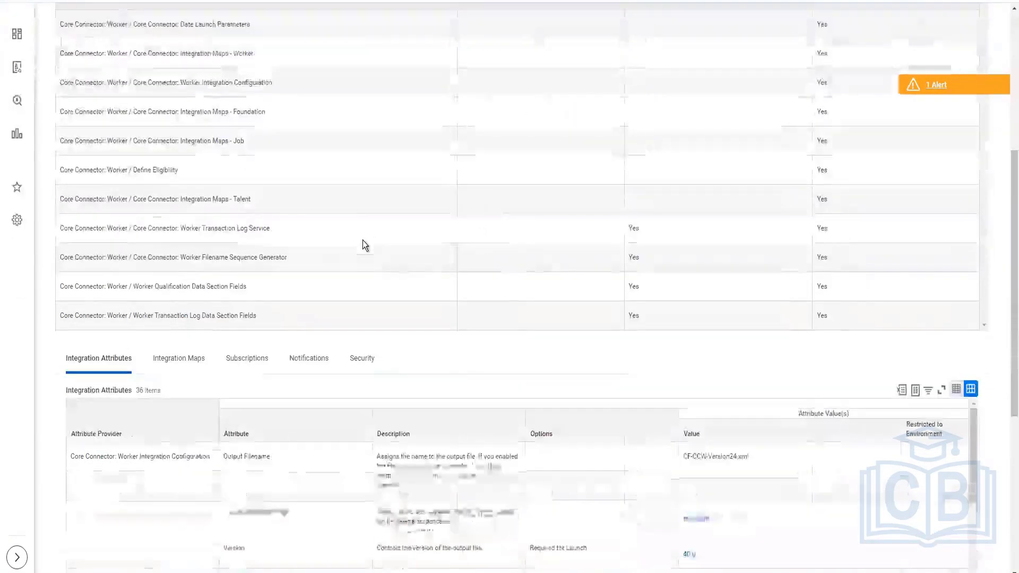
pyautogui.click(253, 366)
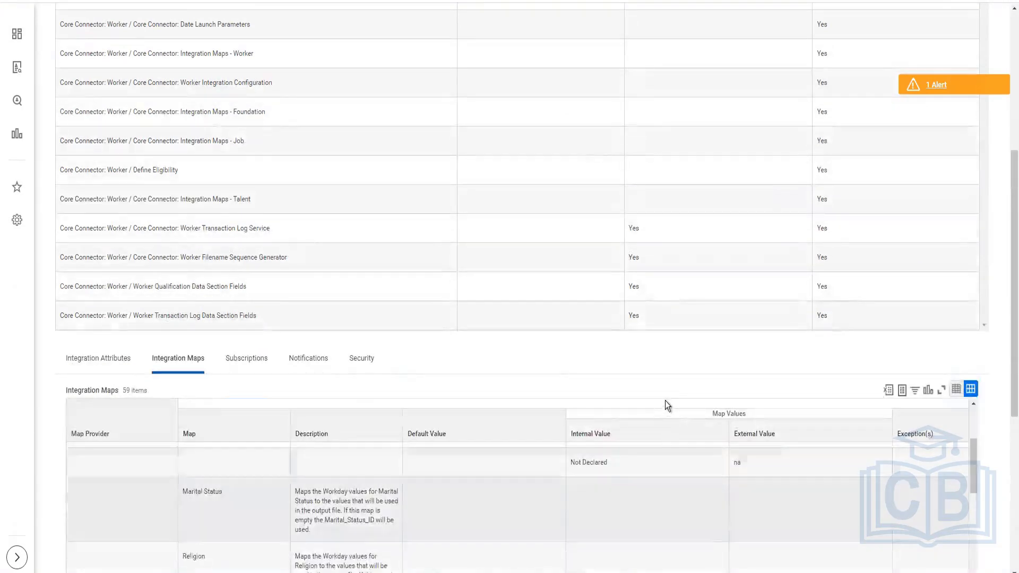
pyautogui.scroll(-3, 690, 478)
pyautogui.scroll(5, 702, 470)
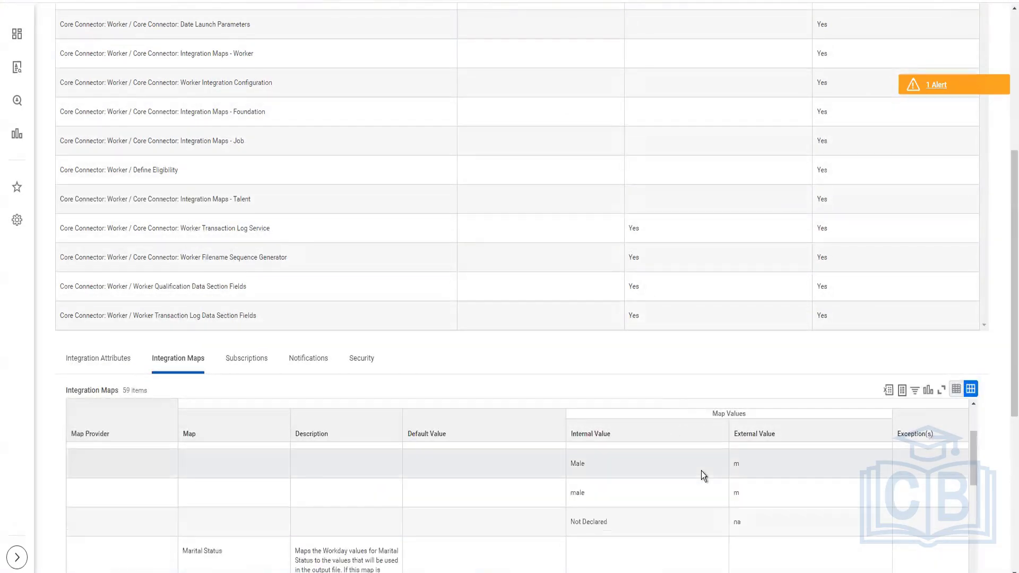
pyautogui.scroll(6, 546, 399)
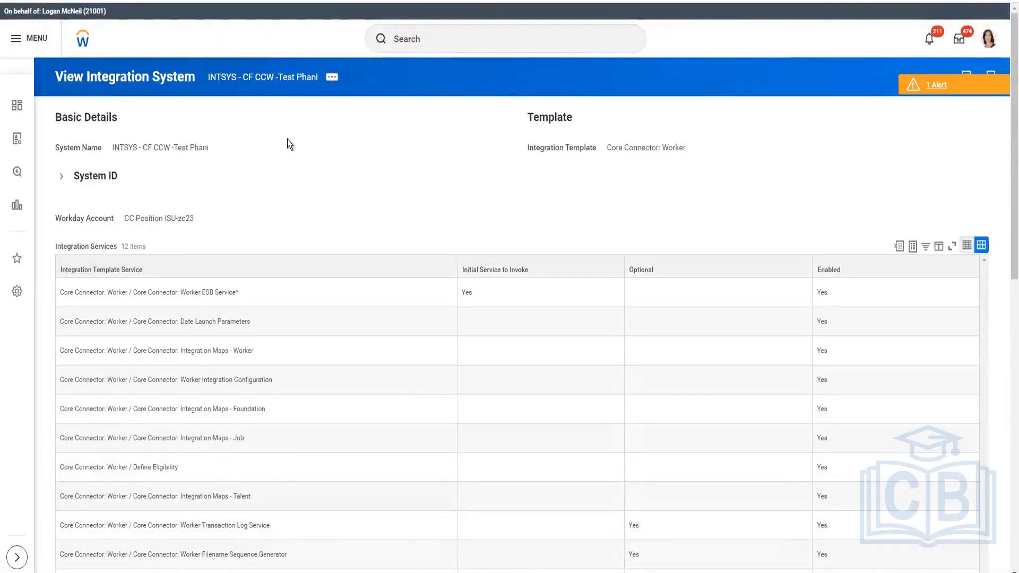
pyautogui.scroll(-5, 286, 141)
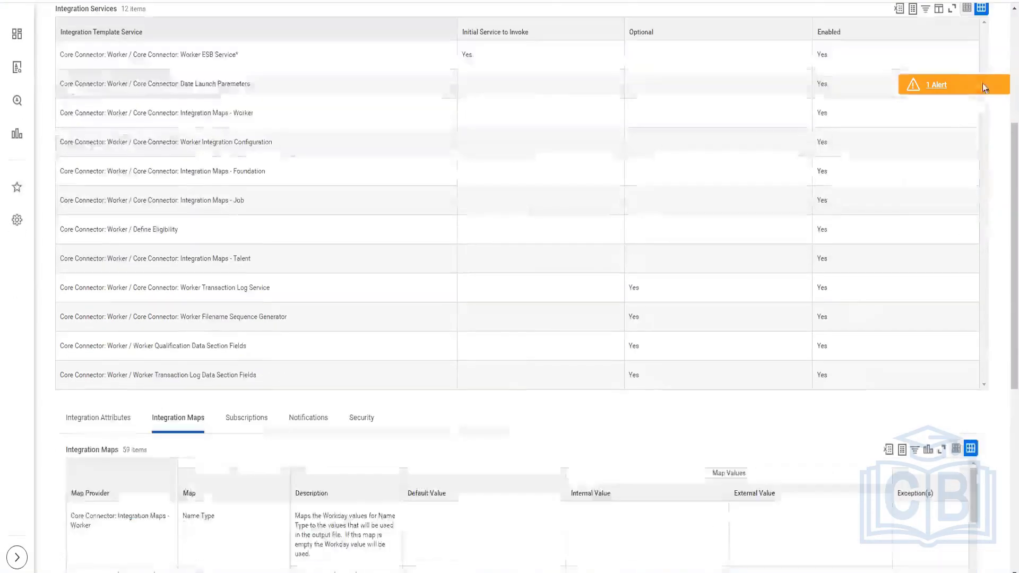
pyautogui.click(937, 85)
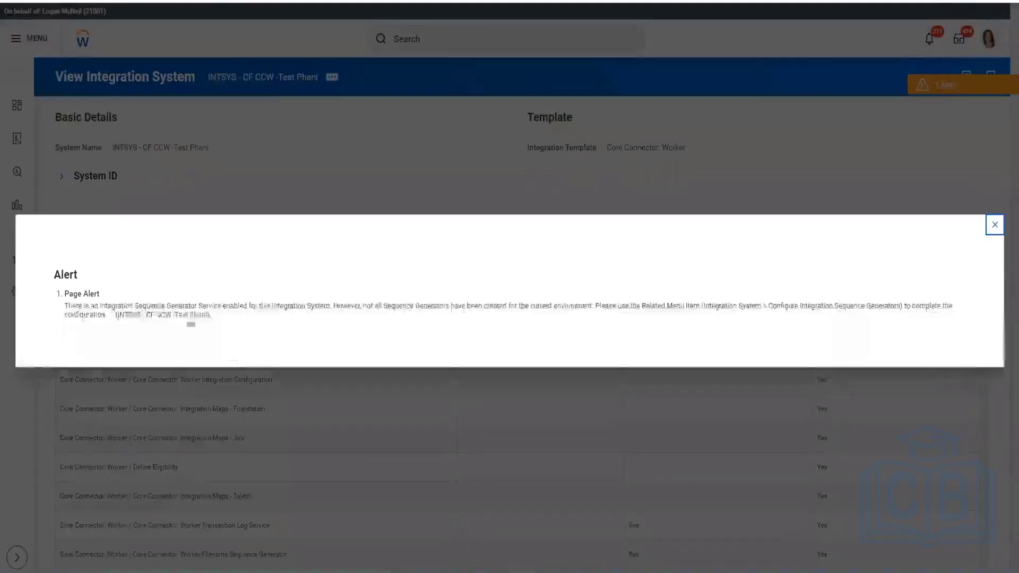
pyautogui.click(995, 225)
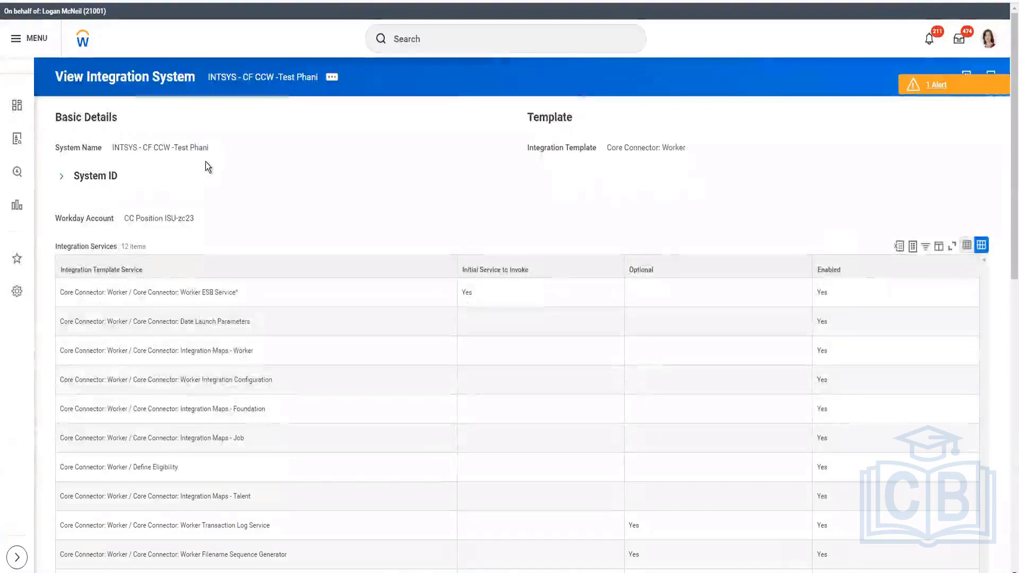
pyautogui.scroll(-10, 206, 162)
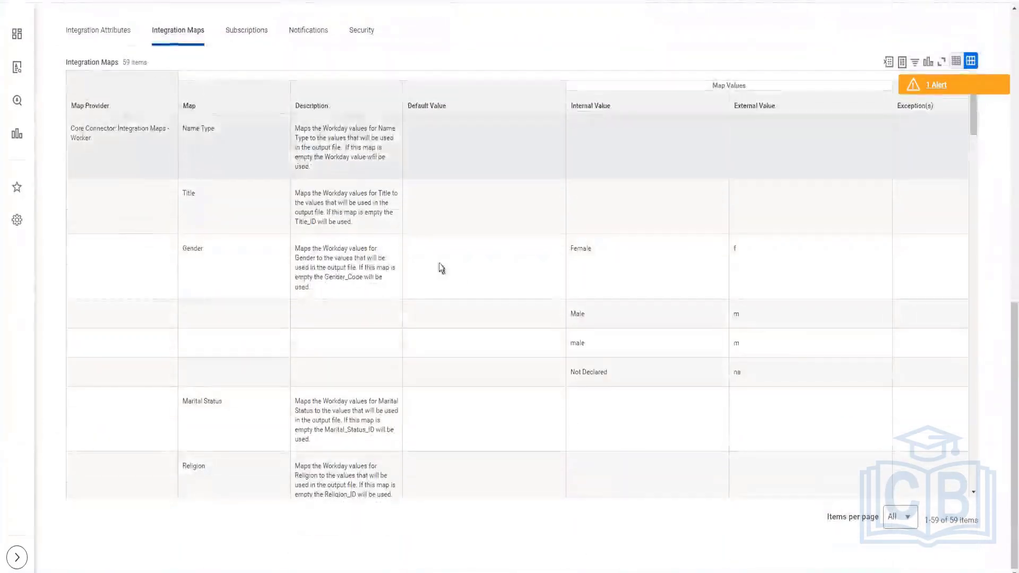
pyautogui.scroll(-5, 507, 416)
pyautogui.scroll(-3, 508, 413)
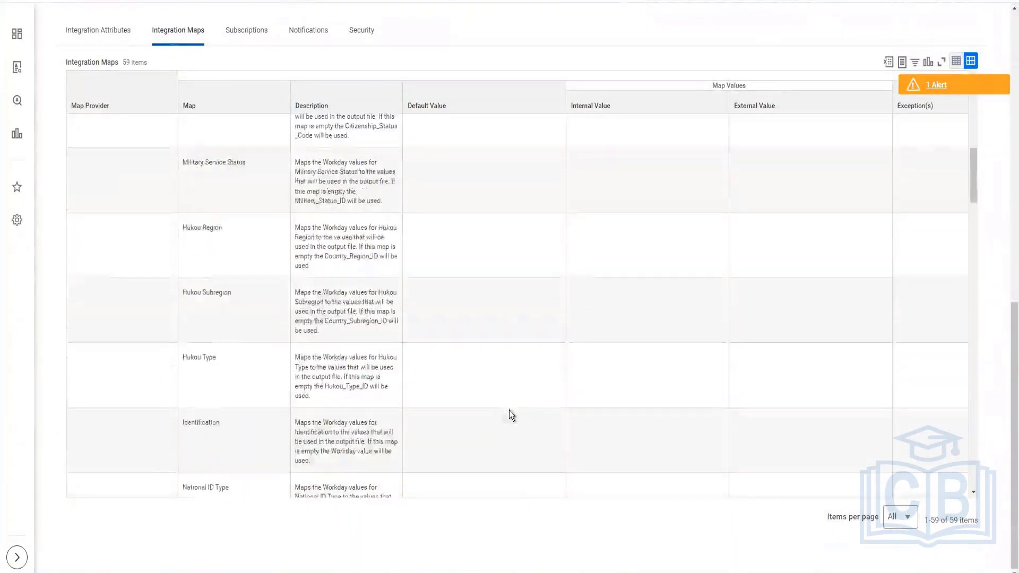
pyautogui.scroll(15, 509, 407)
# Open Configure Integration Field Overrides from the integration system's related actions in a new tab
pyautogui.click(333, 78)
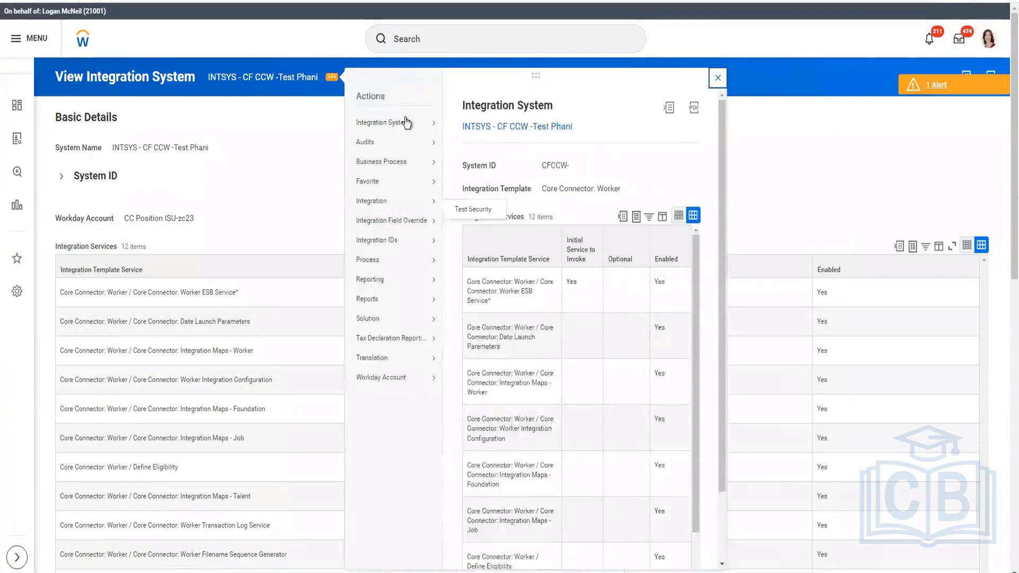
pyautogui.moveTo(406, 124)
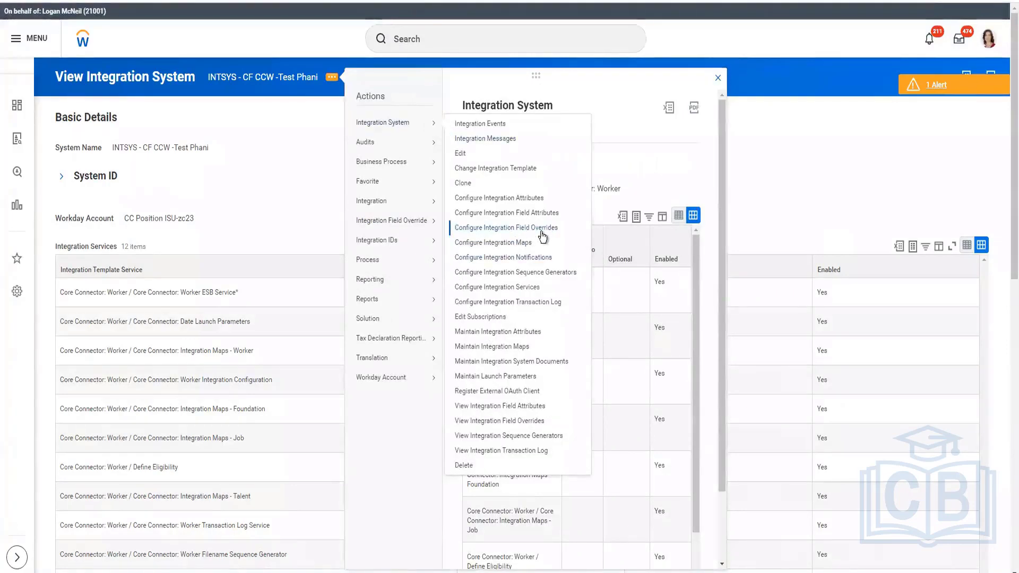
pyautogui.rightClick(520, 234)
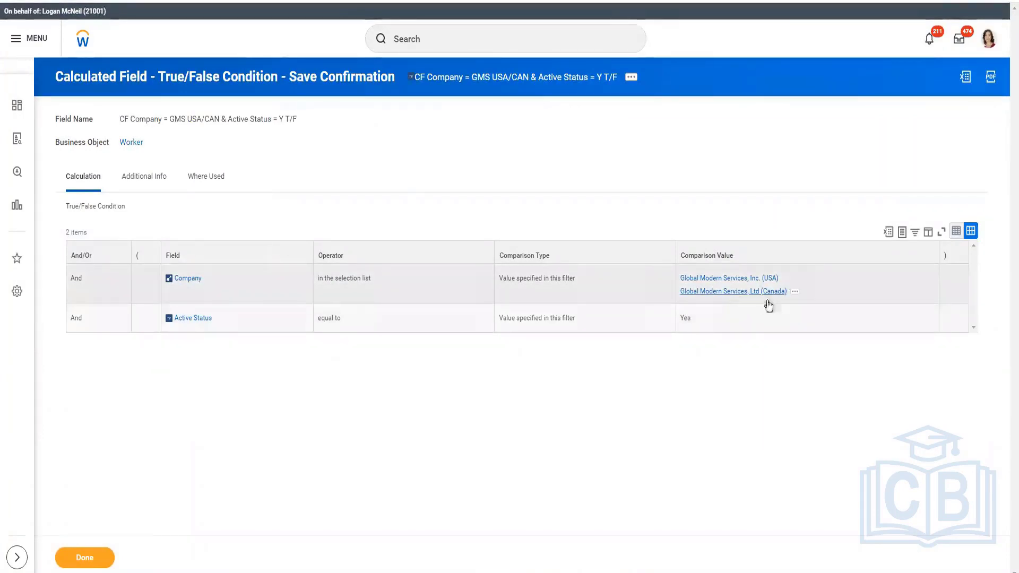
# Open the Global Modern Services, Ltd (Canada) company and filter its members by the changed worker's name
pyautogui.rightClick(736, 296)
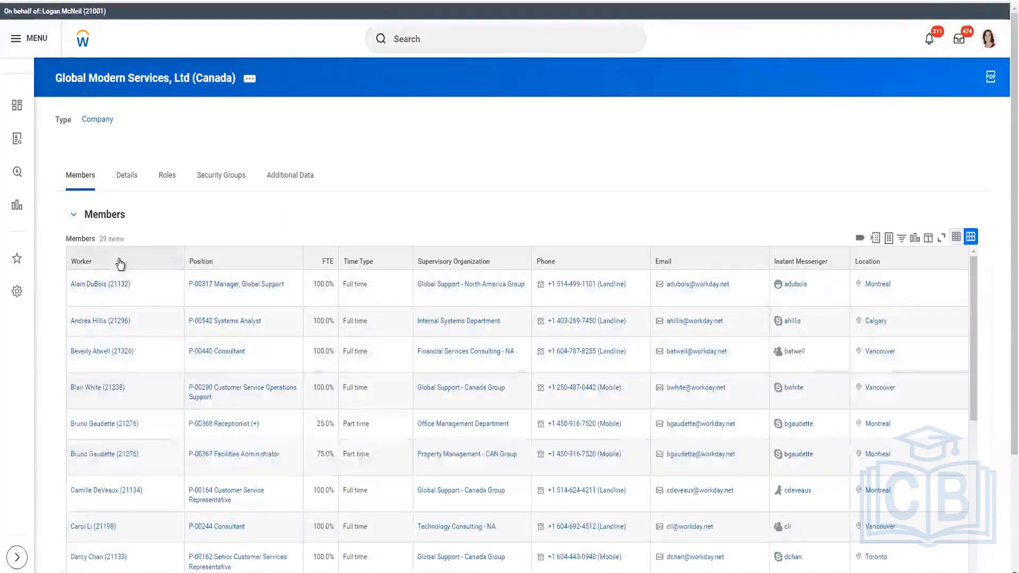
pyautogui.click(120, 264)
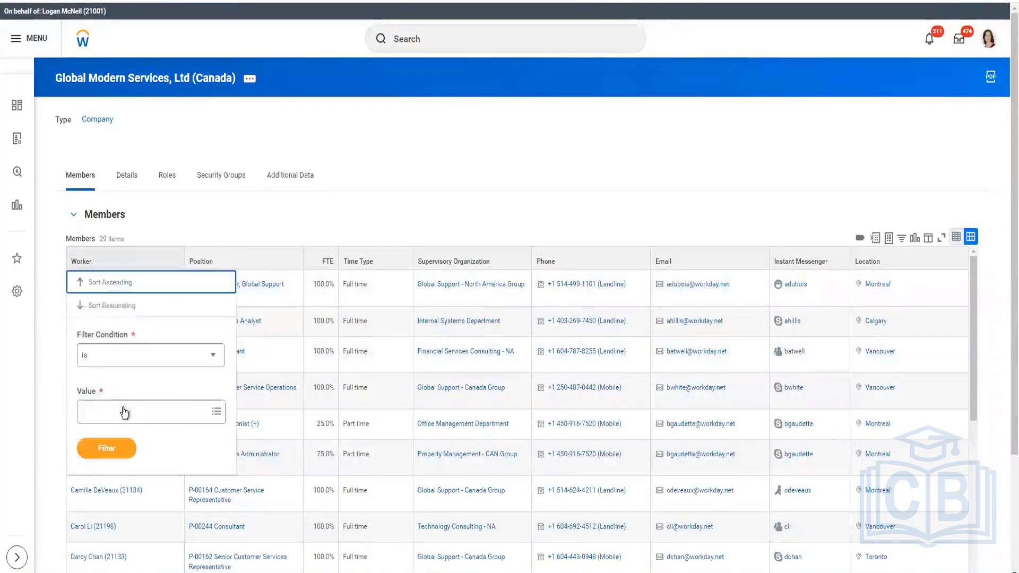
pyautogui.click(124, 410)
pyautogui.write('her')
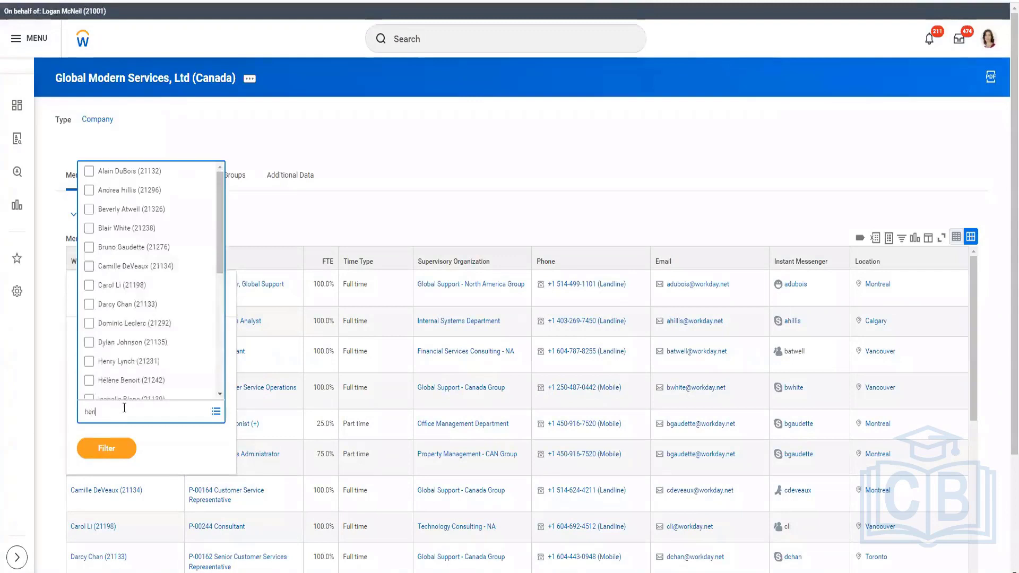
pyautogui.press('Return')
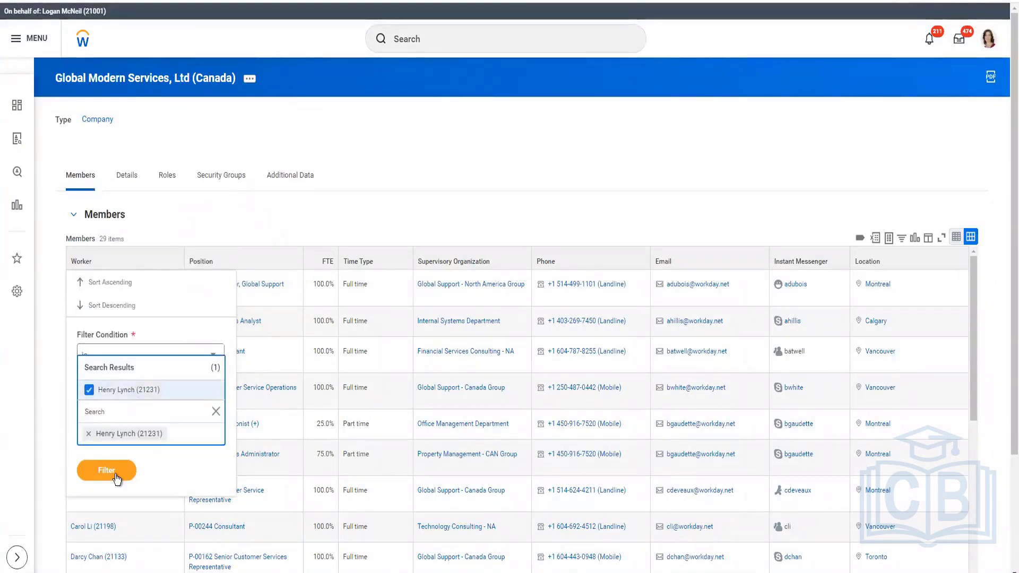
pyautogui.click(127, 129)
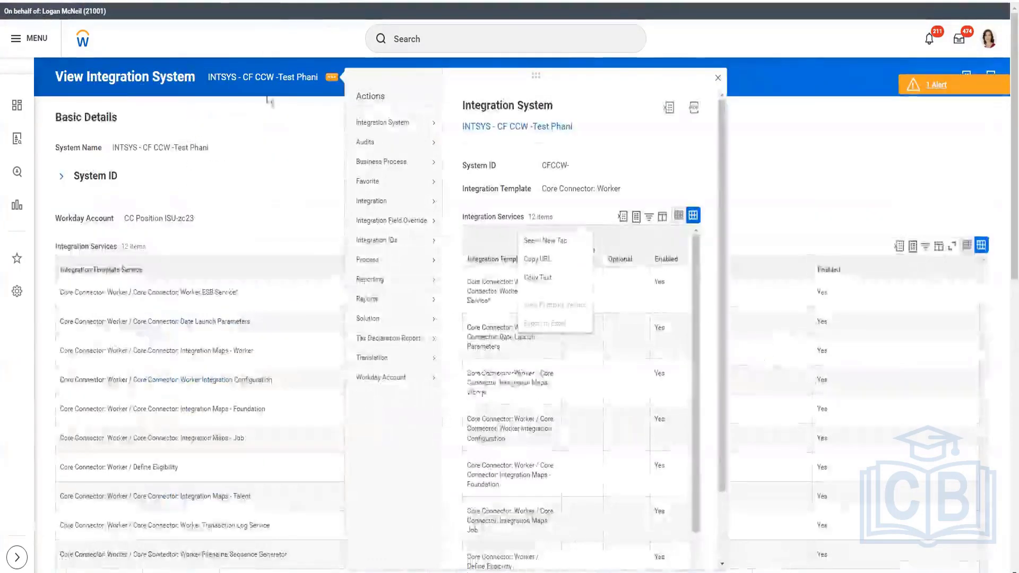
# Review the integration system's Subscriptions and Integration Maps tabs
pyautogui.scroll(-9, 269, 152)
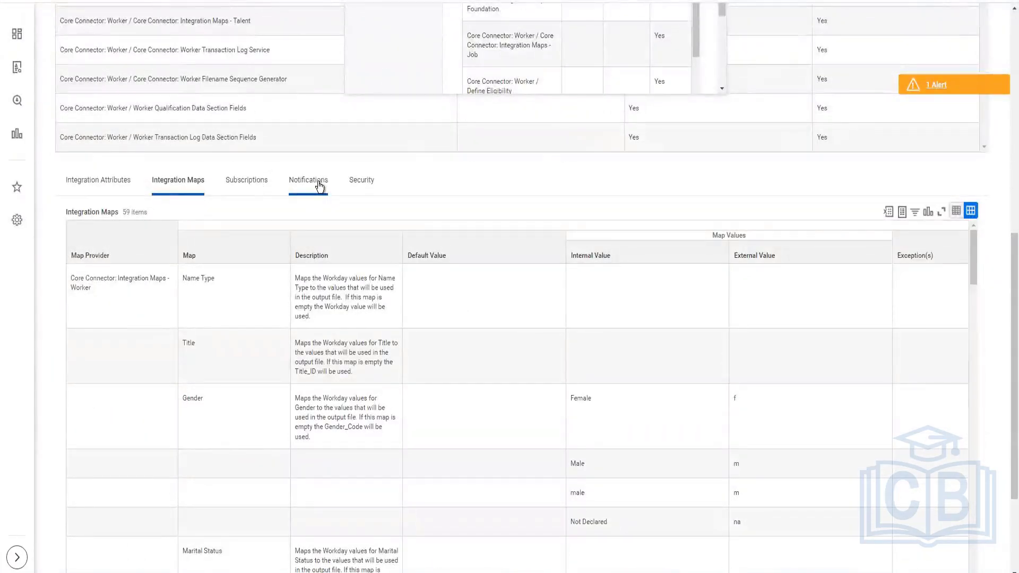
pyautogui.click(246, 189)
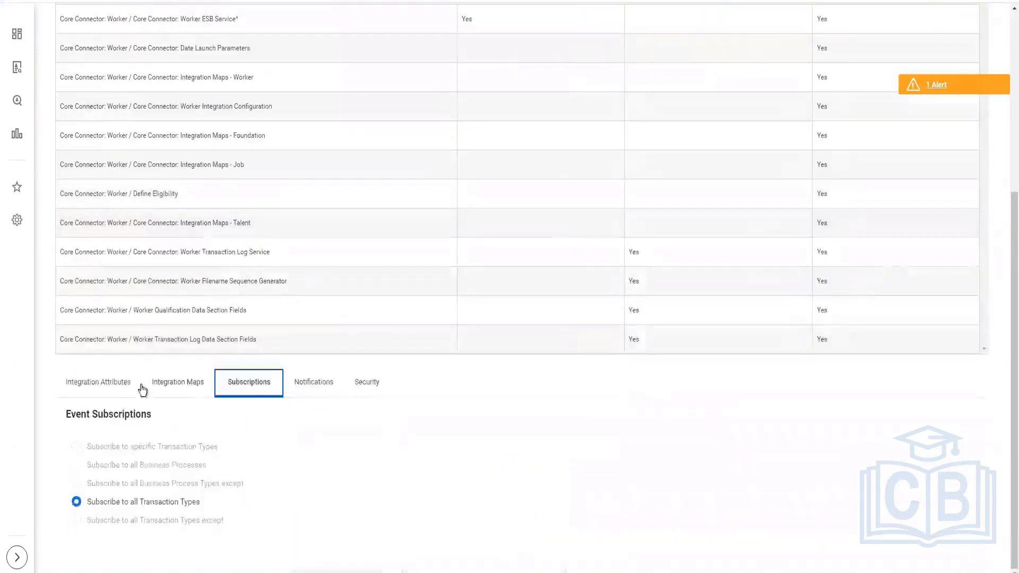
pyautogui.click(177, 381)
pyautogui.click(118, 390)
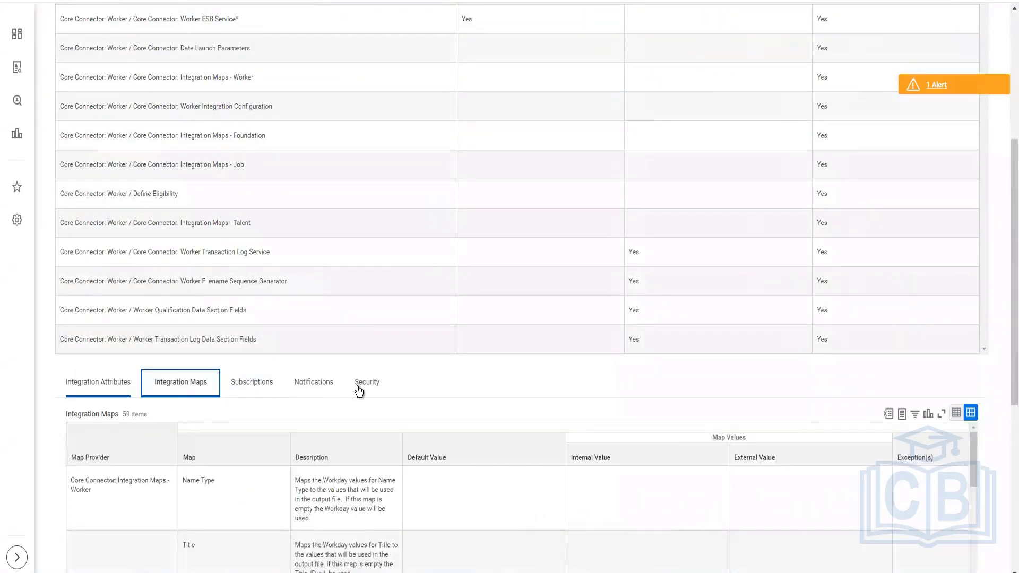
pyautogui.scroll(5, 348, 324)
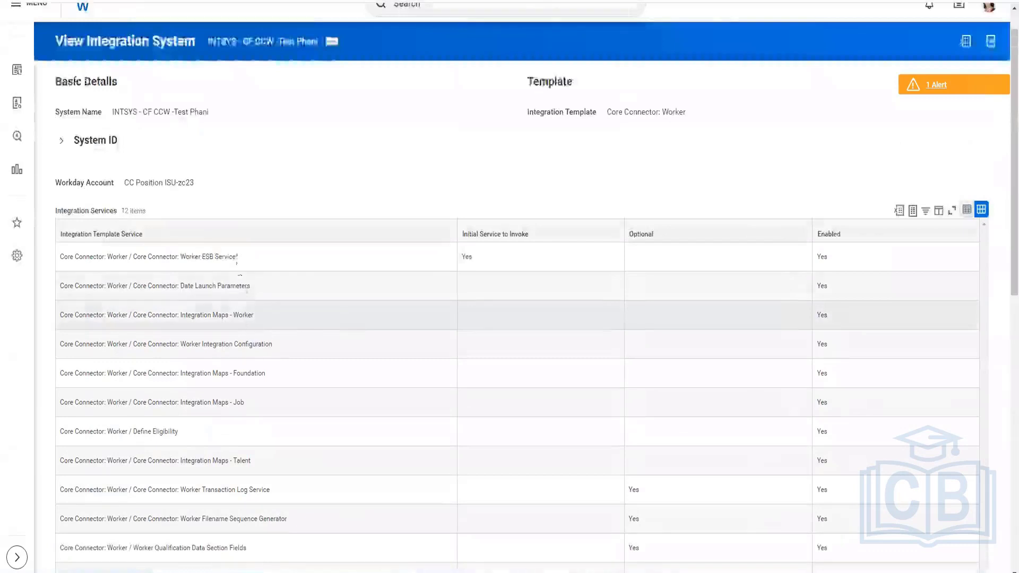
# Open Configure Integration Services for the integration system and enable the Integration Document Retention service
pyautogui.click(333, 43)
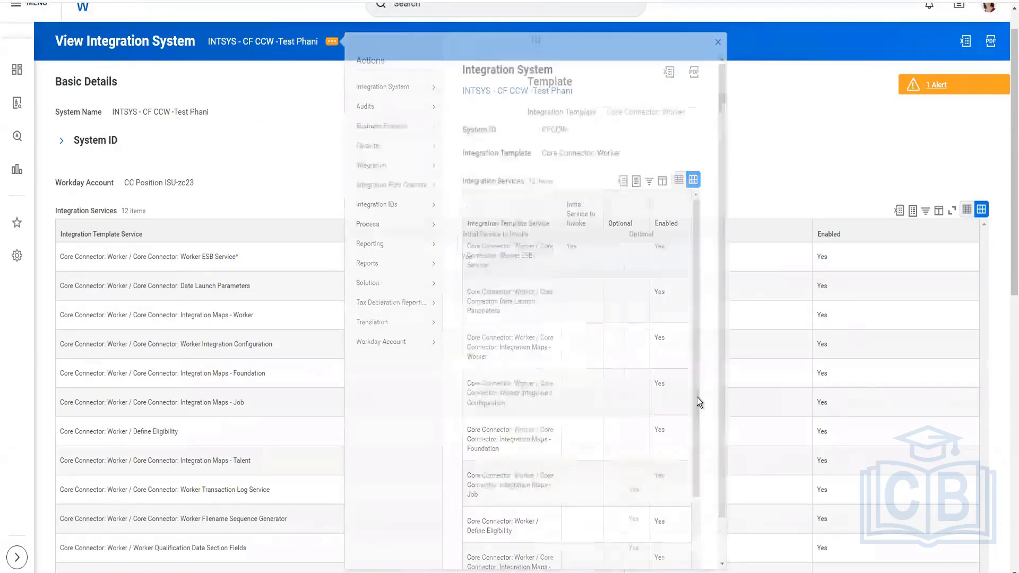
pyautogui.click(333, 197)
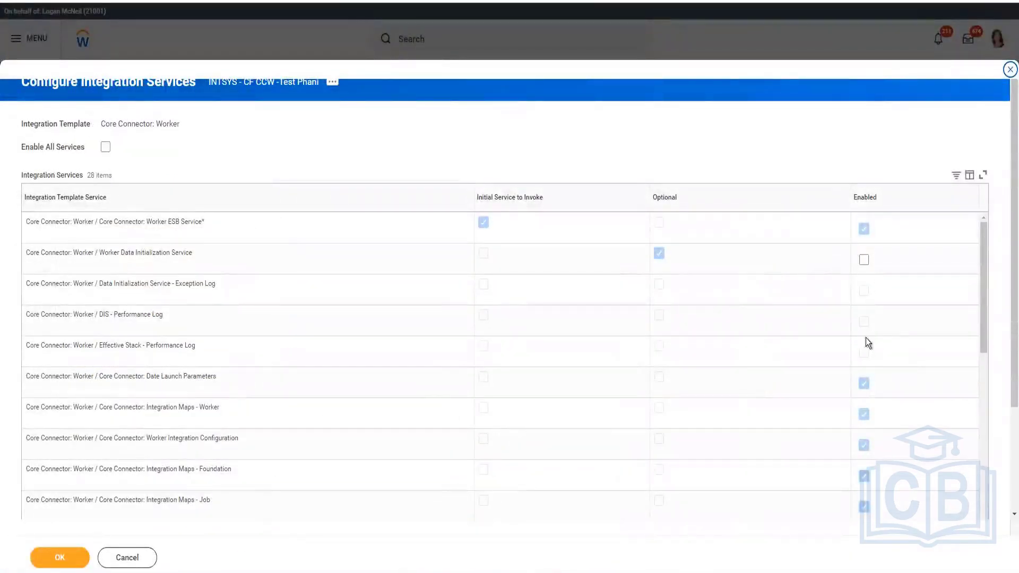
pyautogui.scroll(-3, 864, 390)
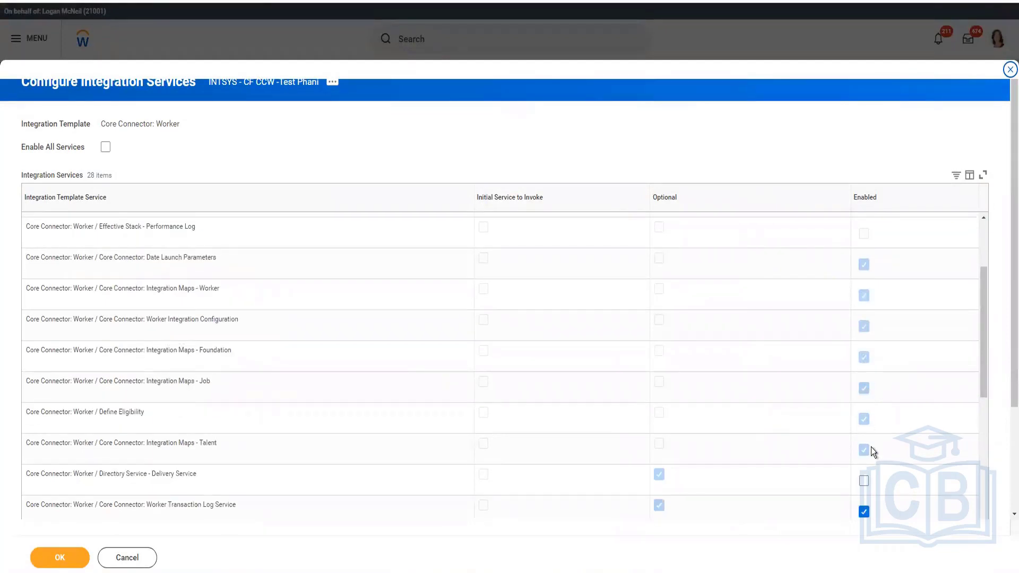
pyautogui.scroll(-5, 829, 407)
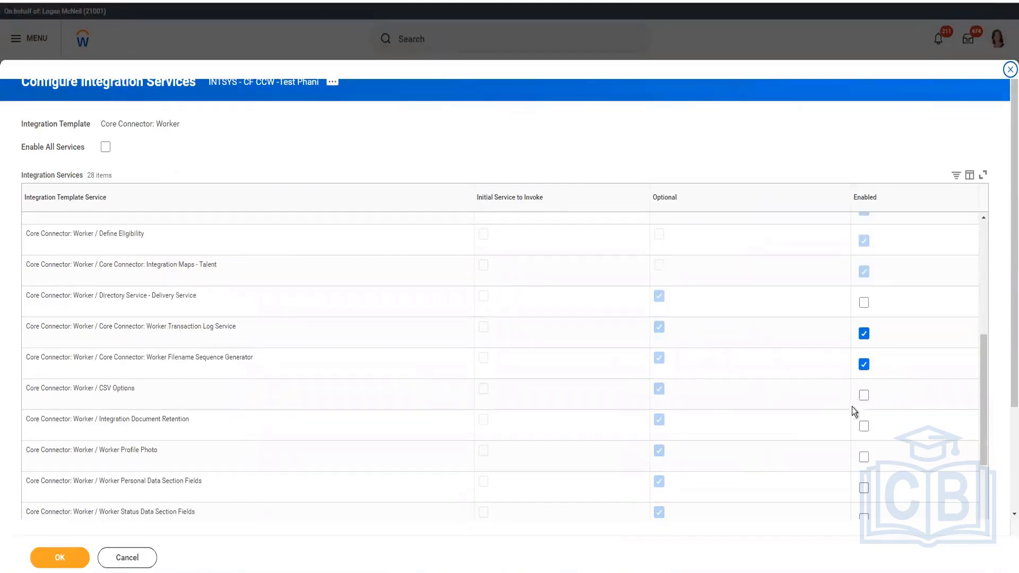
pyautogui.click(864, 427)
# Enable the Worker Personal, Status, Position and Compensation Data Section Fields services and save the configuration
pyautogui.scroll(-2, 661, 347)
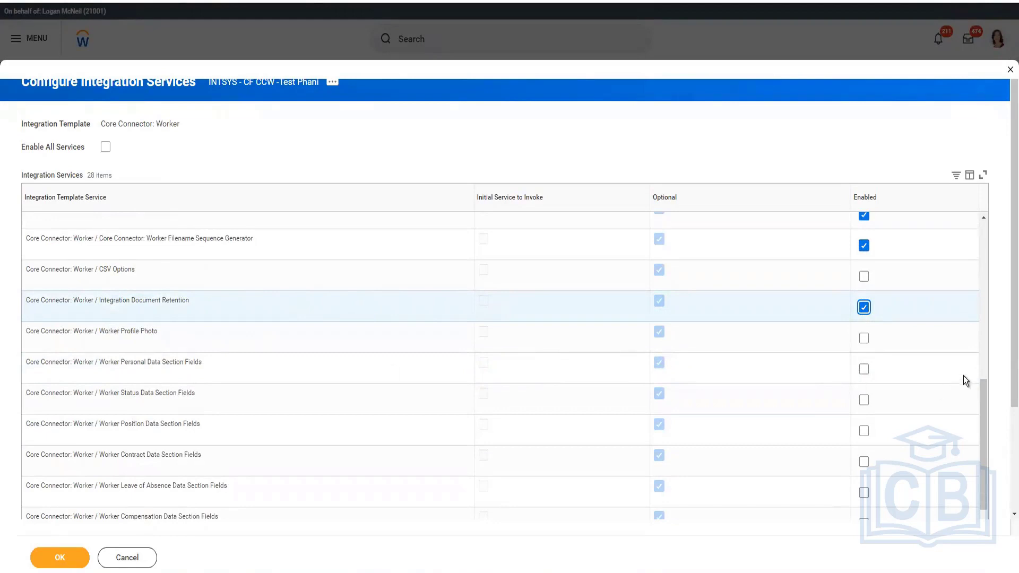
pyautogui.click(864, 369)
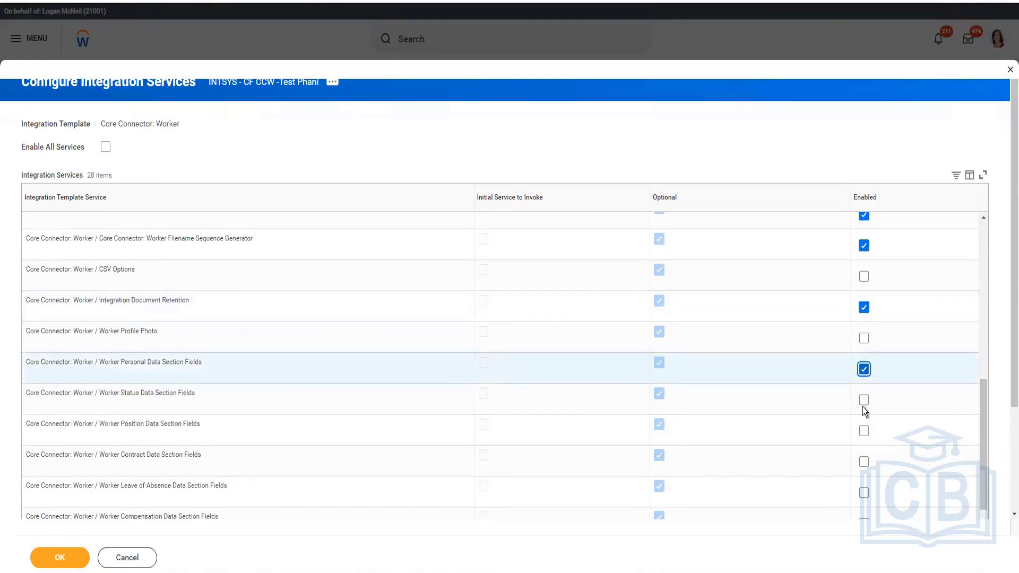
pyautogui.click(864, 400)
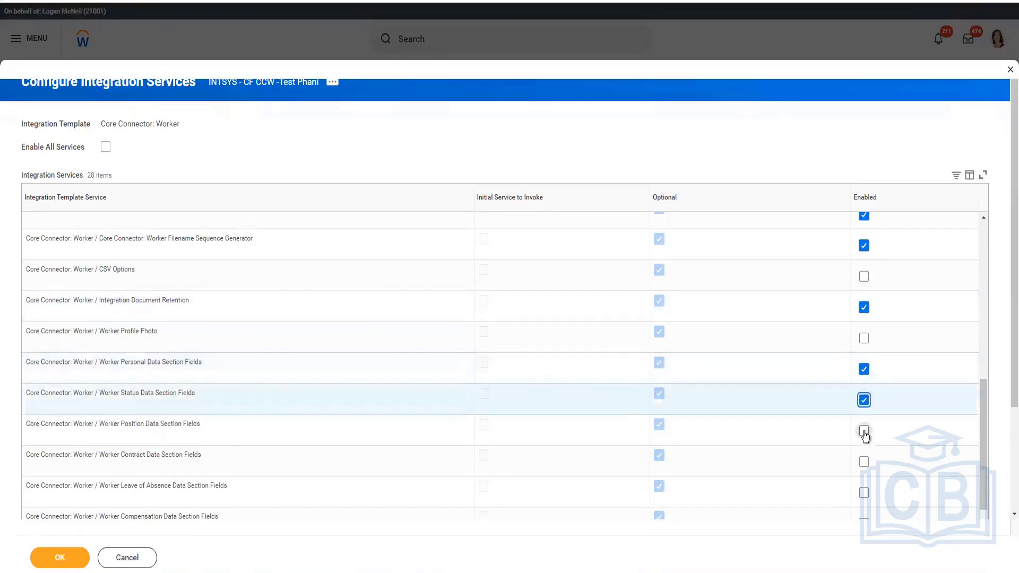
pyautogui.click(864, 431)
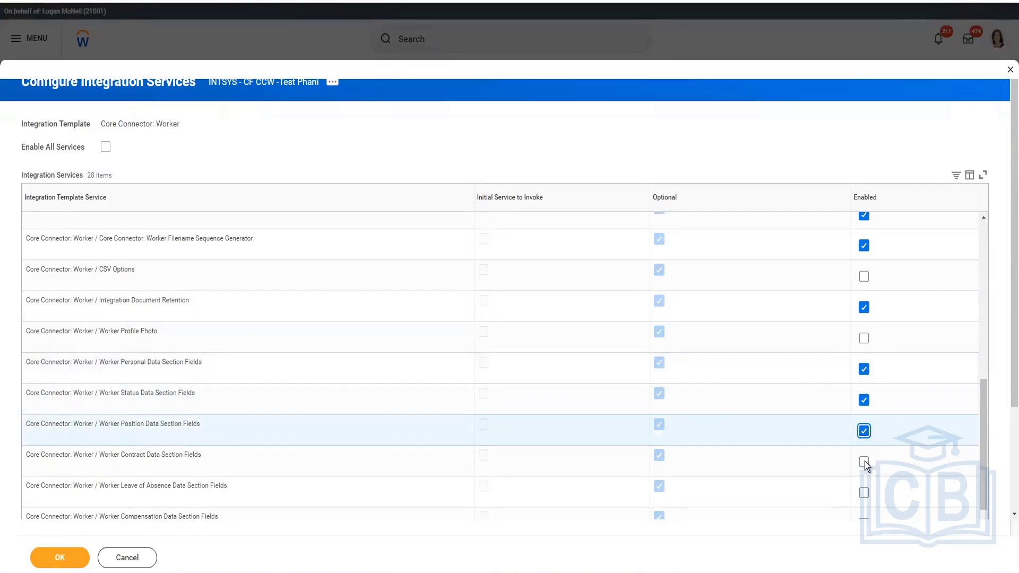
pyautogui.scroll(-2, 864, 463)
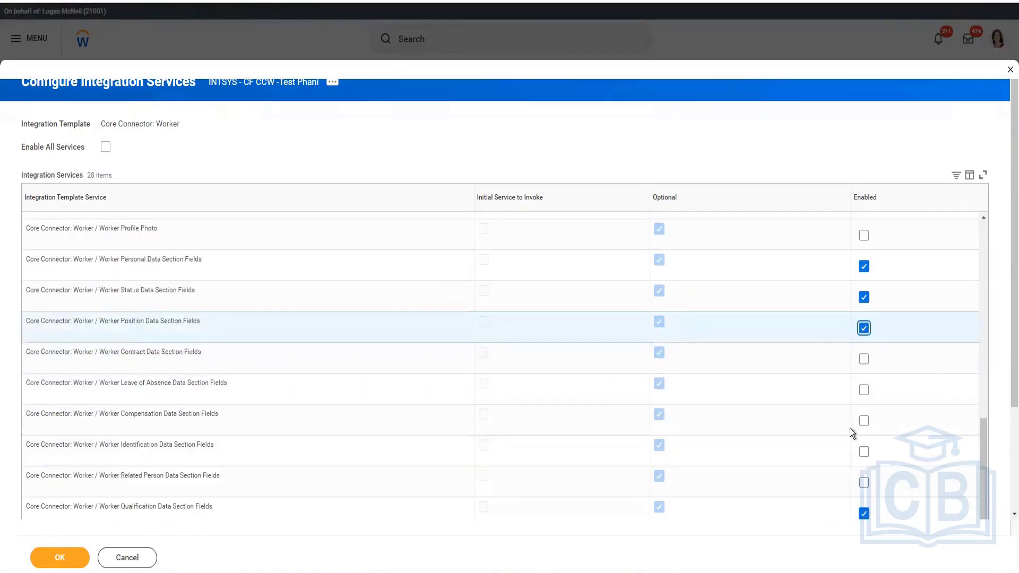
pyautogui.click(864, 422)
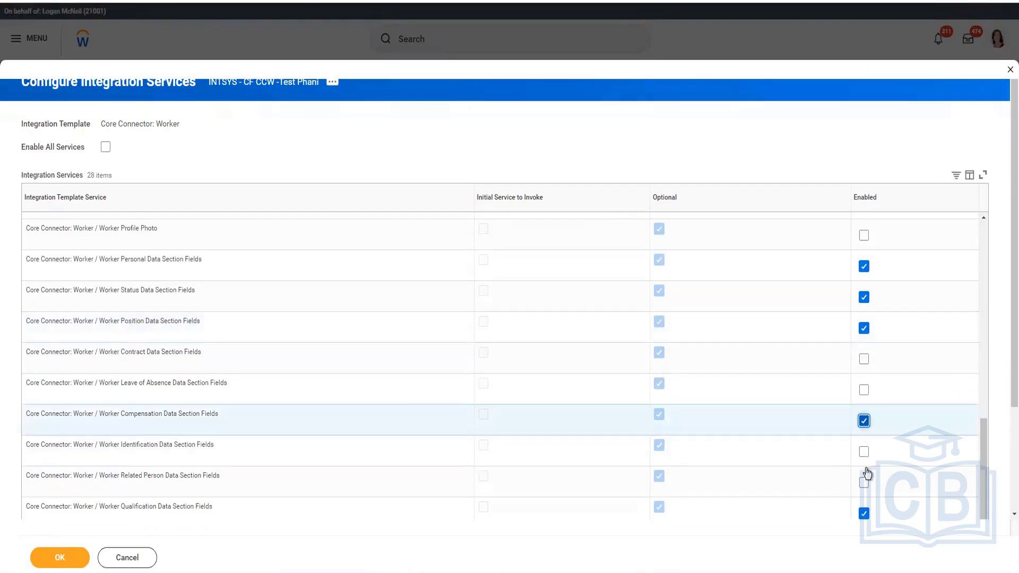
pyautogui.scroll(-2, 837, 450)
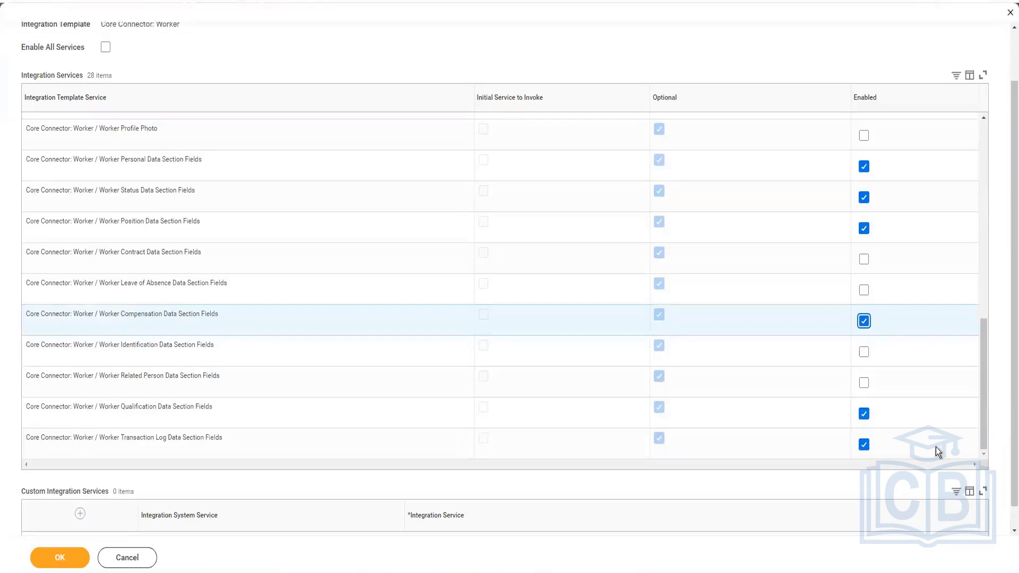
pyautogui.click(70, 566)
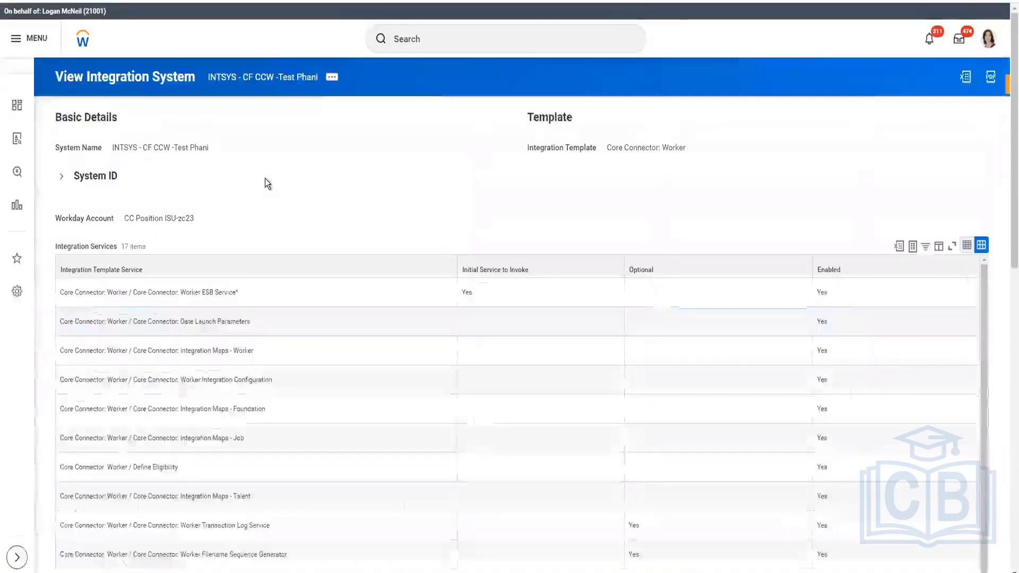
# Open Configure Integration Field Attributes and include all Worker Personal Data Section fields in output
pyautogui.click(332, 77)
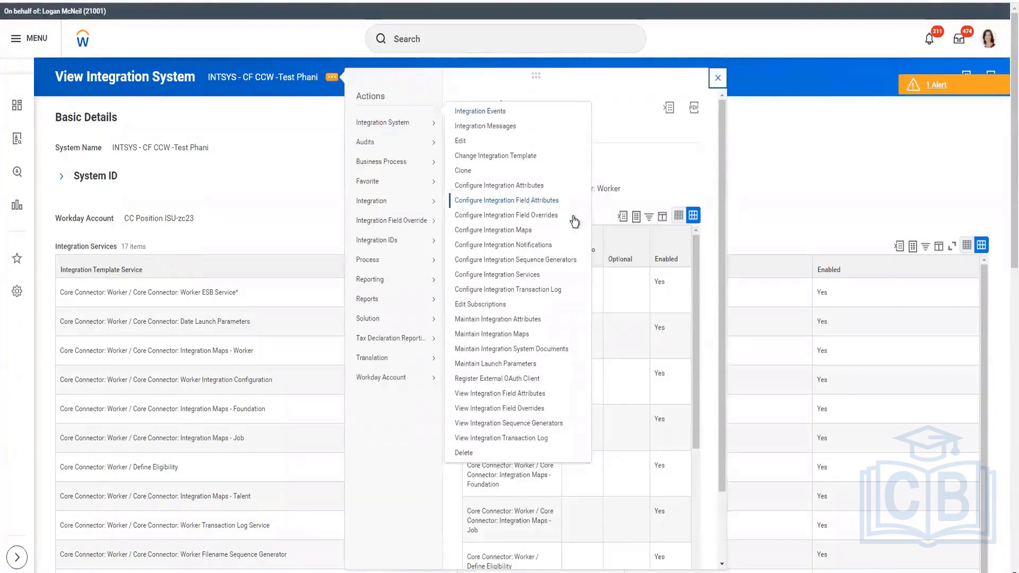
pyautogui.click(718, 77)
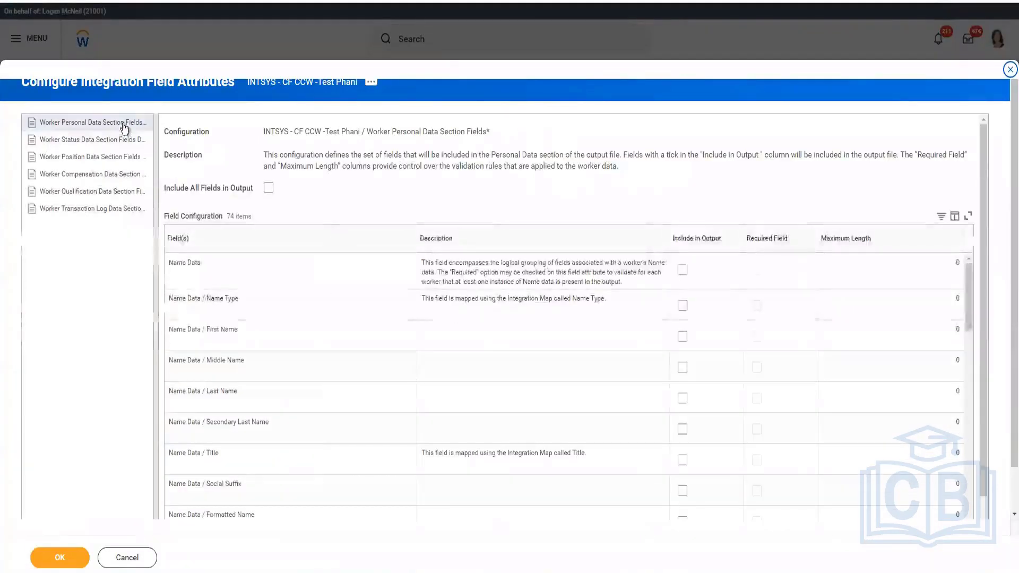
pyautogui.click(268, 188)
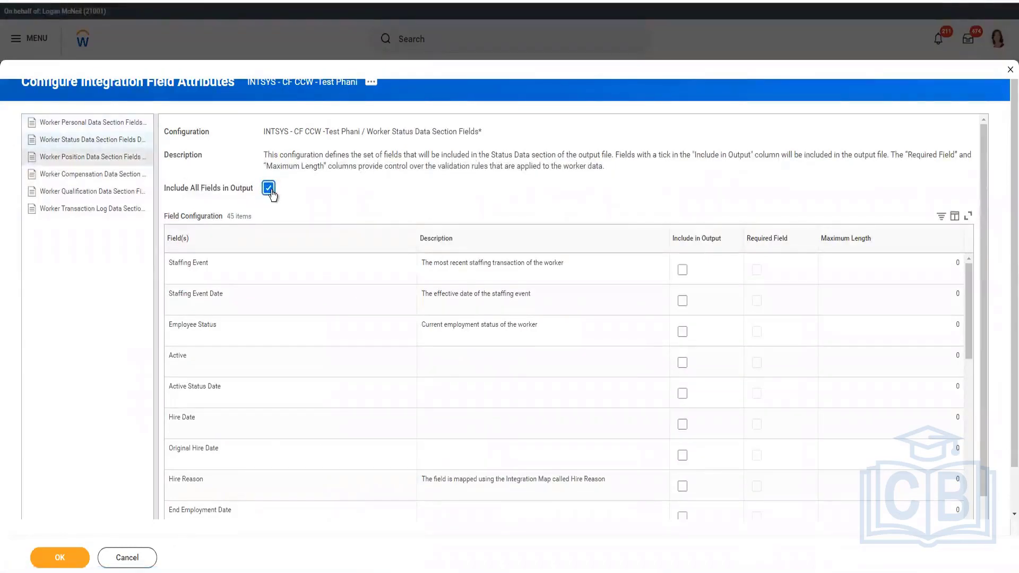
# Include all fields in output for the remaining worker data sections and finish the field attribute configuration
pyautogui.click(271, 191)
pyautogui.click(107, 177)
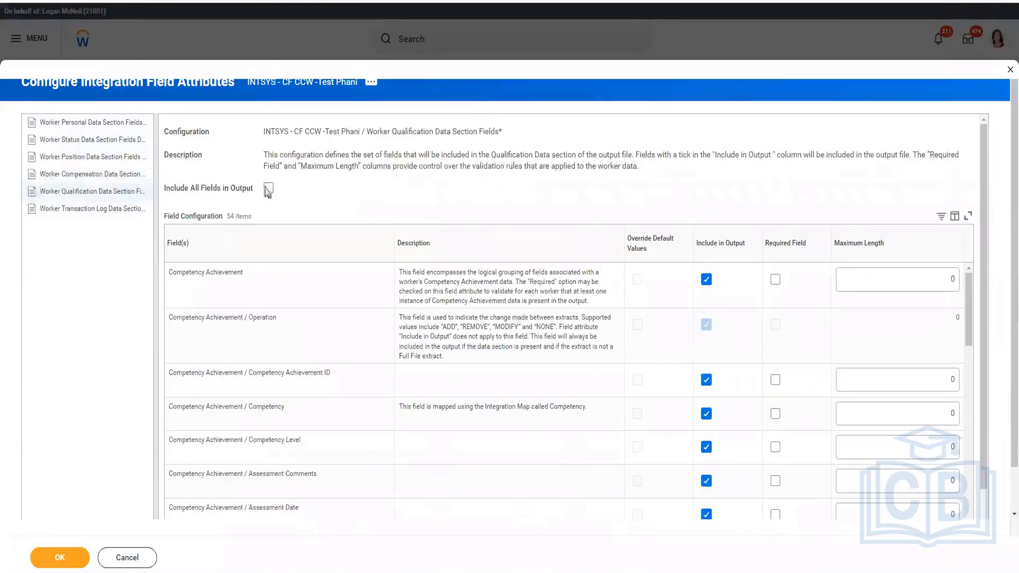
pyautogui.click(267, 190)
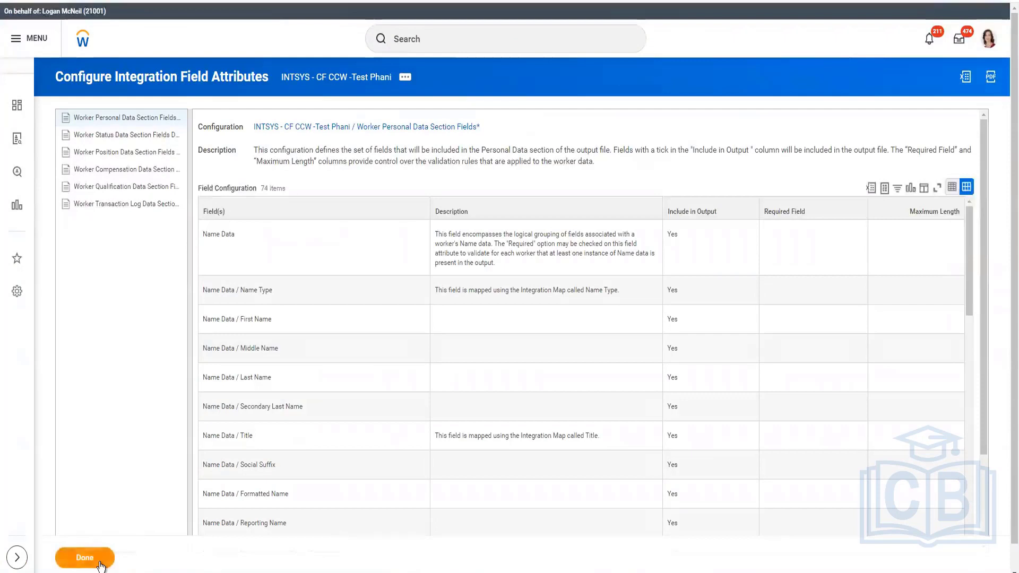
pyautogui.click(85, 558)
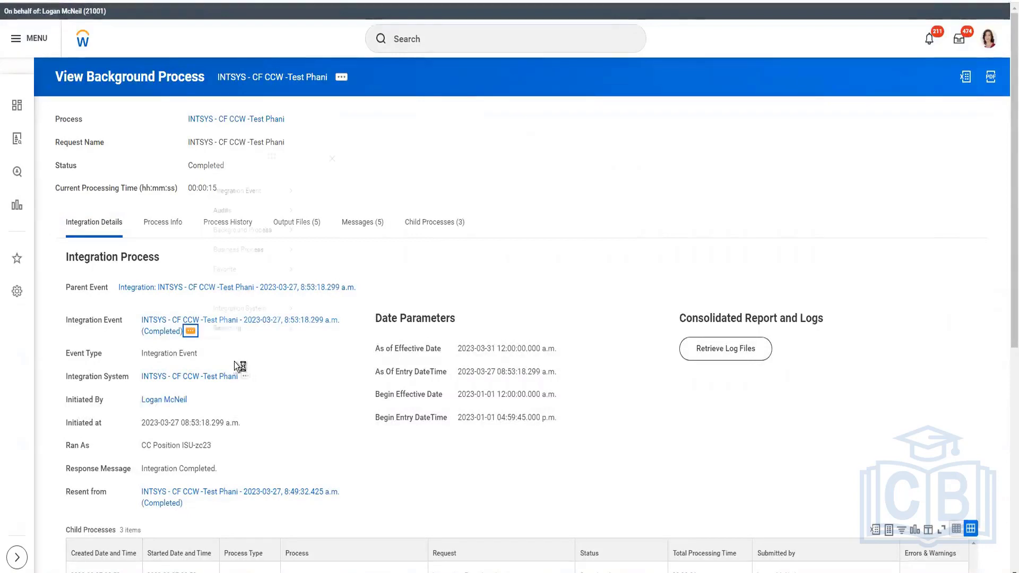
# Re-launch the integration event and set the As Of Entry Moment value type to Determine Value at Runtime
pyautogui.click(191, 331)
pyautogui.click(238, 193)
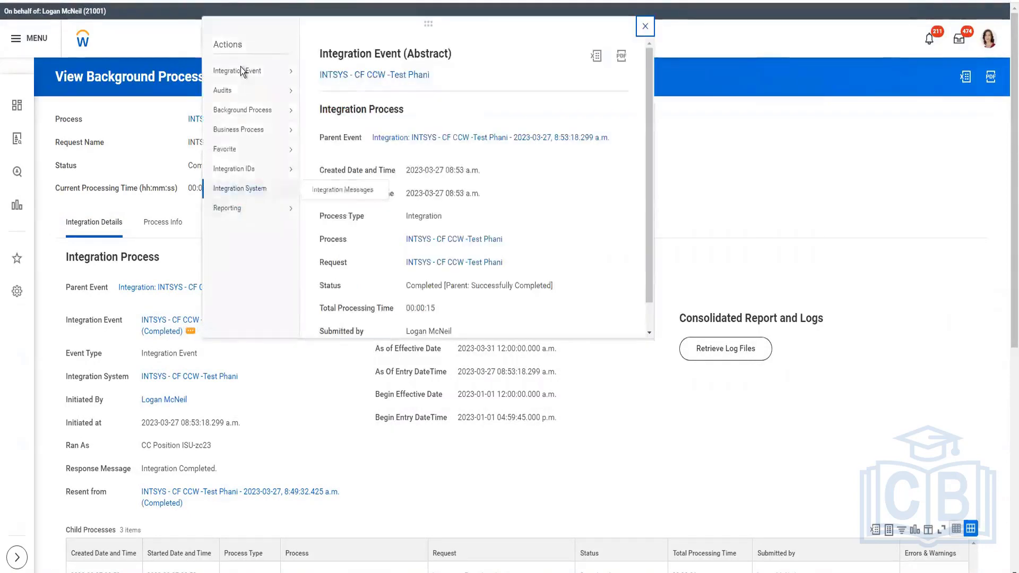
pyautogui.click(645, 26)
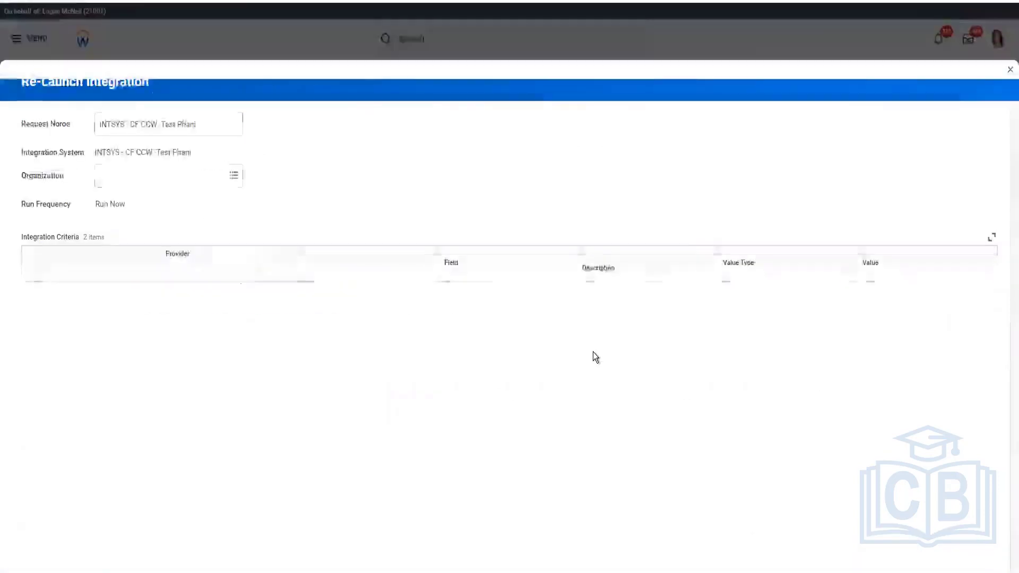
pyautogui.click(659, 328)
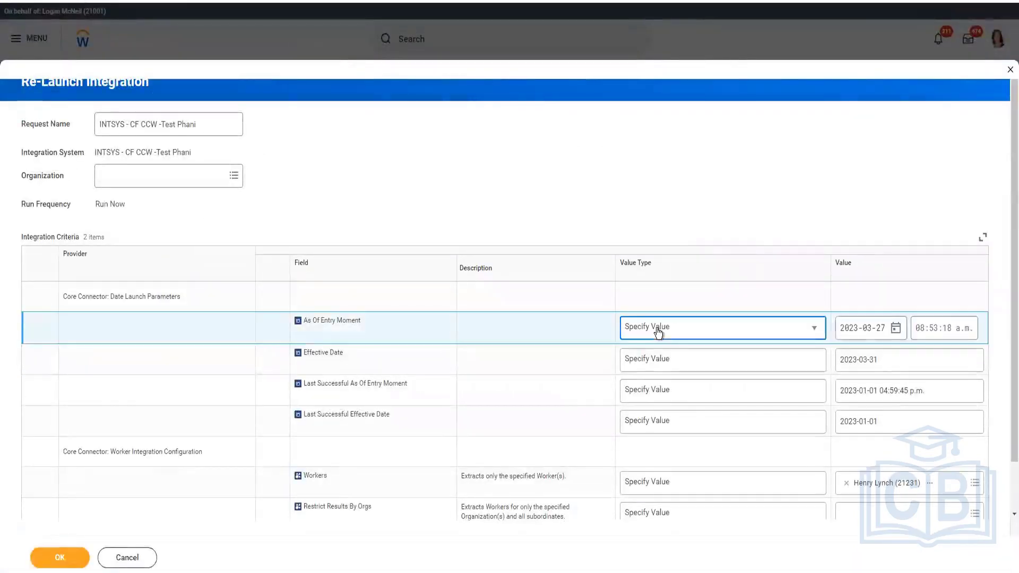
pyautogui.click(671, 328)
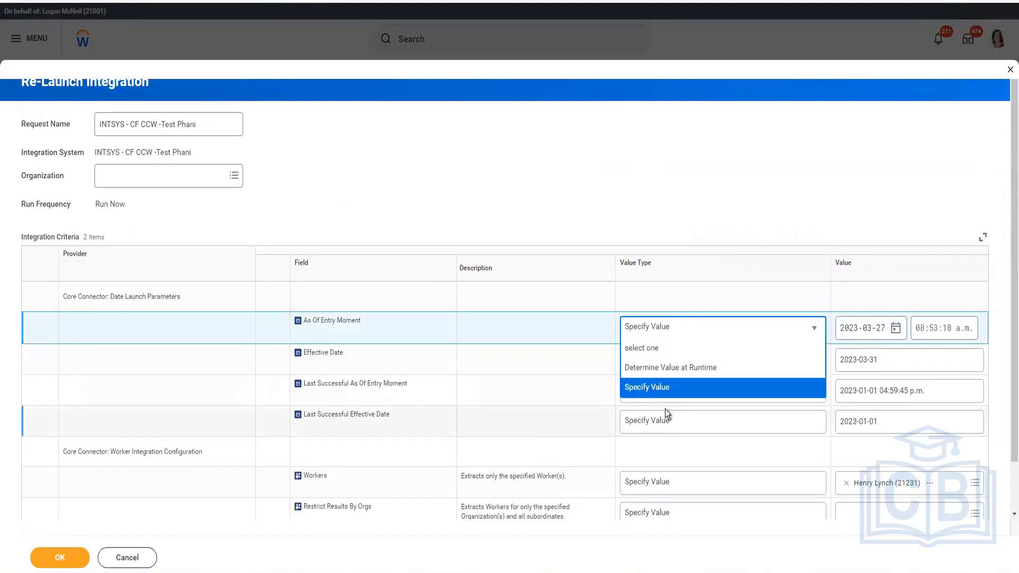
pyautogui.click(665, 371)
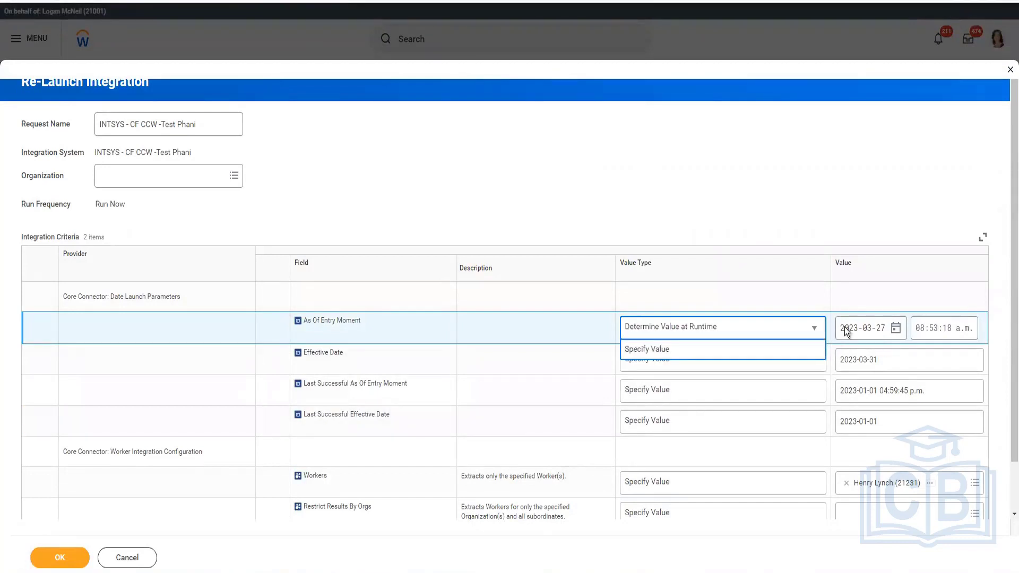
# Set the As Of Entry Moment value to Current Moment (DateTime)
pyautogui.click(876, 338)
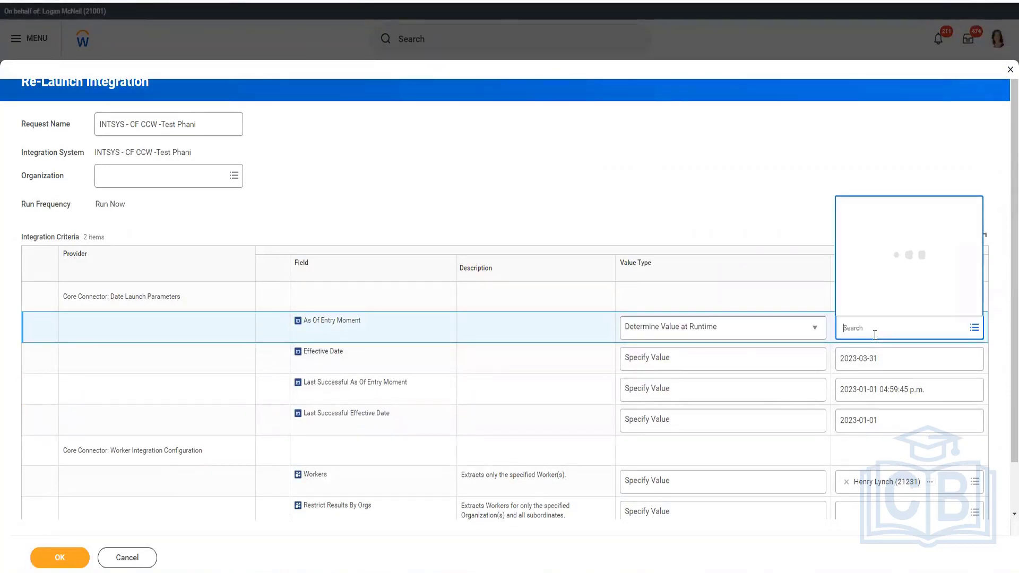
pyautogui.write('current momnt')
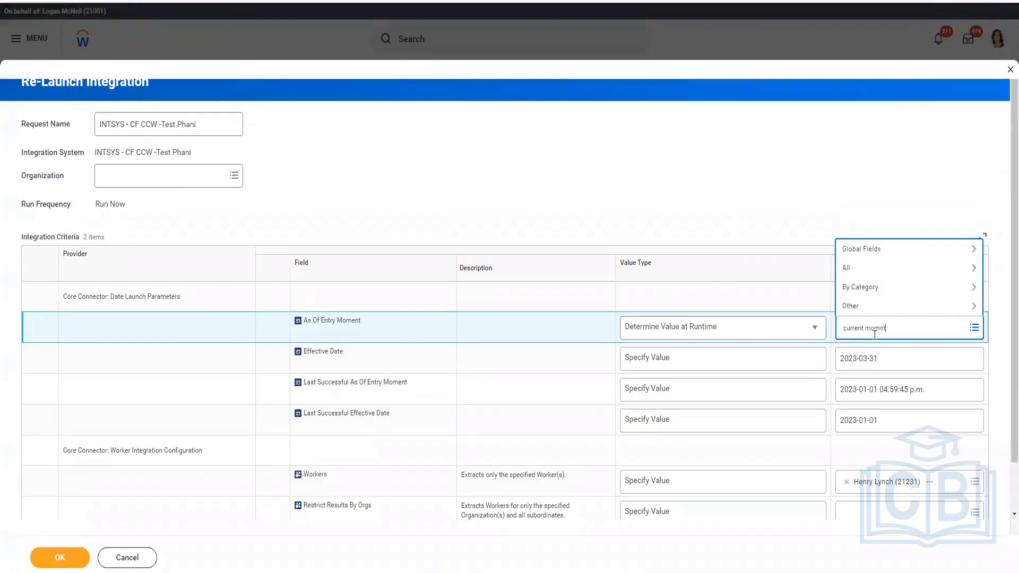
pyautogui.press('Return')
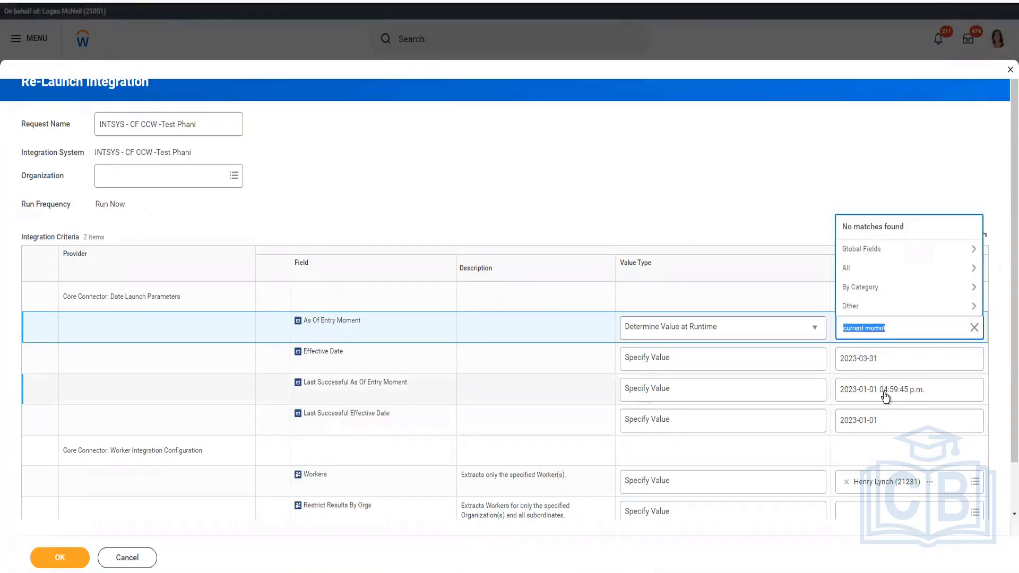
pyautogui.click(885, 332)
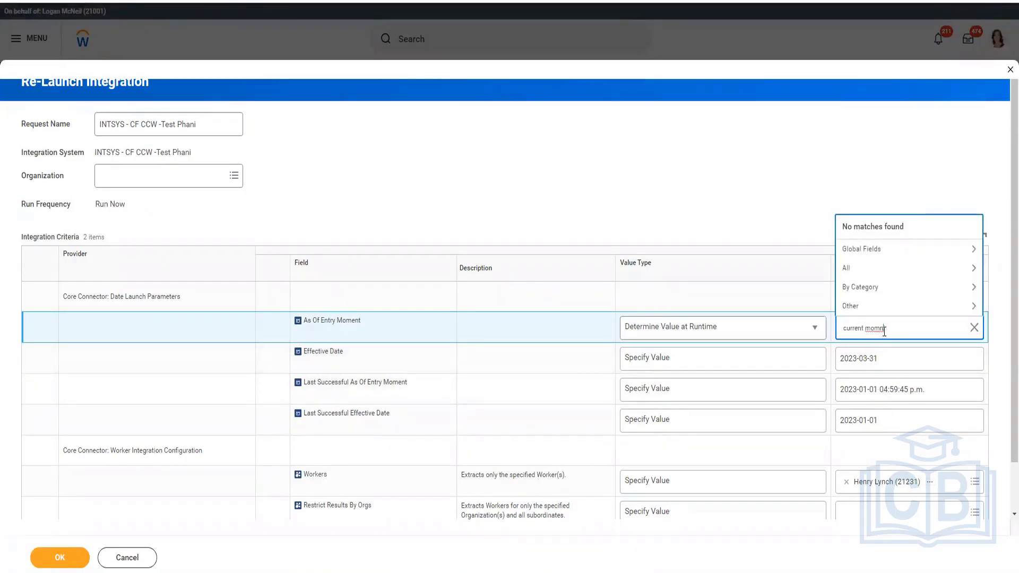
pyautogui.rightClick(884, 332)
pyautogui.click(894, 345)
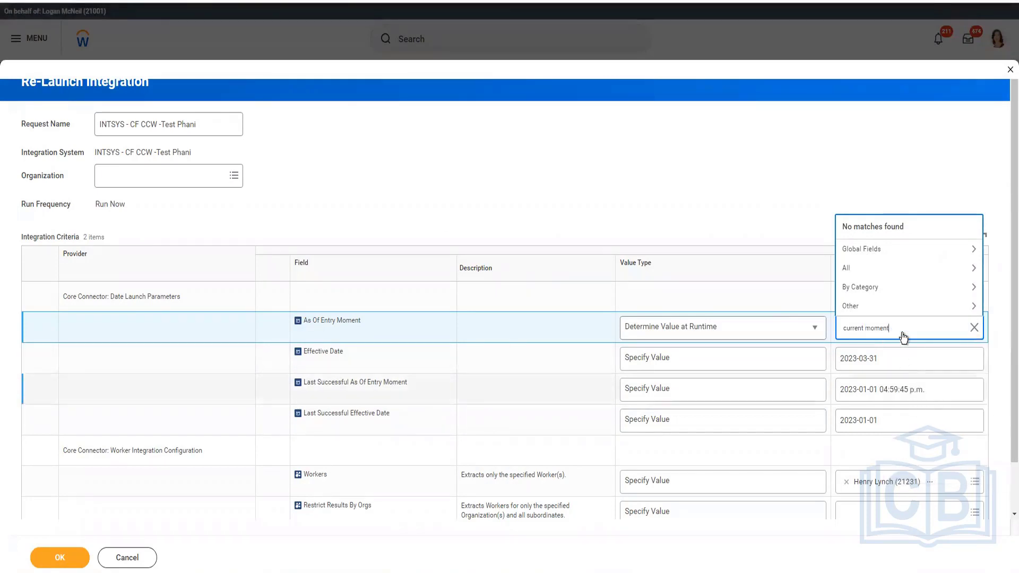
pyautogui.press('Return')
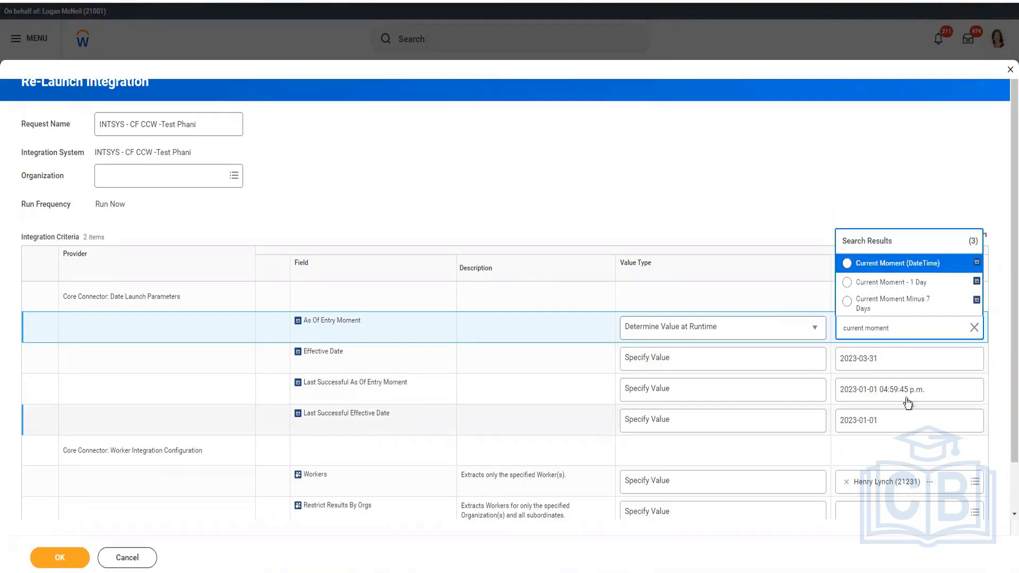
pyautogui.press('Return')
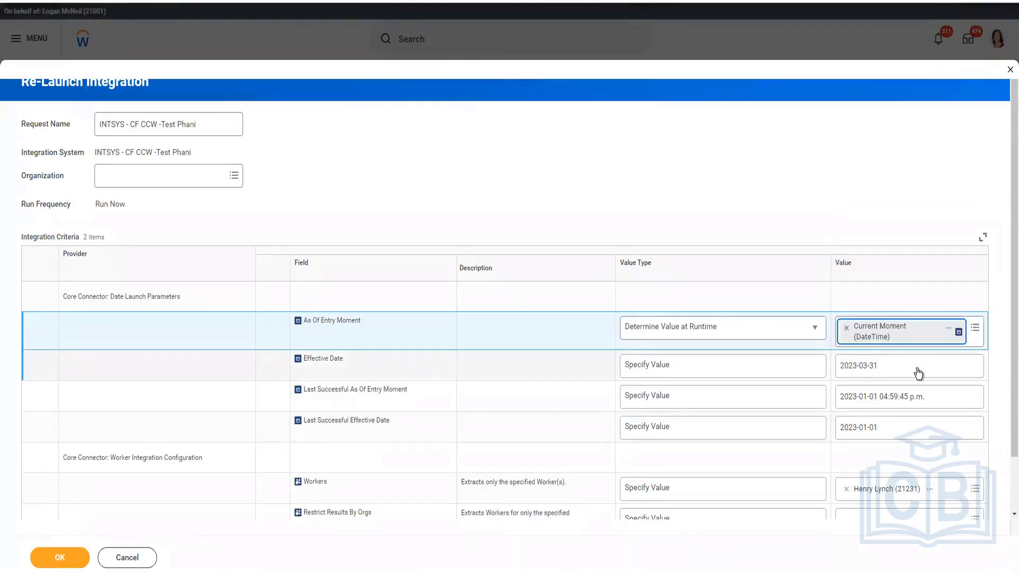
# Launch the re-launched integration with the configured criteria and refresh the background process status
pyautogui.click(919, 373)
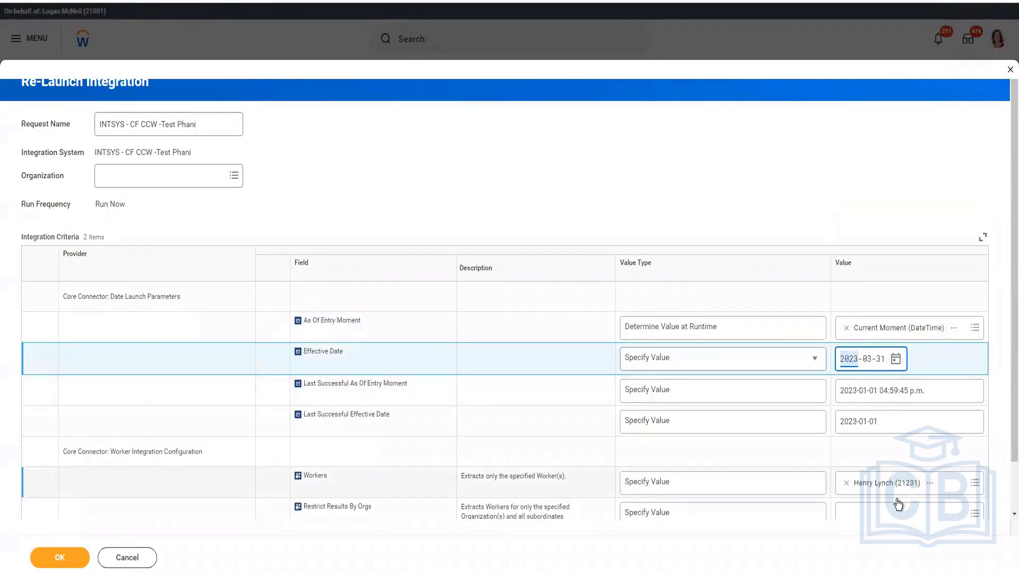
pyautogui.scroll(-2, 546, 457)
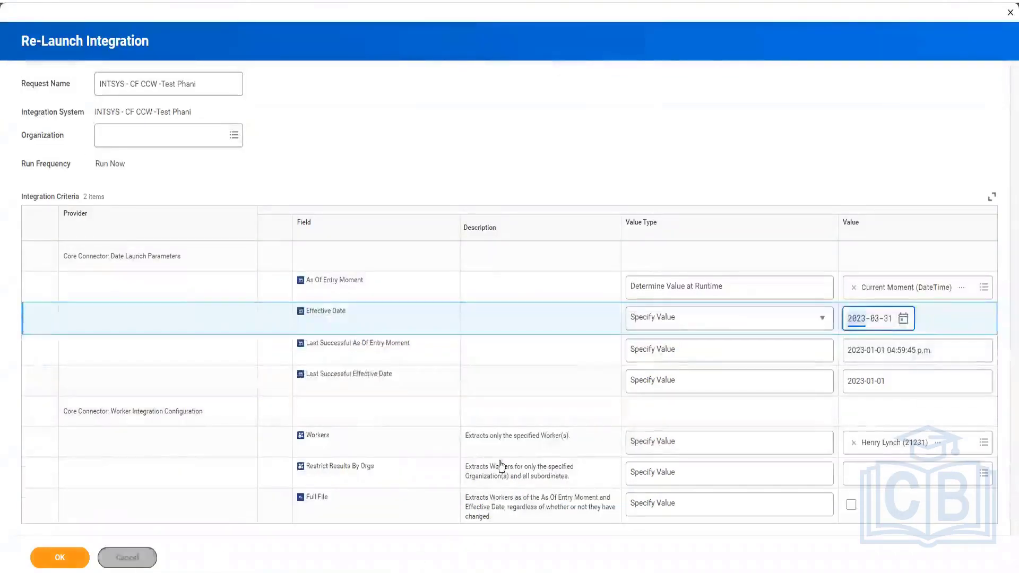
pyautogui.click(59, 557)
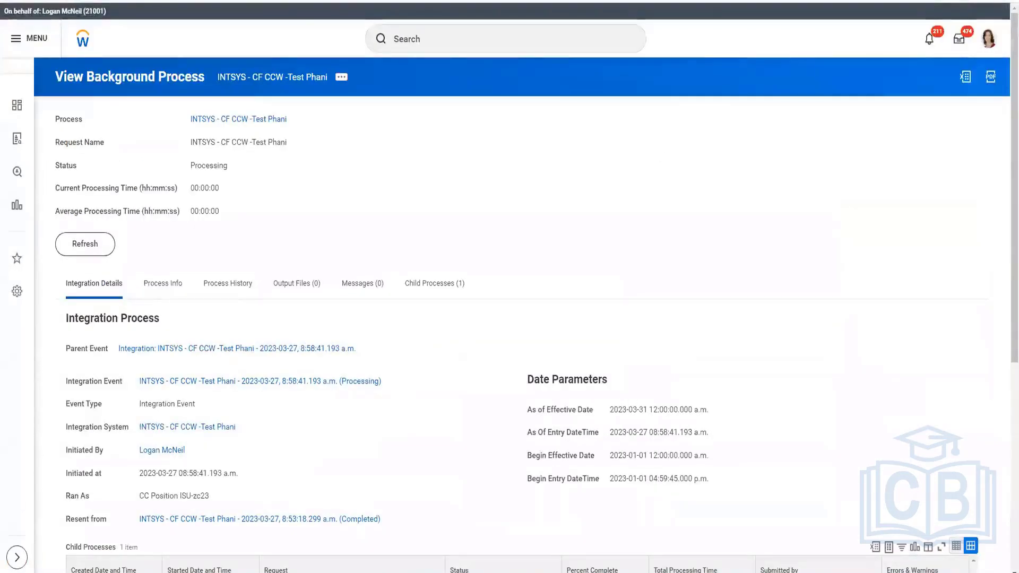
pyautogui.click(85, 245)
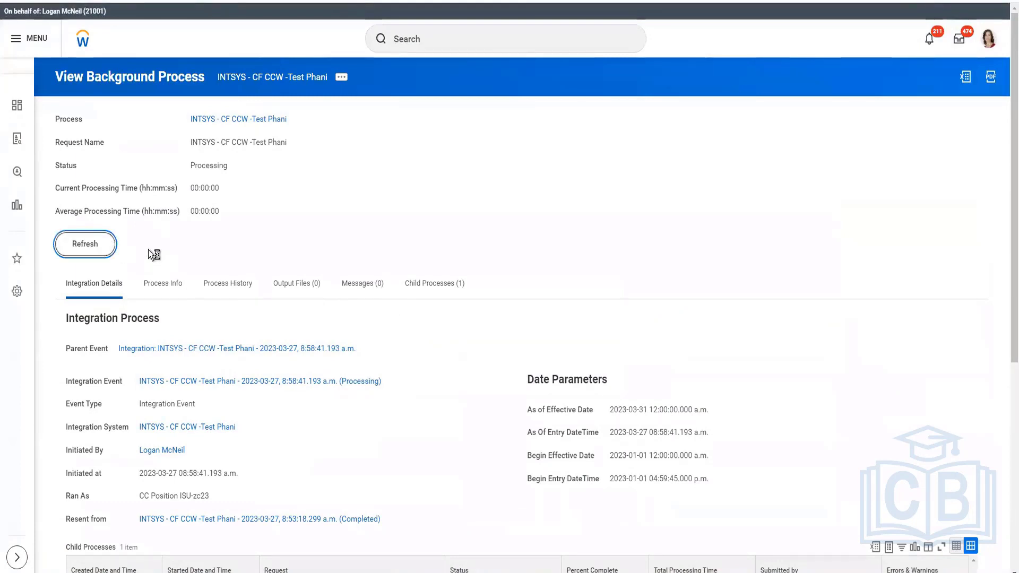
pyautogui.click(102, 245)
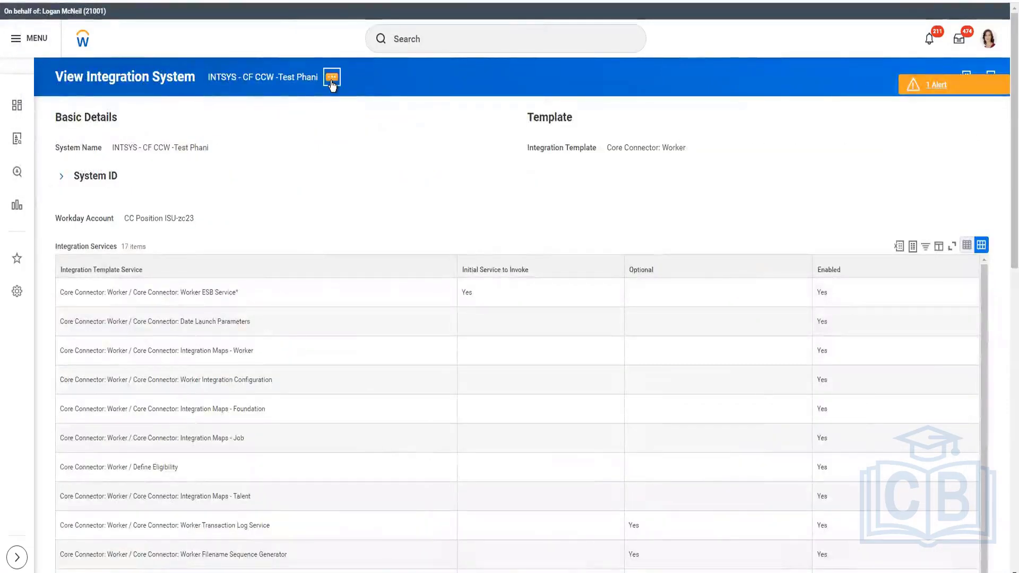
# Open the integration's field attributes, filter Worker Personal Data fields to Citizenship Status, and exclude it from output
pyautogui.click(332, 80)
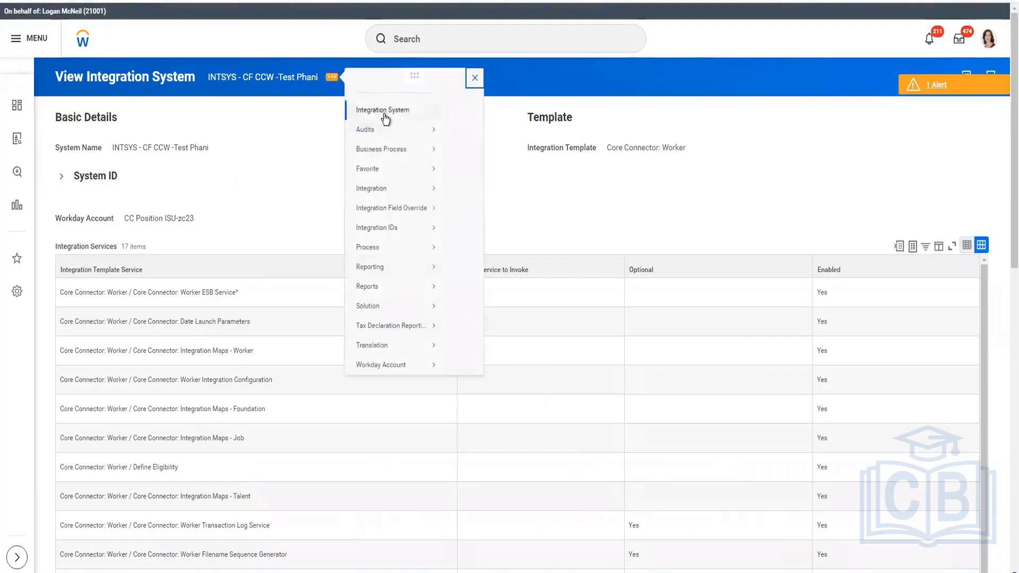
pyautogui.click(386, 118)
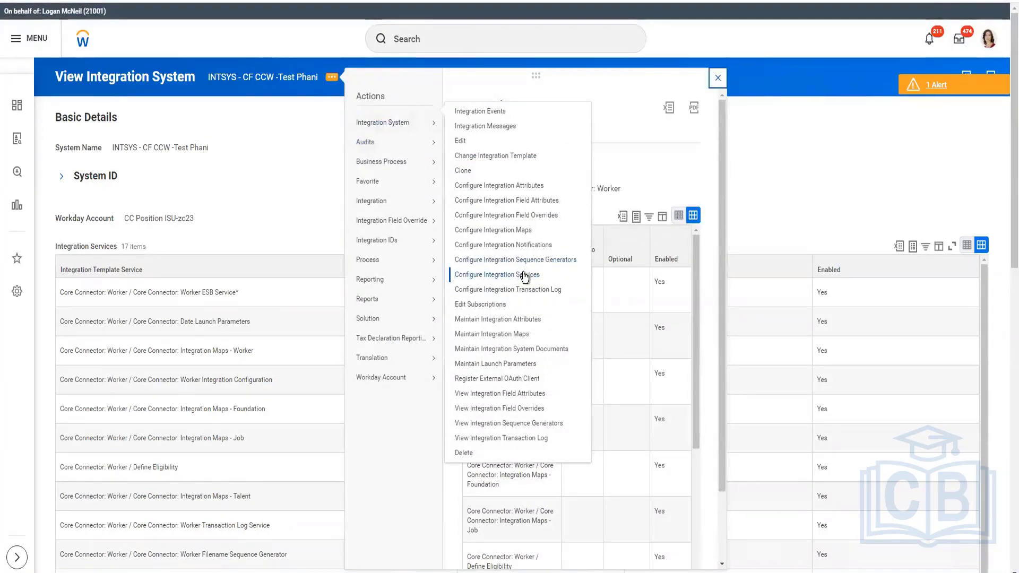
pyautogui.click(718, 78)
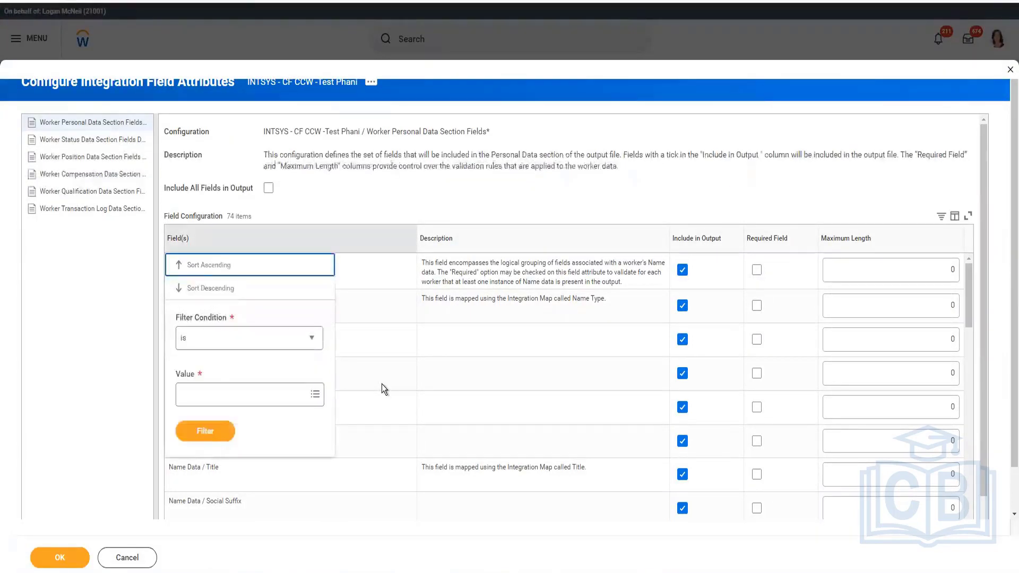
pyautogui.click(263, 402)
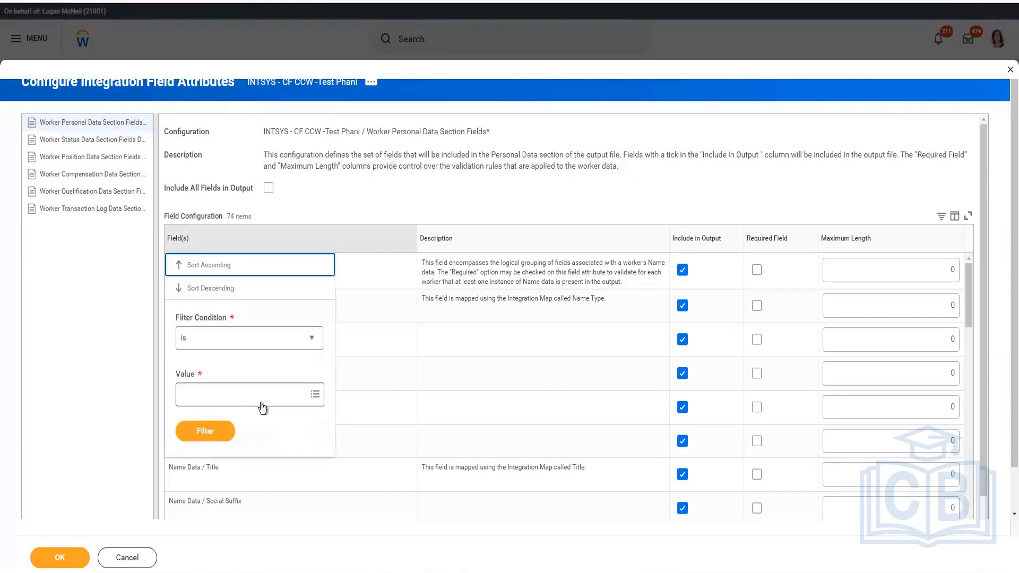
pyautogui.write('citize')
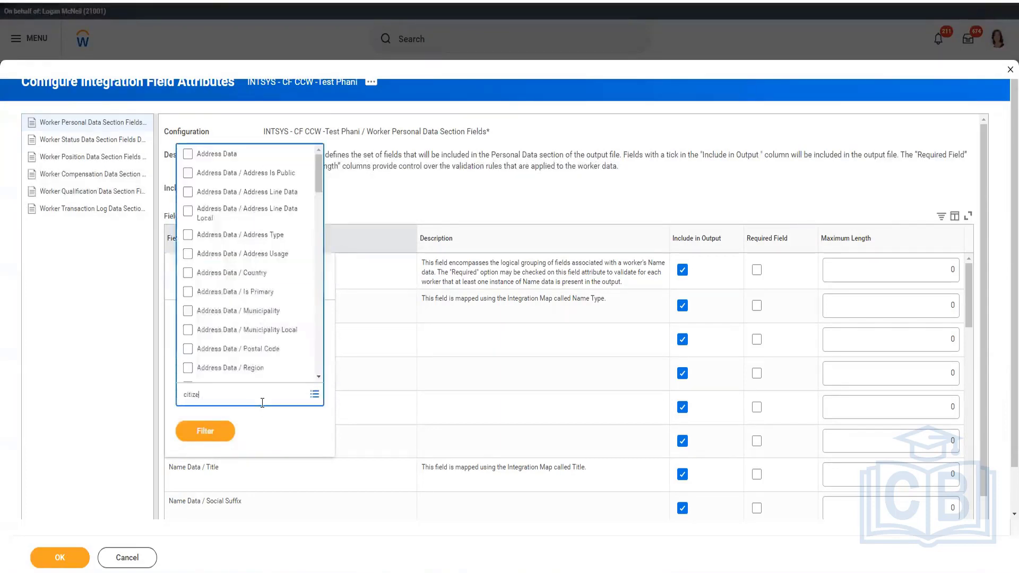
pyautogui.write('n')
pyautogui.press('Return')
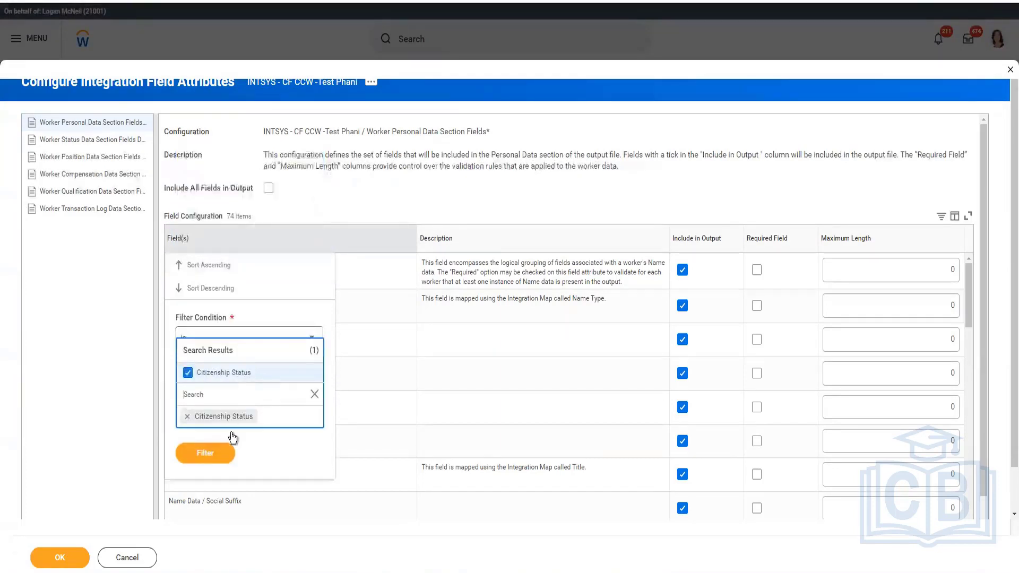
pyautogui.click(214, 458)
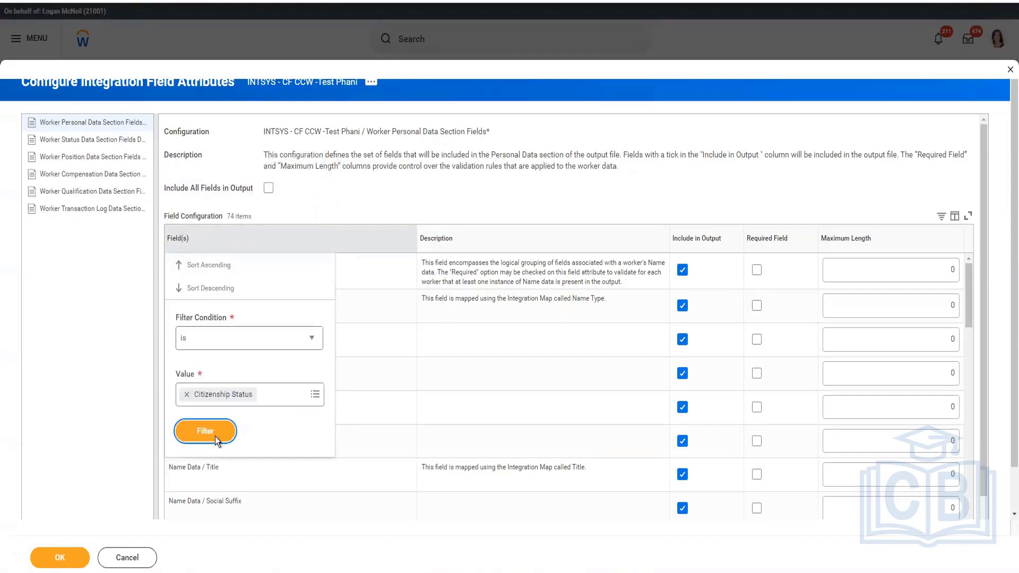
pyautogui.click(205, 431)
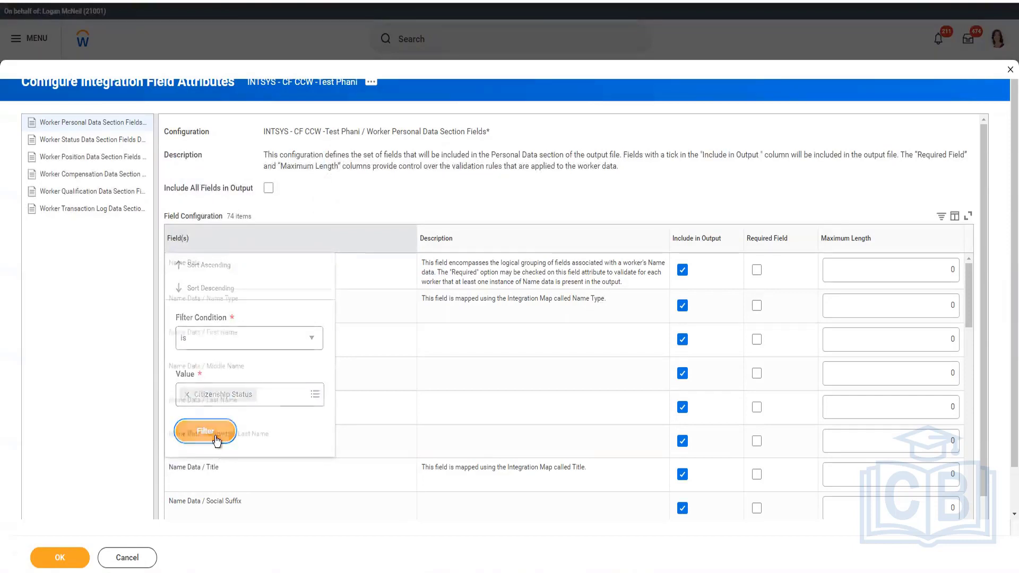
pyautogui.click(688, 270)
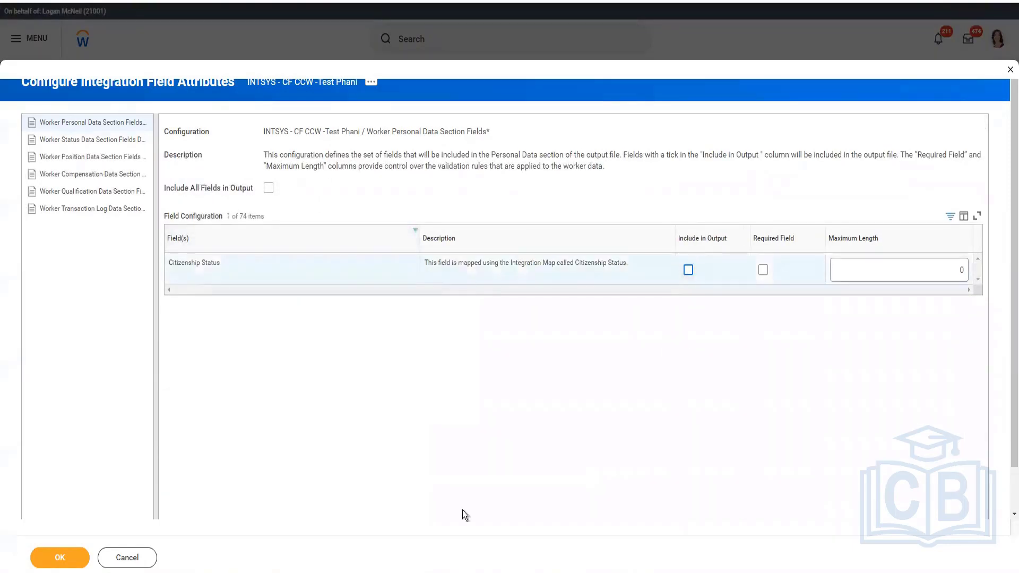
pyautogui.click(80, 564)
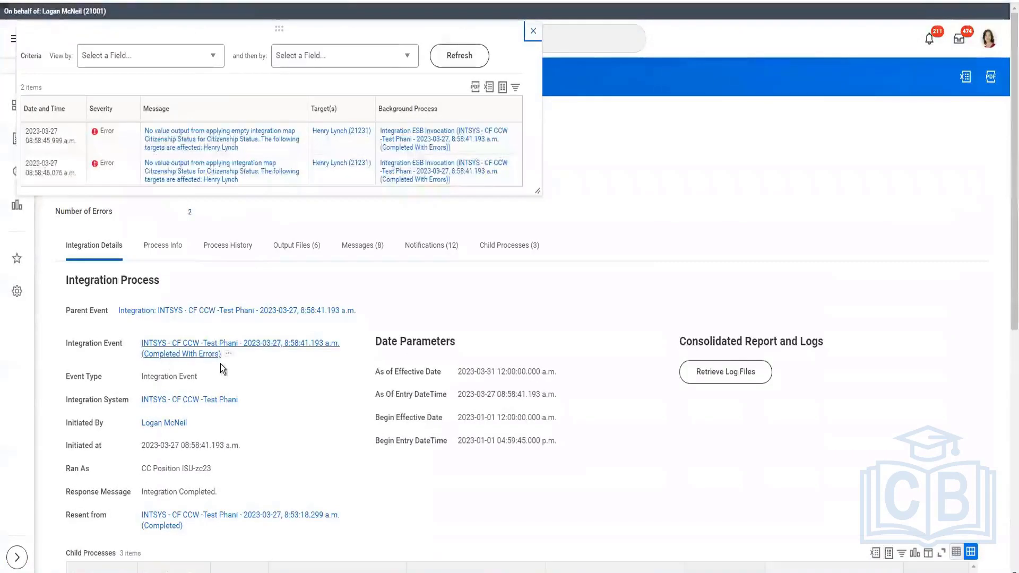
# Relaunch the completed integration event with its existing criteria and refresh the background process
pyautogui.click(229, 356)
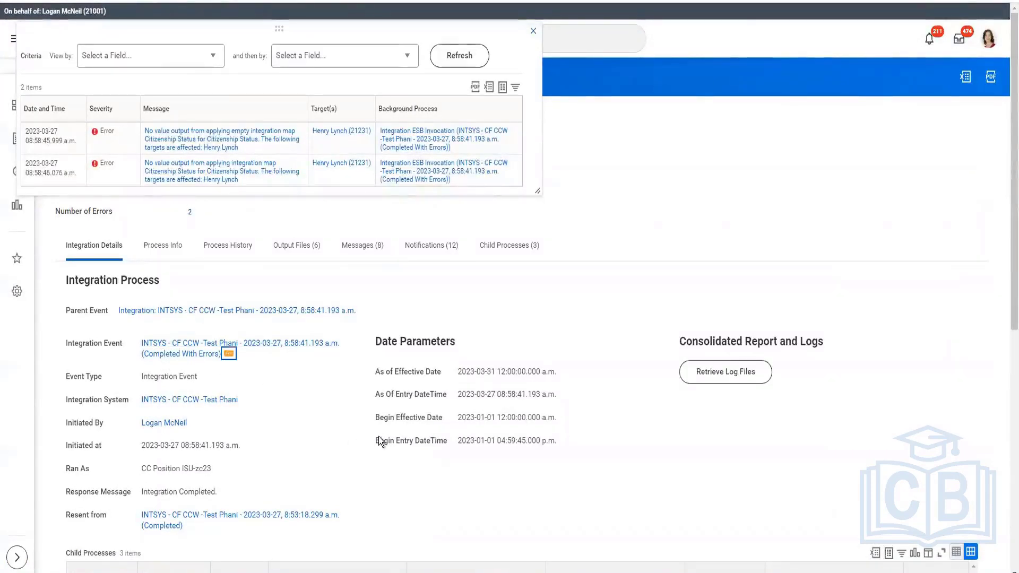
pyautogui.click(229, 354)
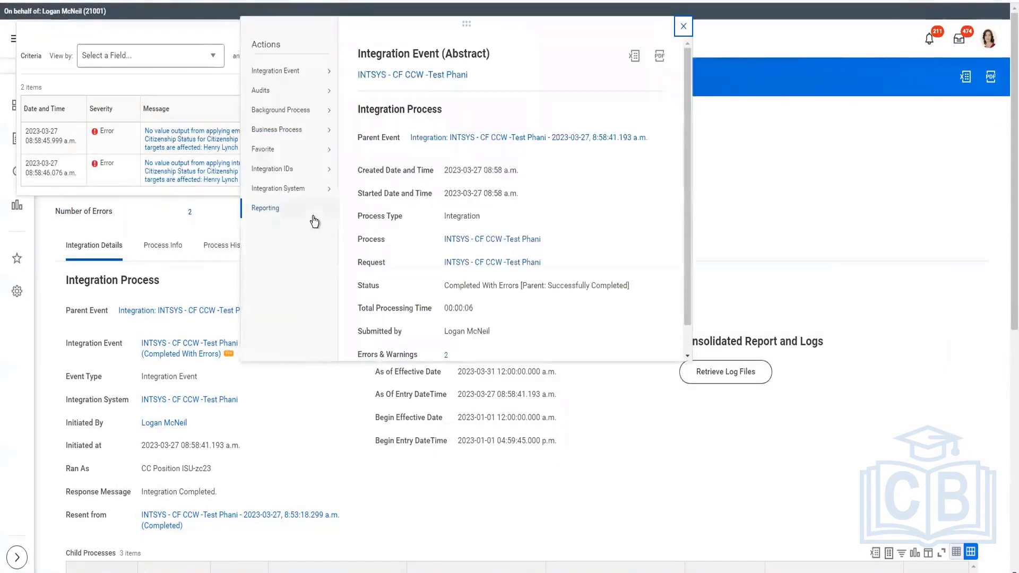
pyautogui.moveTo(321, 72)
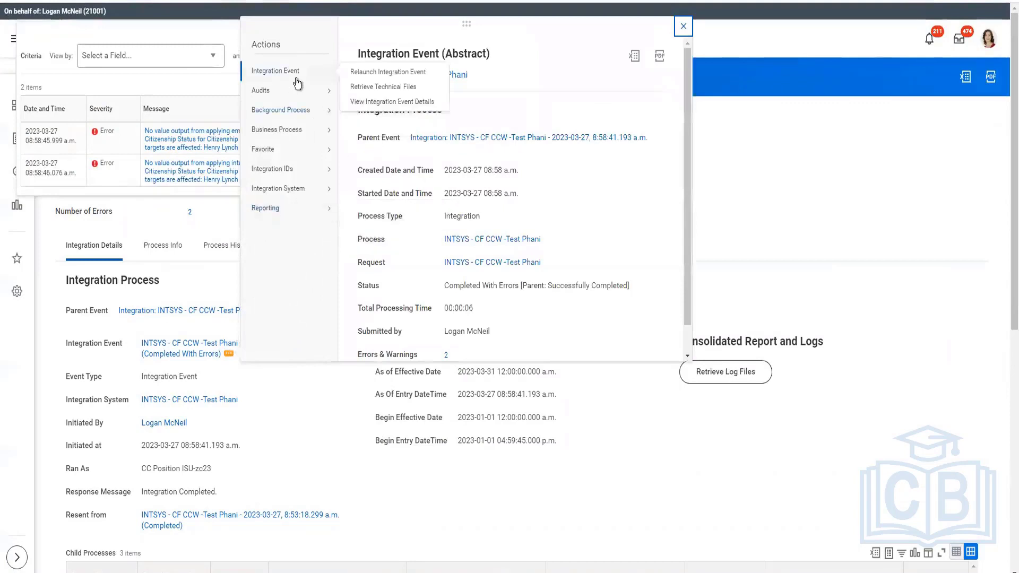
pyautogui.click(402, 73)
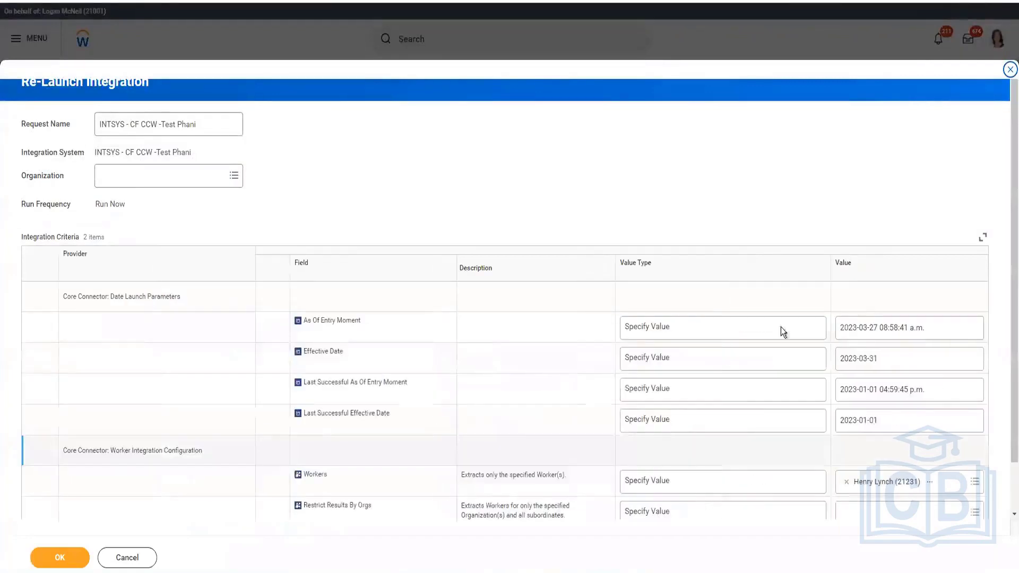
pyautogui.click(59, 558)
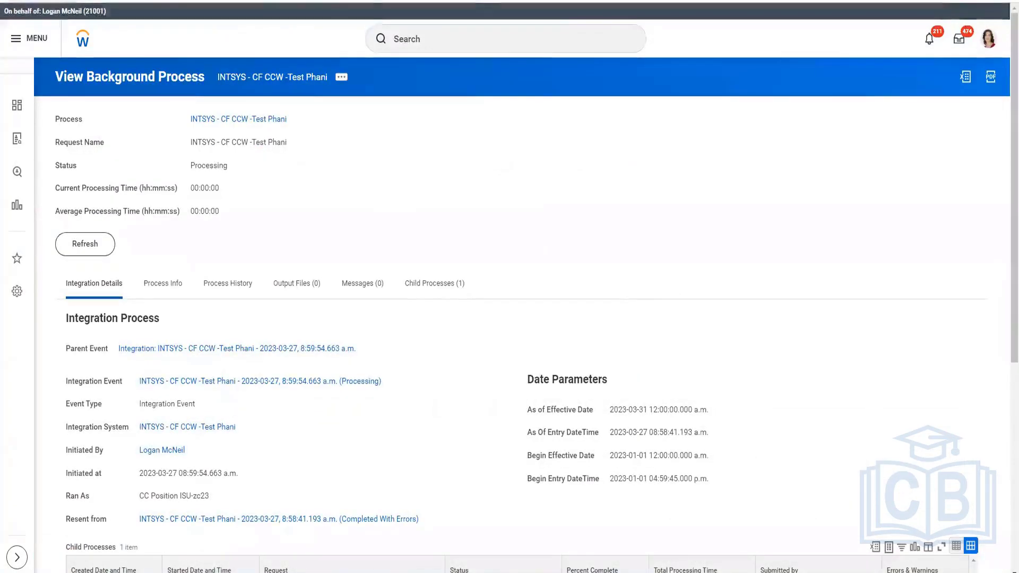
pyautogui.rightClick(357, 1)
pyautogui.click(412, 134)
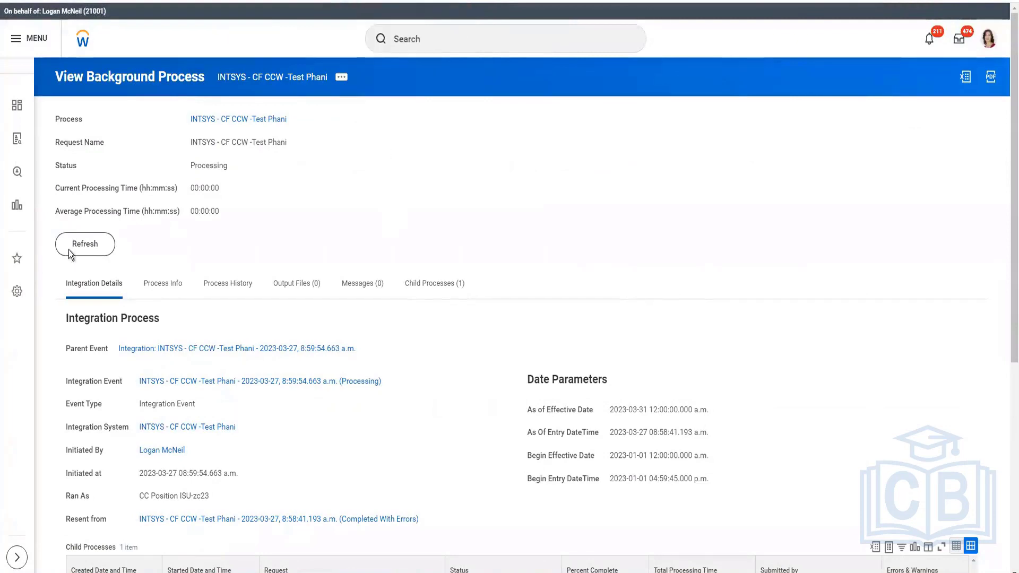
pyautogui.click(70, 250)
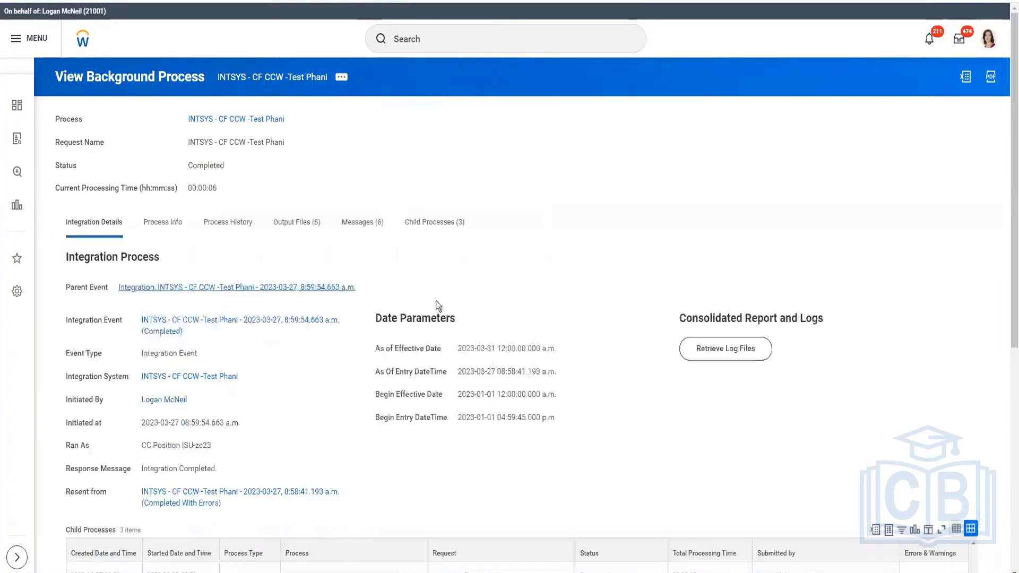
# Open the CF-CCW-Version24.xml output file from the integration event's output files
pyautogui.click(318, 222)
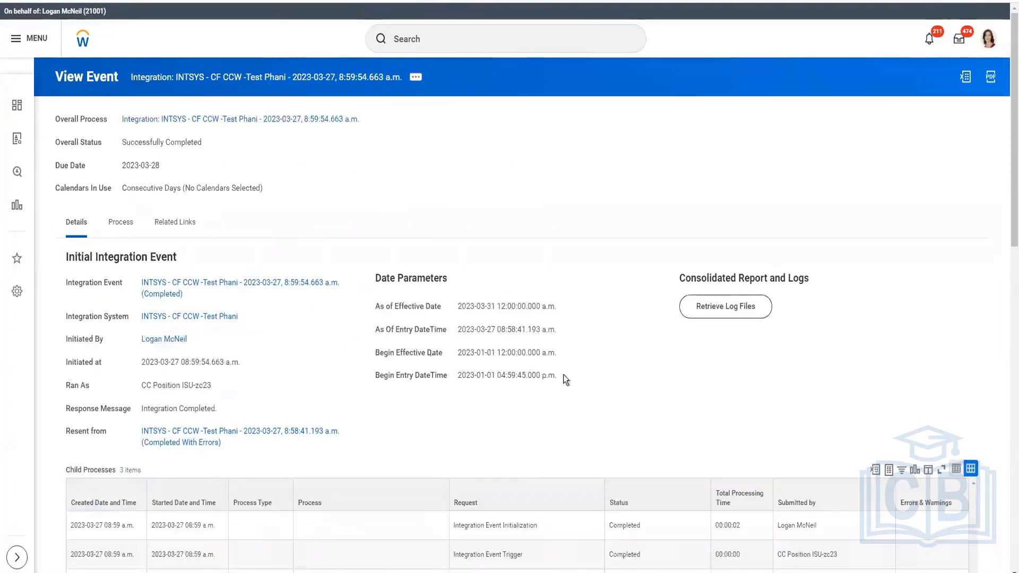
pyautogui.scroll(-9, 282, 324)
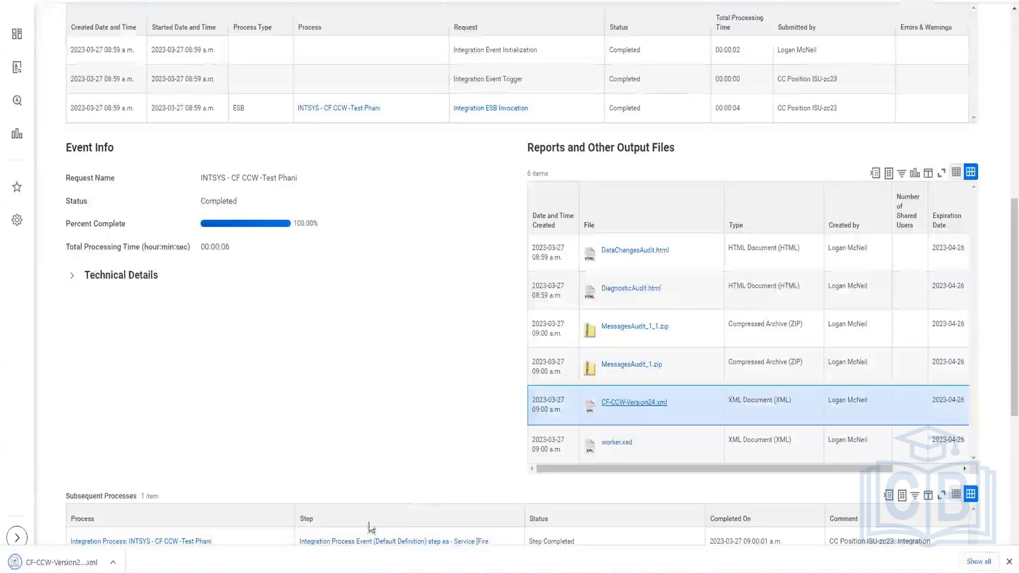
pyautogui.click(61, 562)
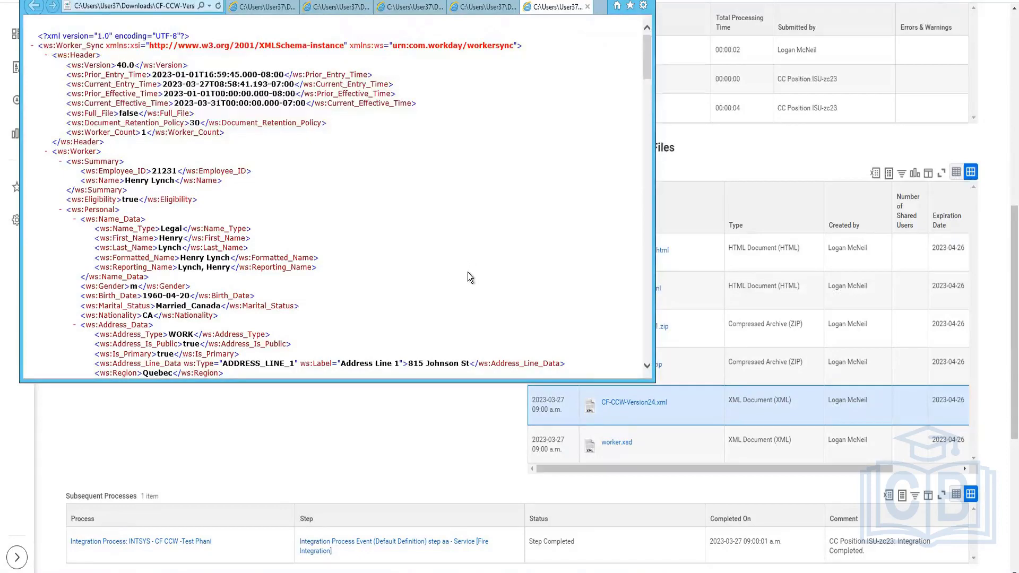
# Scroll through the output XML to review the worker's personal, status, position and transaction log data
pyautogui.scroll(-6, 467, 272)
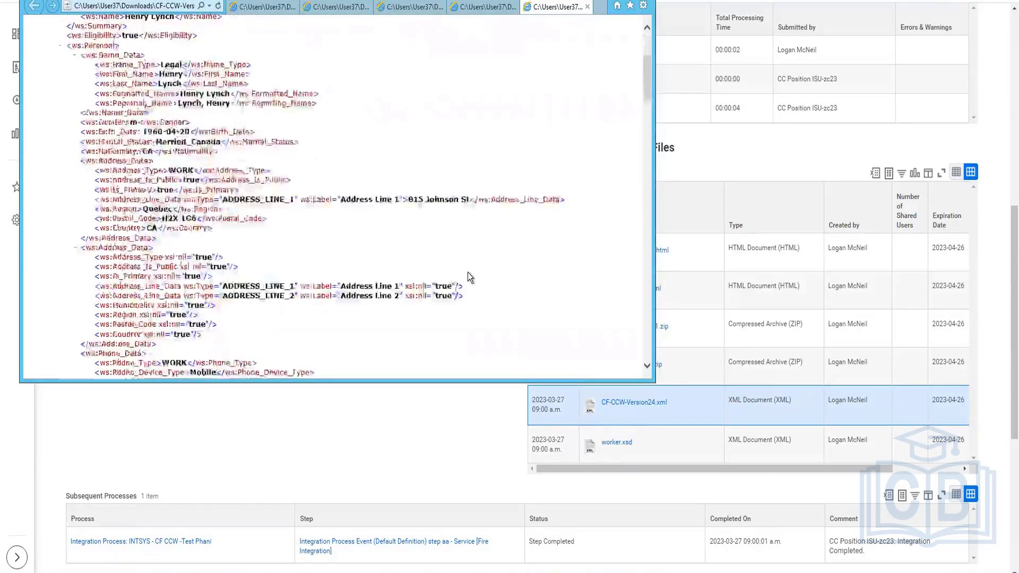
pyautogui.scroll(-3, 469, 273)
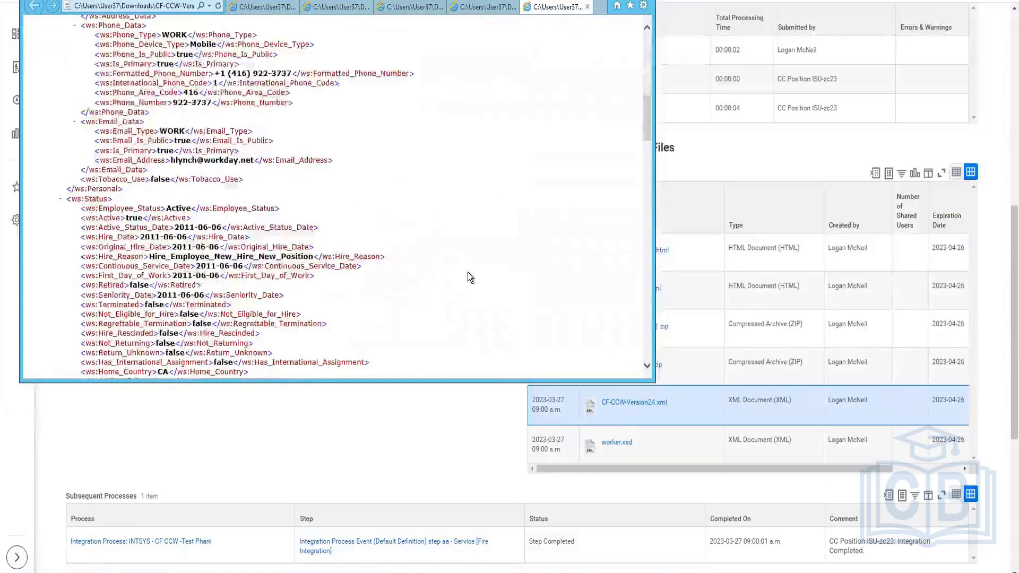
pyautogui.scroll(-8, 468, 274)
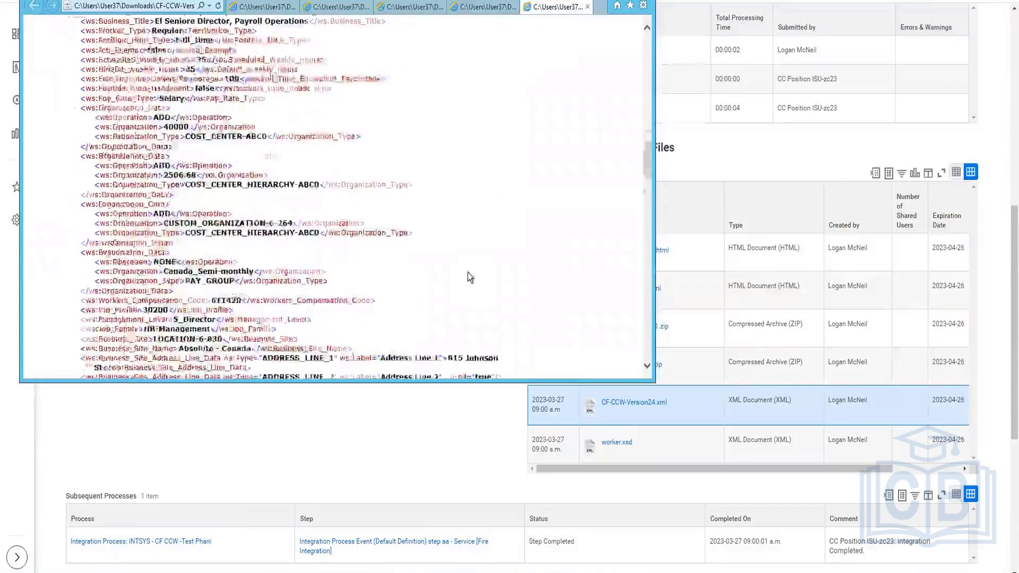
pyautogui.scroll(-5, 468, 276)
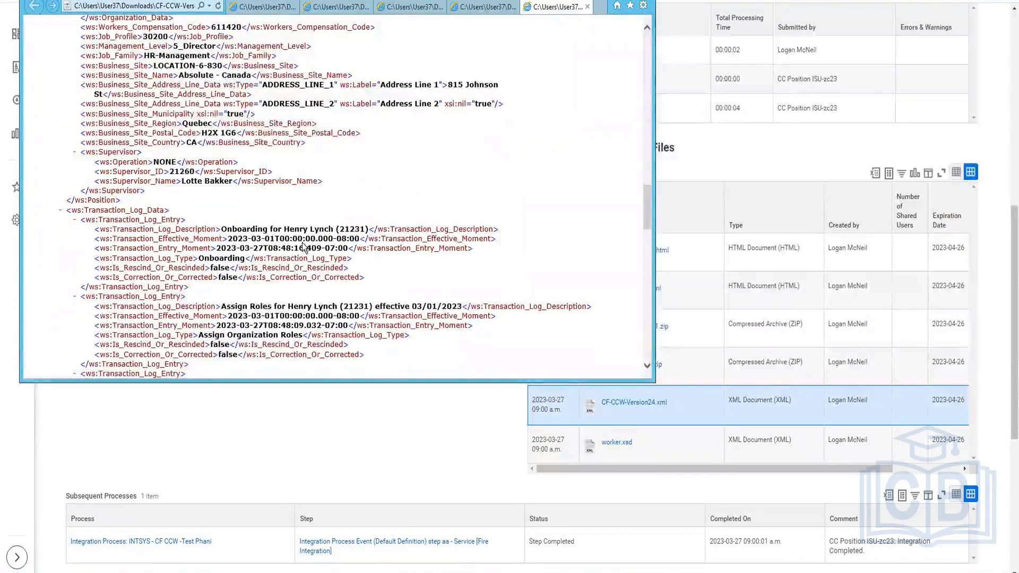
pyautogui.scroll(-3, 311, 276)
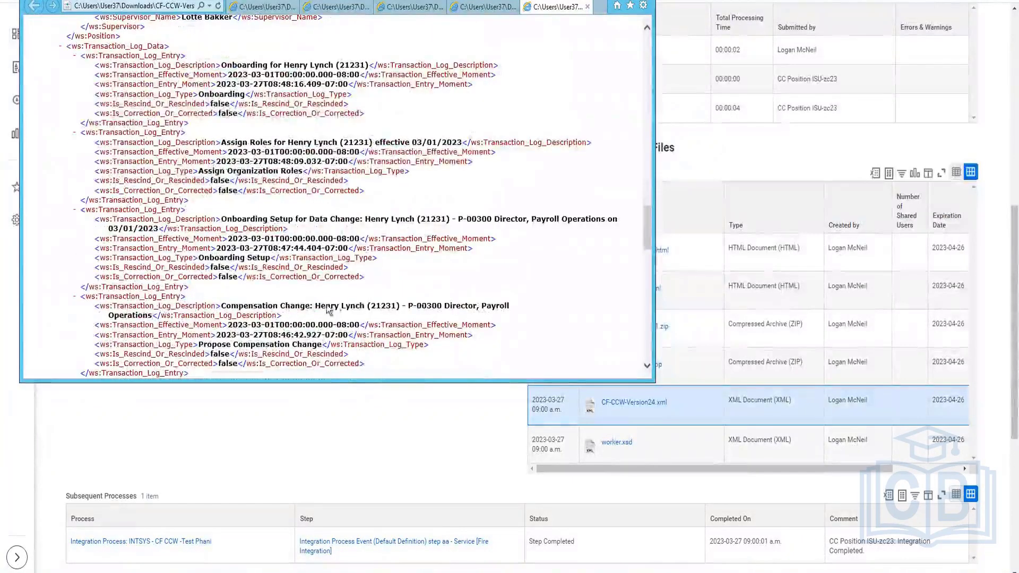
pyautogui.scroll(-3, 334, 308)
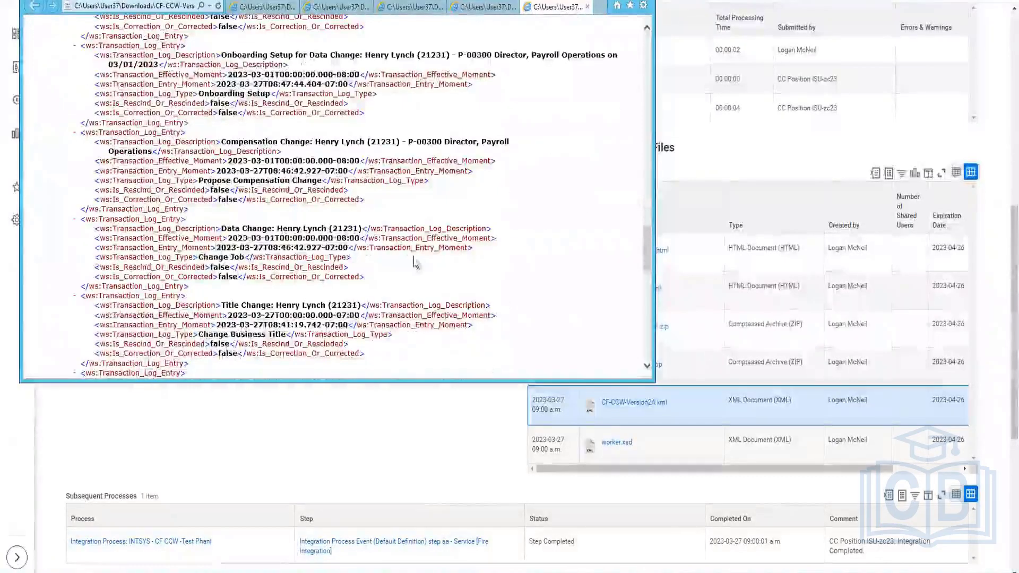
pyautogui.scroll(2, 323, 320)
pyautogui.scroll(-5, 323, 321)
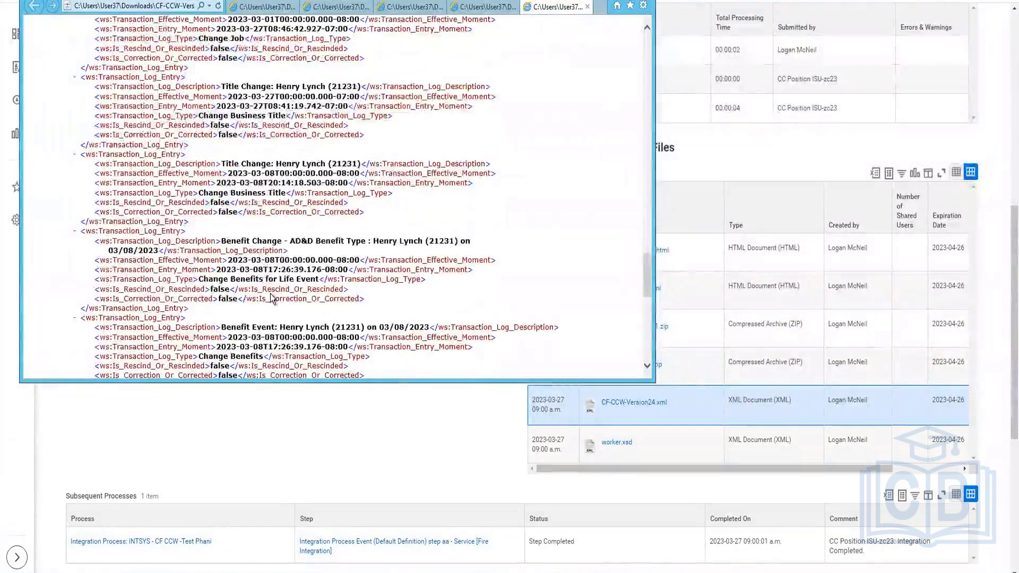
pyautogui.scroll(-6, 265, 270)
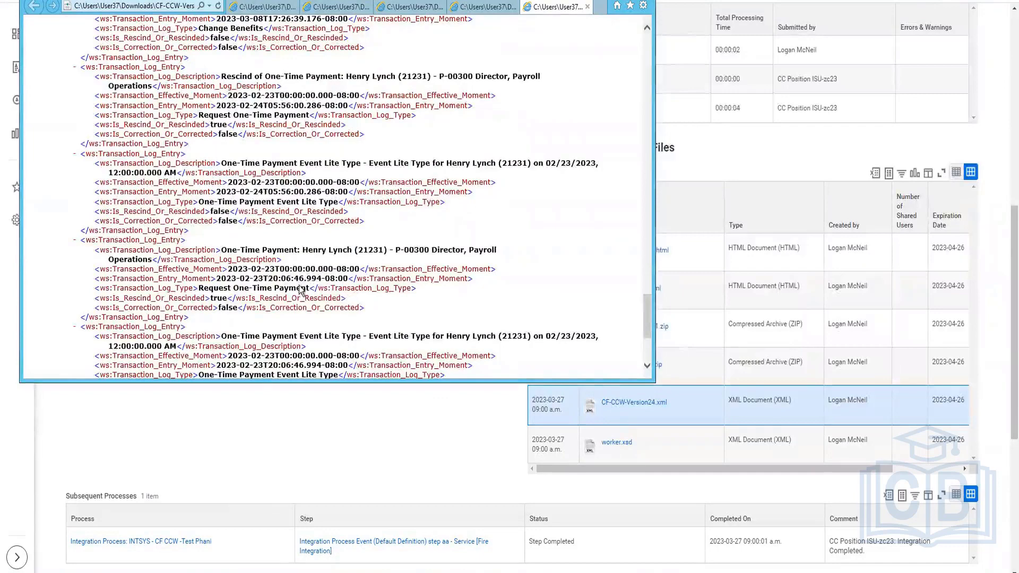
pyautogui.scroll(-5, 303, 273)
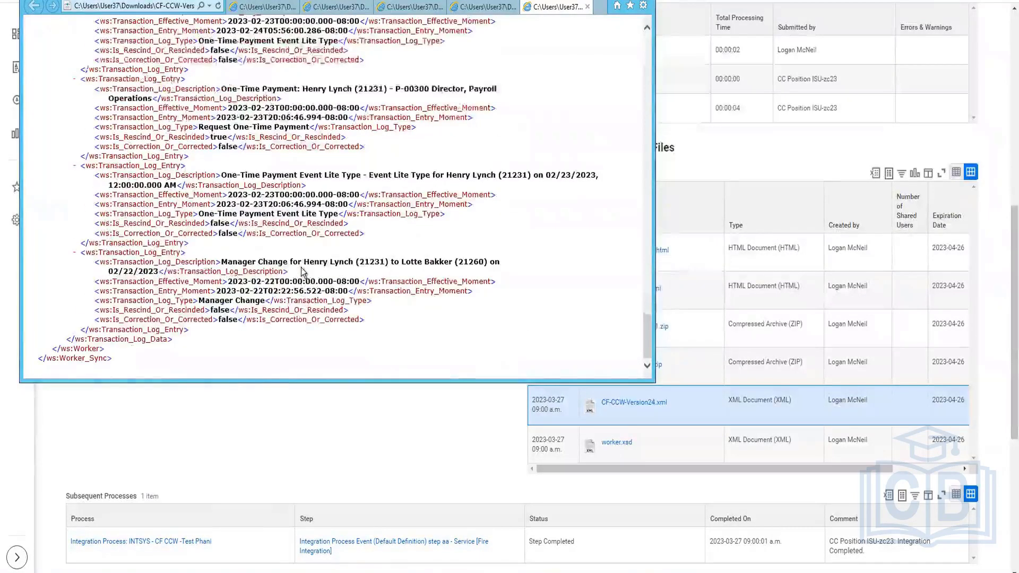
pyautogui.scroll(10, 304, 273)
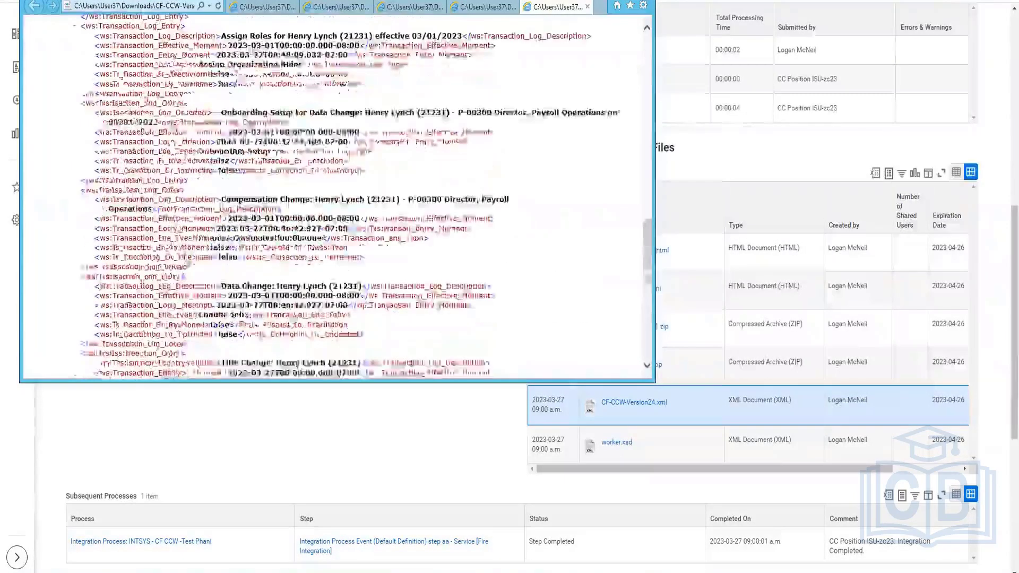
# Scroll back to the top of the output XML and review the header, summary, personal and status sections
pyautogui.scroll(8, 61, 164)
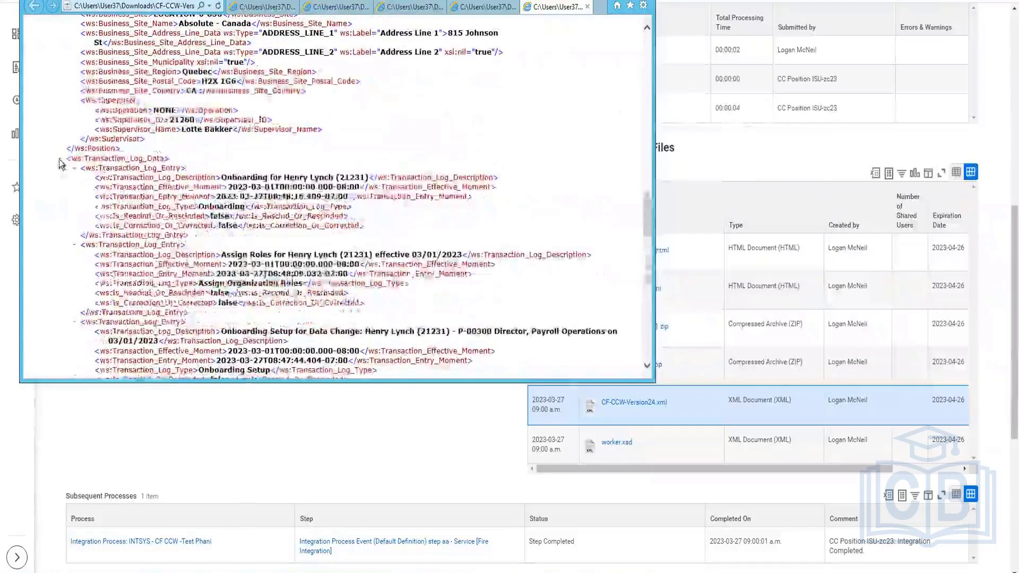
pyautogui.scroll(8, 62, 165)
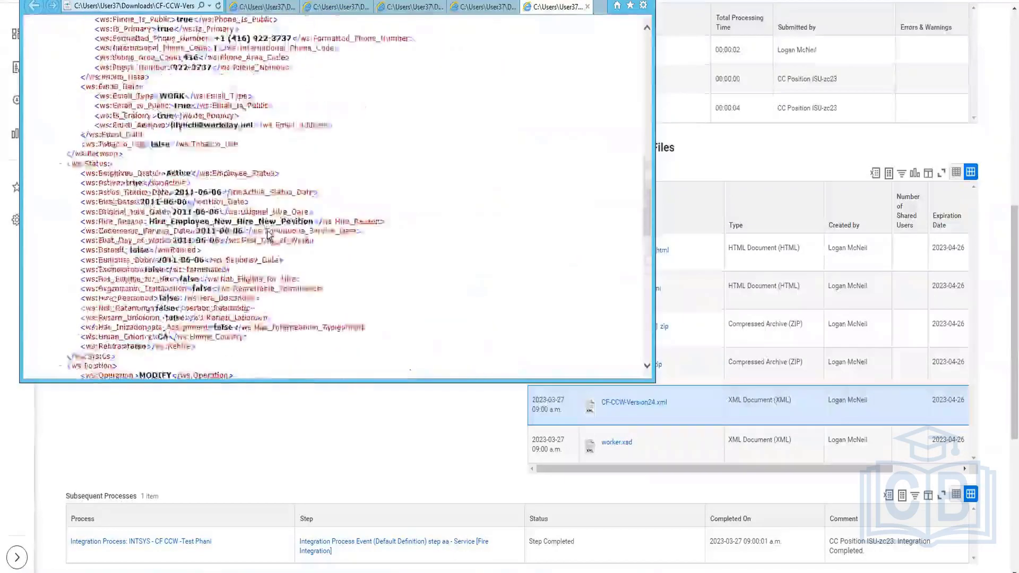
pyautogui.scroll(10, 270, 235)
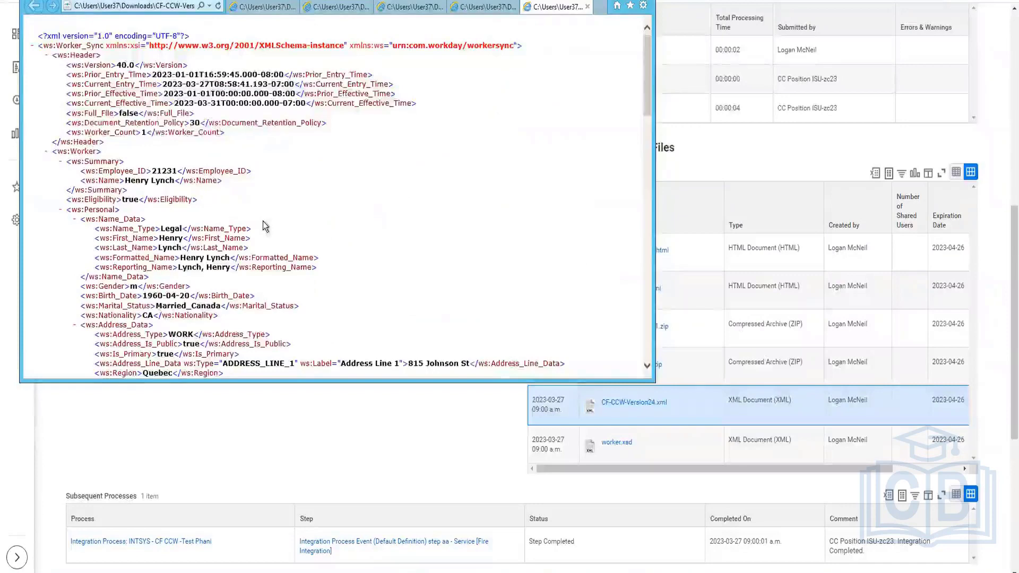
pyautogui.scroll(-4, 265, 226)
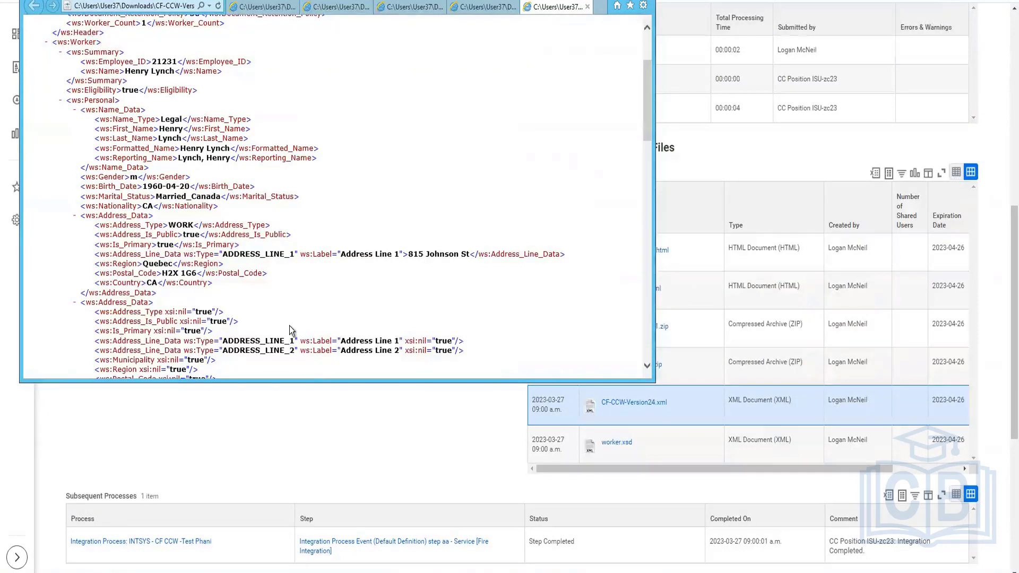
pyautogui.scroll(-2, 291, 329)
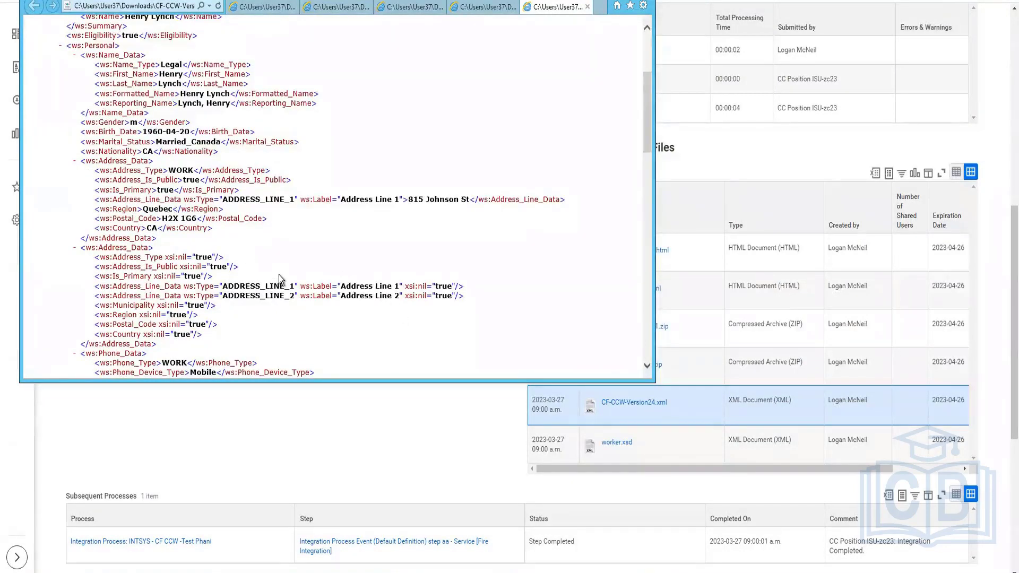
pyautogui.scroll(-2, 281, 280)
pyautogui.scroll(-2, 281, 280)
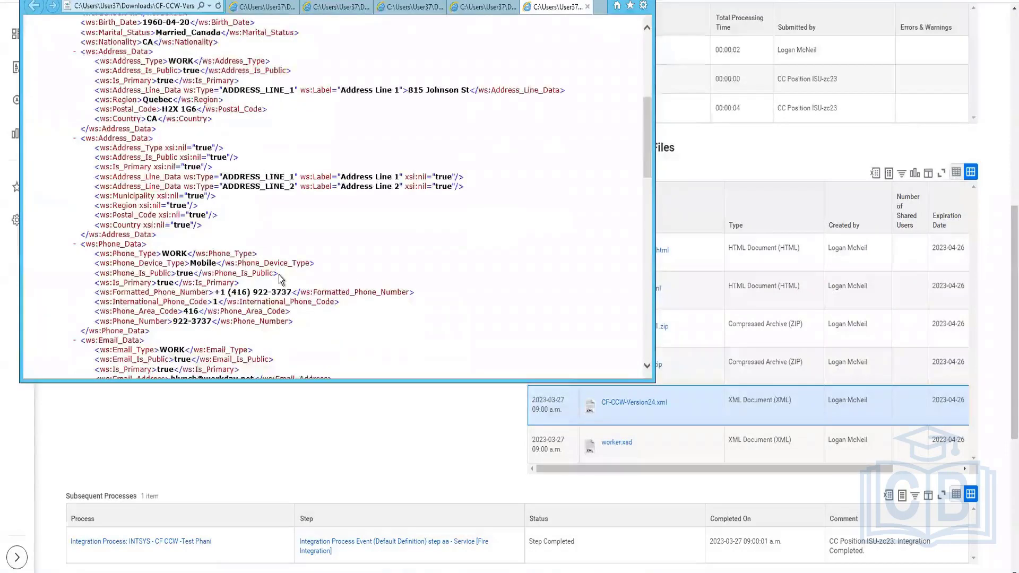
pyautogui.scroll(-6, 282, 280)
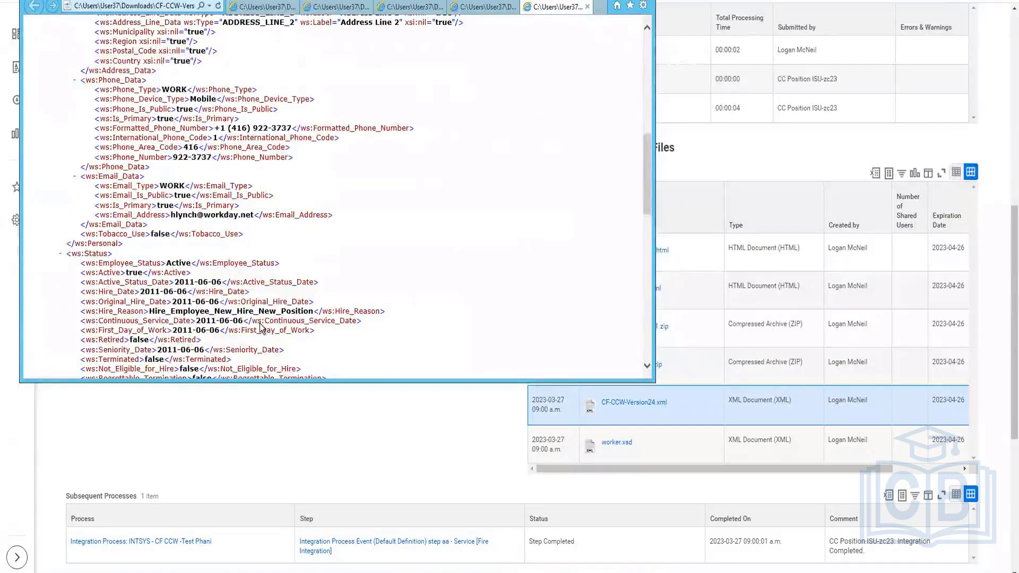
pyautogui.scroll(-8, 262, 328)
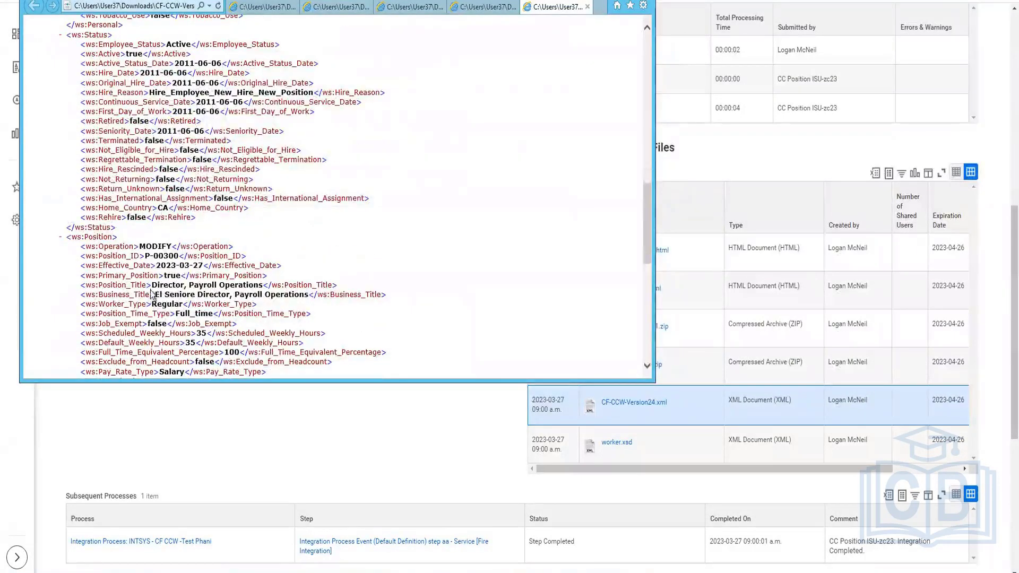
# Highlight the worker's business title value in the position section of the XML
pyautogui.moveTo(155, 294); pyautogui.dragTo(230, 295)
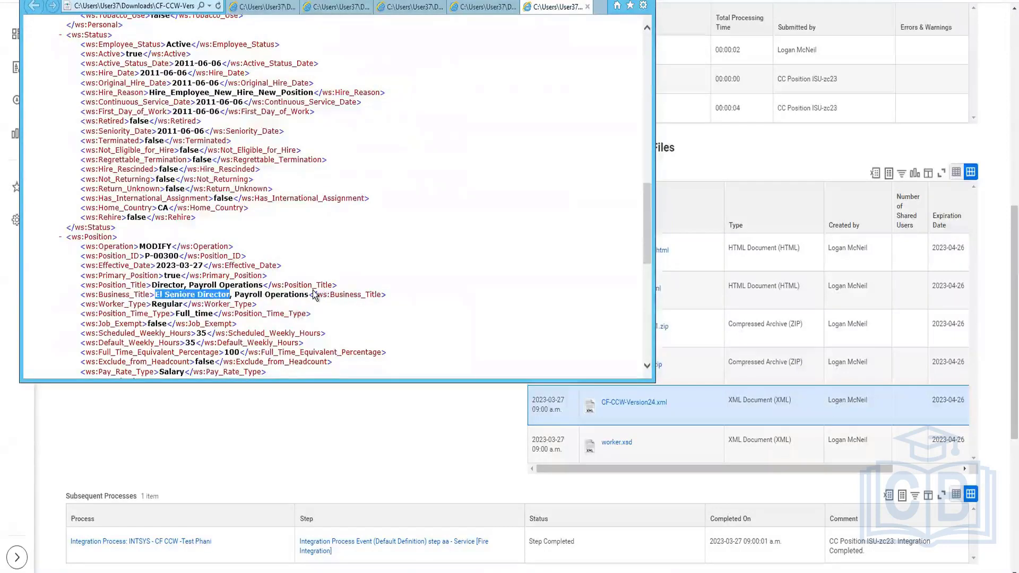
pyautogui.scroll(-6, 315, 296)
pyautogui.scroll(-2, 315, 296)
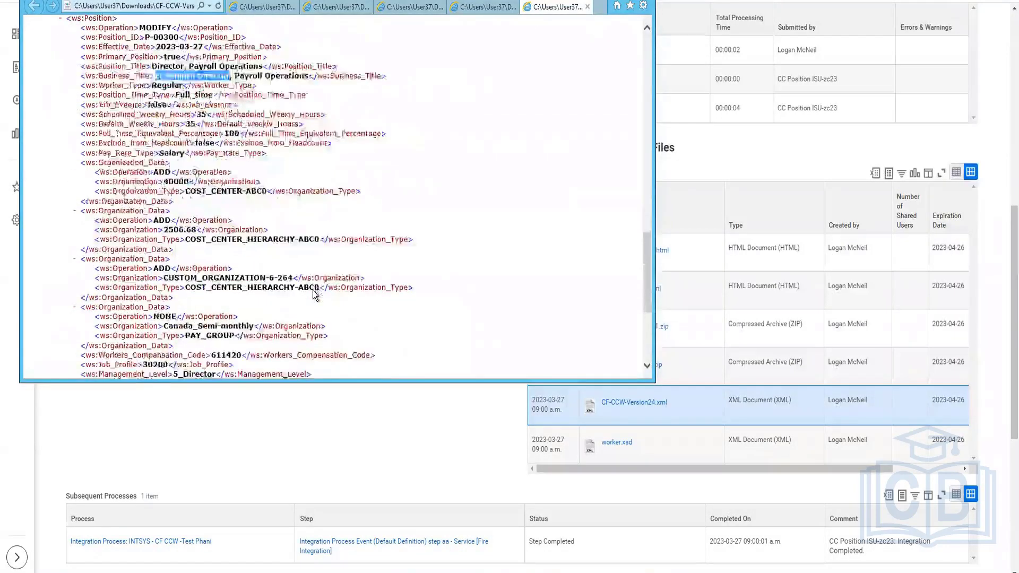
# Search the XML for "absol" and highlight the matching business site name
pyautogui.hotkey('ctrl', 'f')
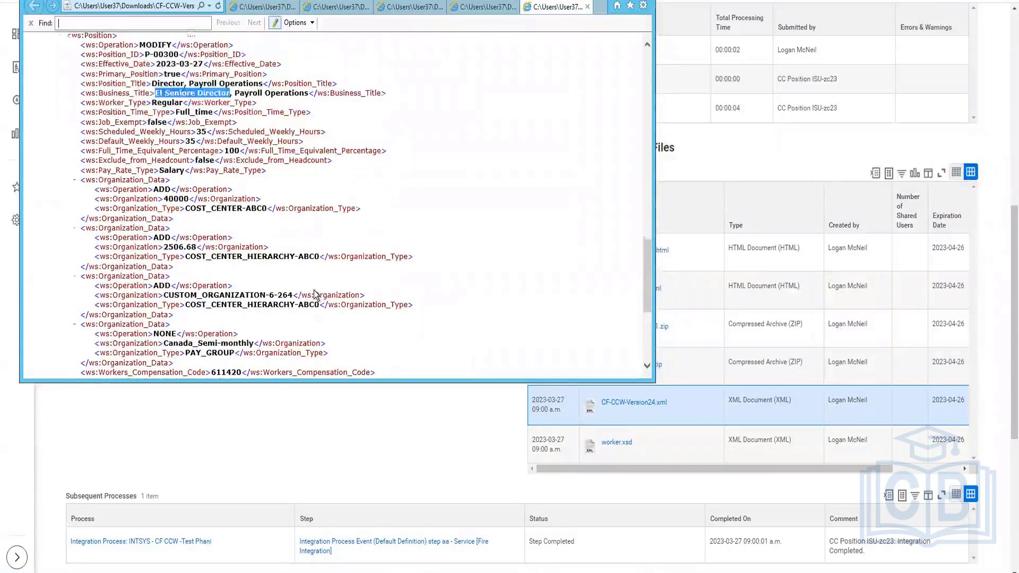
pyautogui.write('absol')
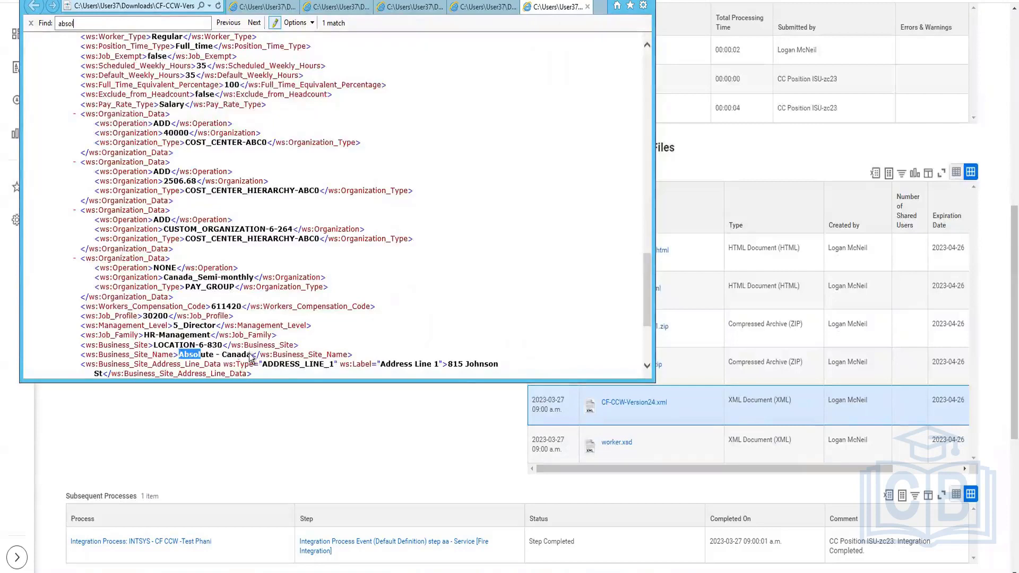
pyautogui.moveTo(251, 355); pyautogui.dragTo(179, 355)
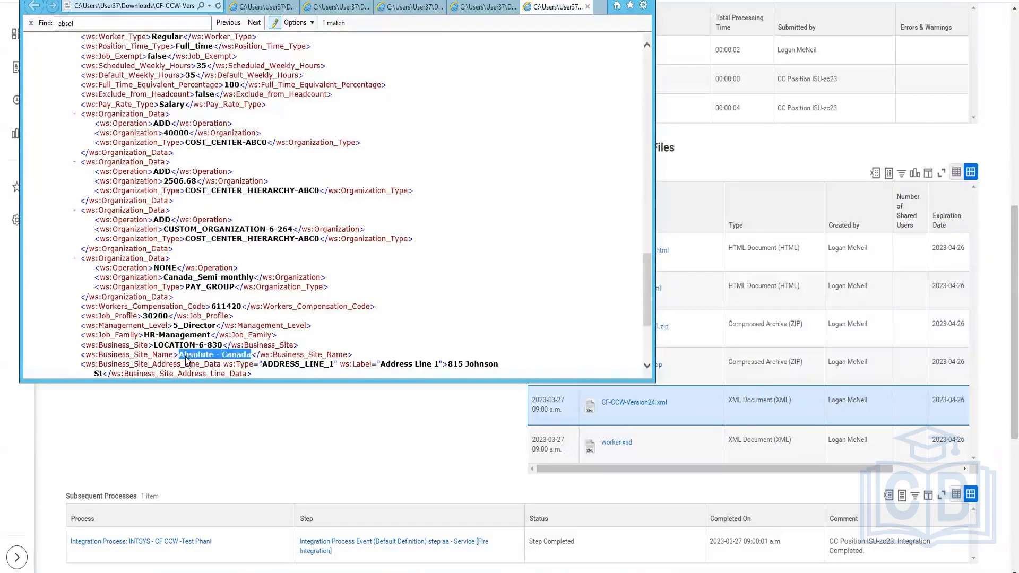
pyautogui.click(394, 311)
pyautogui.scroll(-5, 394, 311)
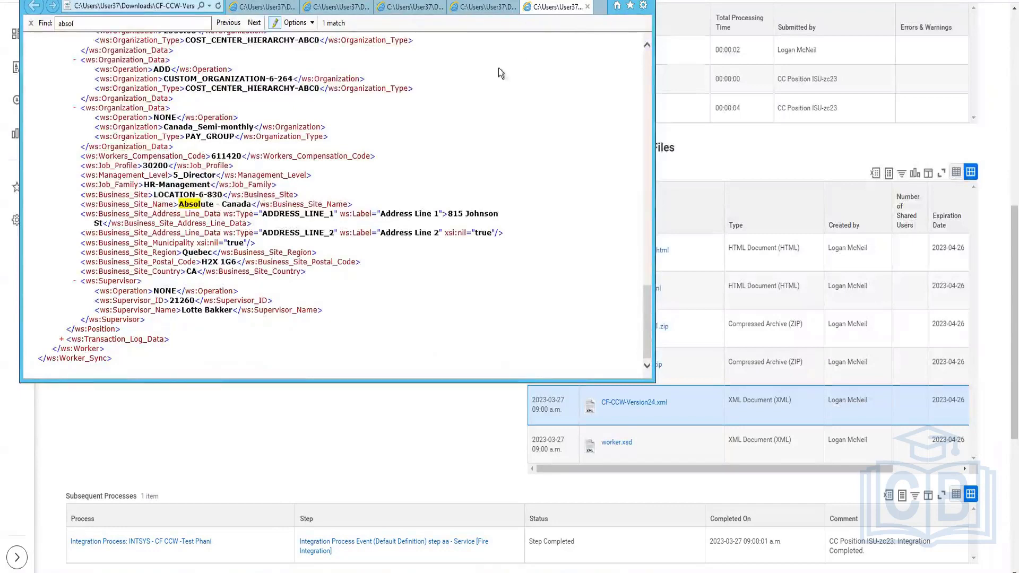
pyautogui.click(252, 22)
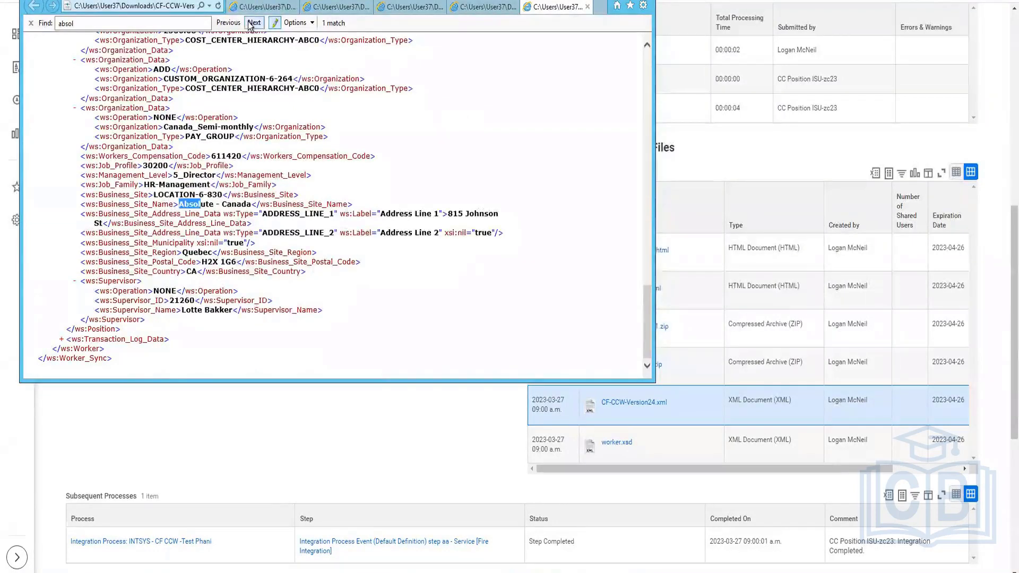
# Expand the transaction log data section and scroll through its entries
pyautogui.click(62, 339)
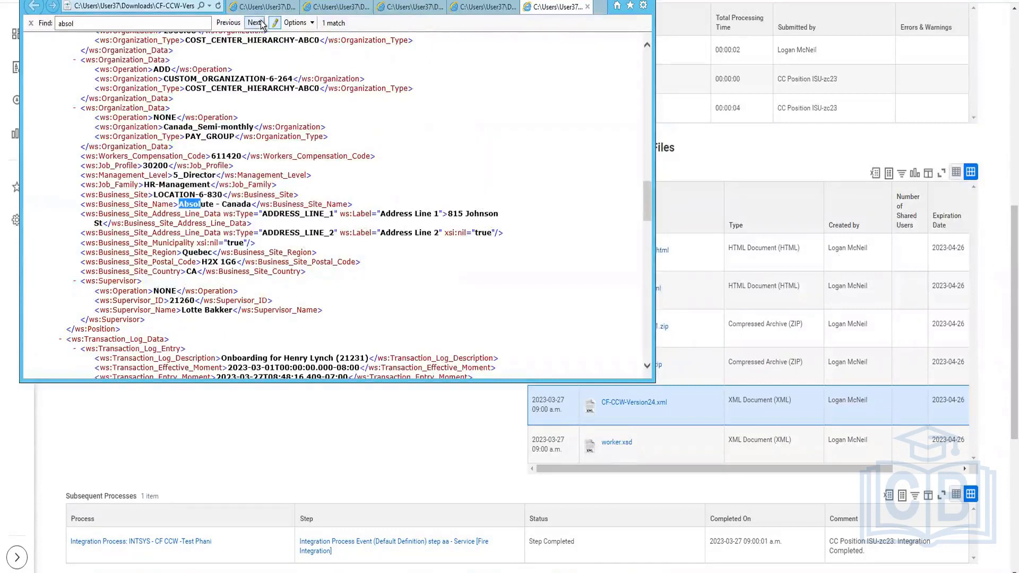
pyautogui.scroll(-6, 280, 194)
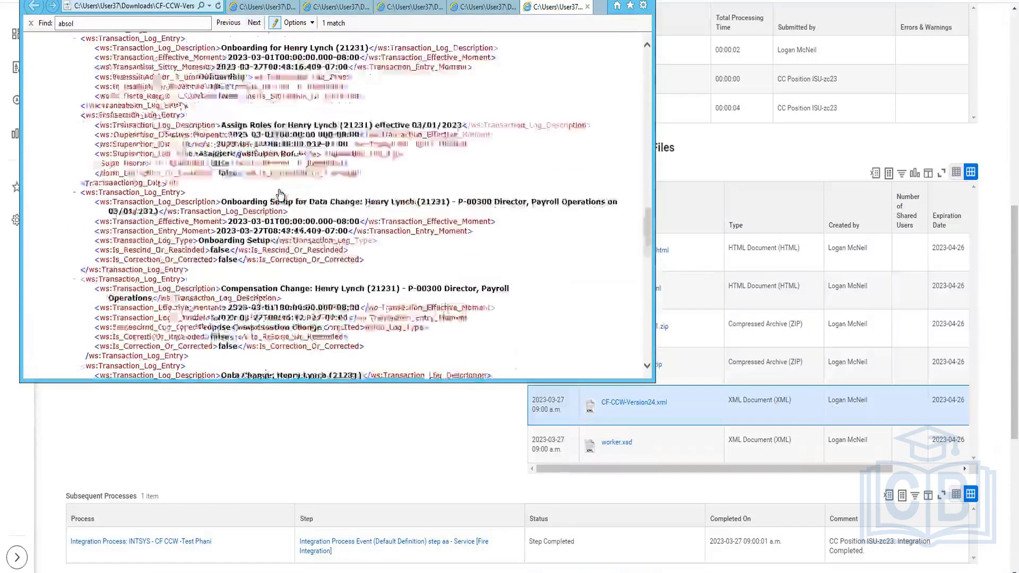
pyautogui.scroll(-10, 280, 194)
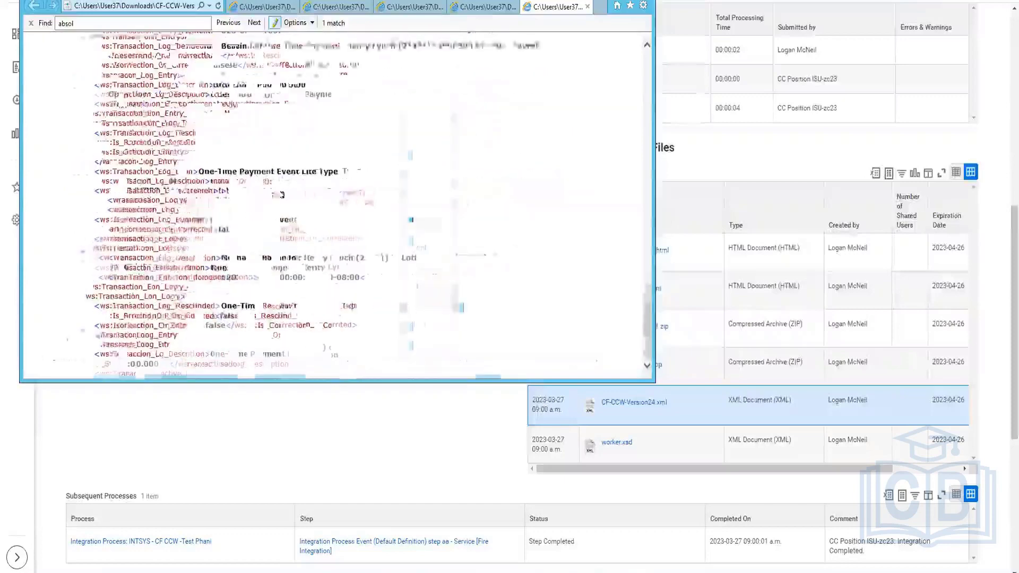
pyautogui.scroll(-3, 282, 195)
pyautogui.scroll(10, 280, 195)
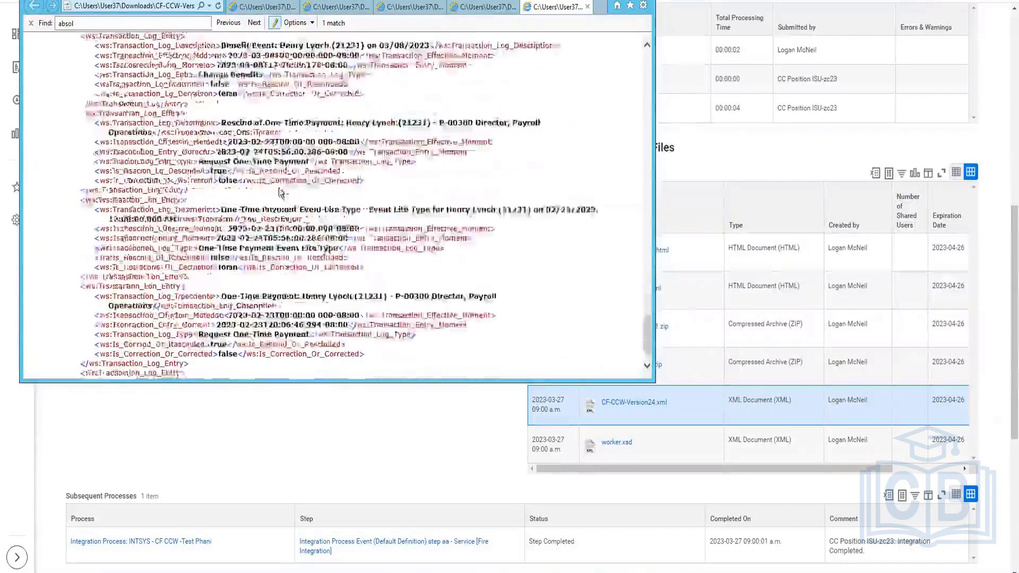